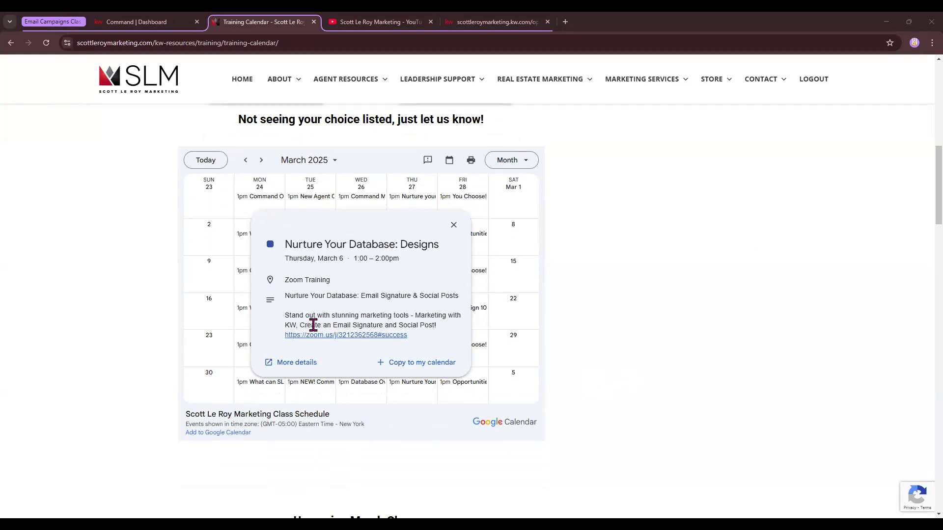
Step: Switch from the training calendar to the Command dashboard and open the Designs section
left_click_drag(304, 325, 437, 325)
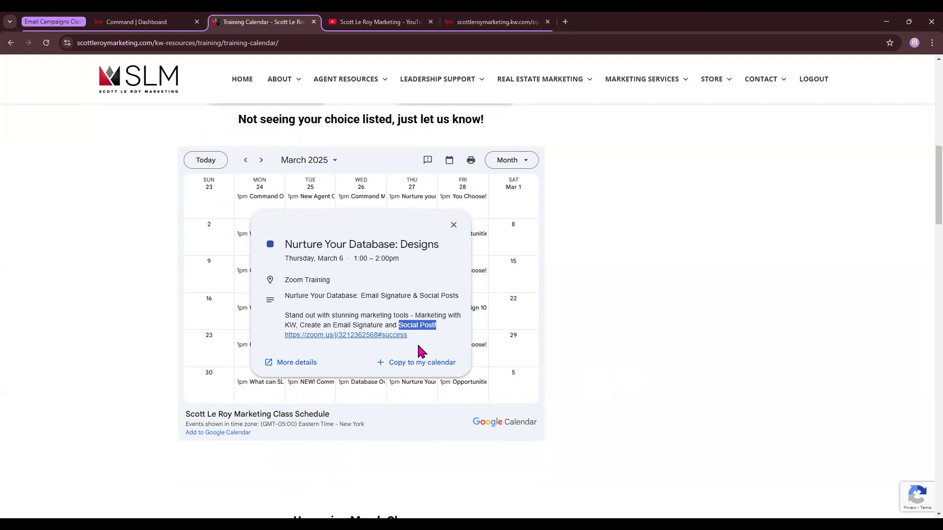
left_click(130, 22)
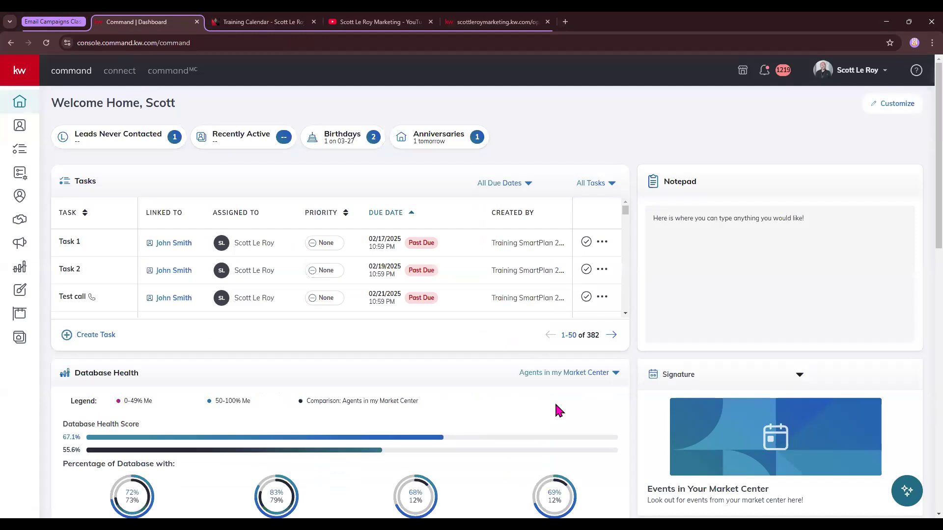
left_click(499, 525)
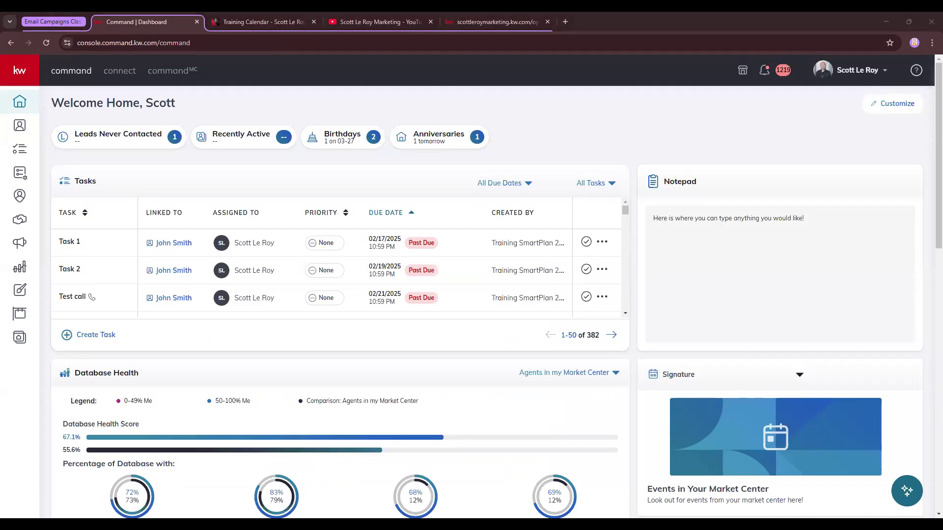
left_click(464, 148)
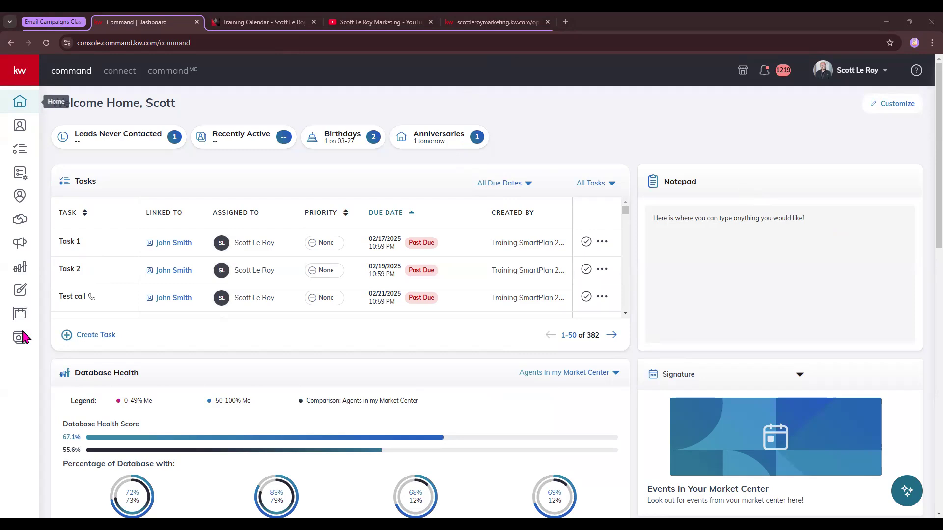
left_click(27, 74)
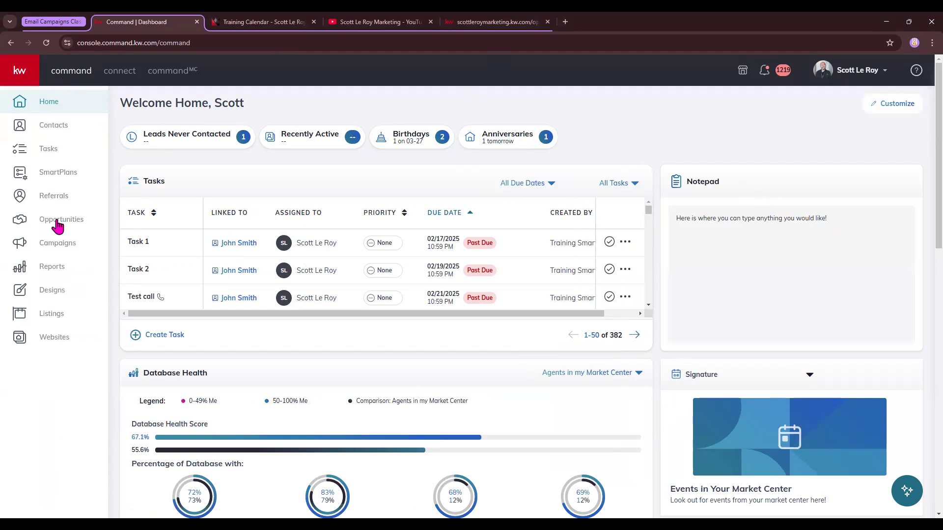
left_click(19, 294)
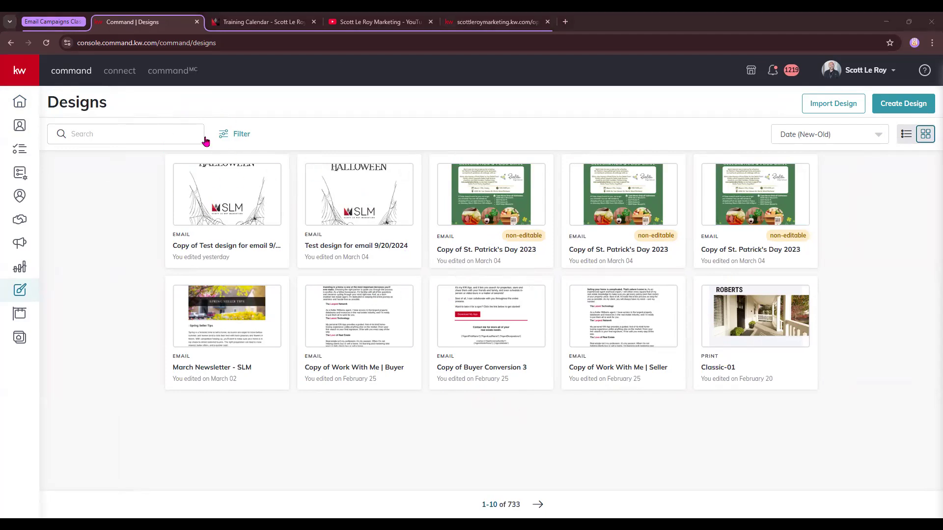
Step: Check the filter and sorting options for the designs, and compare the list view with the grid view
left_click(69, 134)
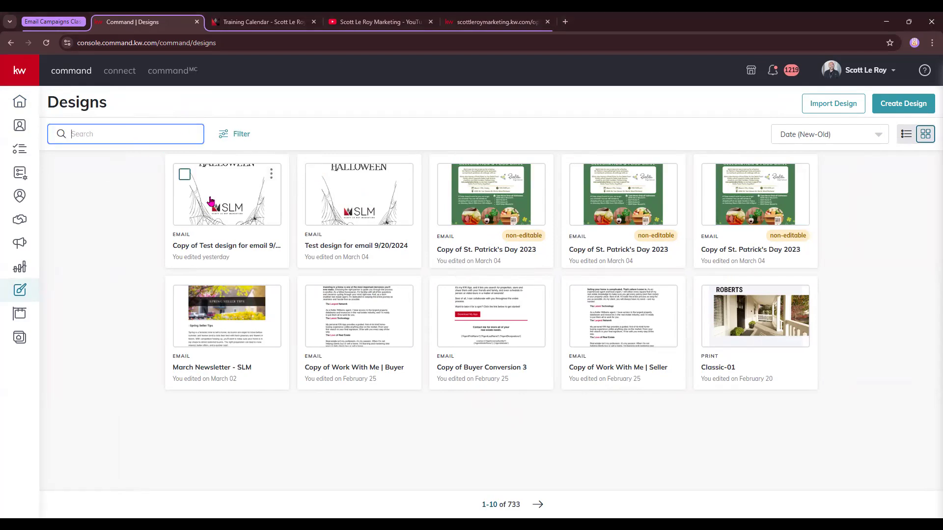
left_click(238, 135)
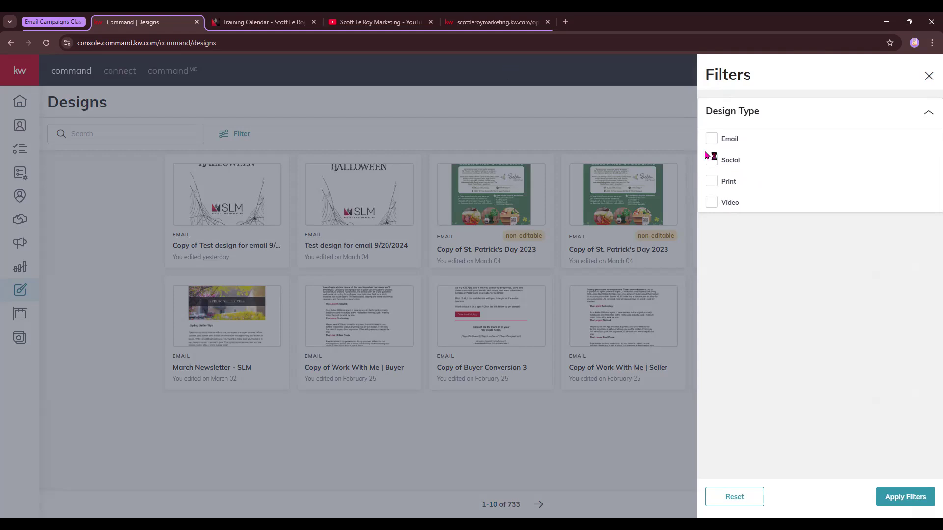
left_click(929, 76)
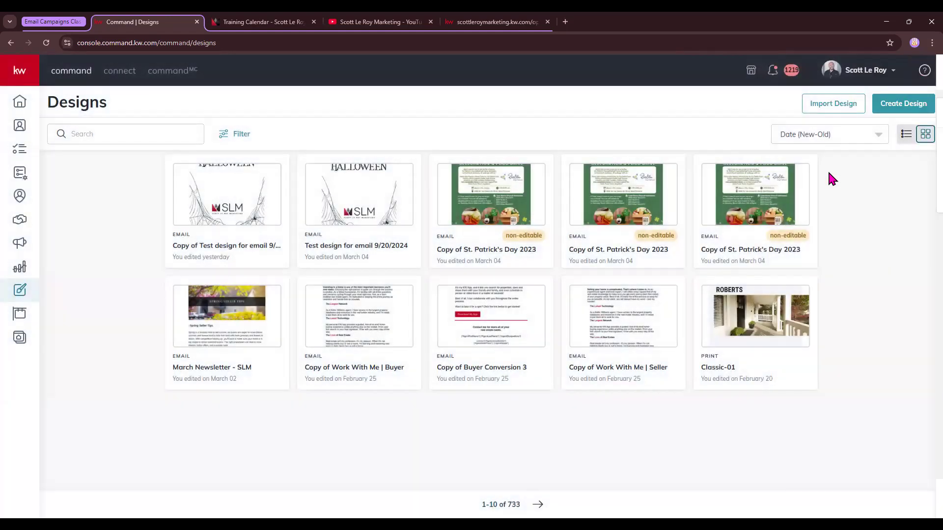
left_click(818, 138)
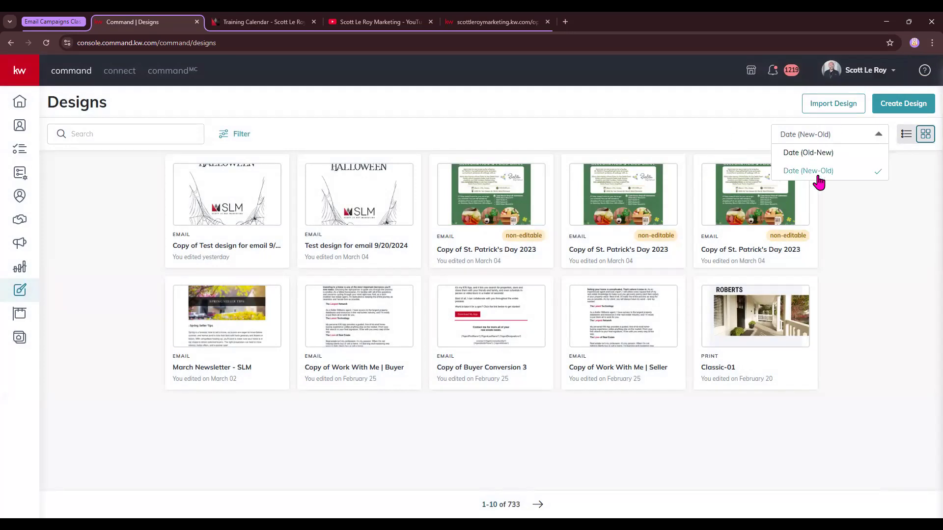
left_click(912, 206)
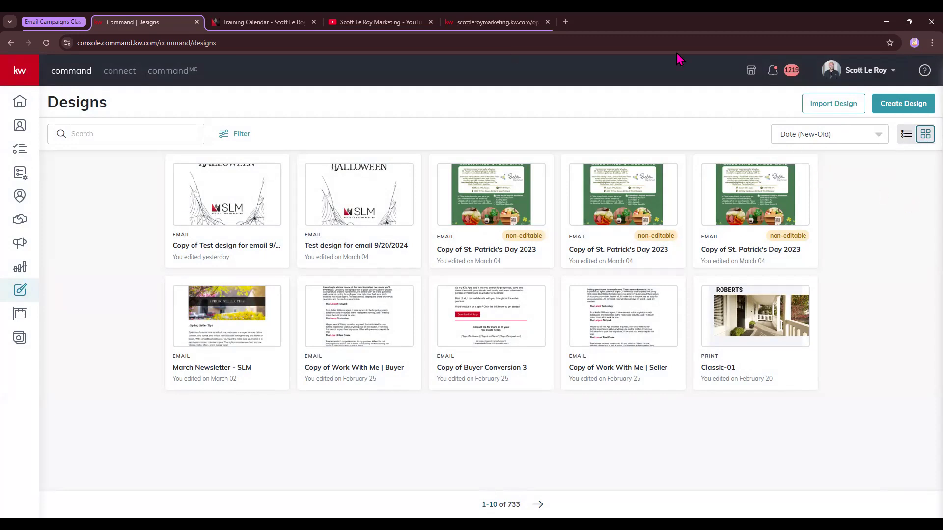
left_click(906, 136)
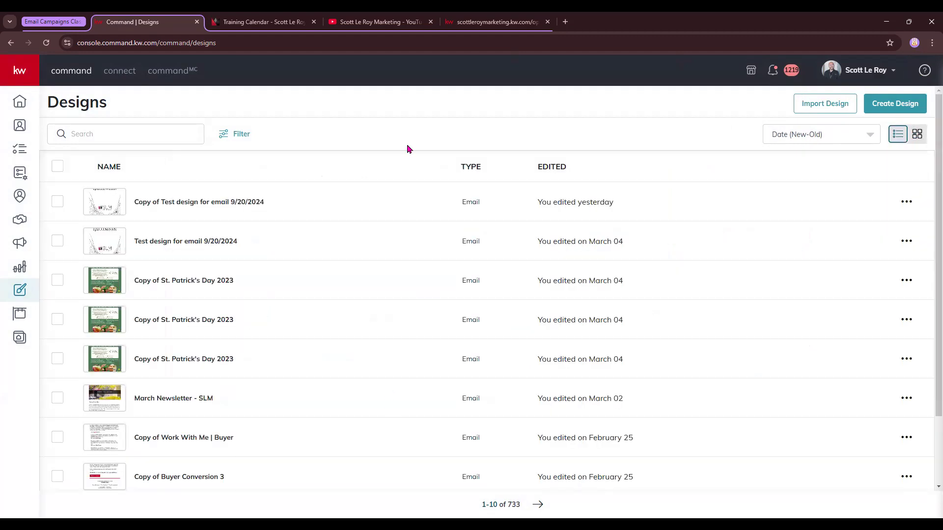
left_click(918, 137)
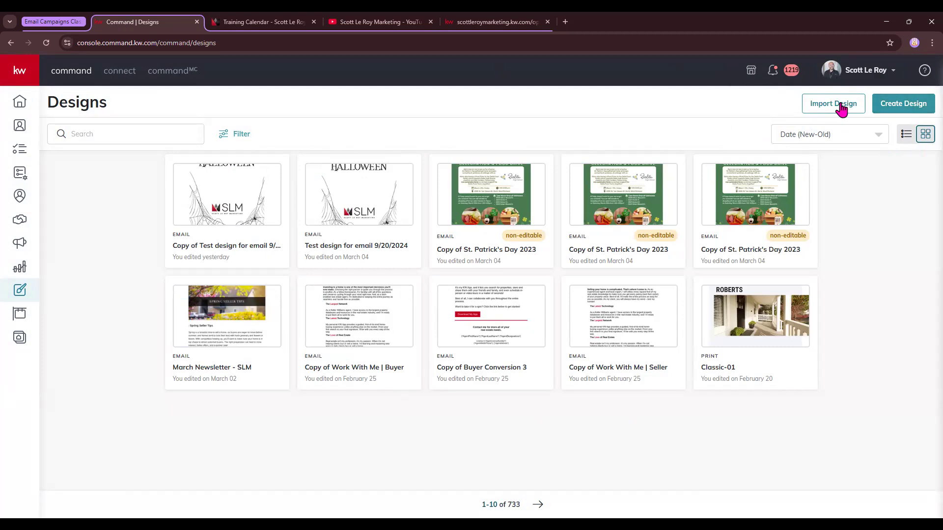
Step: Open the design site's My Projects page and look over the saved projects and available workspaces
left_click(840, 107)
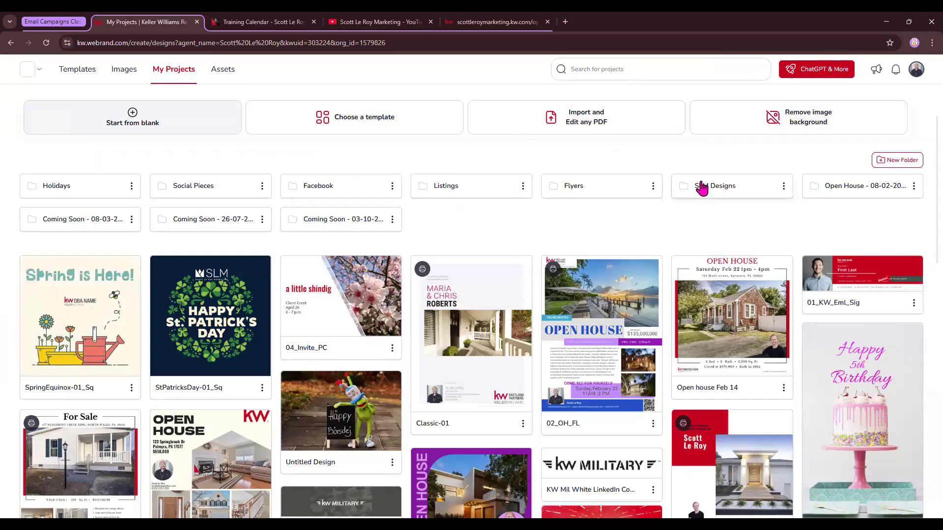
double_click(101, 42)
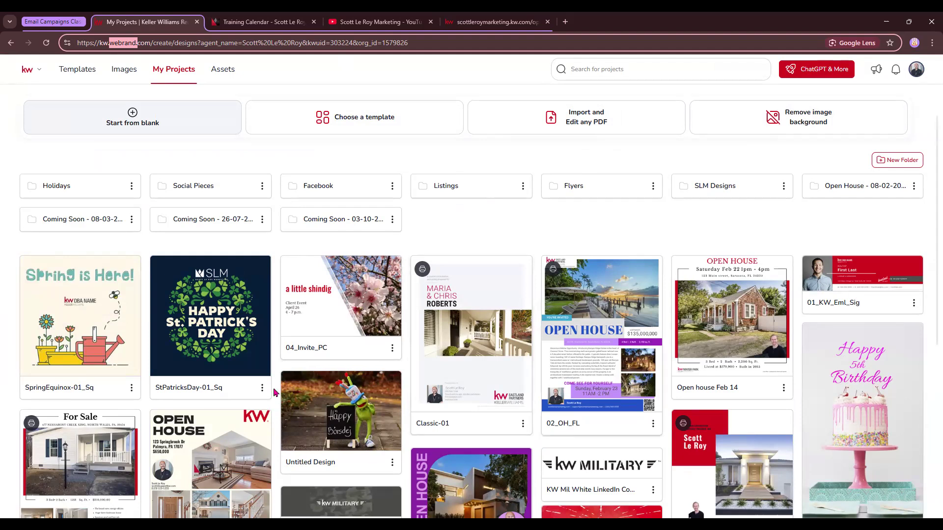
scroll(436, 358, "down", 1)
scroll(437, 358, "down", 2)
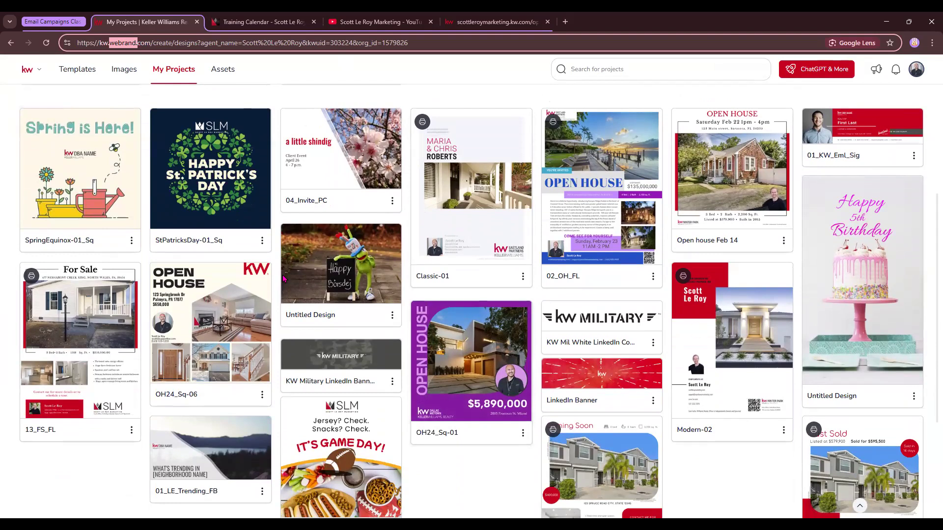
scroll(465, 257, "up", 3)
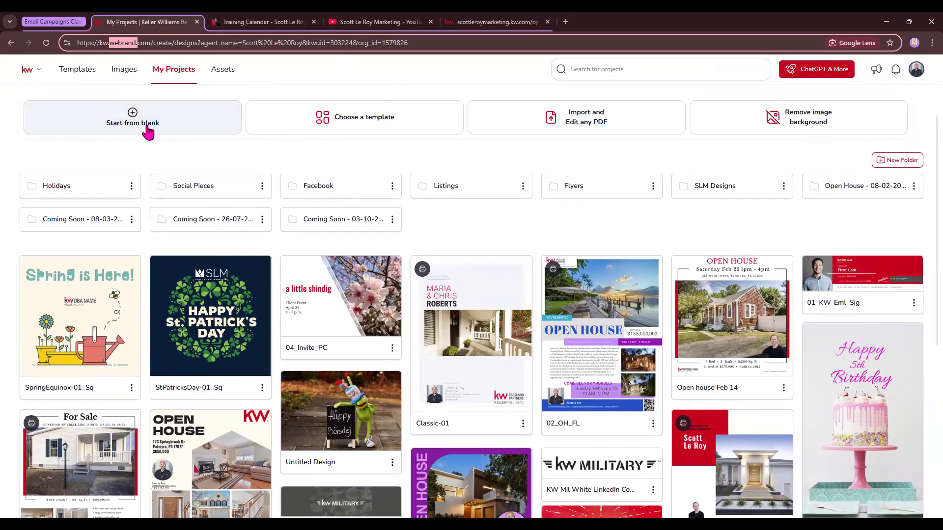
left_click(35, 74)
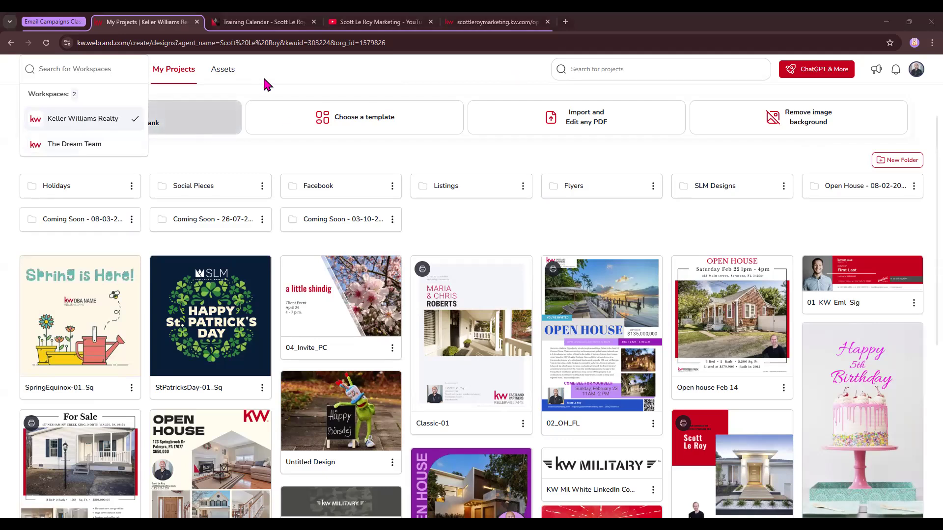
left_click(88, 73)
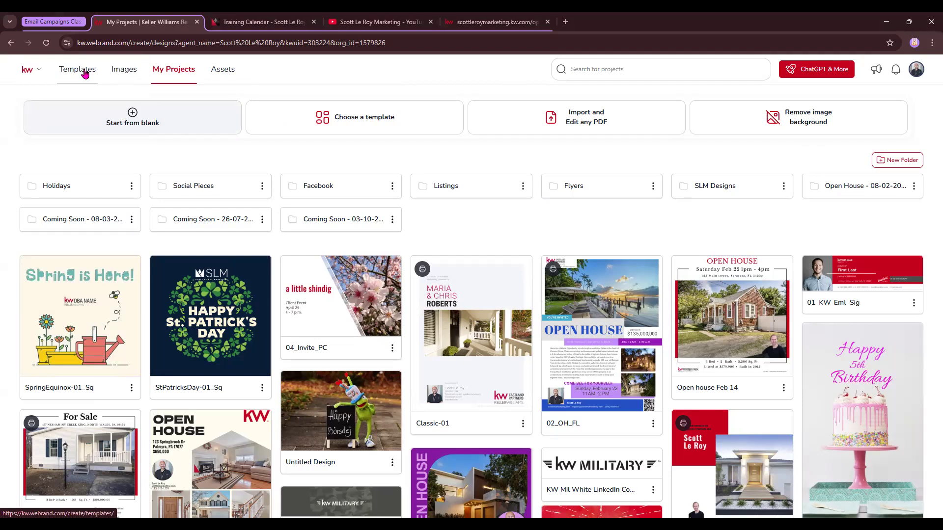
Step: View the stock photo library and return to My Projects
left_click(122, 70)
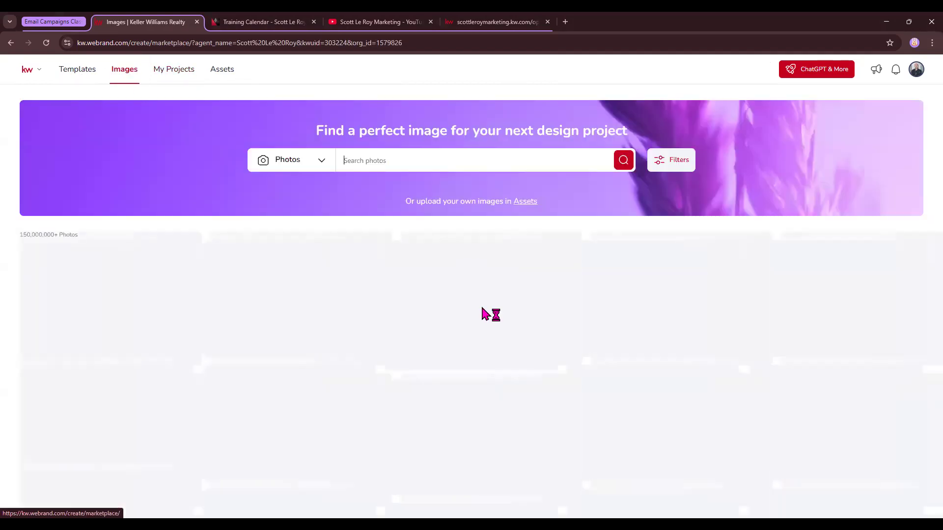
mouse_move(354, 265)
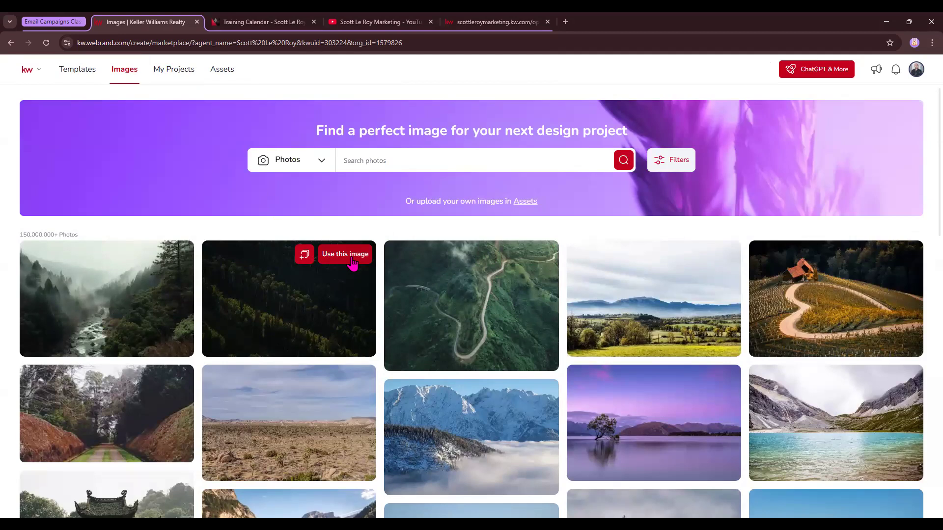
left_click(174, 72)
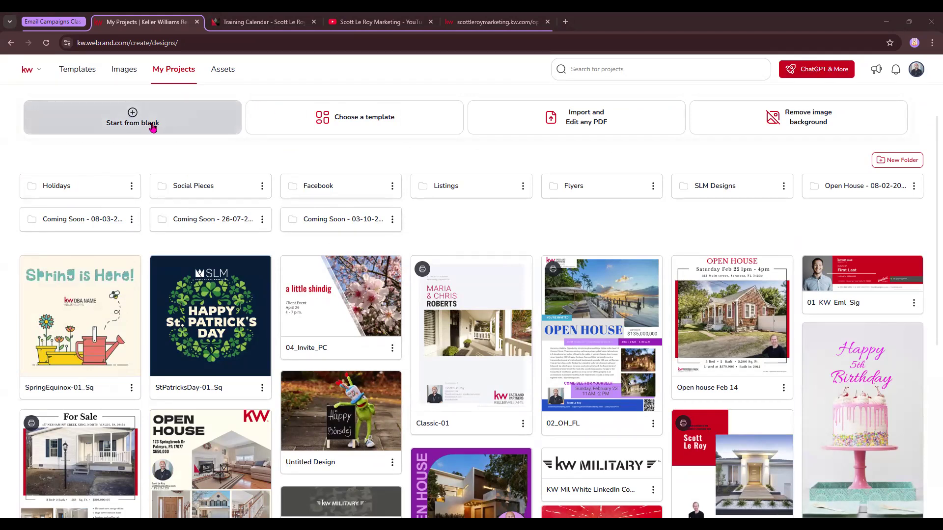
left_click(134, 111)
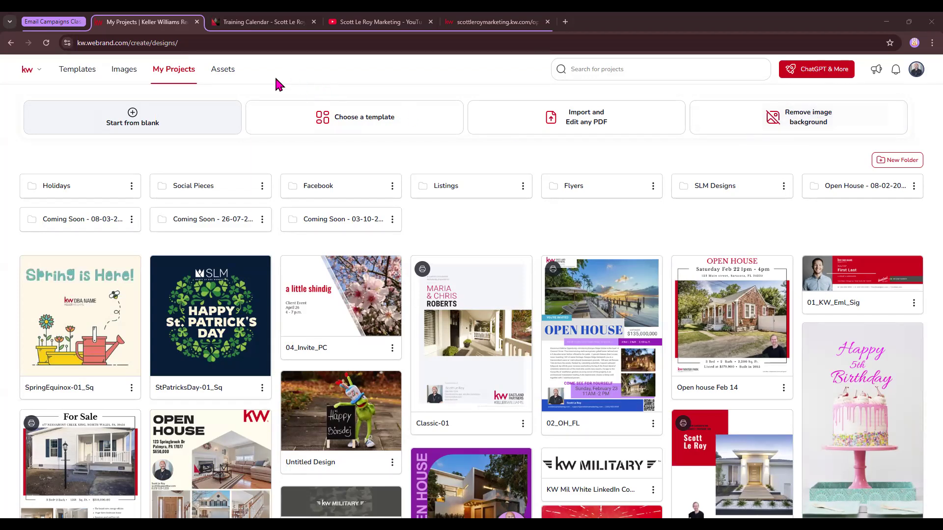
Step: Open the company assets and review the available asset libraries, color palettes and fonts
left_click(227, 76)
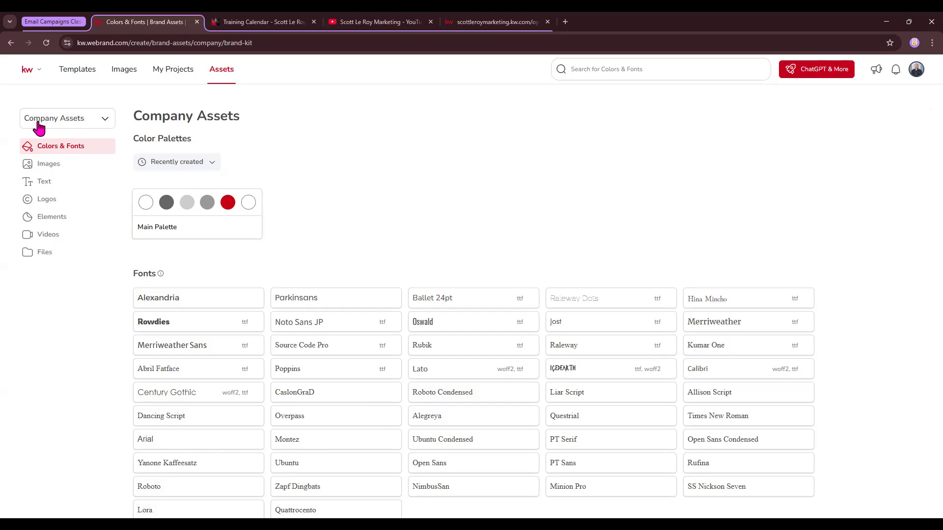
left_click(100, 120)
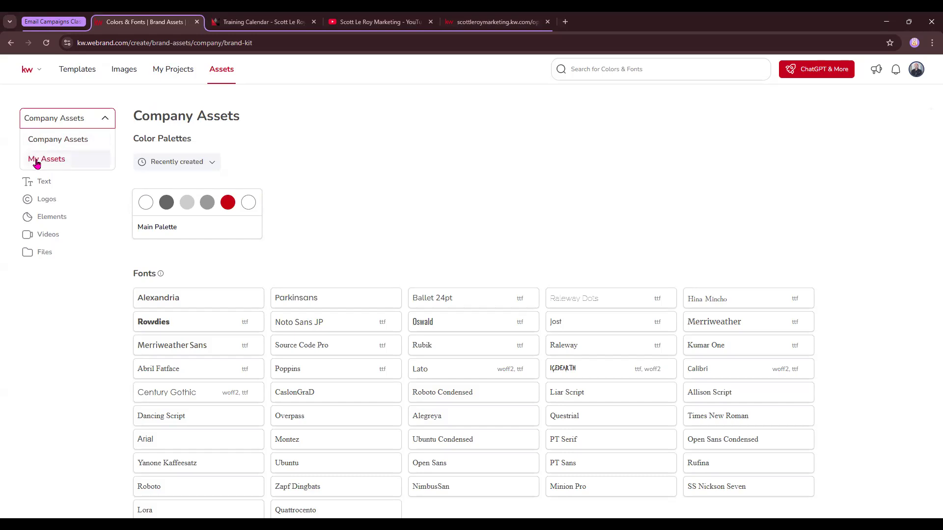
left_click(99, 121)
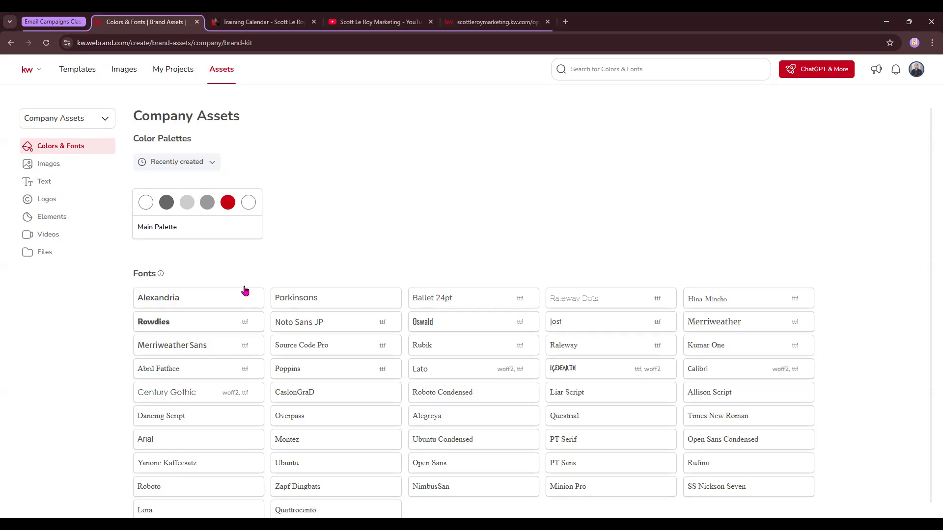
scroll(276, 315, "down", 1)
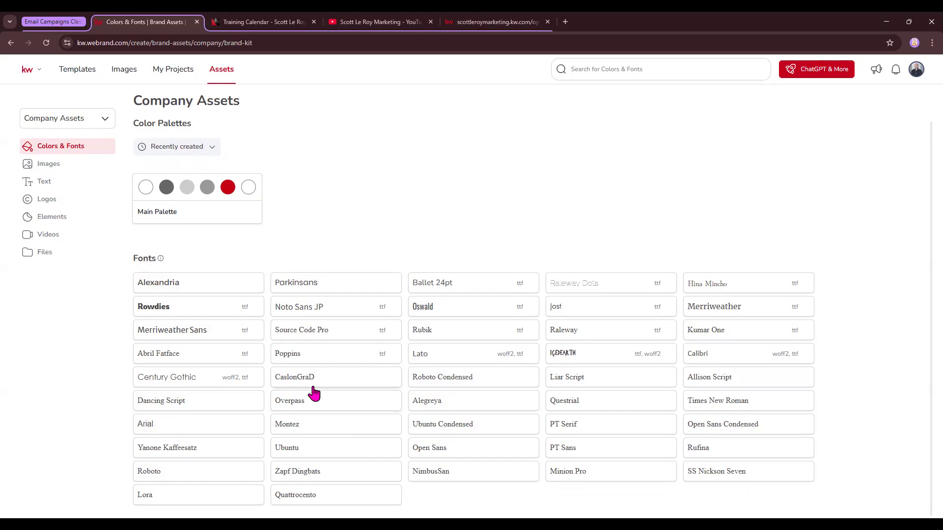
Step: Browse the image collection in the company assets
left_click(46, 166)
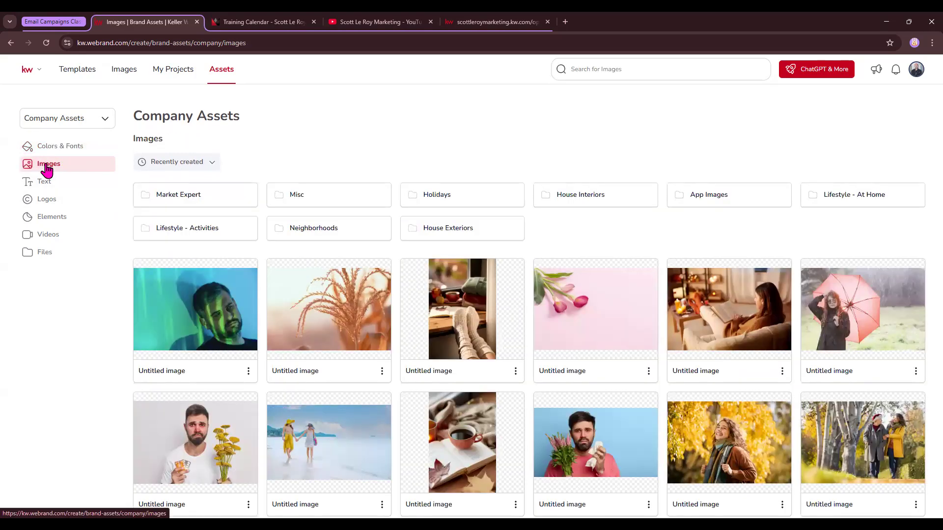
scroll(542, 300, "down", 1)
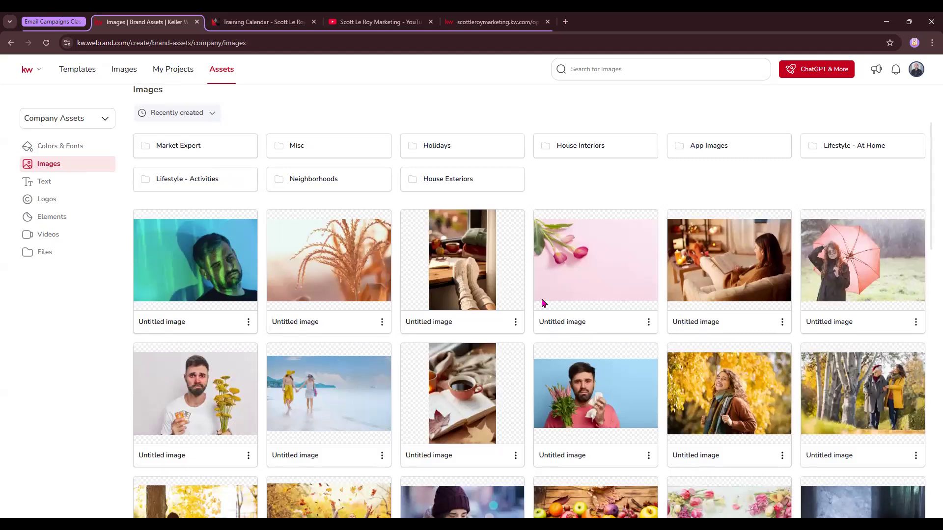
scroll(437, 311, "down", 8)
scroll(437, 311, "down", 10)
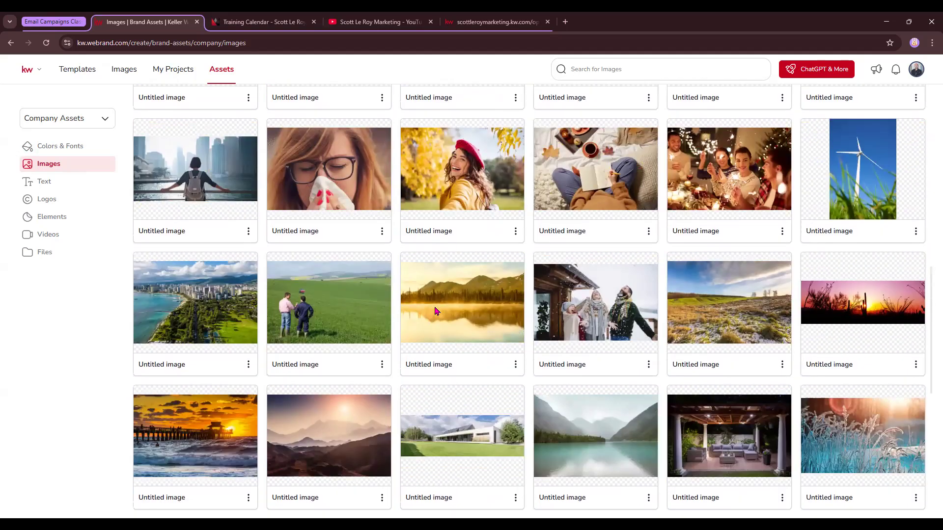
scroll(437, 311, "up", 13)
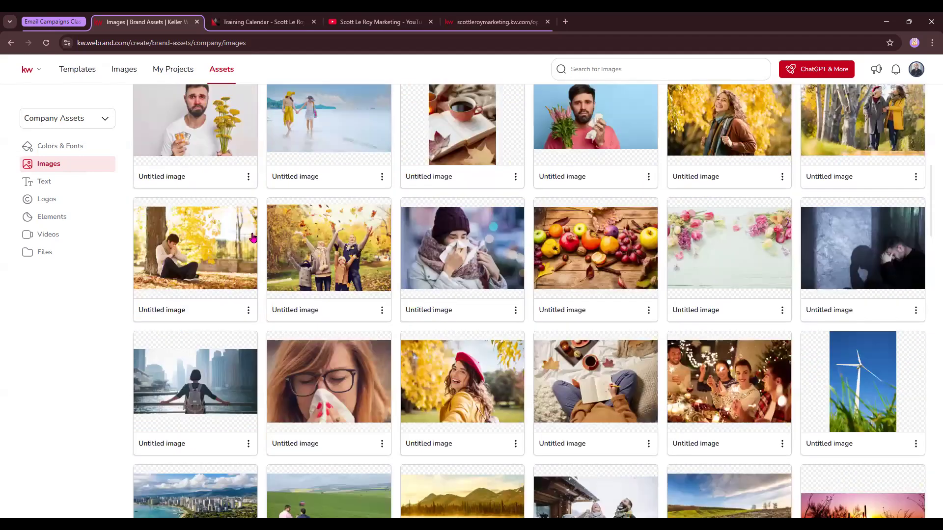
scroll(231, 221, "up", 7)
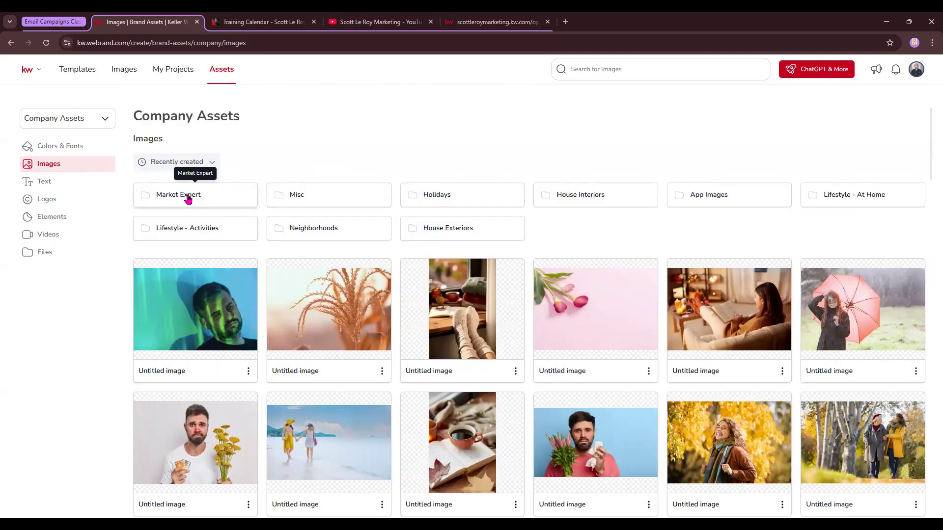
Step: View the contents of the Market Expert and Holidays image folders, going back to all images after each
left_click(188, 198)
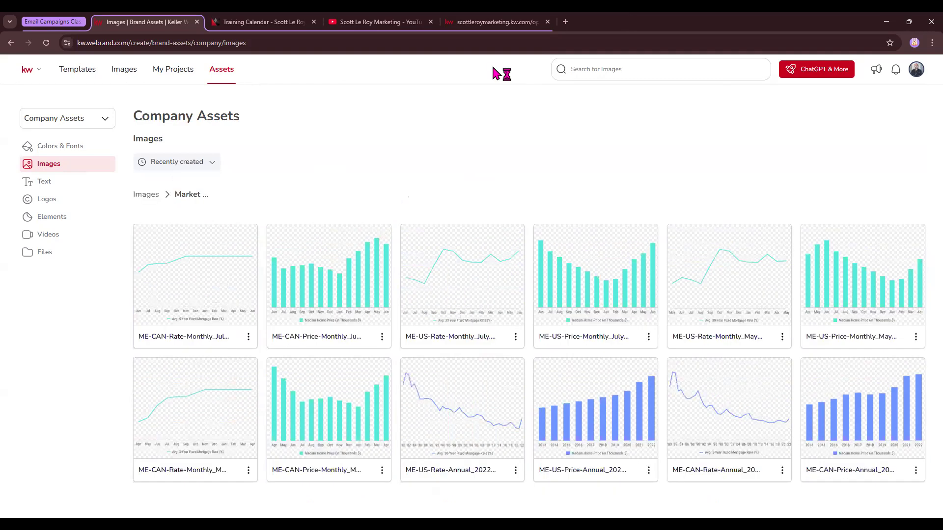
left_click(149, 195)
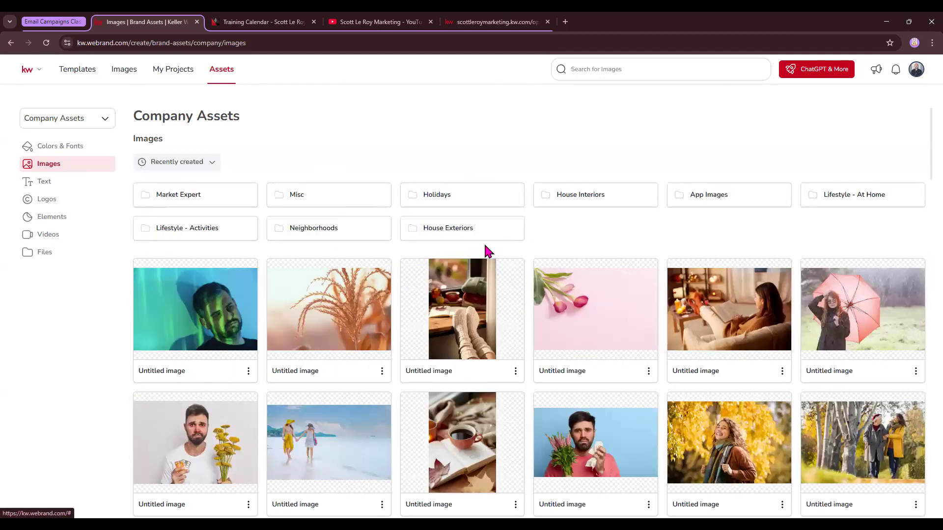
left_click(473, 206)
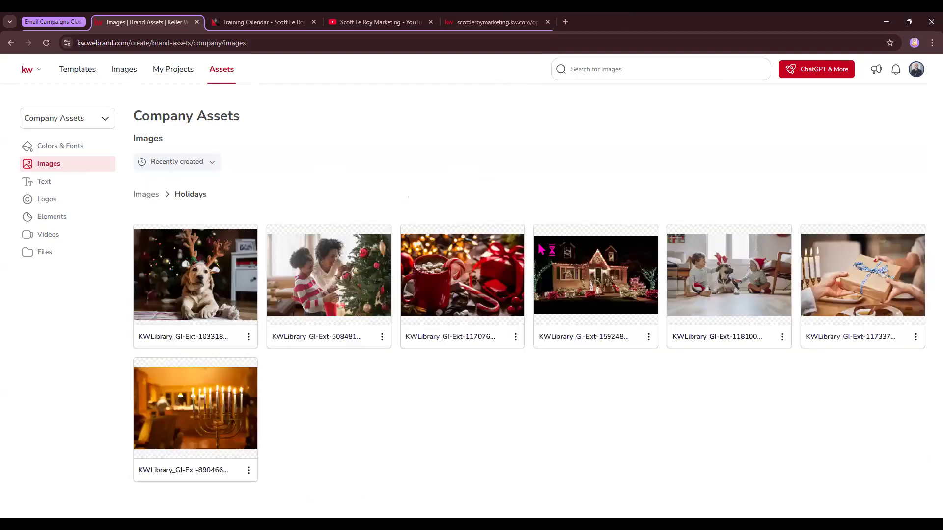
left_click(153, 196)
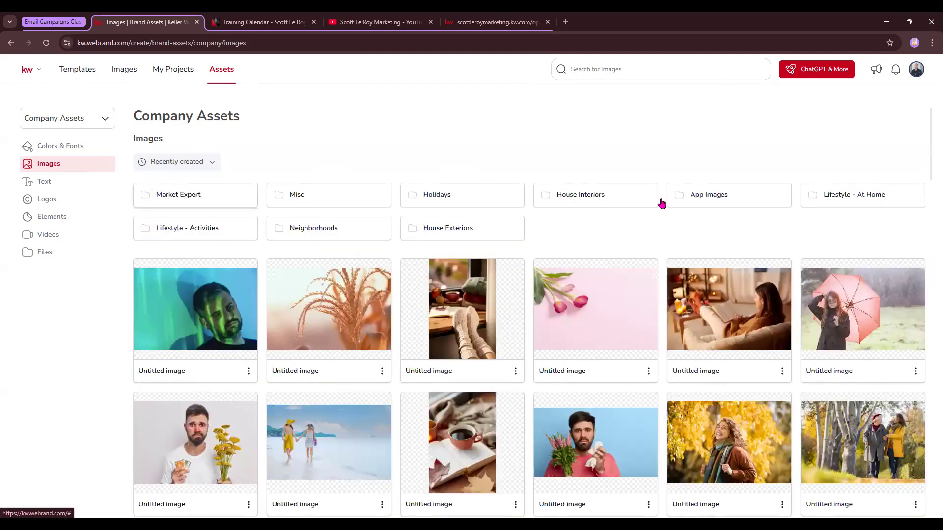
Step: View the App Images folder in the company images, return to all images and open the company text assets
left_click(697, 197)
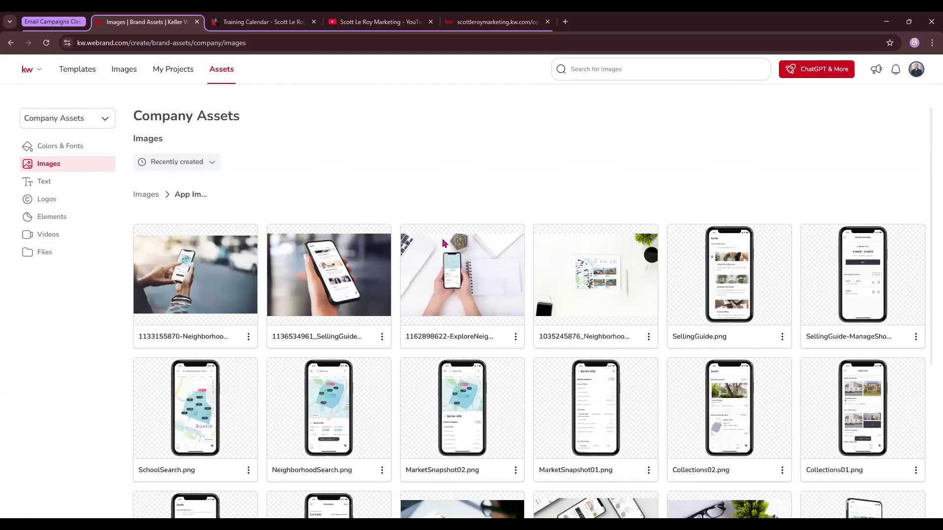
left_click(147, 196)
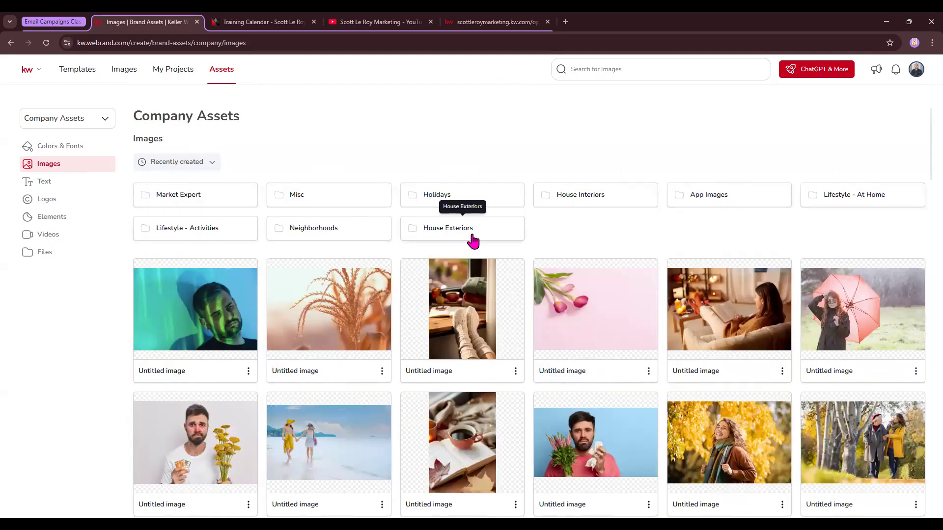
left_click(51, 186)
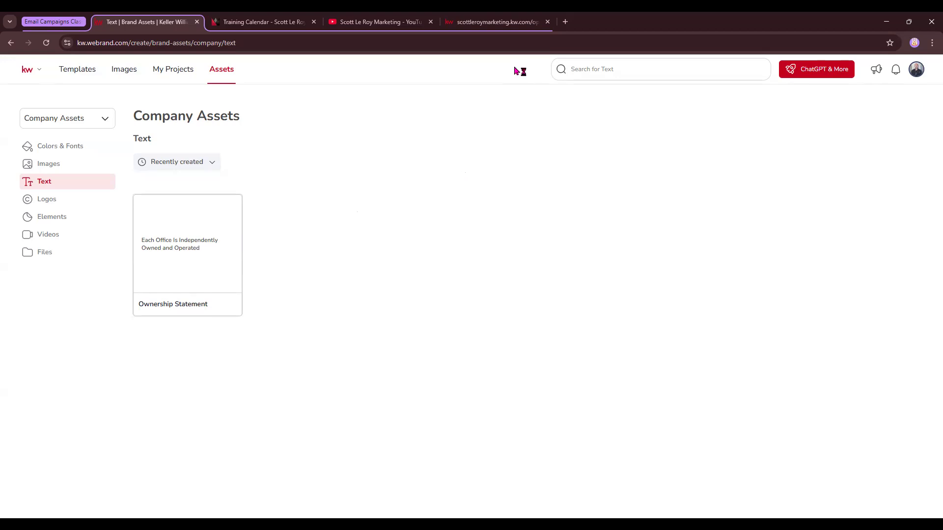
Step: Open the company logos and view the Events and Misc folders, returning to all logo folders after each
left_click(51, 205)
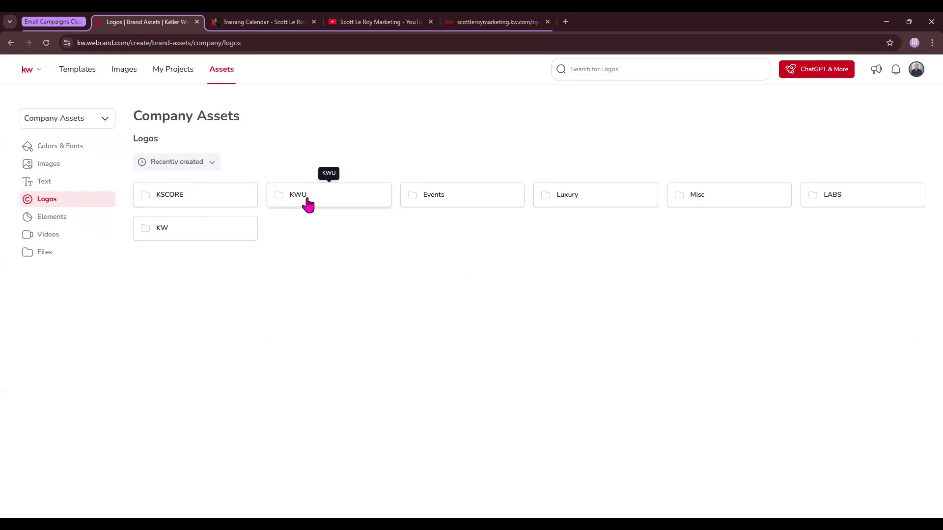
left_click(441, 198)
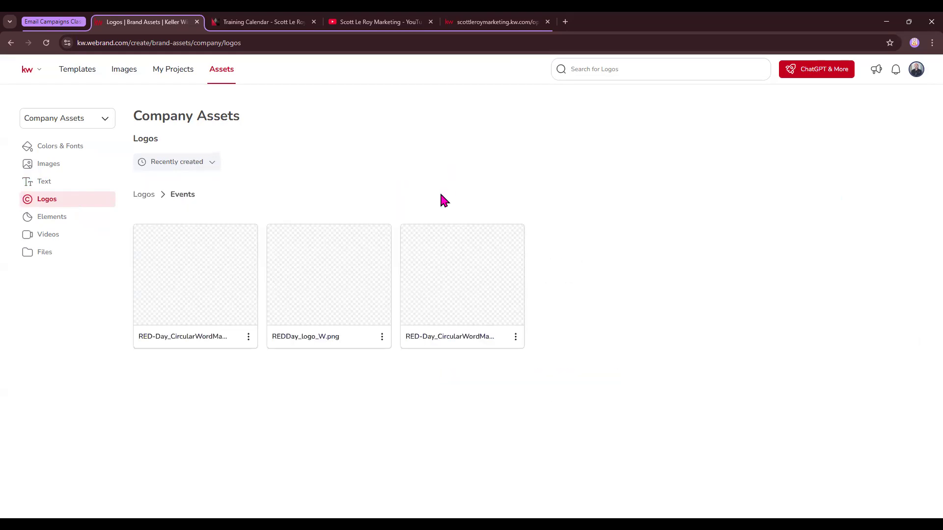
left_click(149, 197)
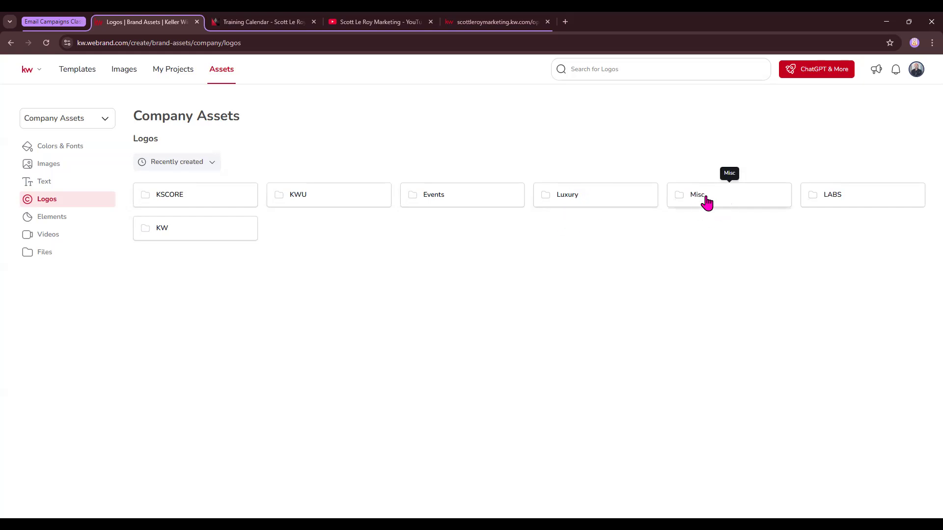
left_click(698, 198)
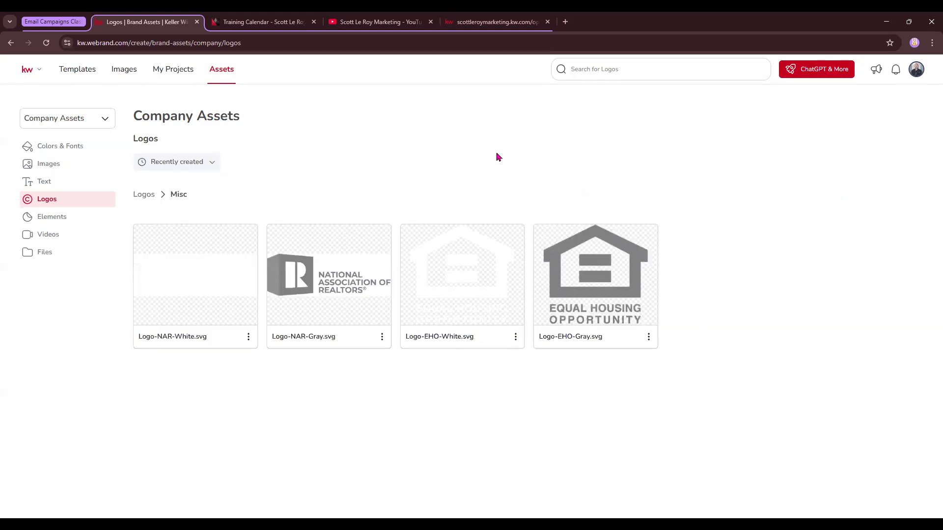
left_click(147, 195)
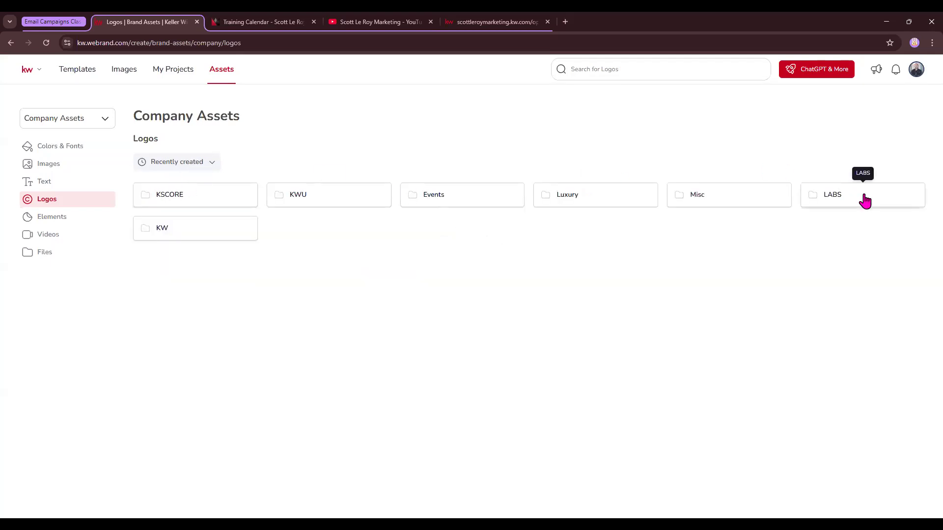
Step: Browse the logo variants in the KW folder and return to all logo folders
left_click(168, 228)
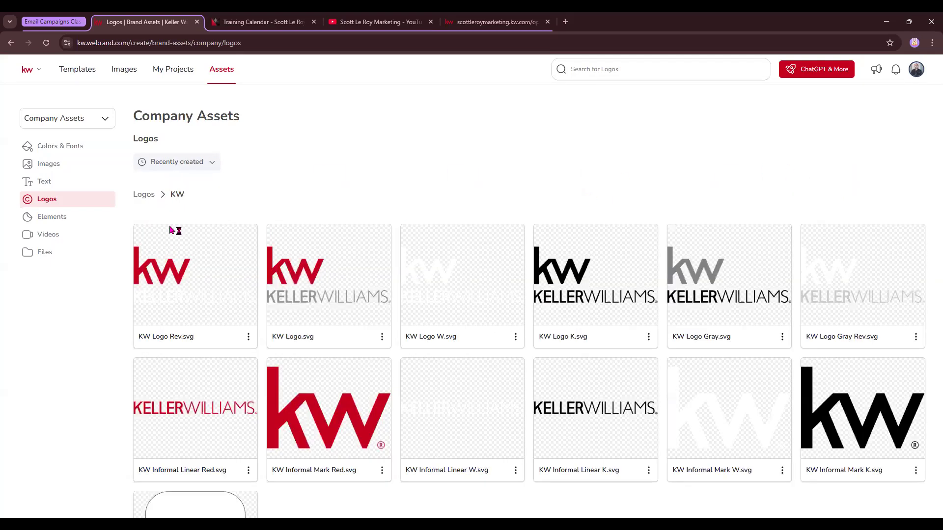
scroll(611, 275, "down", 2)
scroll(611, 276, "down", 1)
scroll(611, 276, "up", 3)
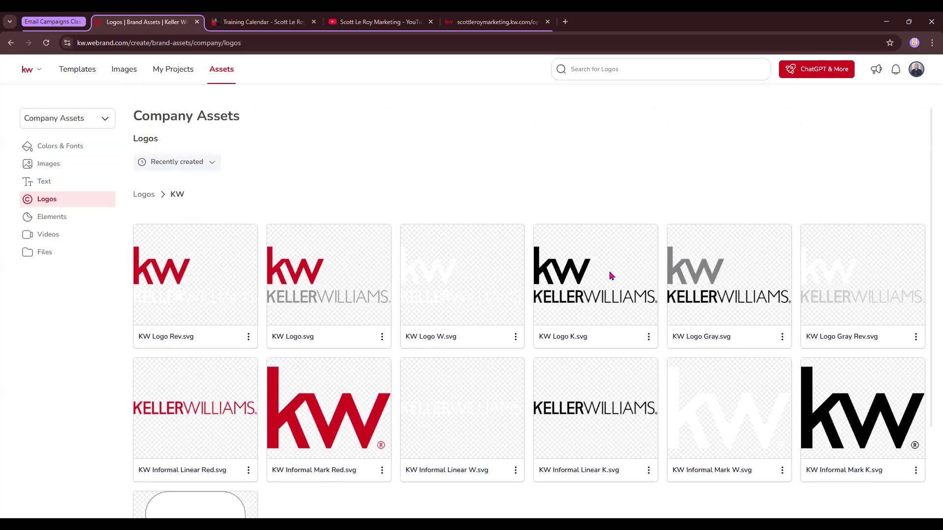
left_click(143, 195)
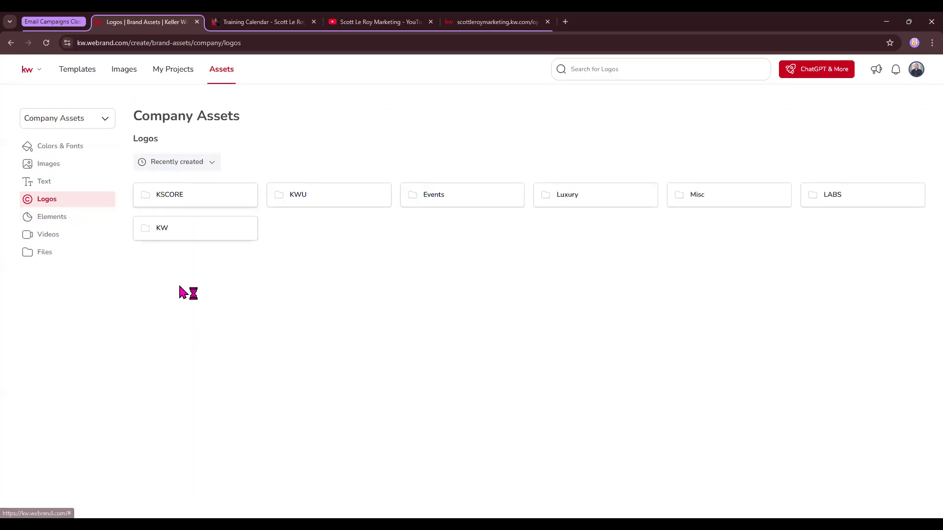
Step: View the company's elements, videos and files libraries
left_click(48, 217)
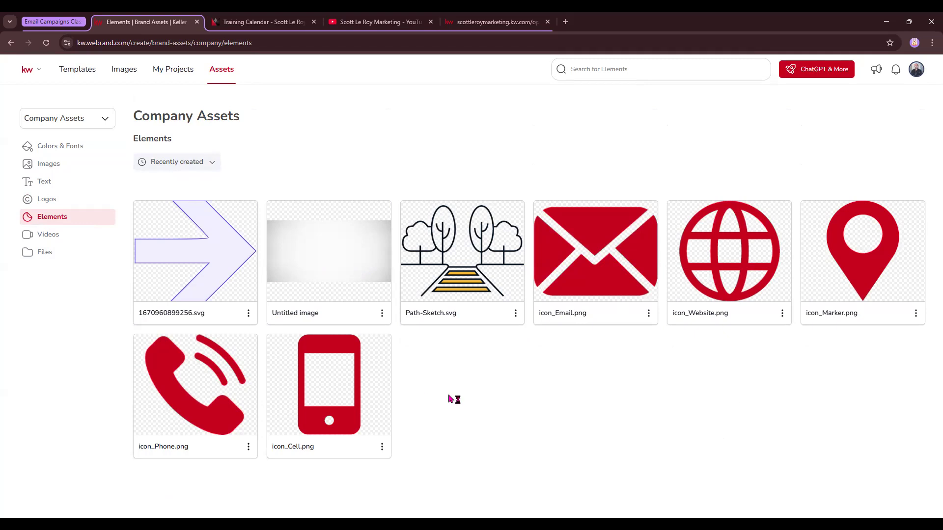
left_click(47, 236)
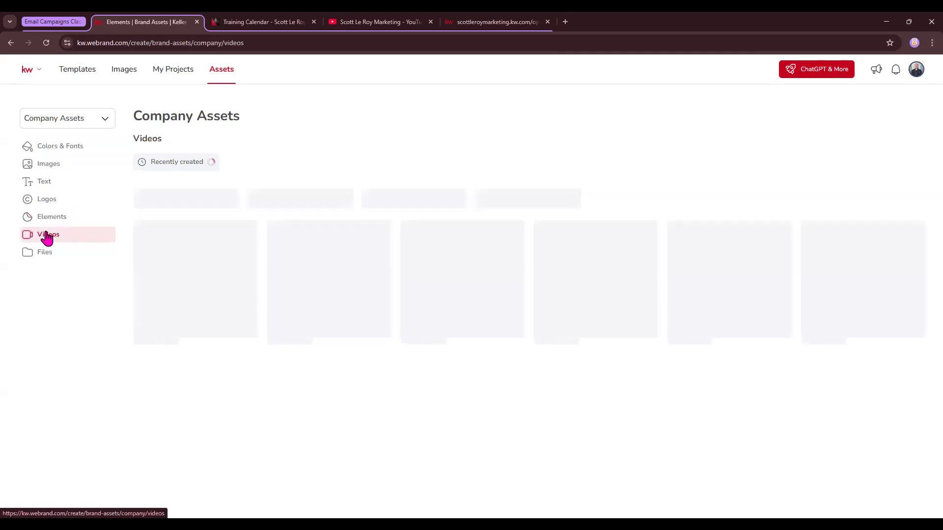
left_click(74, 251)
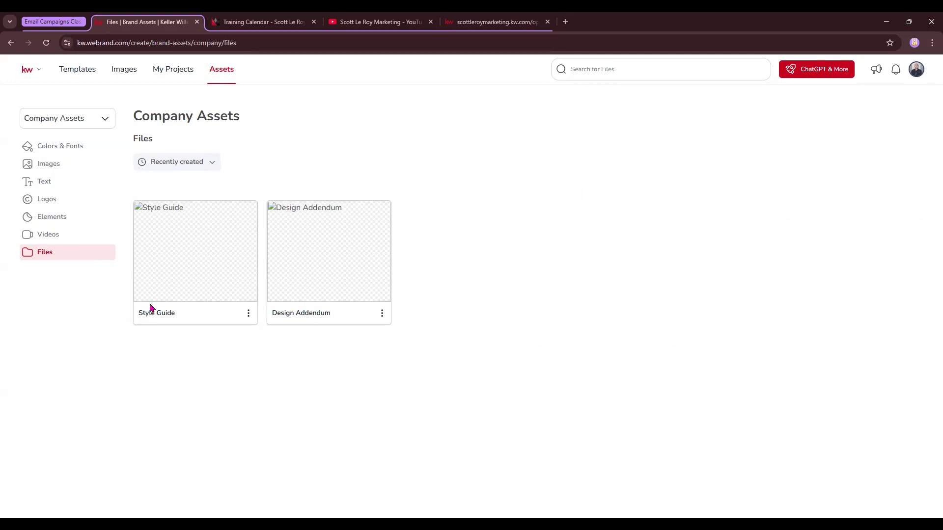
Step: Switch from the company assets to My Assets and review the personal color palettes and fonts
left_click(84, 121)
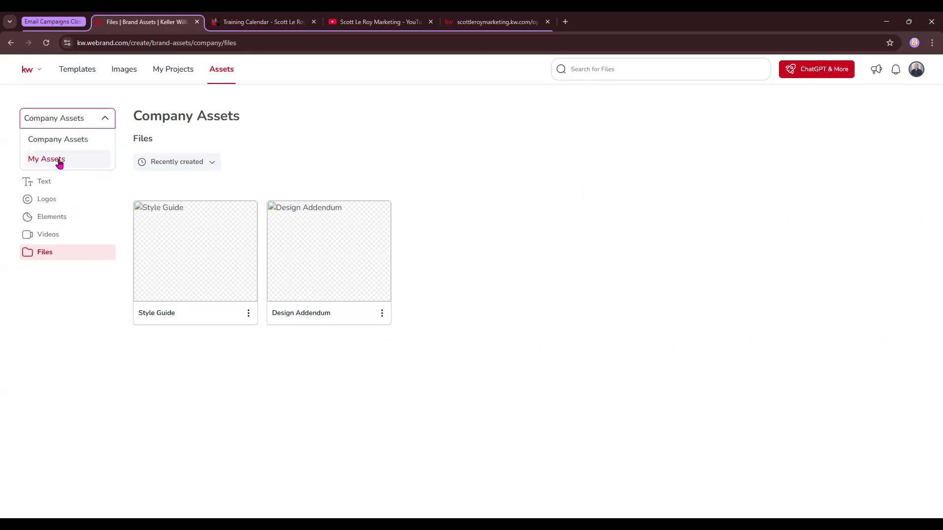
left_click(60, 162)
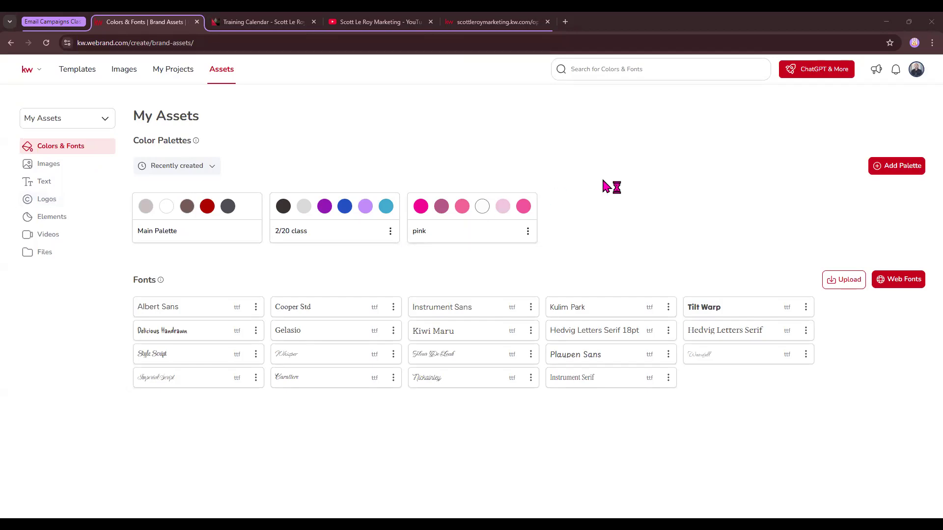
left_click(832, 70)
mouse_move(349, 216)
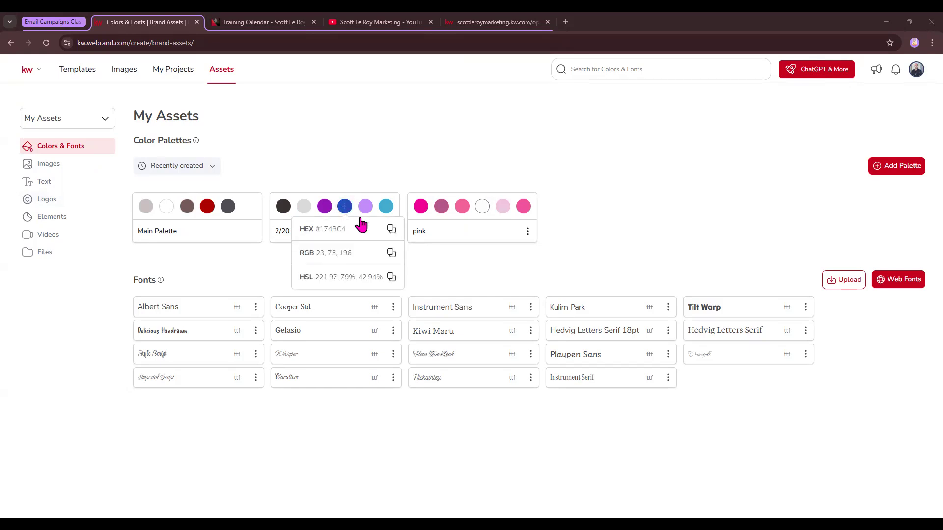
Step: Add a new color palette with red (RGB 219, 0, 0) as its first color and orange (RGB 238, 119, 23) as its second
left_click(913, 167)
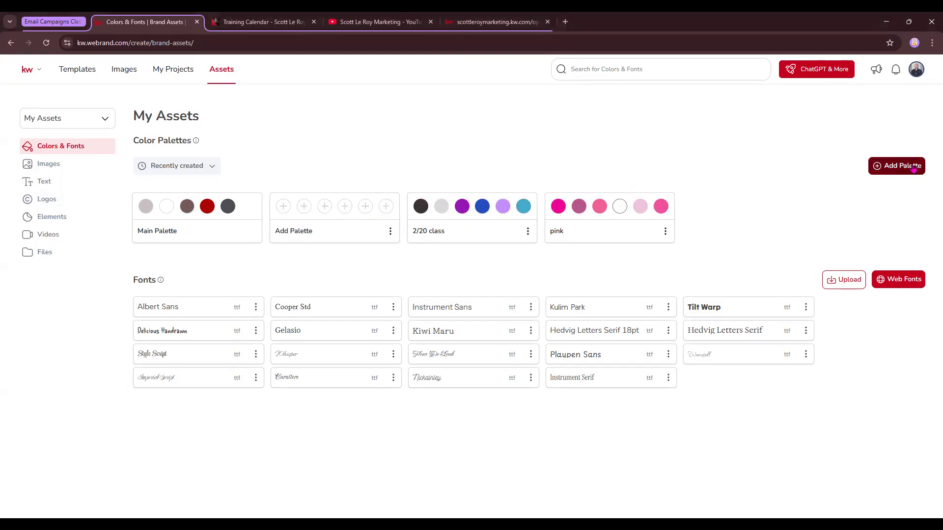
left_click(284, 206)
left_click_drag(326, 226, 384, 223)
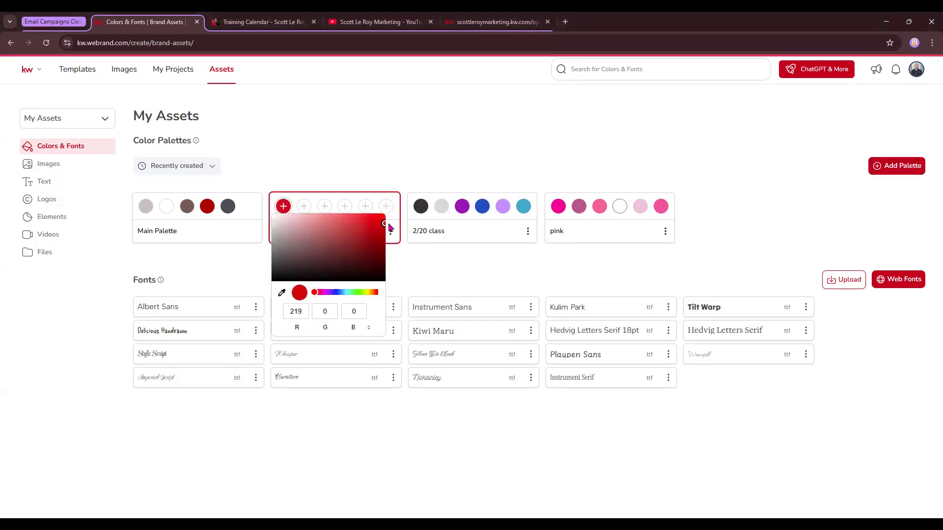
left_click(305, 215)
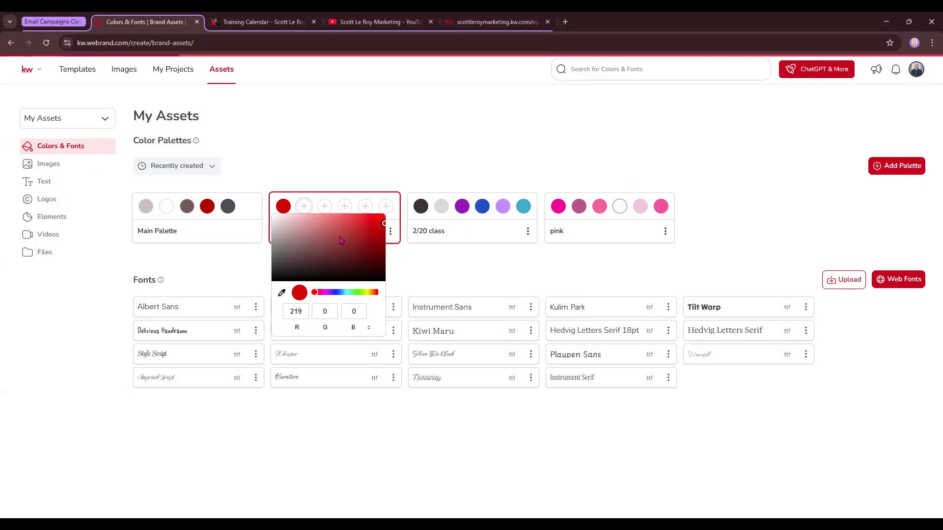
left_click_drag(396, 294, 394, 292)
left_click(394, 222)
left_click_drag(394, 222, 394, 218)
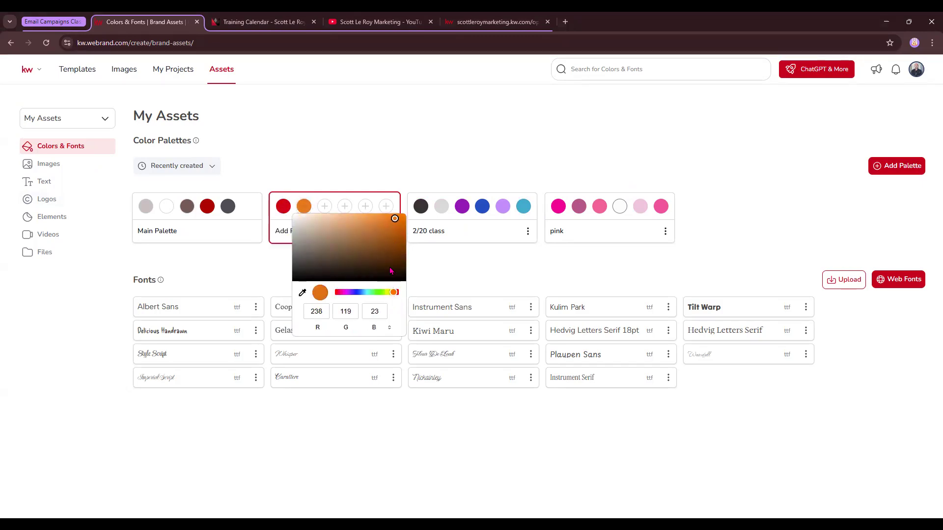
Step: Set the new palette's third color to yellow (RGB 231, 234, 52) and its fourth to green (RGB 48, 176, 74)
left_click(324, 212)
left_click_drag(403, 293, 408, 293)
left_click(403, 218)
left_click_drag(402, 219, 401, 220)
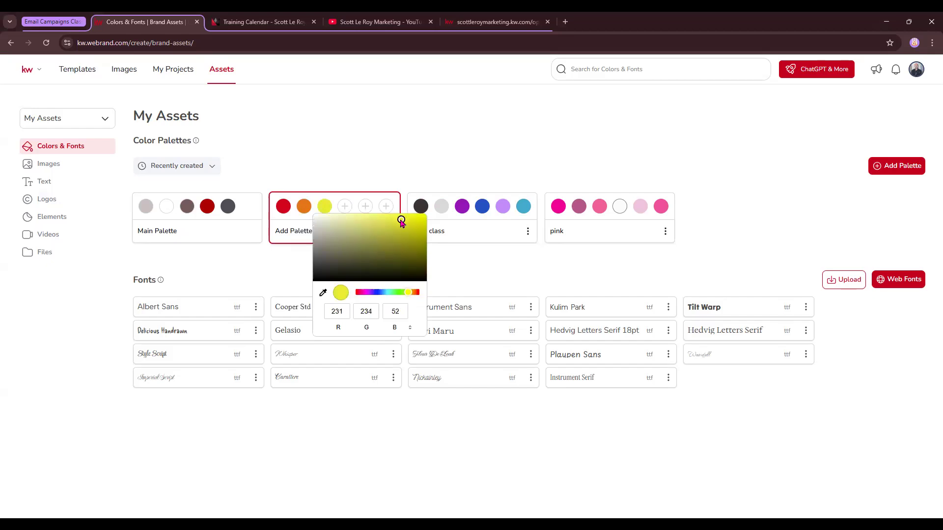
left_click(345, 206)
left_click_drag(381, 294, 417, 295)
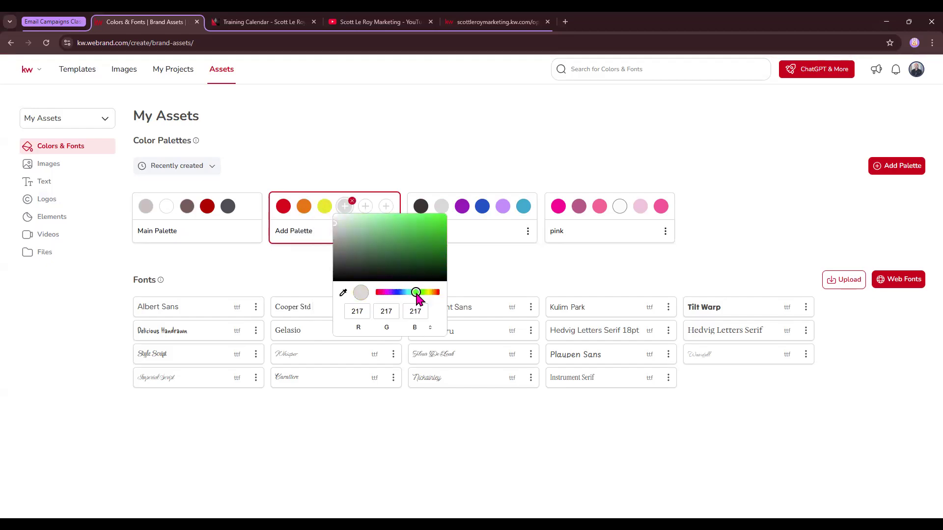
left_click_drag(409, 247, 414, 235)
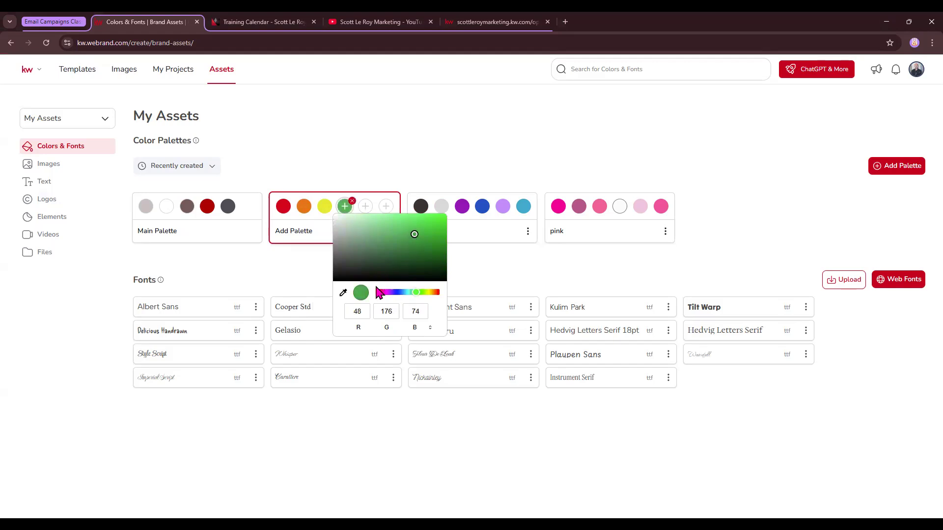
Step: Set the new palette's fifth color to the blue (RGB 35, 80, 196) sampled from the 2/20 class palette with the eyedropper
left_click(366, 207)
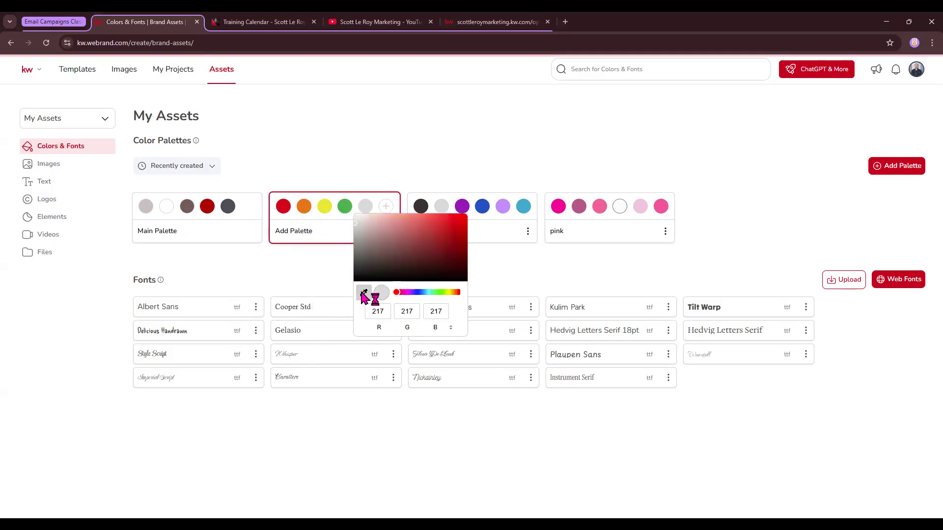
left_click(368, 293)
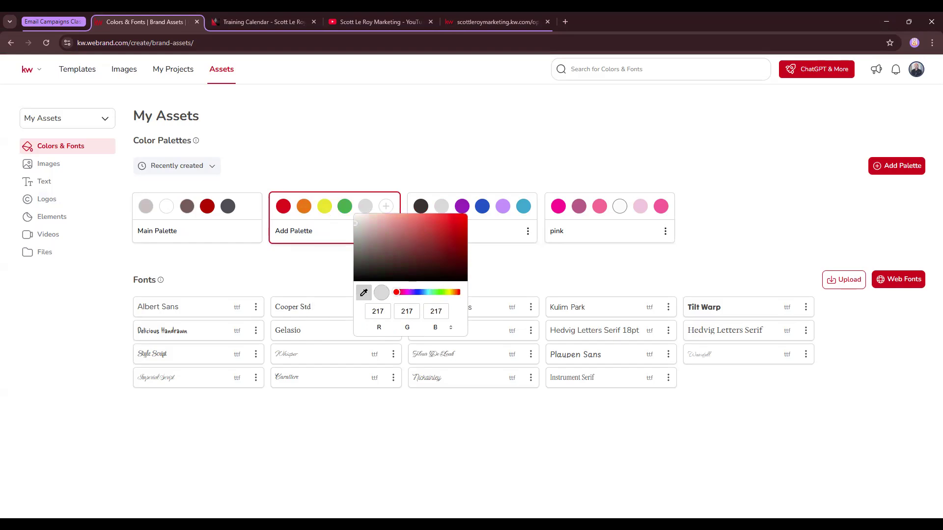
left_click(482, 207)
mouse_move(482, 210)
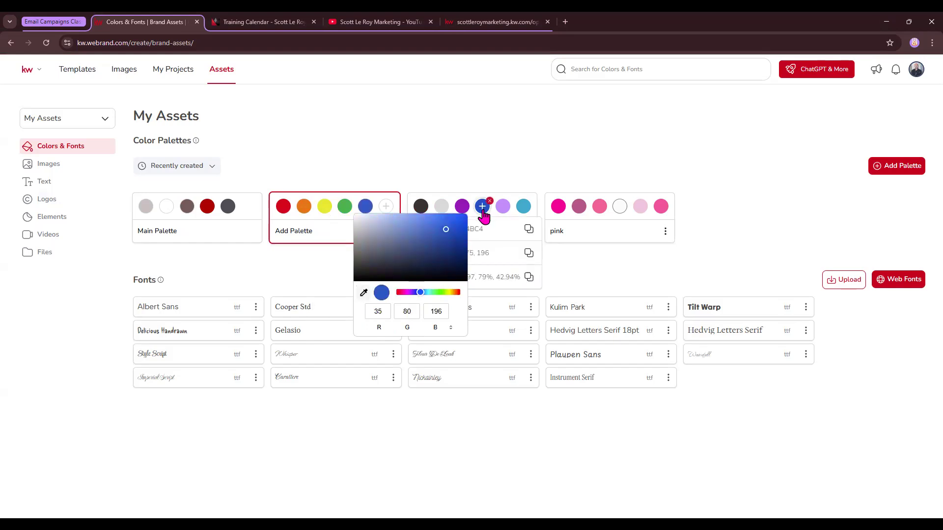
left_click(364, 292)
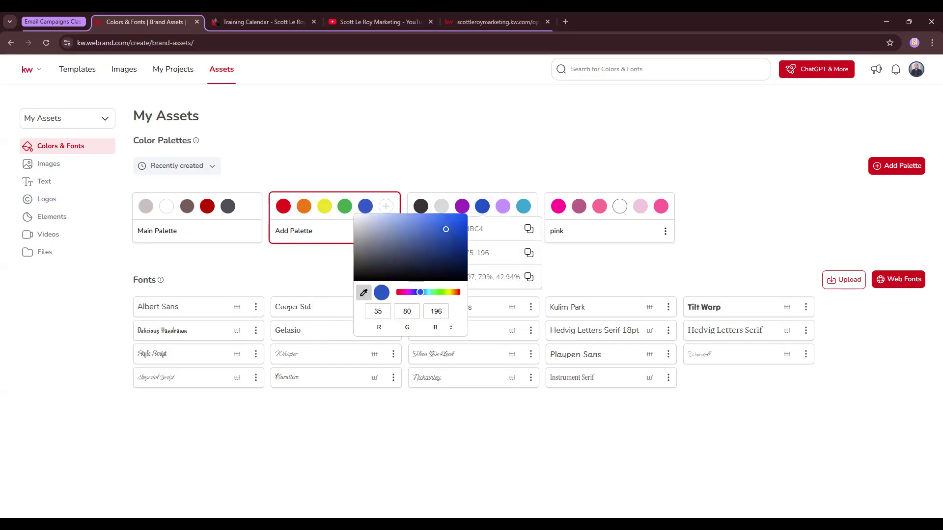
left_click(462, 206)
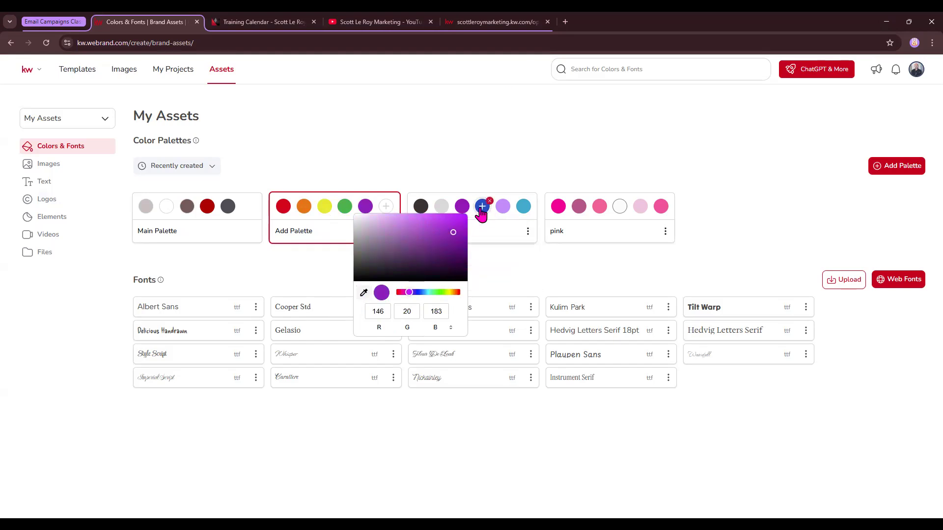
left_click(366, 208)
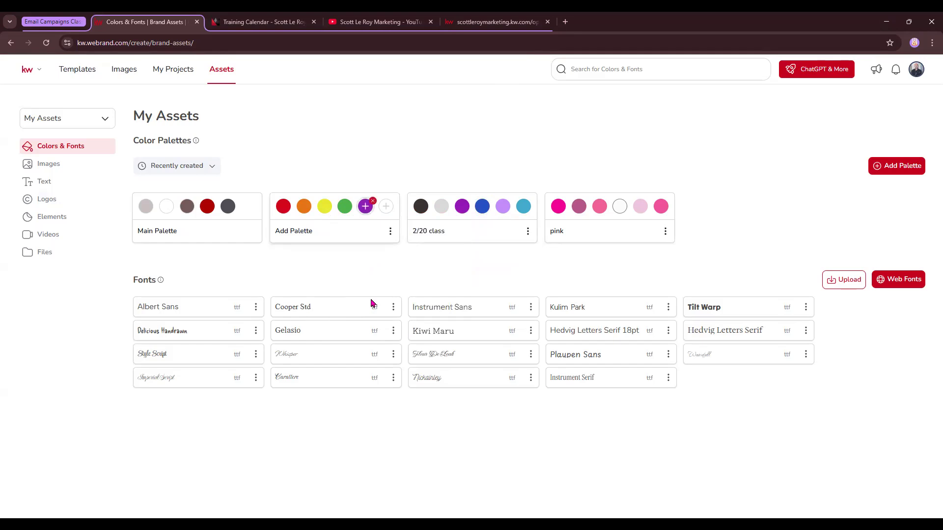
left_click(484, 208)
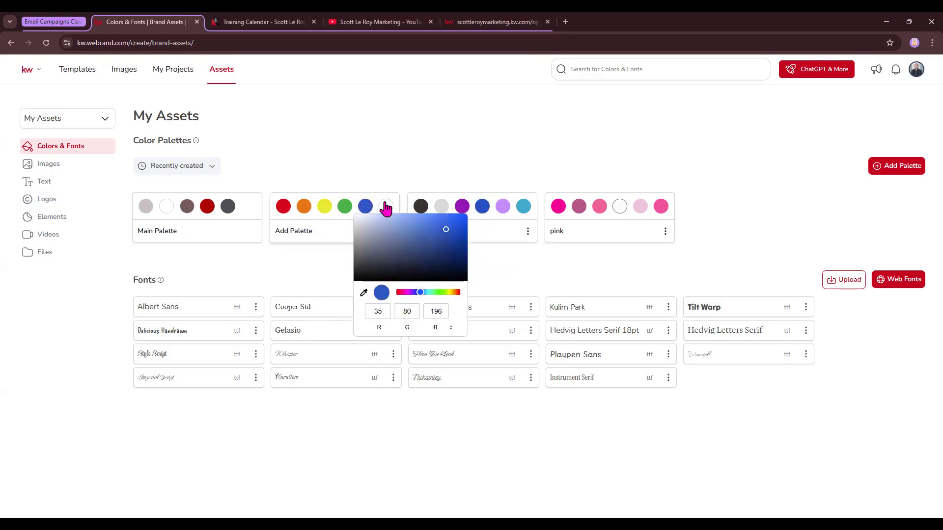
Step: Set the new palette's sixth color to the purple (RGB 146, 20, 183) sampled from the 2/20 class palette
left_click(462, 206)
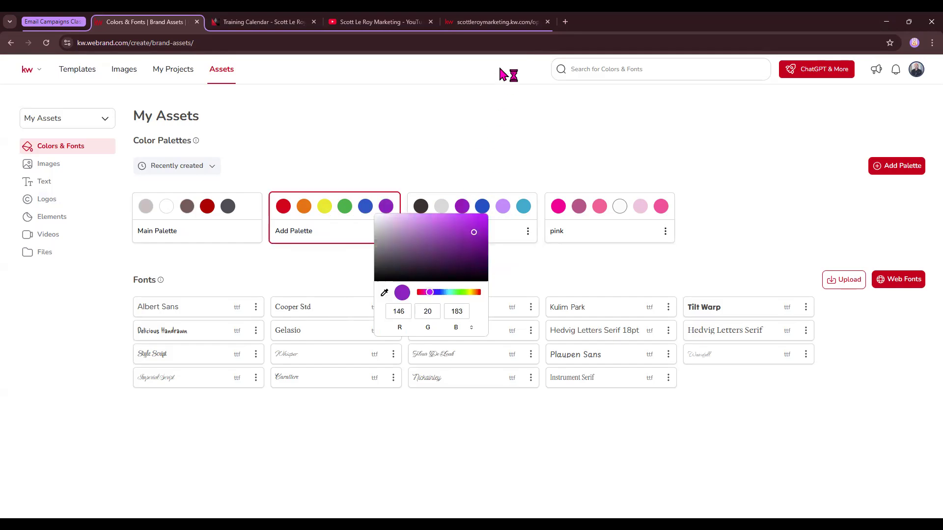
left_click(355, 265)
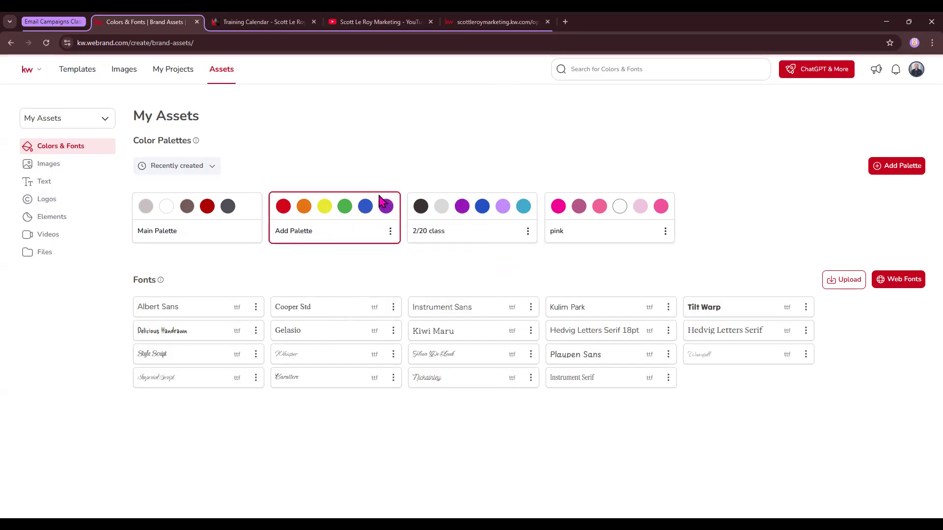
Step: Rename the new palette as class 3/6 and open its rename and delete options
left_click(390, 231)
left_click(438, 224)
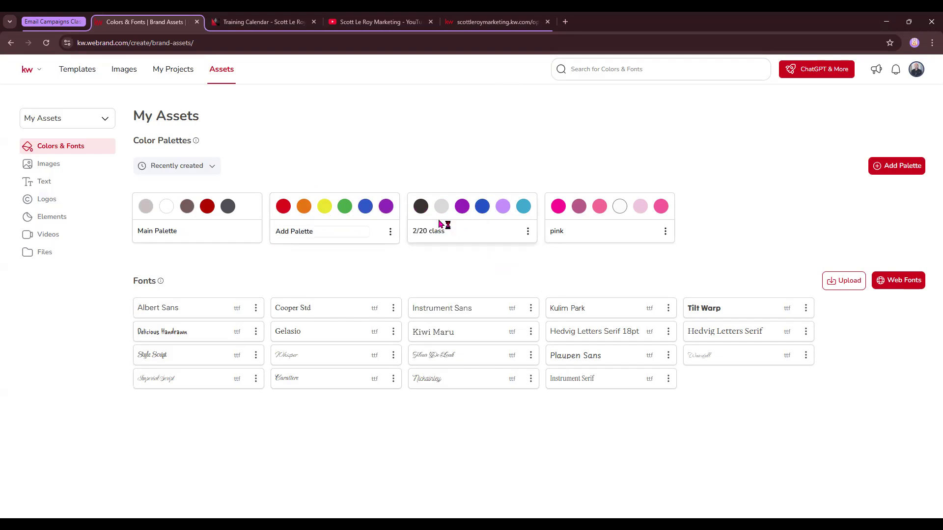
left_click(390, 232)
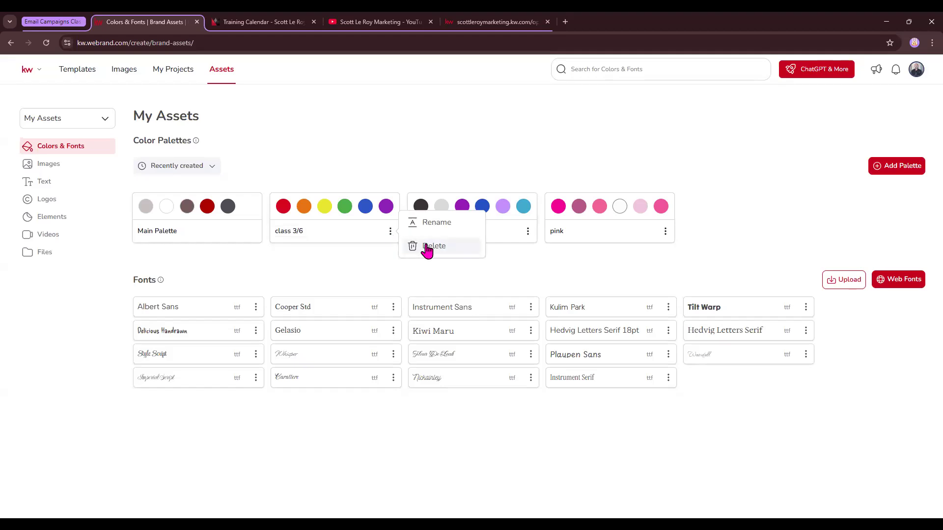
Step: Add the web fonts Beau Rivage, Nanum Pen and Monsalva to the personal font assets
left_click(377, 270)
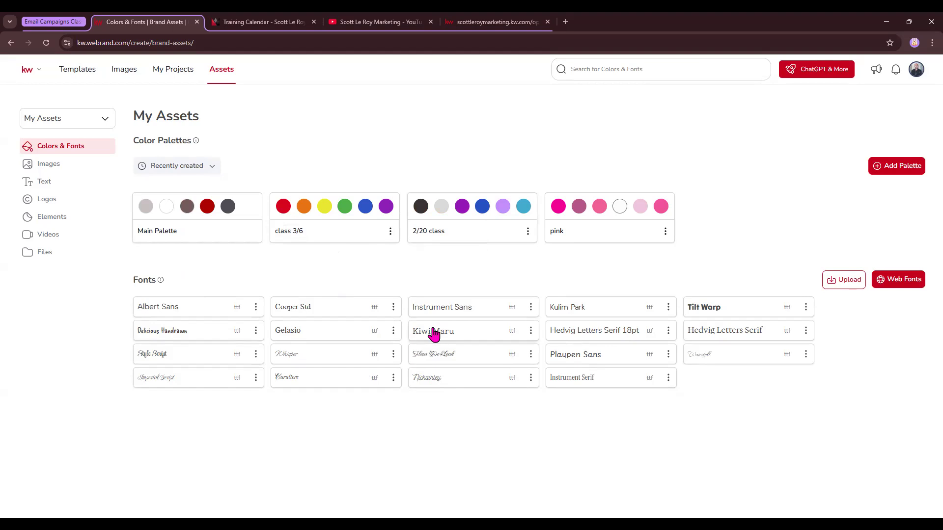
left_click(902, 286)
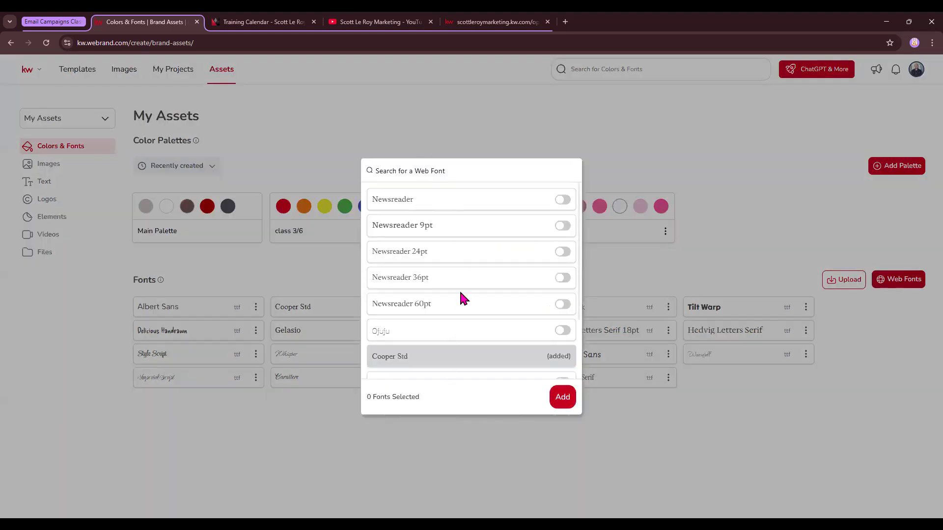
scroll(464, 297, "down", 10)
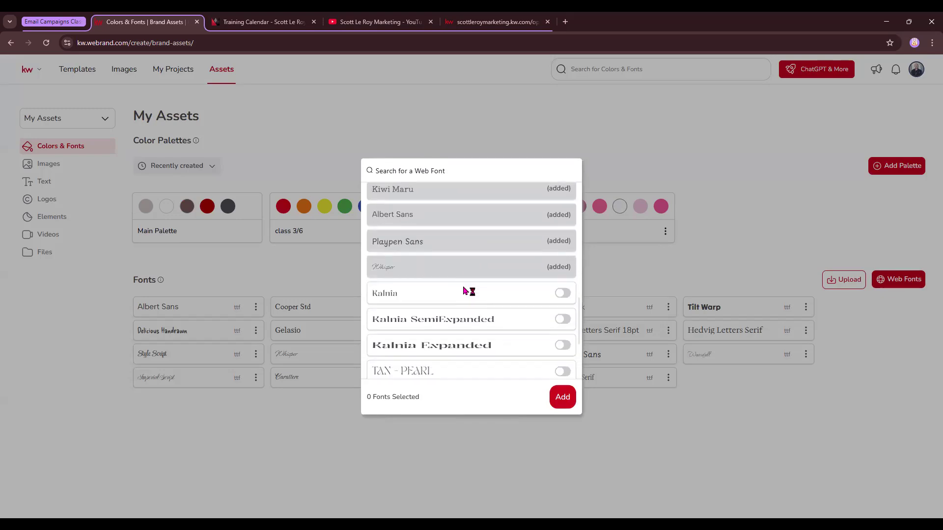
scroll(464, 291, "down", 5)
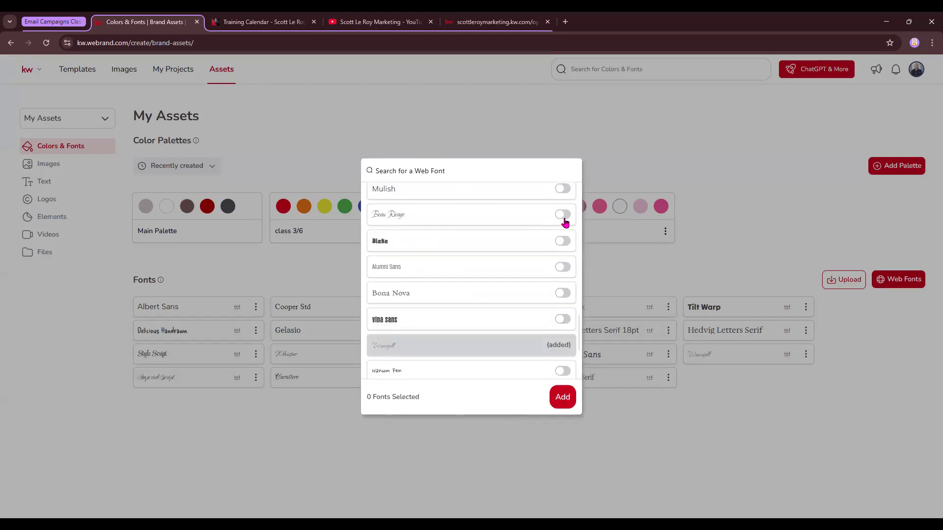
left_click(564, 222)
scroll(511, 287, "down", 2)
left_click(563, 274)
left_click(564, 326)
left_click(564, 398)
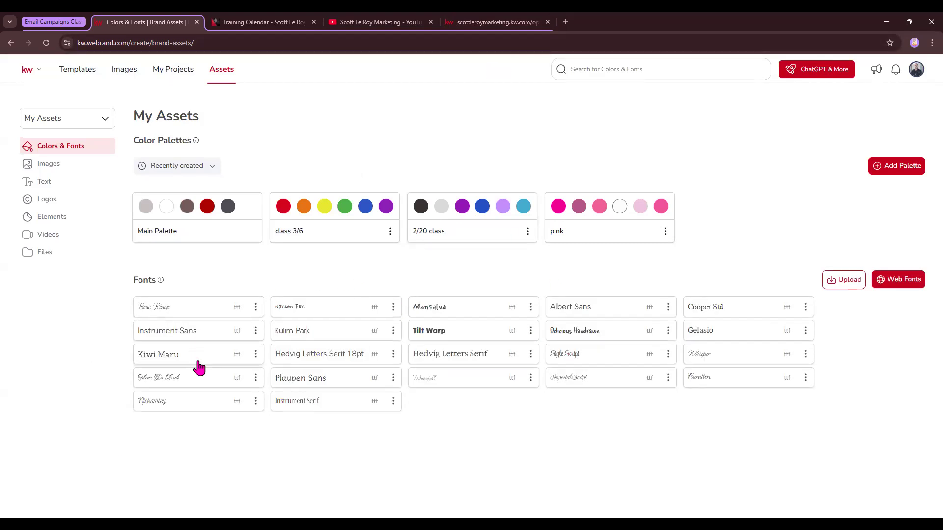
Step: Delete the Monsalva font from the personal font assets
left_click(530, 308)
left_click(575, 312)
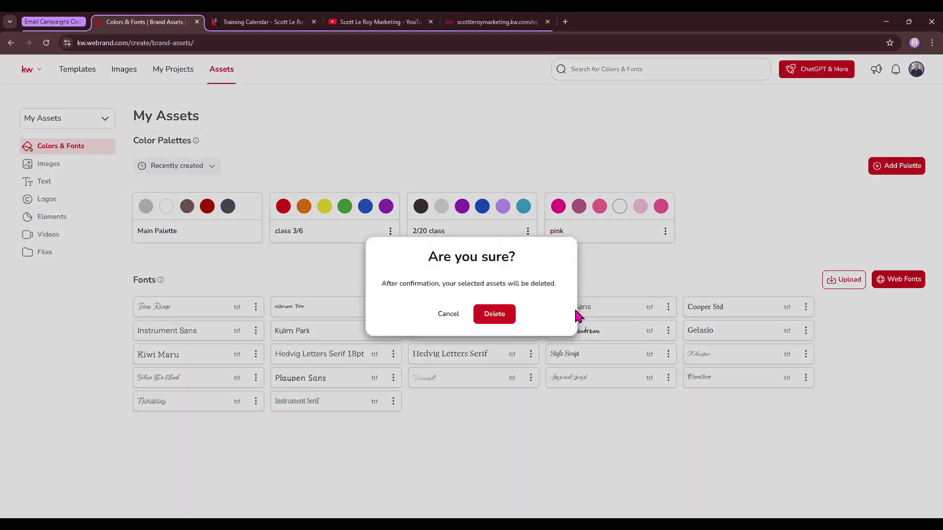
left_click(493, 314)
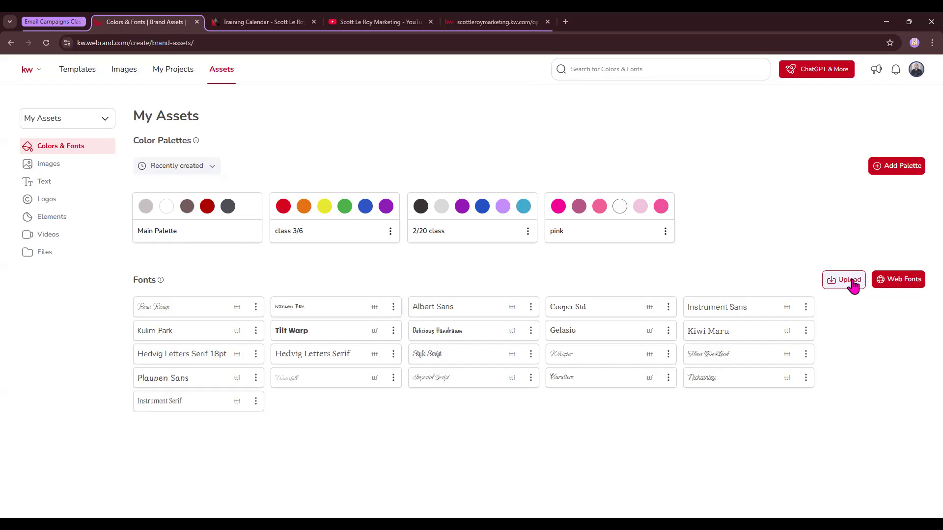
Step: Open the personal images and remove the background from the agent photo of the man in the black polo shirt
left_click(50, 168)
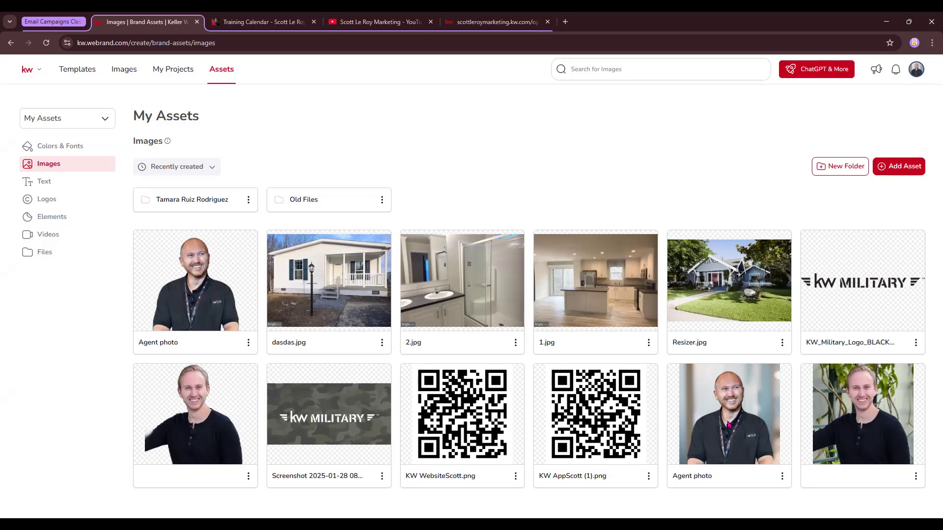
left_click(782, 479)
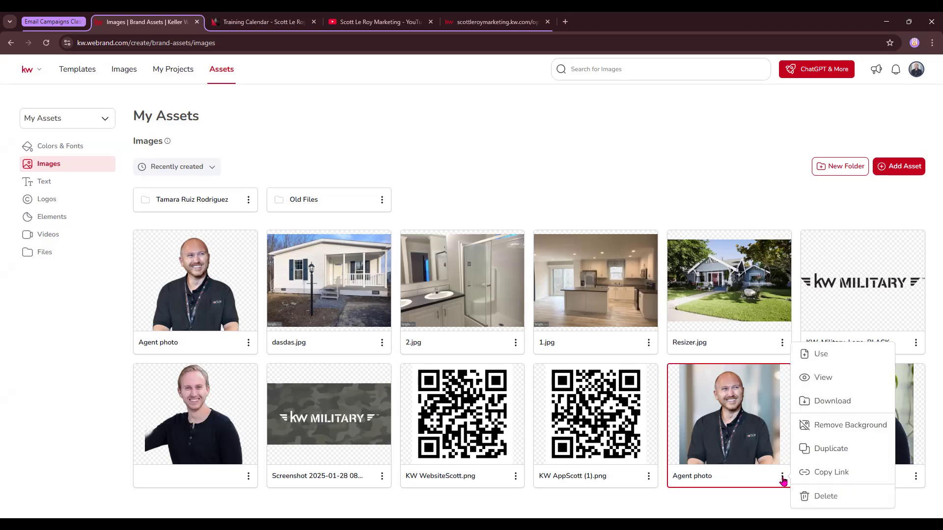
left_click(848, 425)
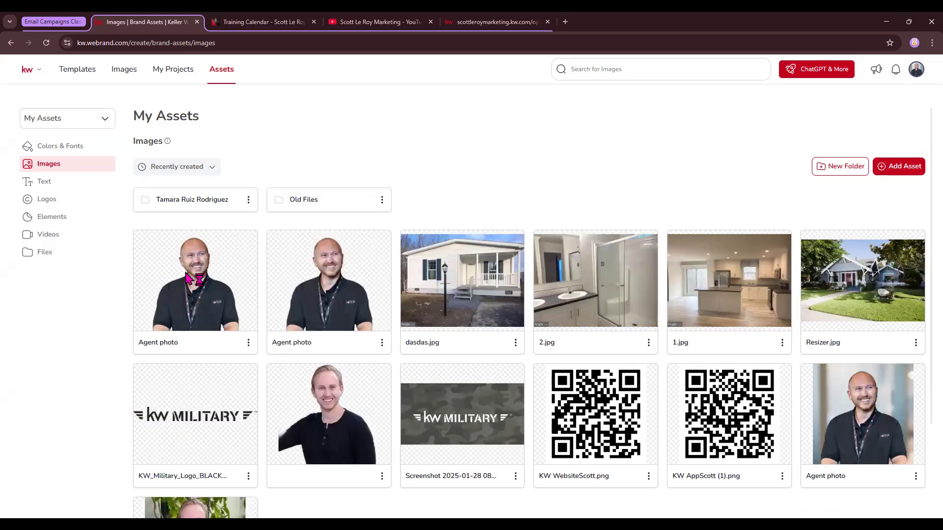
Step: Delete the newest background-free copy of the agent photo
left_click(247, 343)
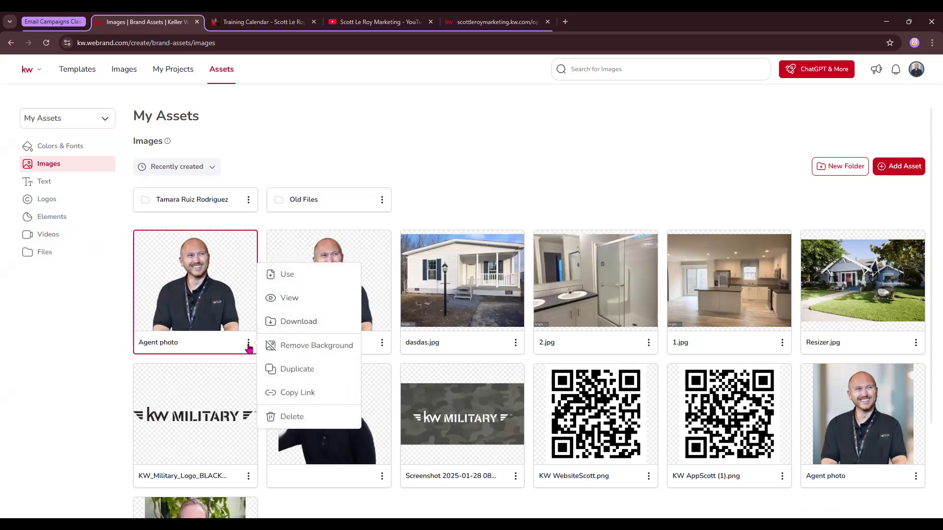
left_click(293, 417)
left_click(493, 314)
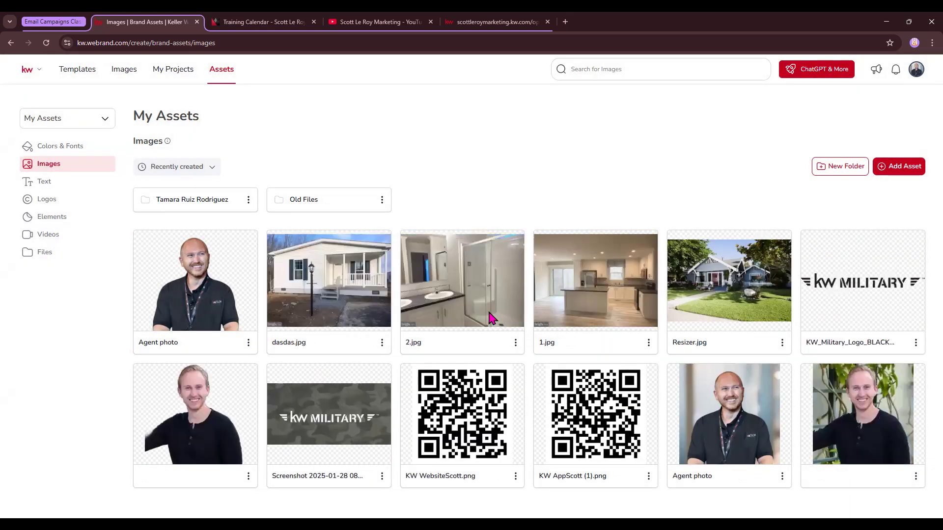
Step: Remove the background from the unnamed photo of the man in the black sweater and delete the resulting copy
left_click(915, 476)
left_click(893, 428)
left_click(782, 475)
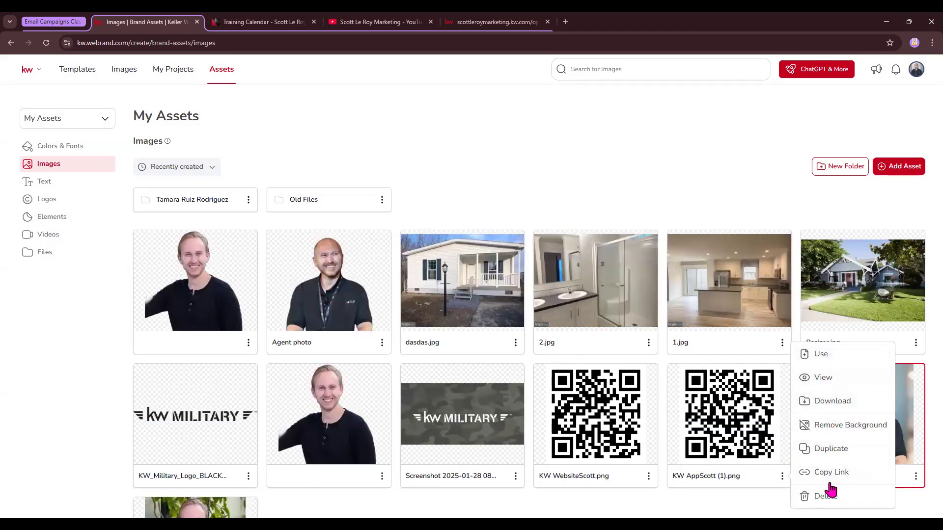
left_click(249, 343)
left_click(493, 314)
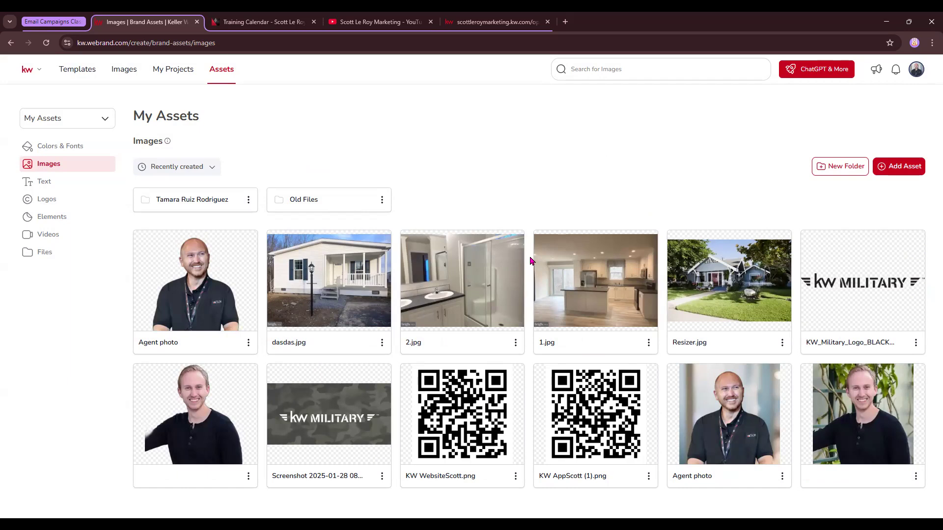
Step: Check the import sources for adding images and look through the saved personal text assets
left_click(896, 172)
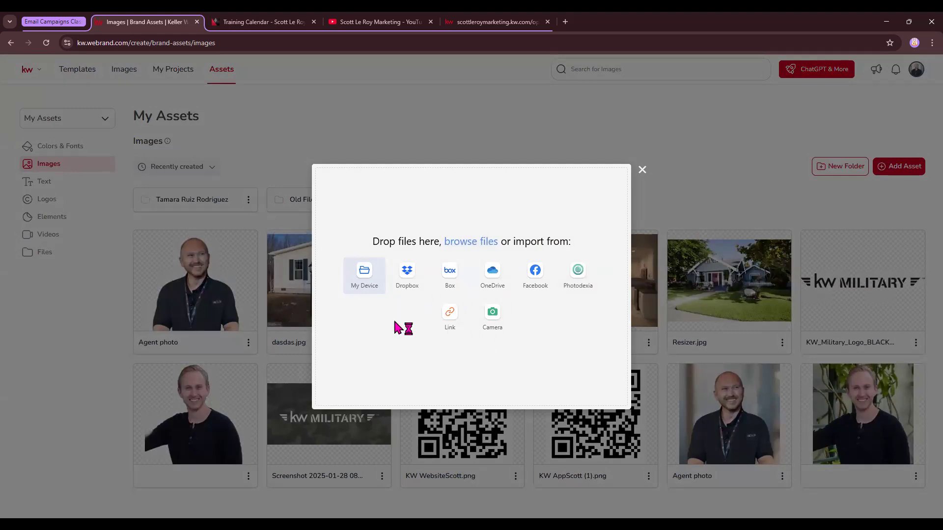
left_click(524, 112)
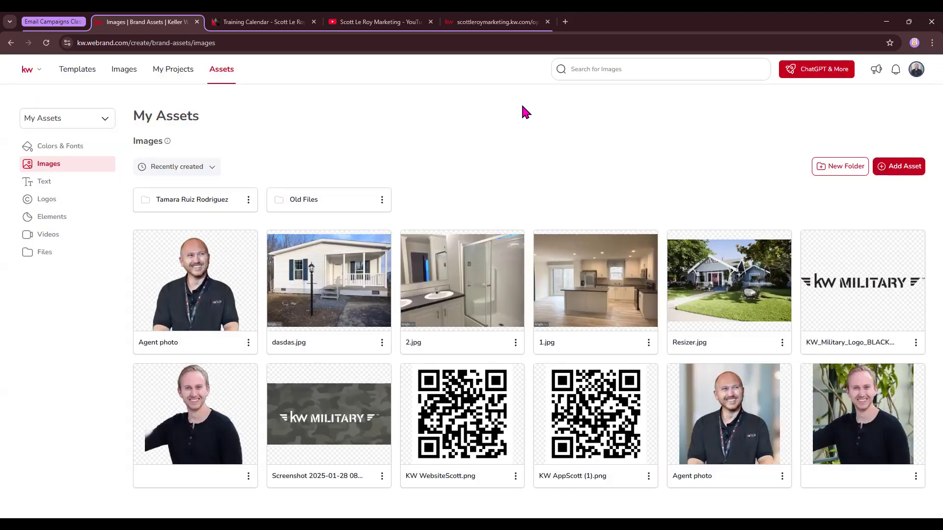
left_click(40, 186)
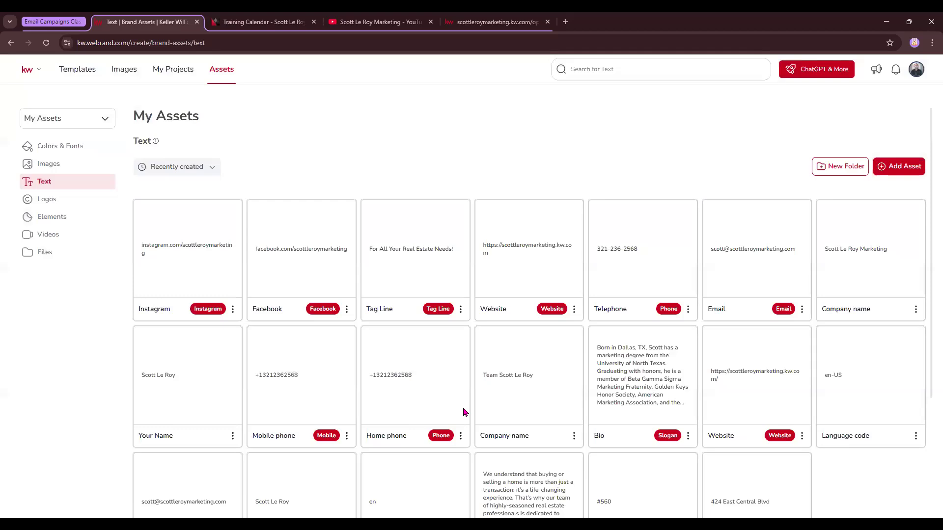
scroll(464, 411, "down", 1)
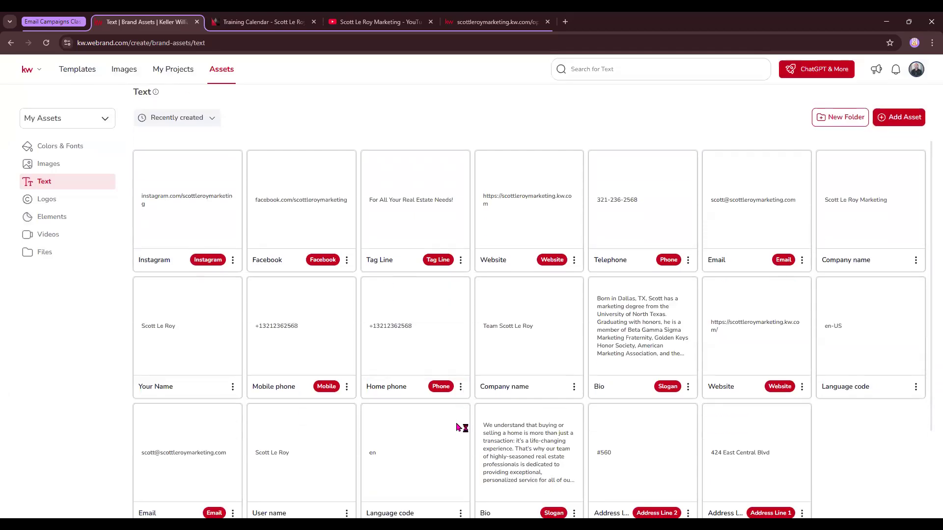
scroll(459, 428, "down", 2)
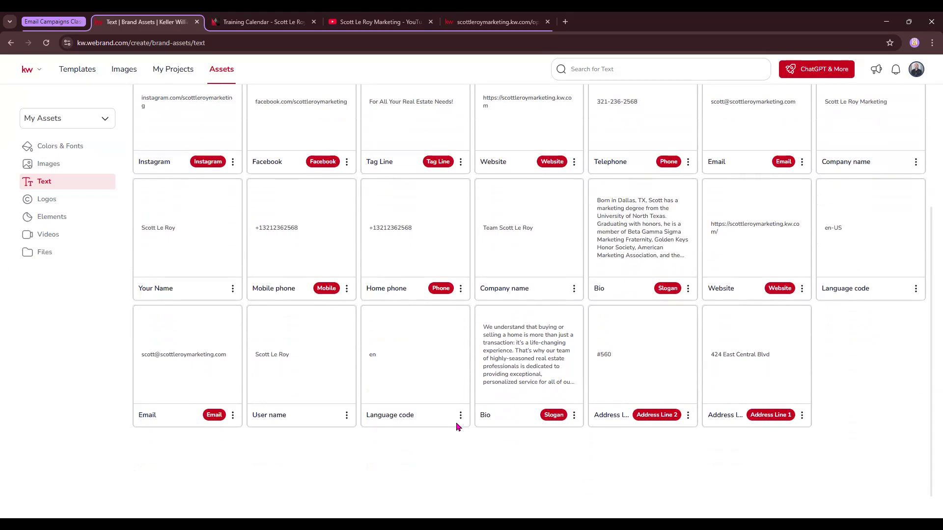
scroll(457, 426, "up", 2)
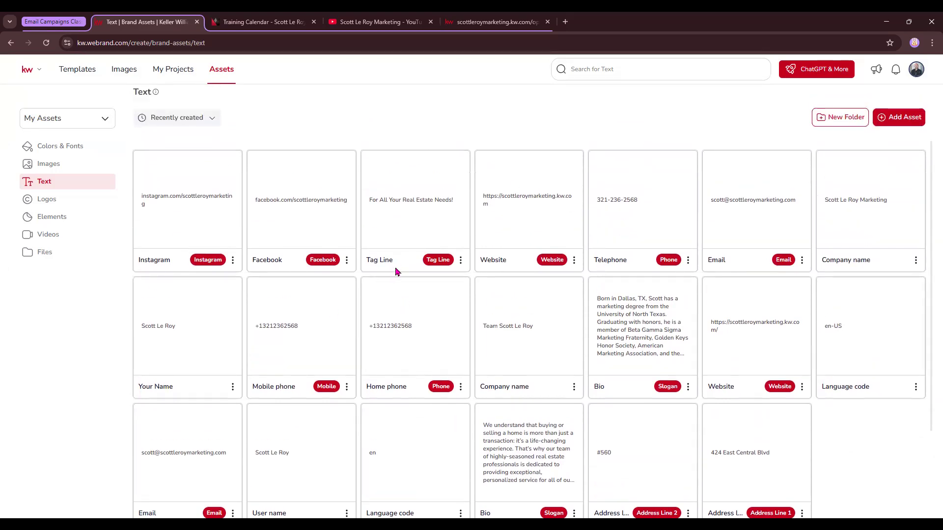
Step: View the personal logo assets and open the KW Connect website in a new browser tab
left_click(48, 202)
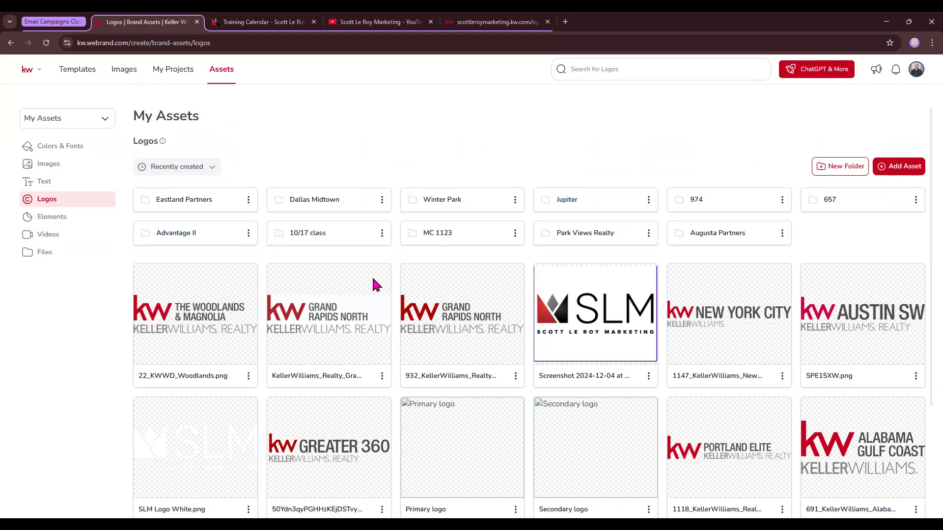
left_click(565, 22)
type("kwconnect.com")
key("Return")
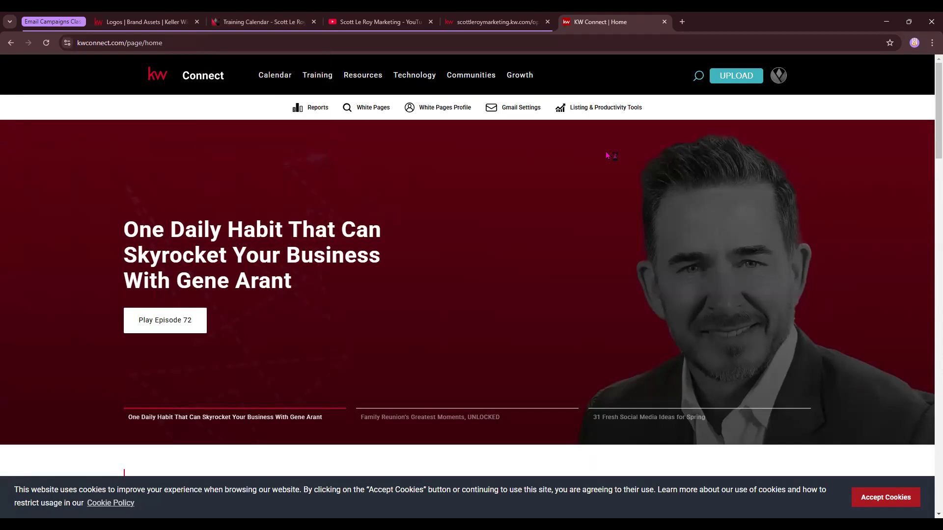
Step: Open the Logos and Branding page from KW Connect's marketing resources and close the Marketing page's tab
left_click(778, 75)
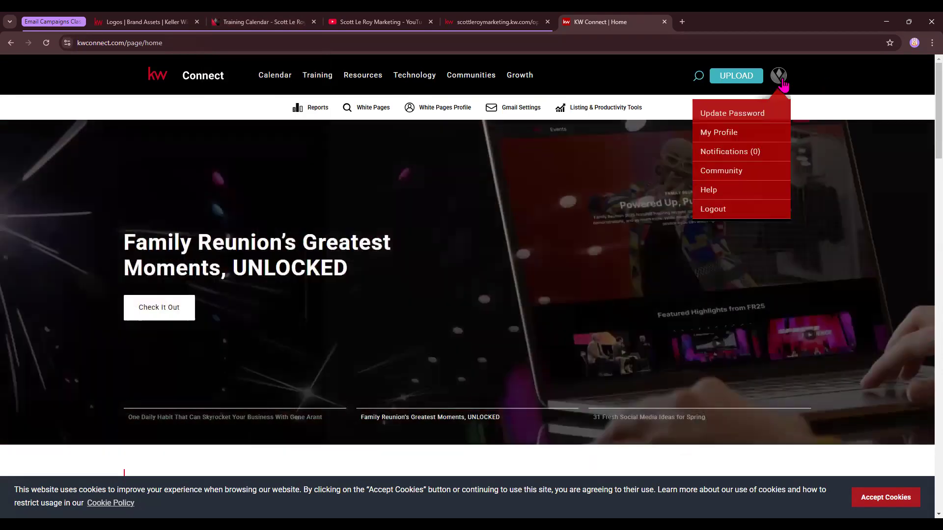
left_click(755, 111)
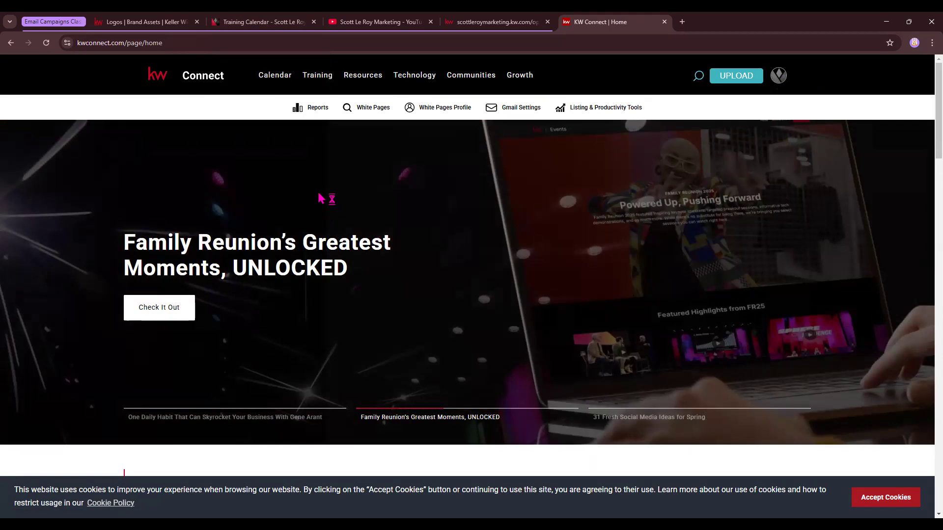
mouse_move(371, 76)
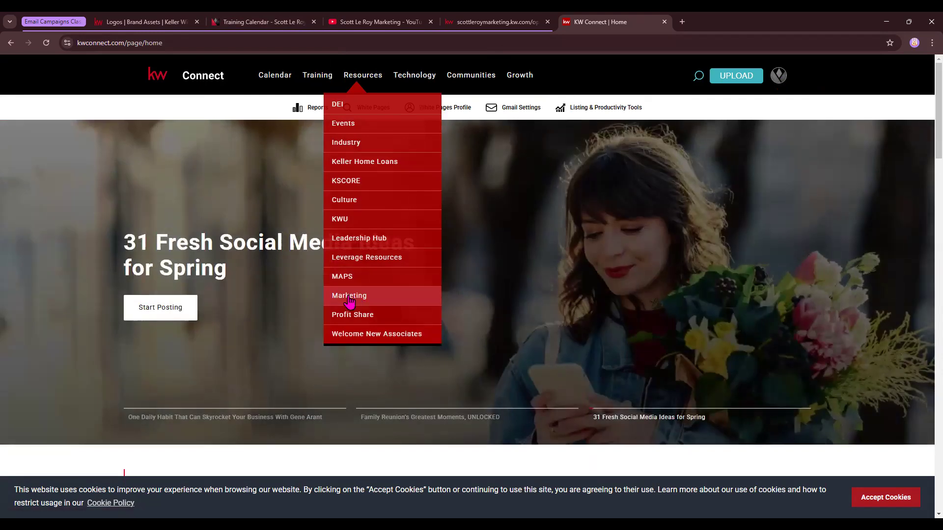
left_click(349, 296)
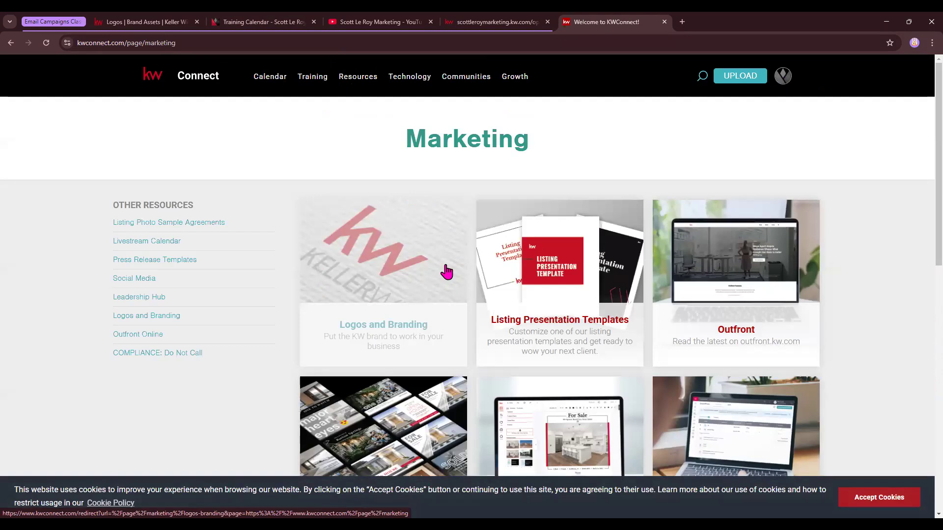
left_click(391, 326)
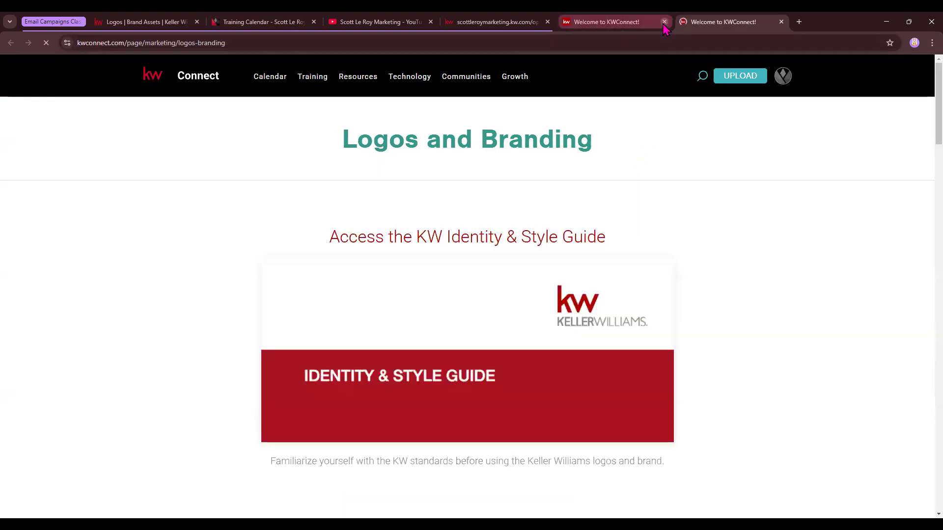
left_click(663, 22)
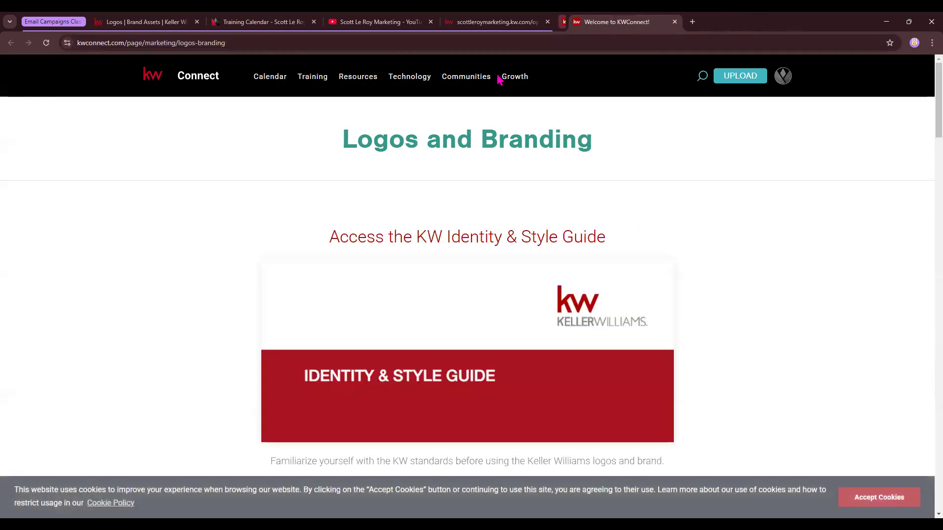
Step: Search the market center logos for 65 and download the logo package for market center 653, Cherry Hill
scroll(381, 293, "down", 8)
scroll(381, 290, "down", 7)
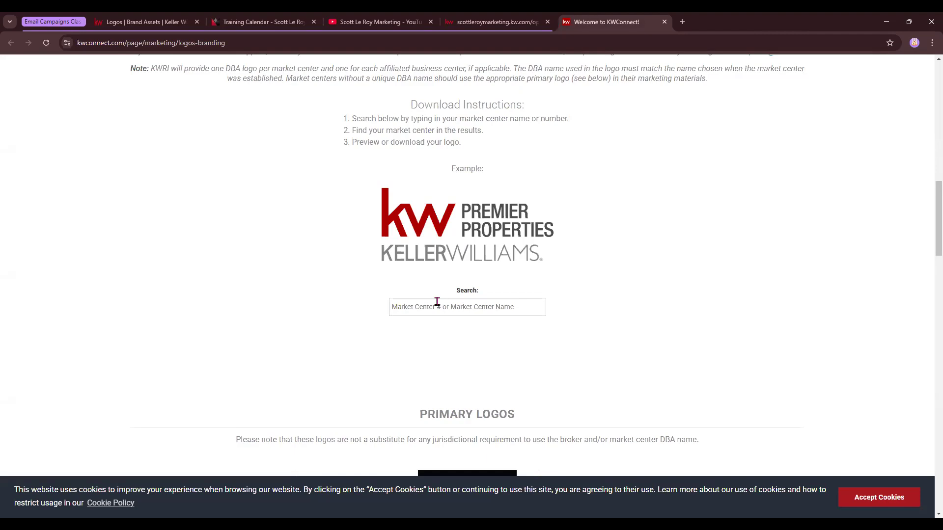
type("65")
double_click(133, 453)
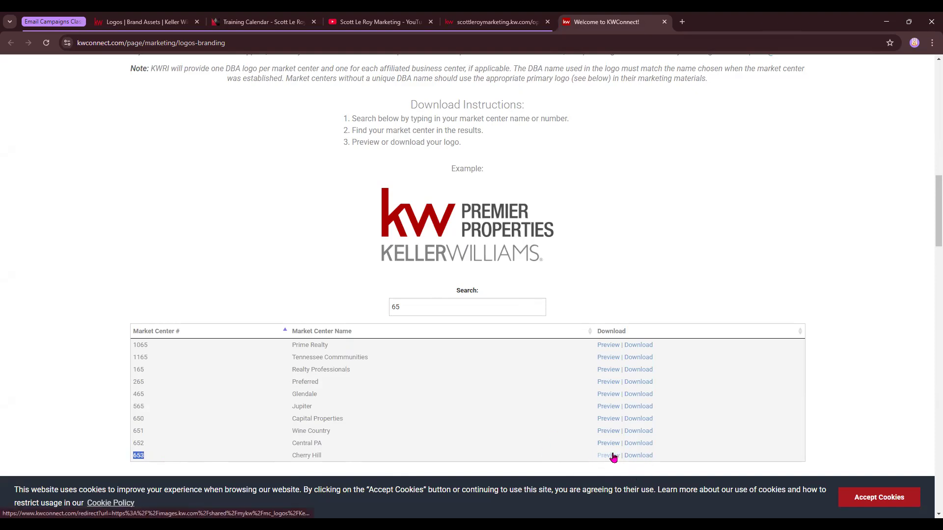
left_click(639, 456)
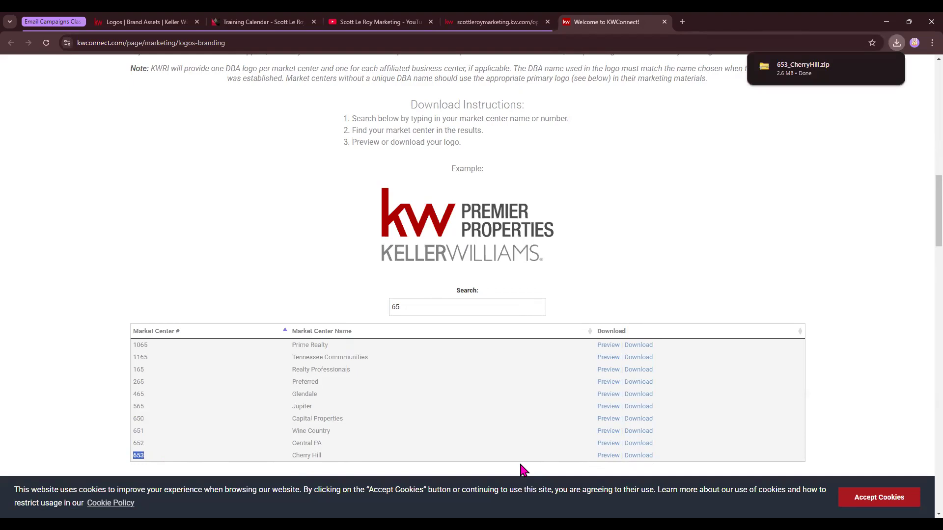
Step: Open the downloaded 653_CherryHill package in File Explorer and go into its Black_White folder
key("super+e")
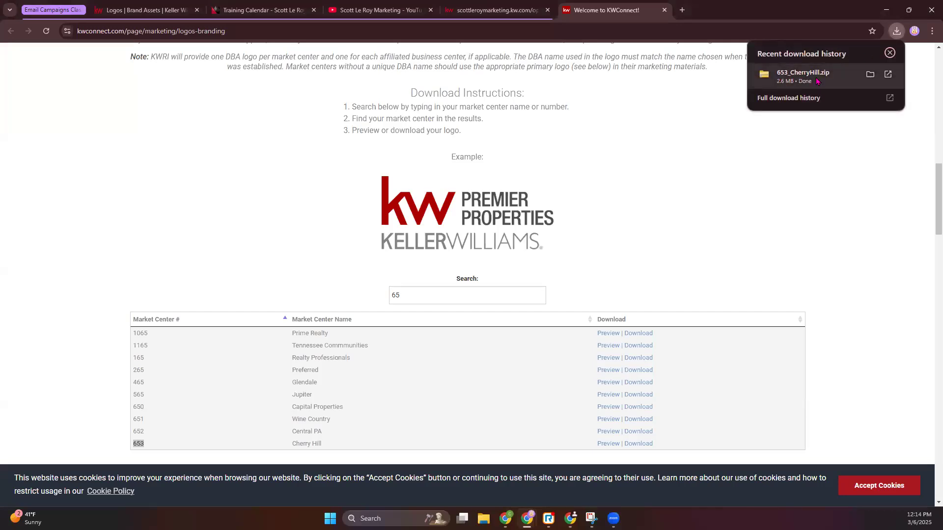
left_click(806, 79)
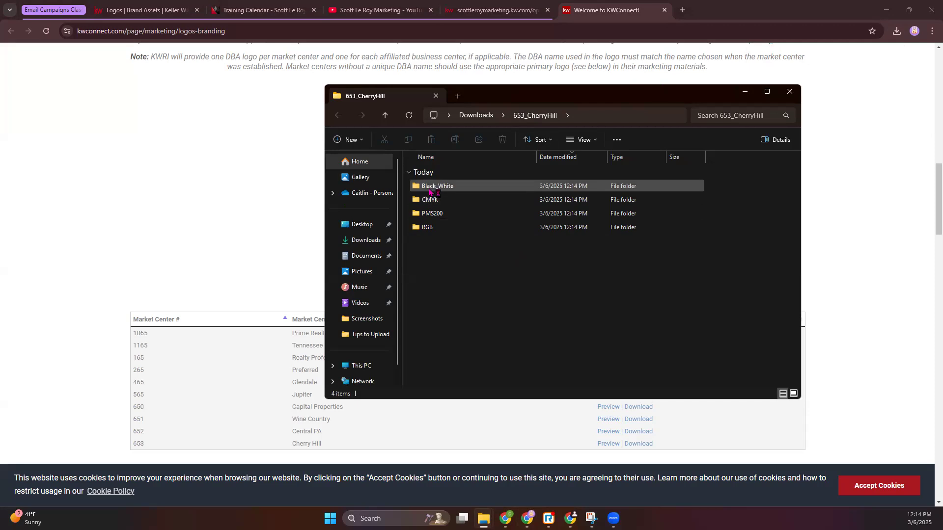
double_click(433, 192)
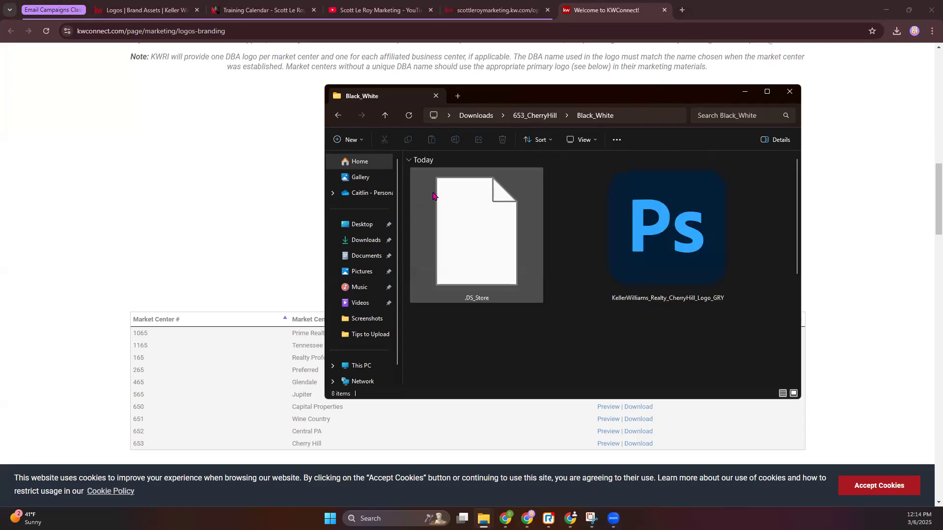
Step: Display the Black_White folder's files as large icons and switch back to extra large icons
left_click(583, 140)
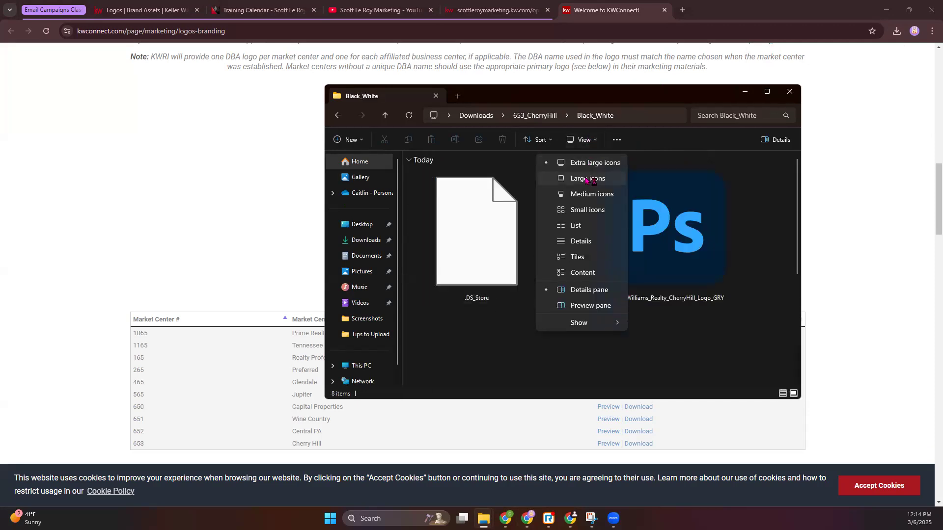
left_click(592, 179)
left_click(585, 142)
left_click(591, 159)
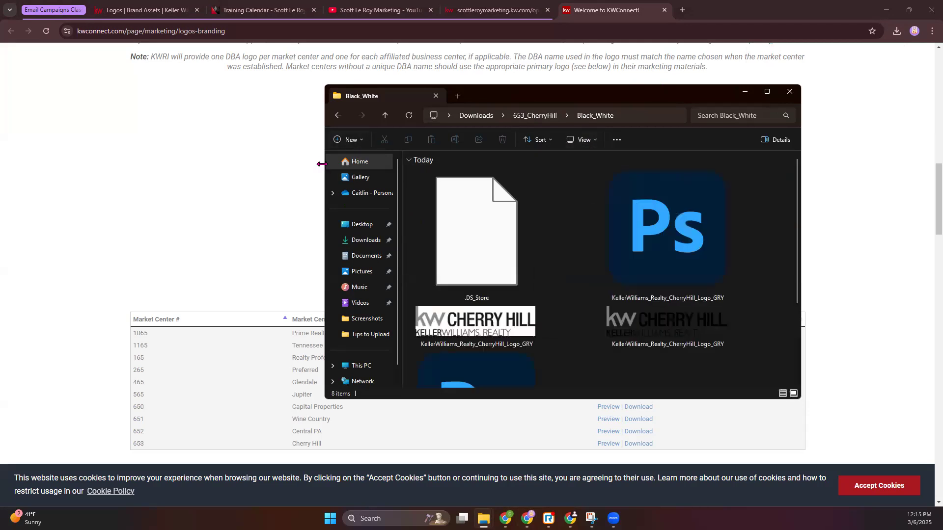
Step: Enlarge the Black_White folder's window to the left and downward and look through its Cherry Hill logo files
left_click_drag(321, 164, 110, 164)
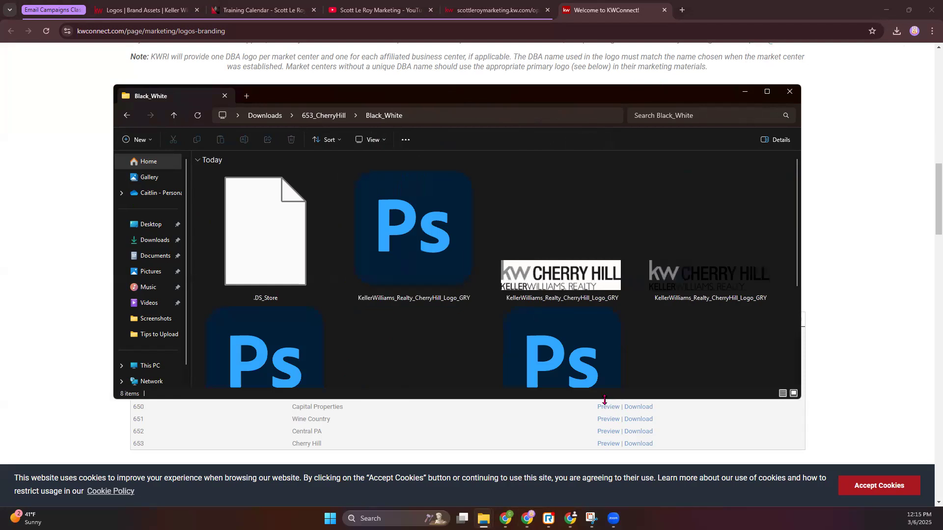
left_click_drag(604, 400, 605, 445)
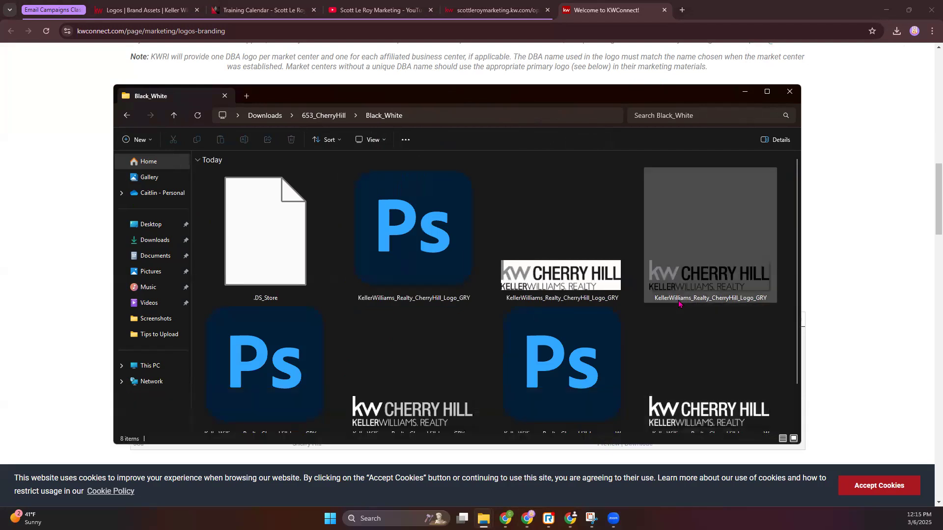
scroll(679, 303, "down", 1)
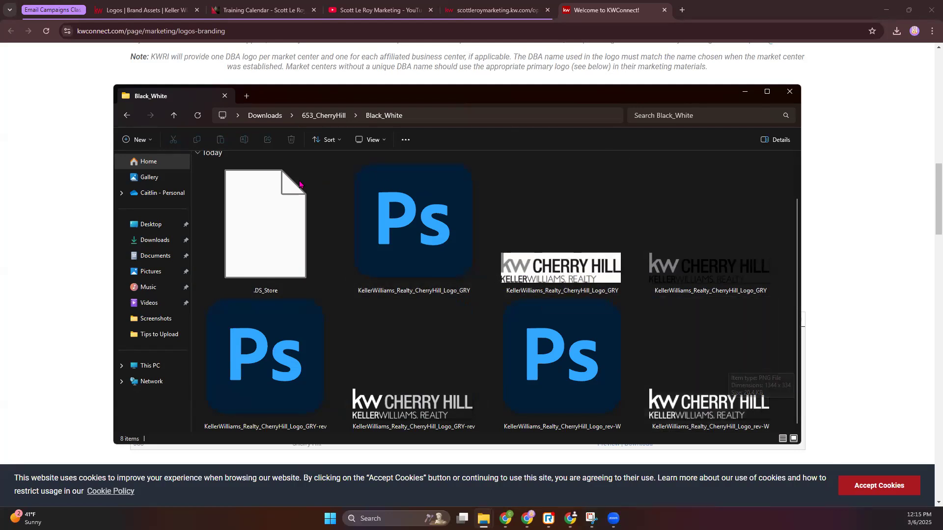
scroll(343, 193, "up", 1)
Step: Go back to the 653_CherryHill folder, open its CMYK folder and look through the colour logo files
left_click(322, 120)
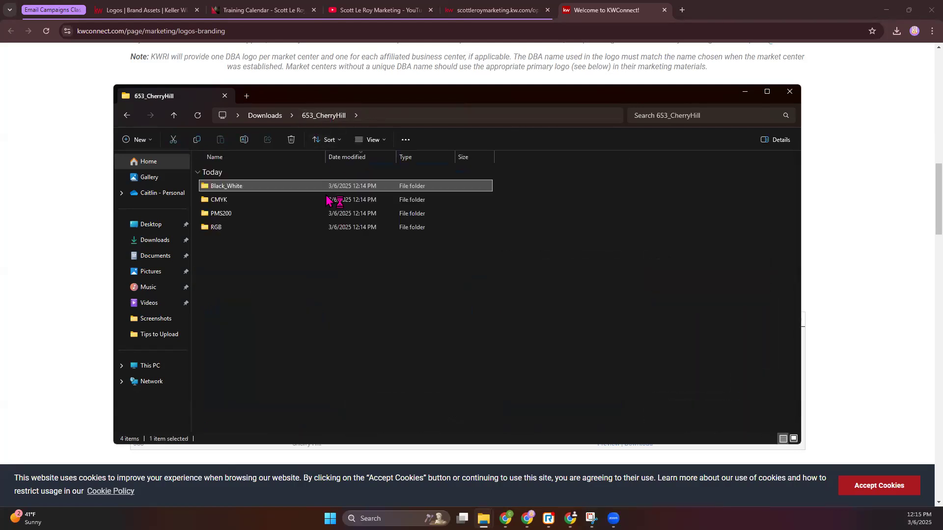
double_click(220, 201)
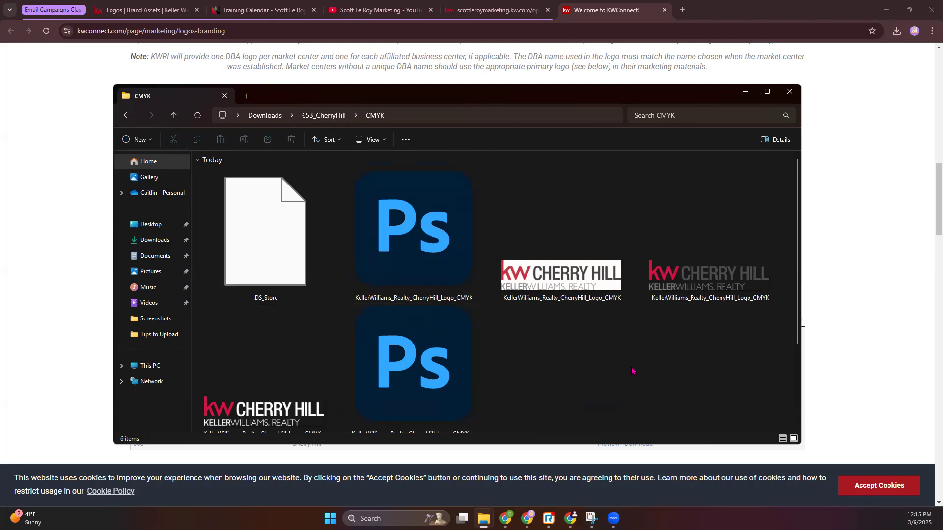
scroll(631, 371, "down", 1)
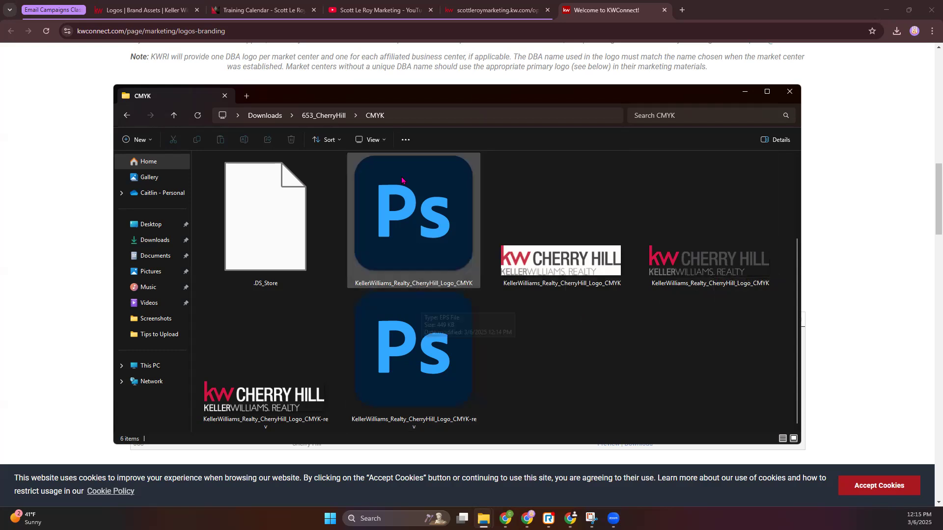
Step: Switch back to the brand assets' Logos page and create a new logo folder named Cherry Hill
left_click(143, 9)
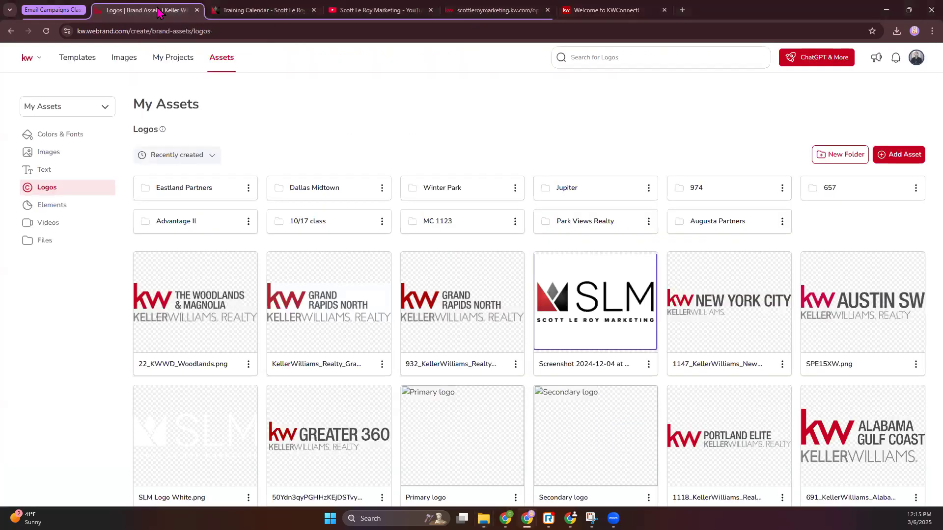
left_click(832, 159)
type("Cherry Hill")
key("Return")
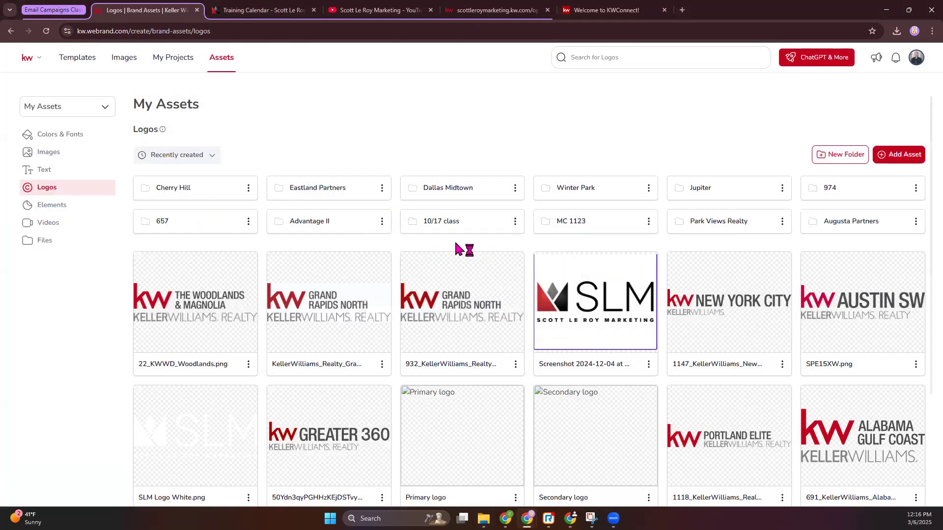
Step: In the Cherry Hill folder, start adding assets from the device and select all four logos from 653_CherryHill's Black_White folder
left_click(193, 189)
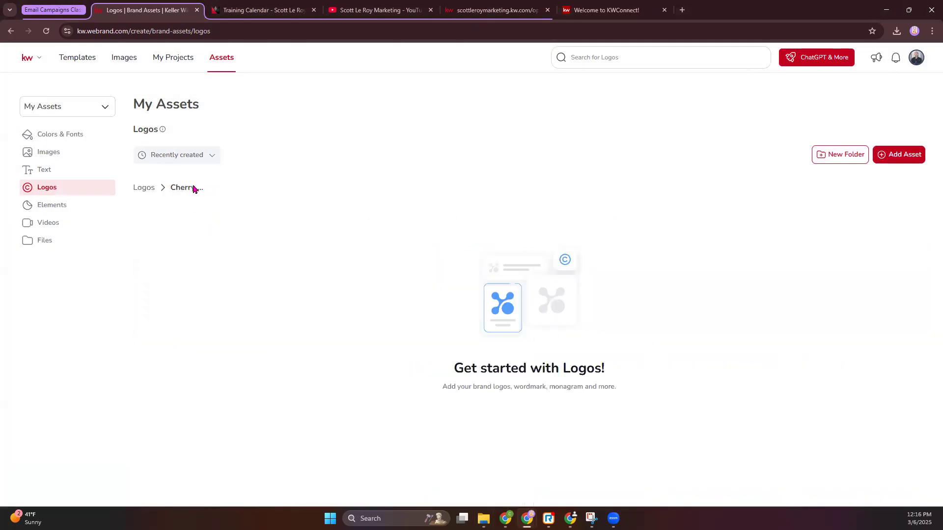
left_click(898, 156)
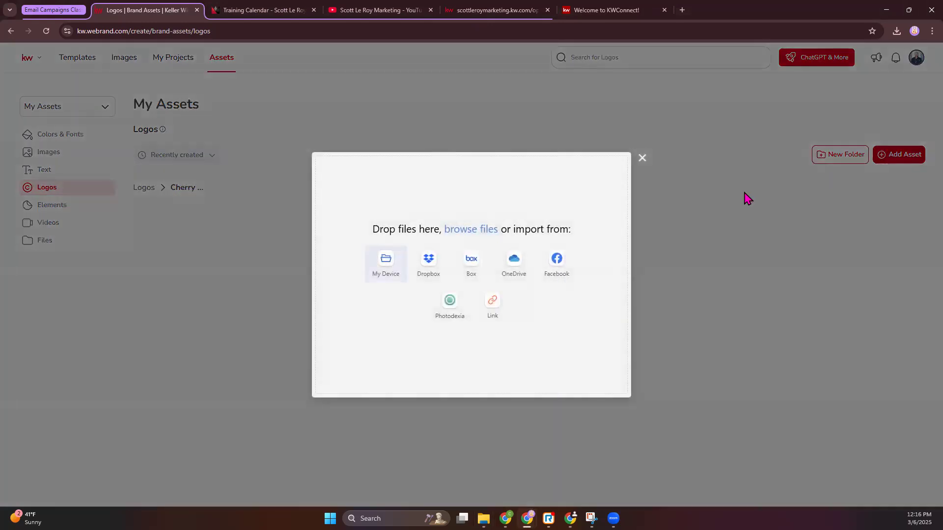
left_click(386, 269)
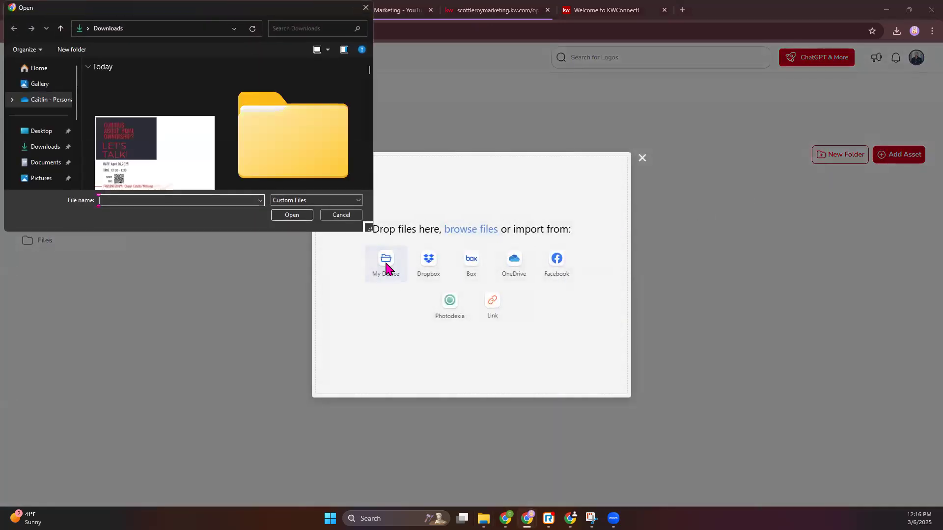
double_click(311, 148)
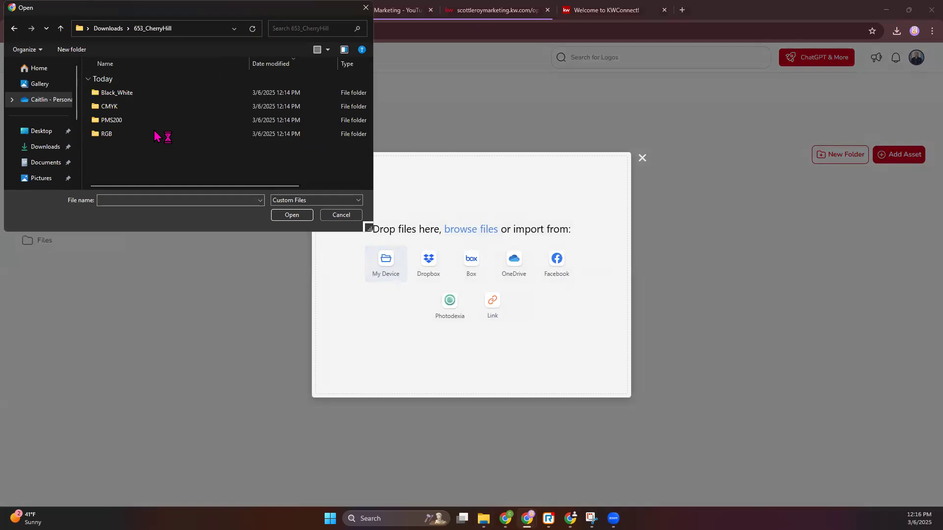
double_click(118, 93)
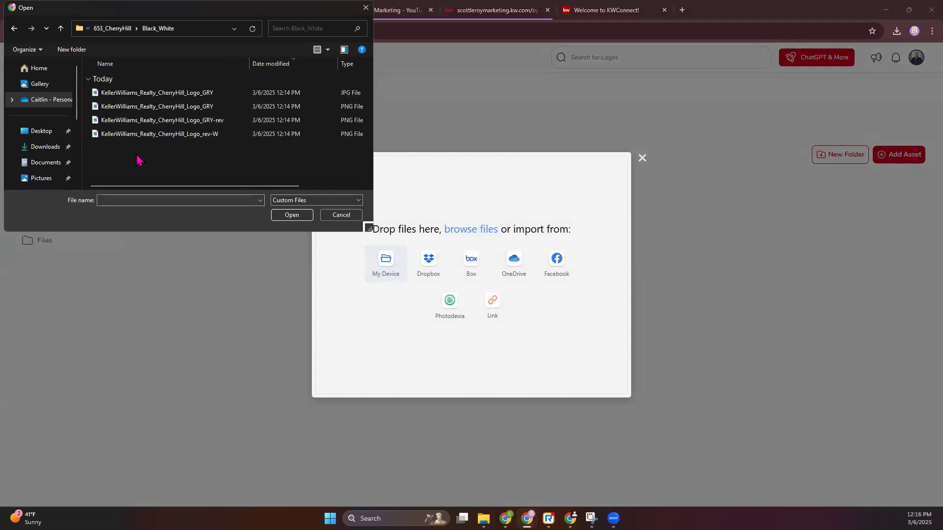
left_click_drag(139, 160, 140, 96)
left_click(297, 216)
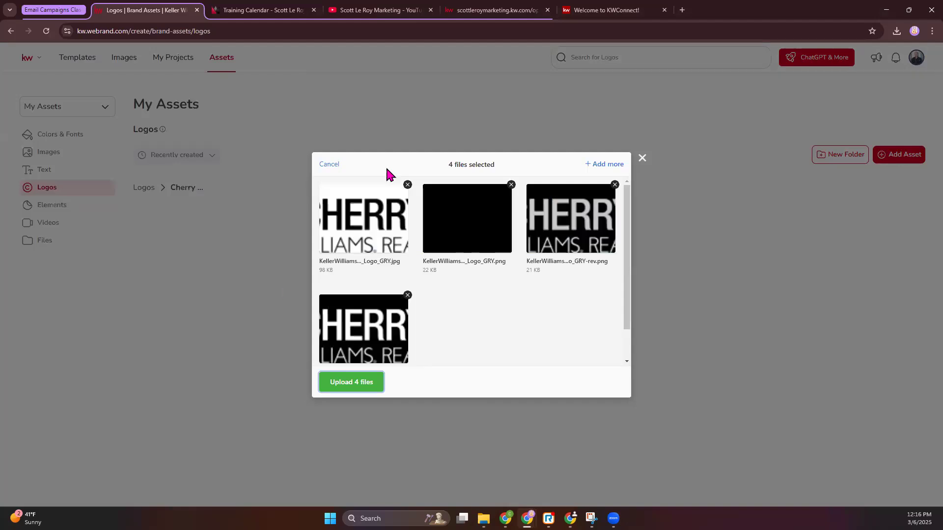
Step: Add the three logos from 653_CherryHill's CMYK folder to the selection and upload all seven files
left_click(604, 164)
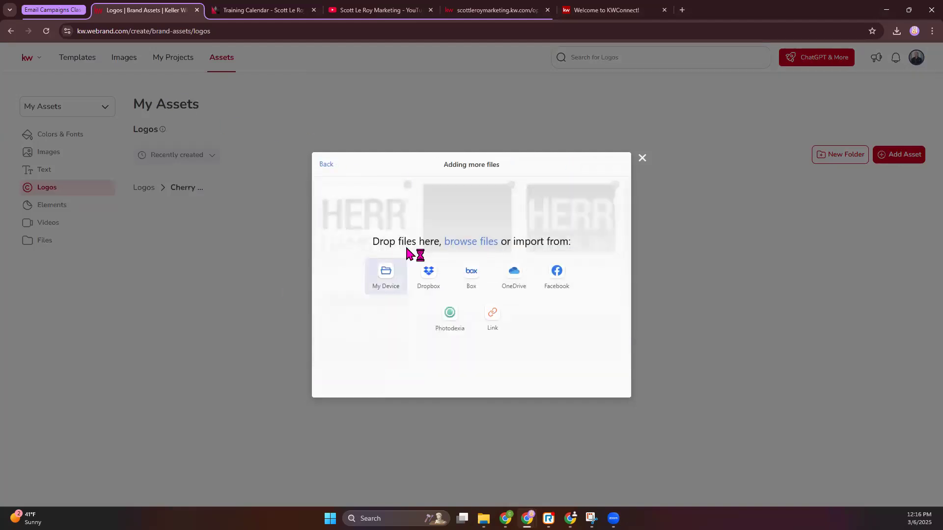
left_click(381, 273)
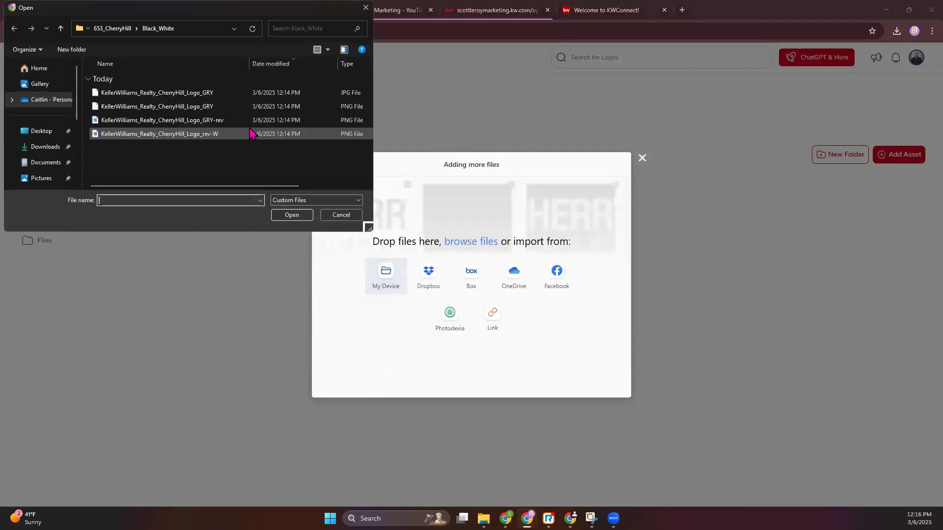
left_click(122, 29)
double_click(137, 106)
left_click_drag(130, 141, 131, 85)
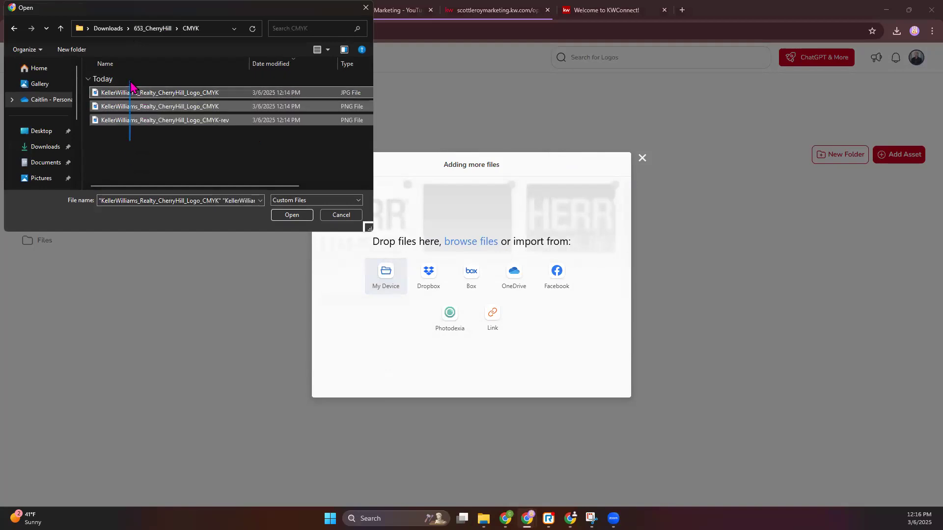
left_click(297, 215)
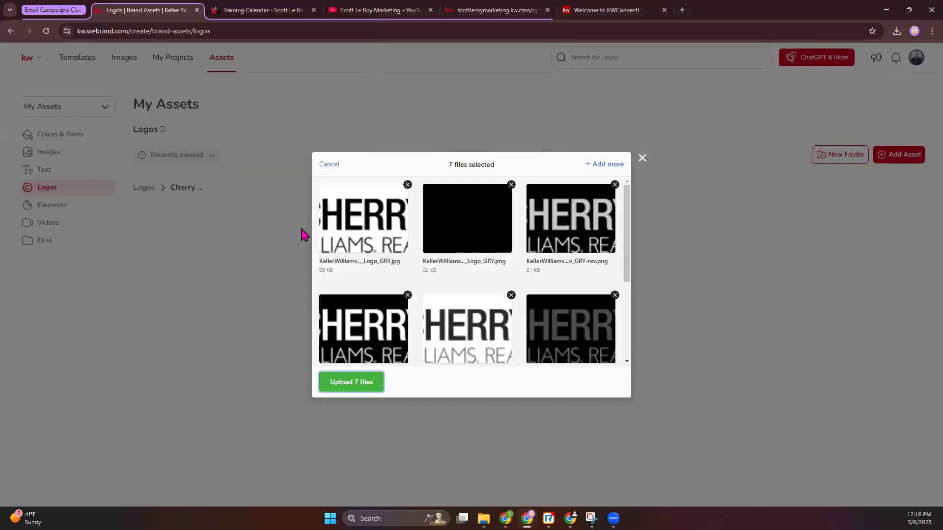
left_click_drag(442, 168, 501, 168)
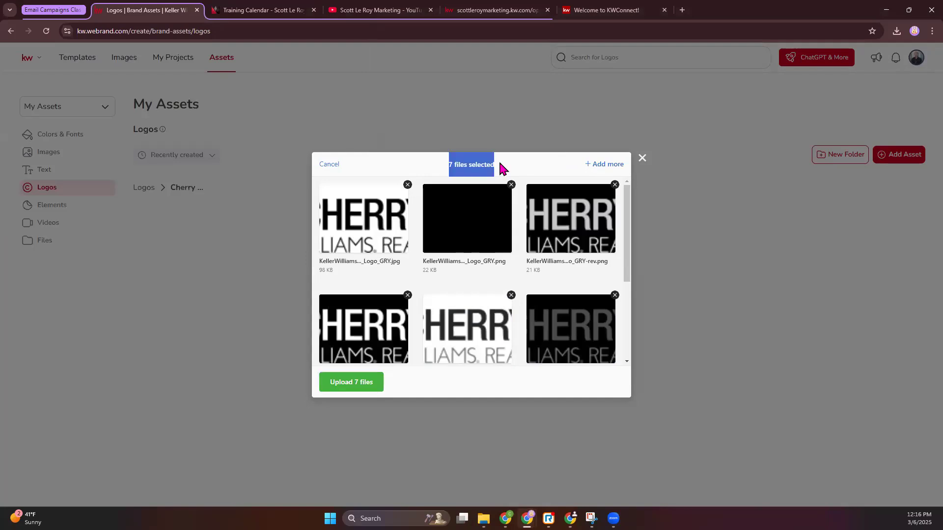
left_click(342, 383)
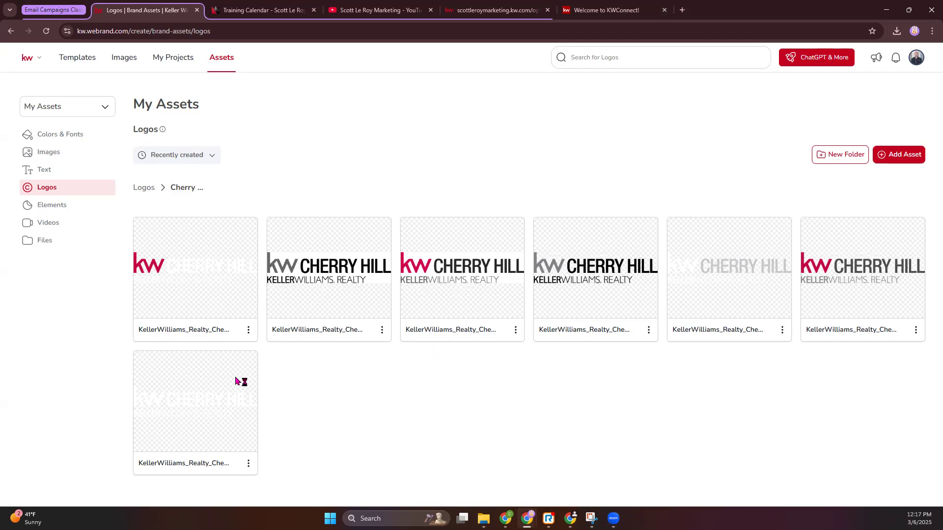
Step: Return to the main Logos list and view the Elements section of My Assets
left_click(143, 188)
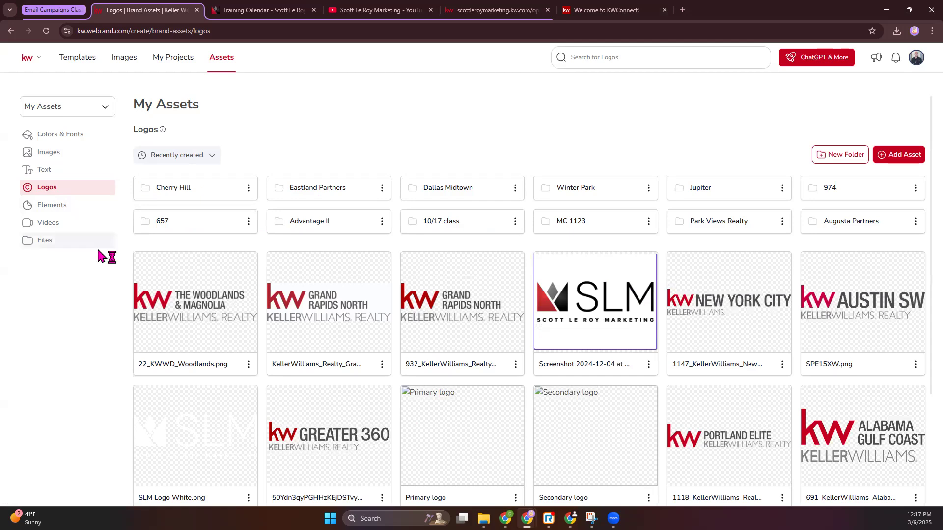
left_click(59, 206)
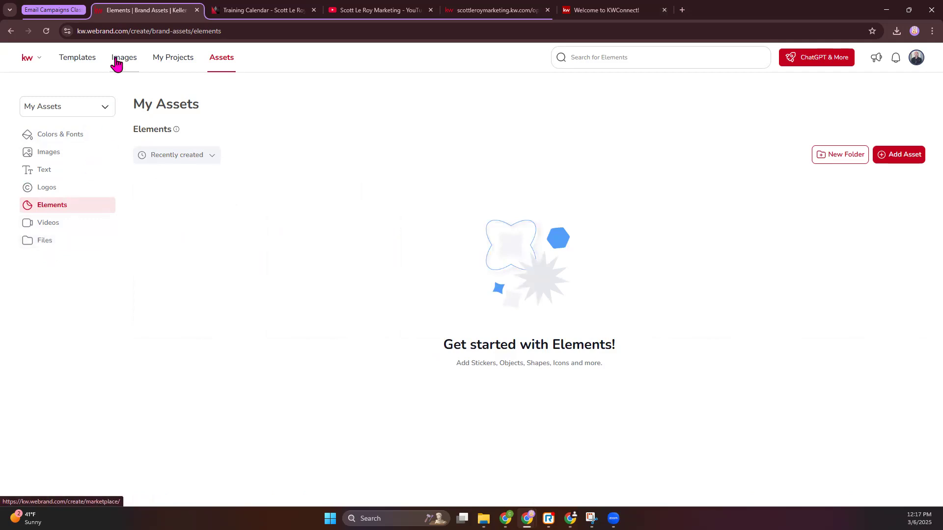
Step: Go to the Command dashboard at agent.kw.com/command, open Designs and start creating a Social design
left_click(146, 28)
type("age")
key("Return")
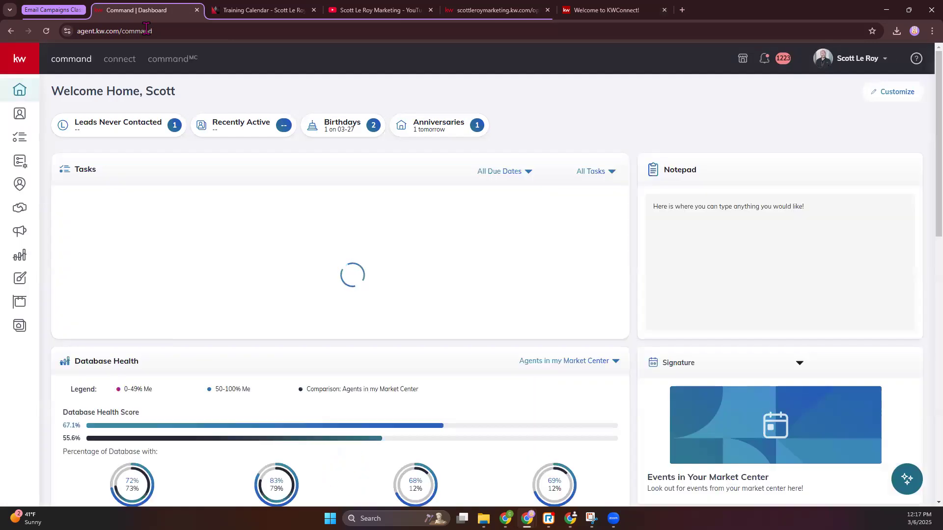
left_click(21, 280)
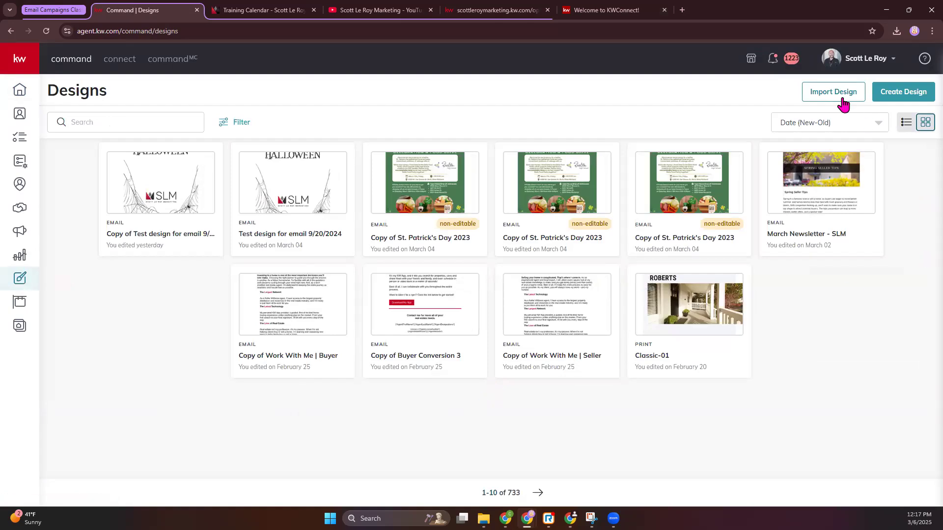
left_click(905, 92)
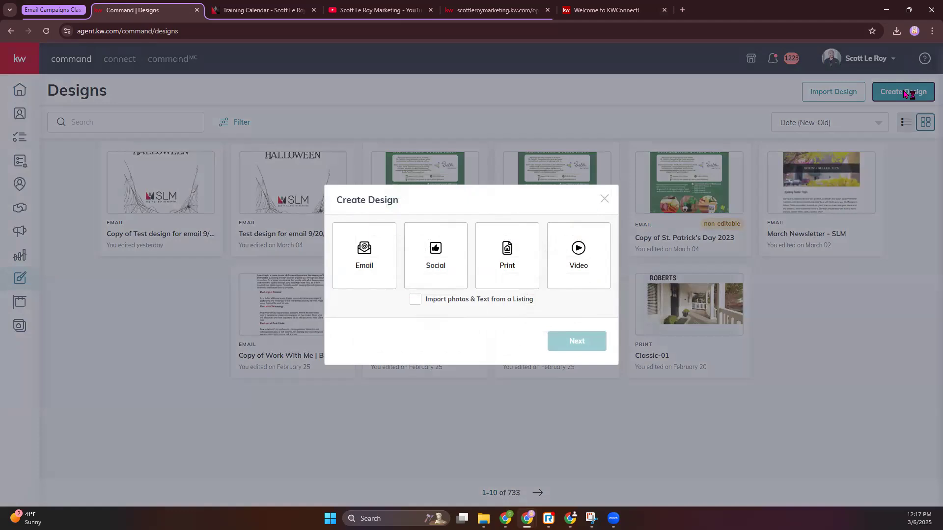
left_click(433, 266)
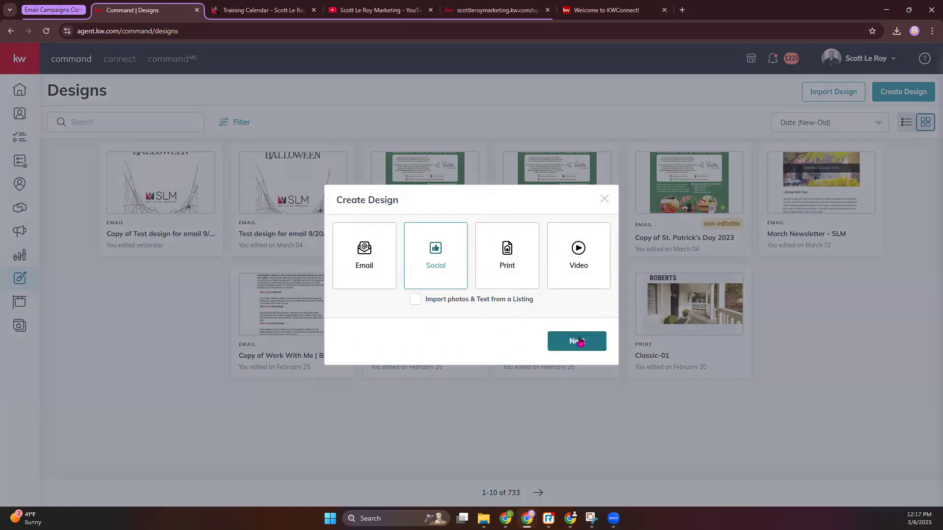
left_click(578, 341)
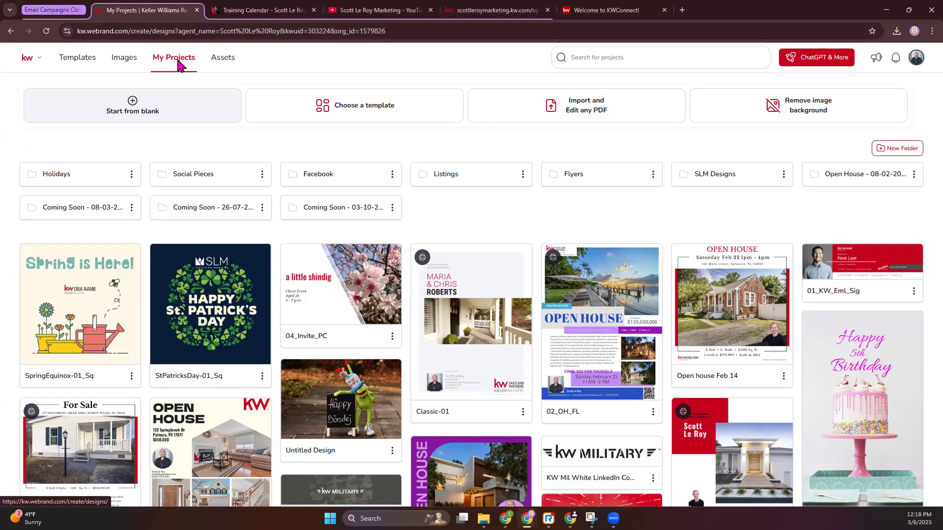
Step: Open the design templates and collapse the Auto-Create, Listings and Holiday categories
left_click(87, 61)
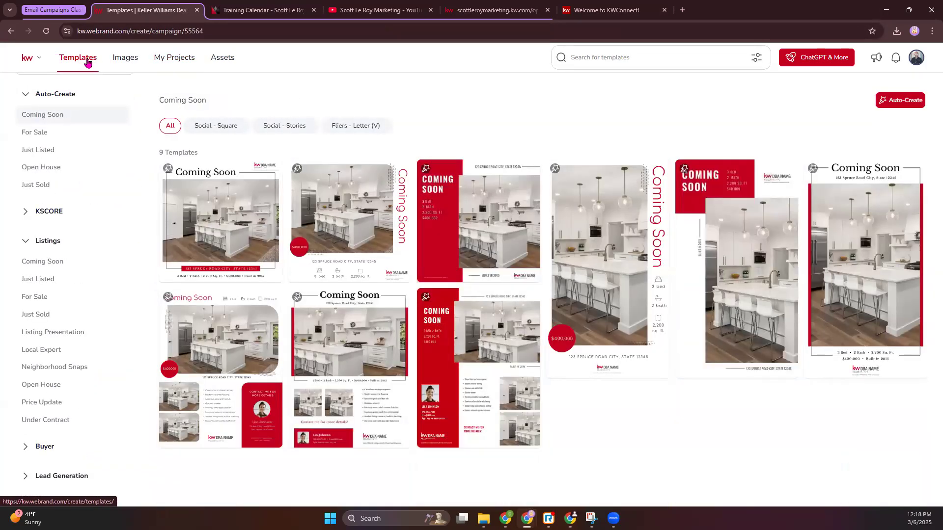
left_click(25, 95)
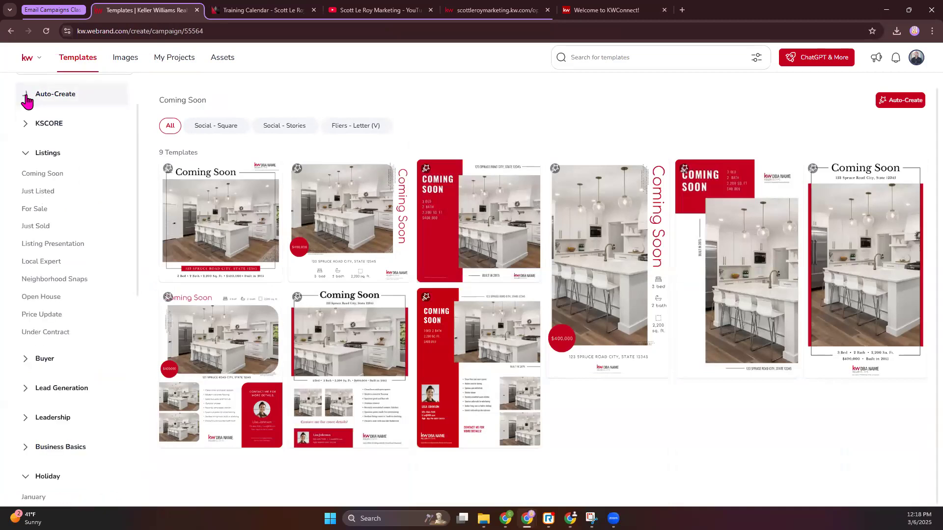
scroll(25, 108, "down", 1)
scroll(25, 109, "up", 1)
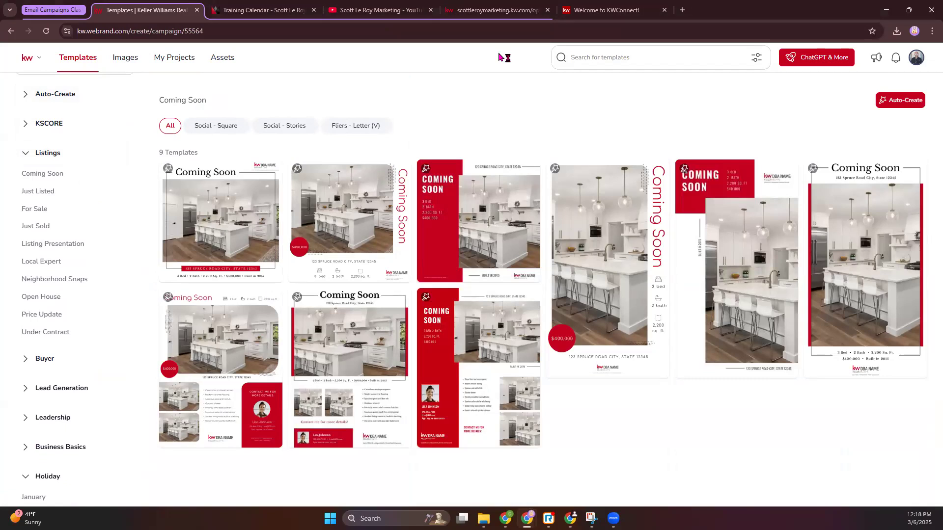
mouse_move(222, 217)
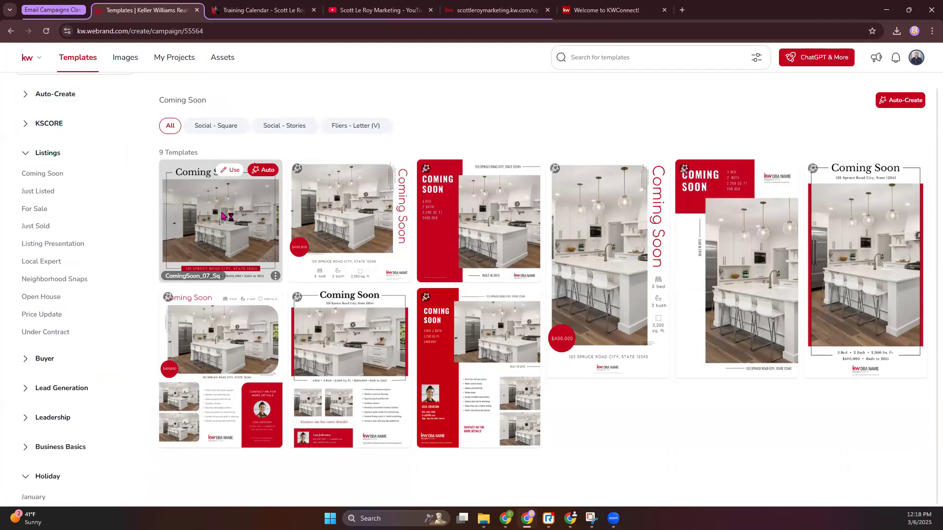
left_click(25, 156)
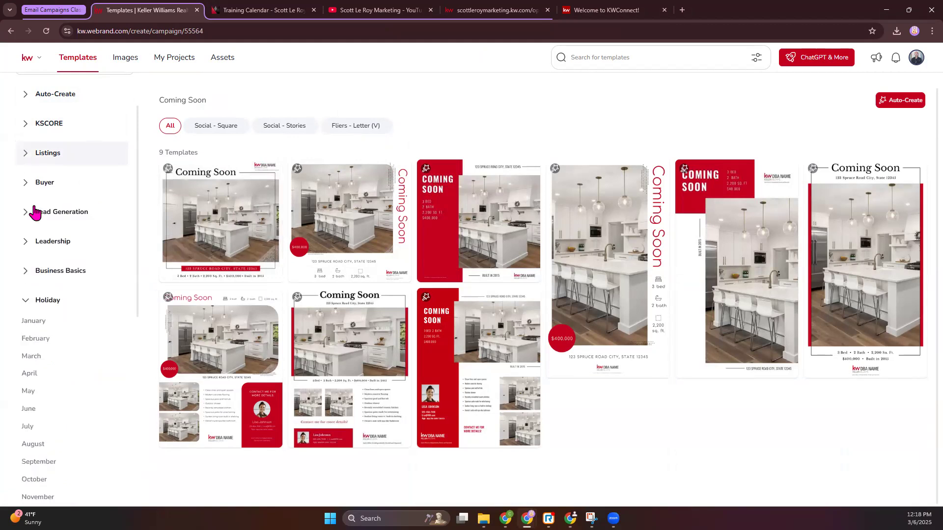
left_click(29, 301)
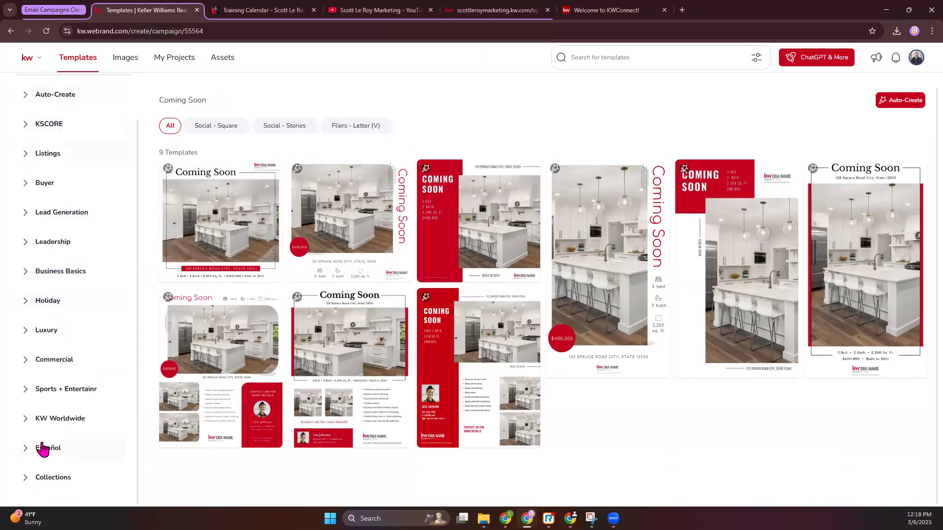
Step: Check the Leadership category's template groups, collapse it again and expand the Holiday category's months
left_click(27, 247)
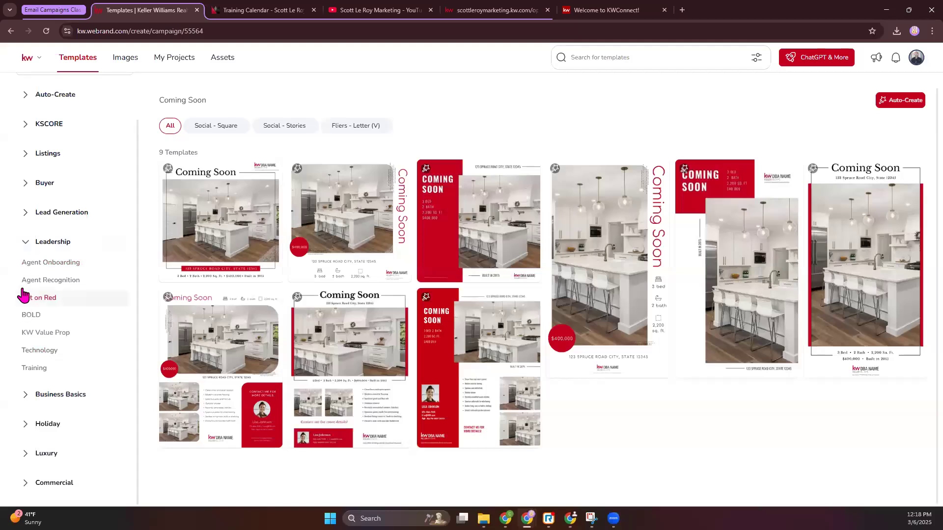
left_click(27, 246)
left_click(28, 301)
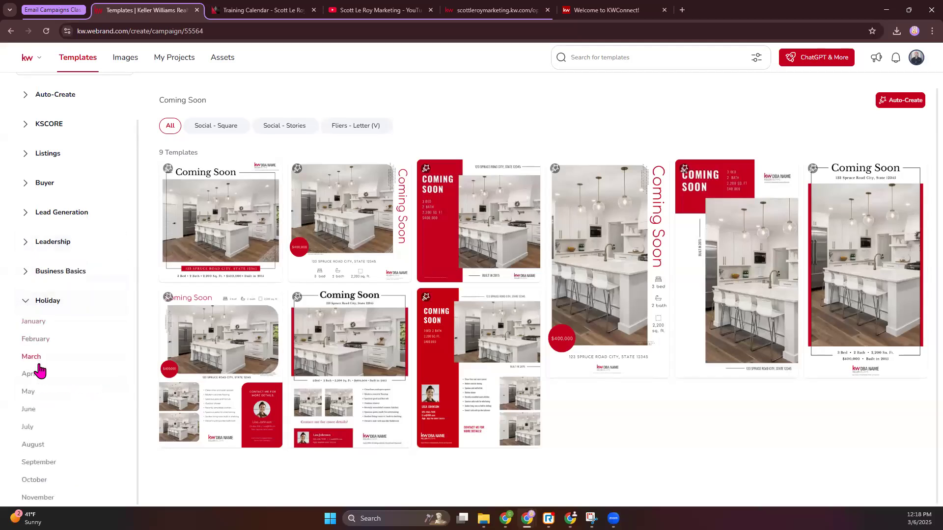
Step: Collapse the Holiday category and check Business Basics' Recruiting Assets, Email Signatures, Business Cards and Letterheads templates
left_click(26, 301)
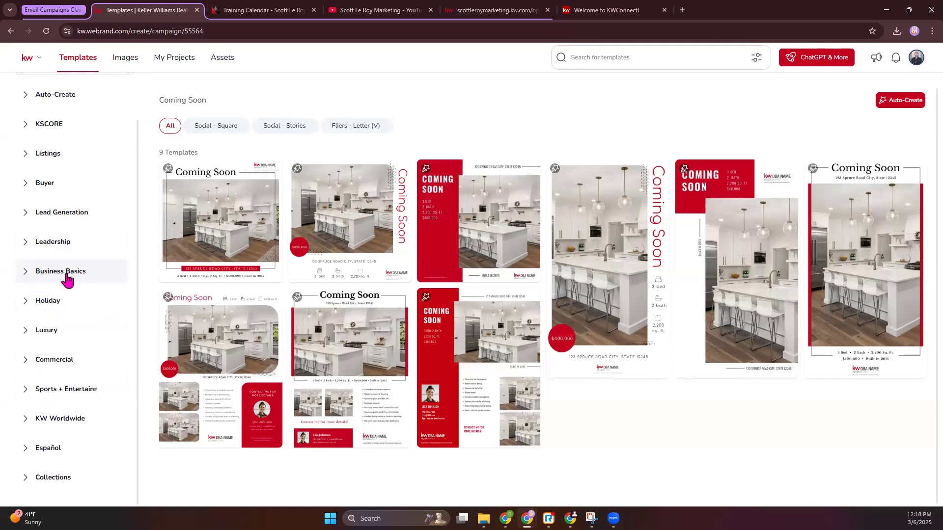
left_click(27, 273)
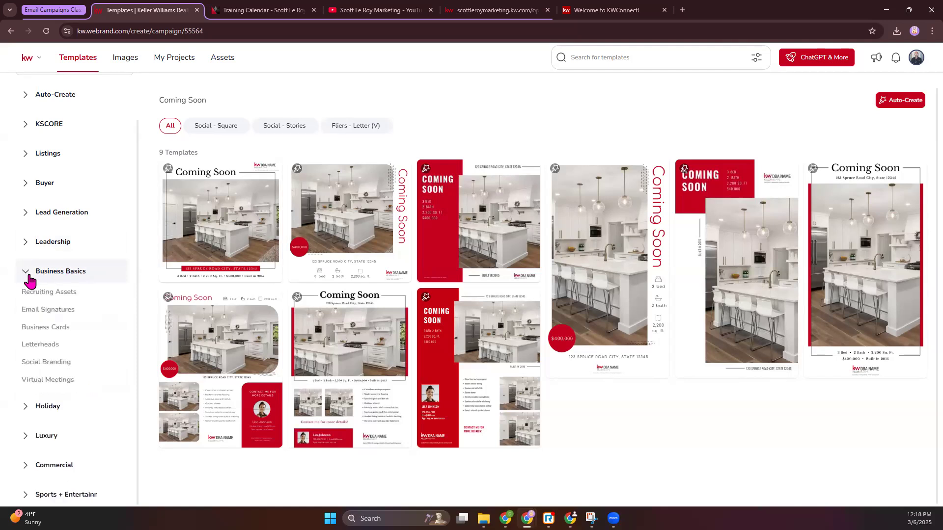
left_click(49, 294)
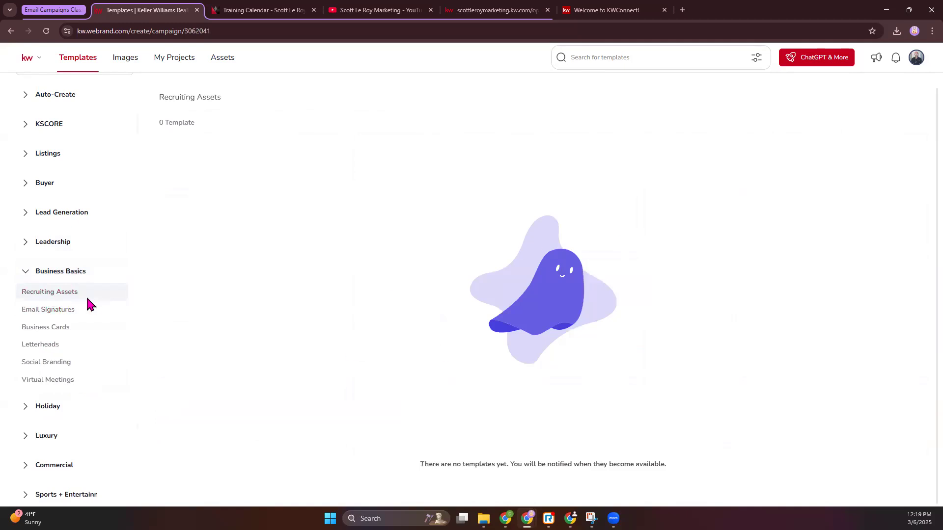
left_click(61, 311)
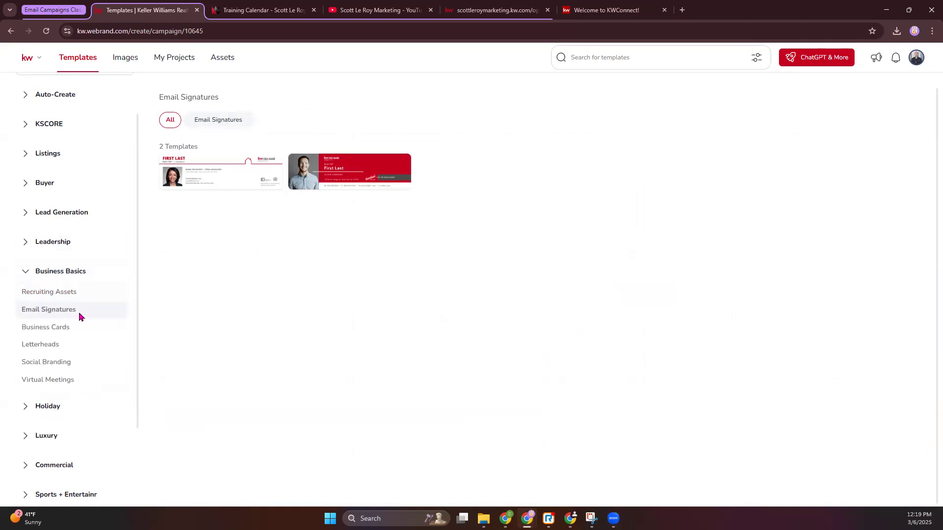
left_click(39, 330)
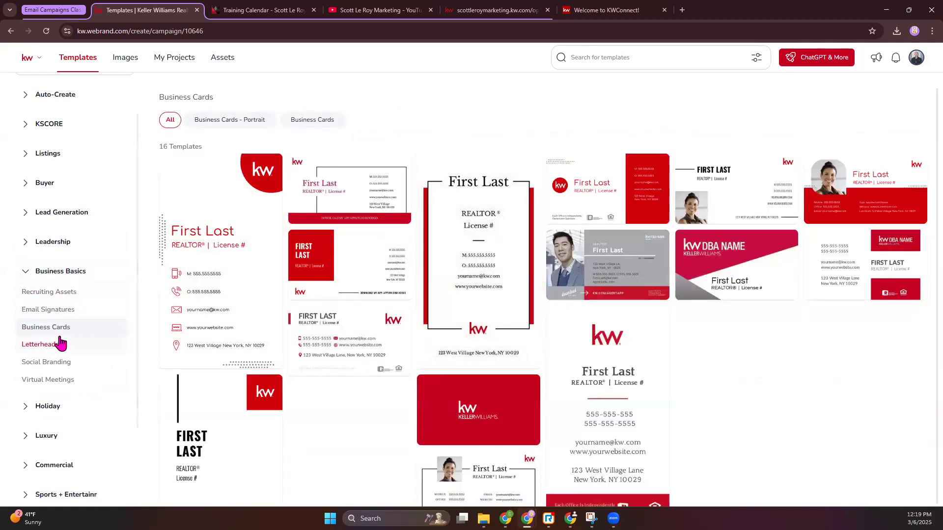
left_click(52, 346)
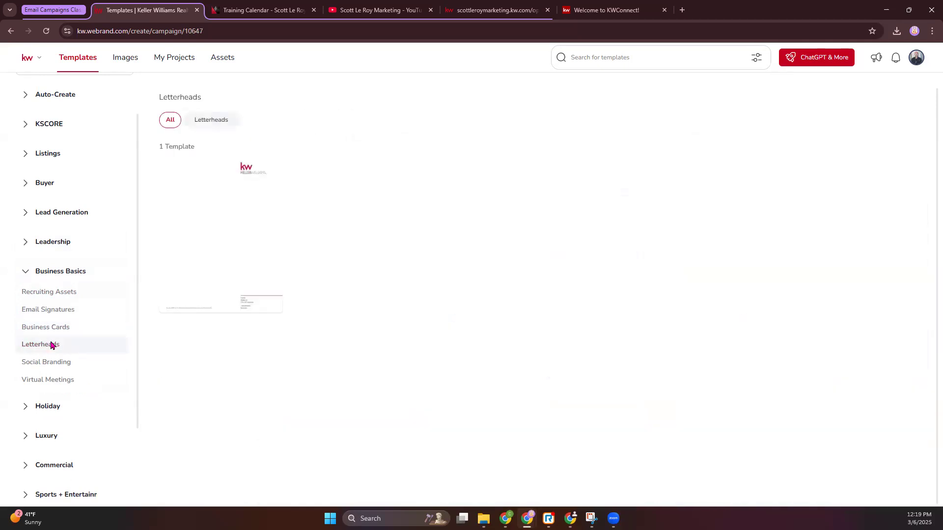
Step: Check the Social Branding templates, filtered to LinkedIn Covers, and the Virtual Meetings templates
left_click(52, 367)
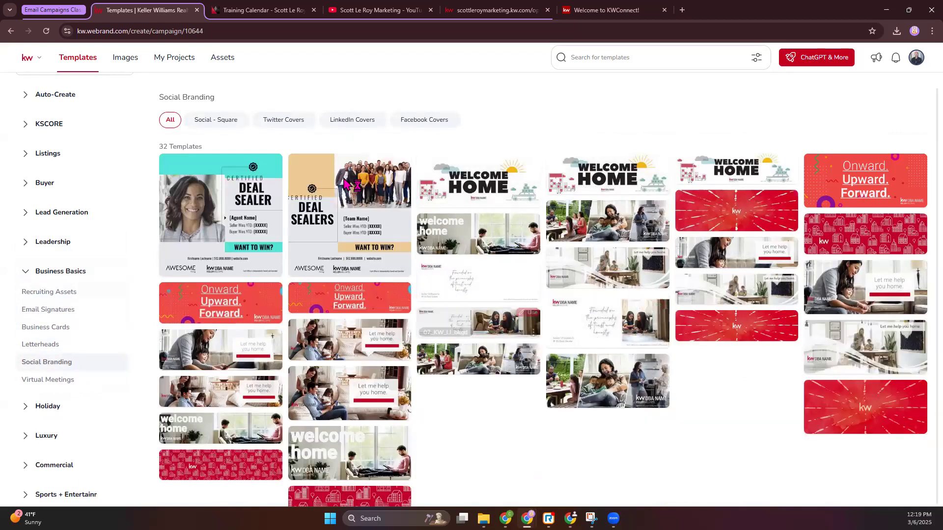
left_click(353, 120)
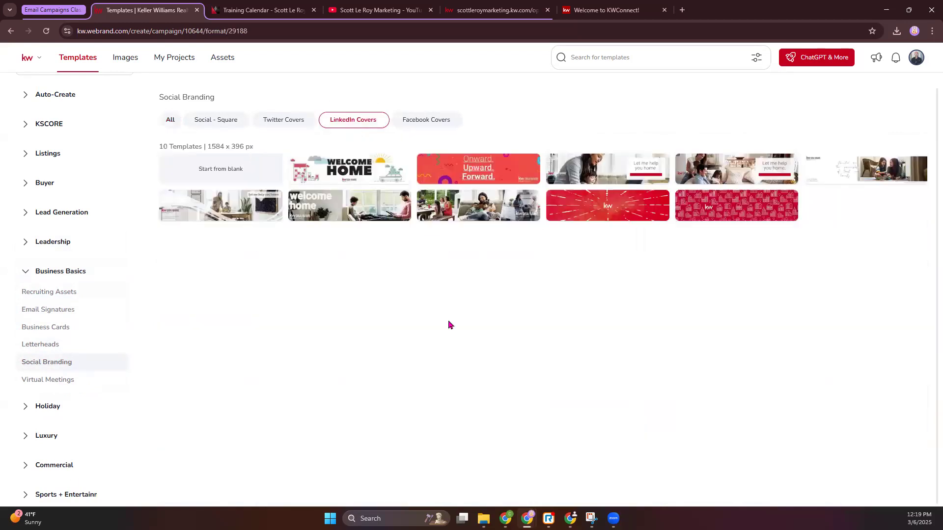
left_click(55, 382)
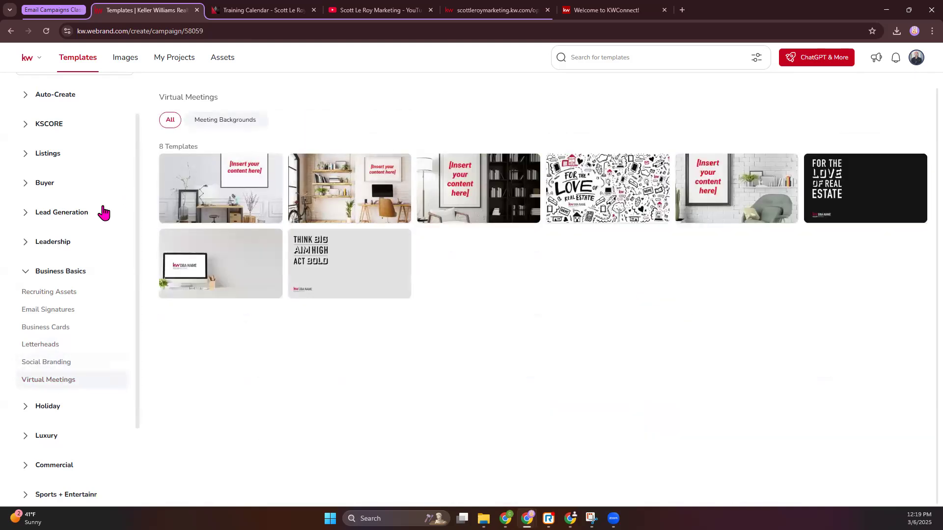
Step: Go back to the Email Signatures templates and open the red 01_KW_Eml_Sig design for editing
left_click(47, 312)
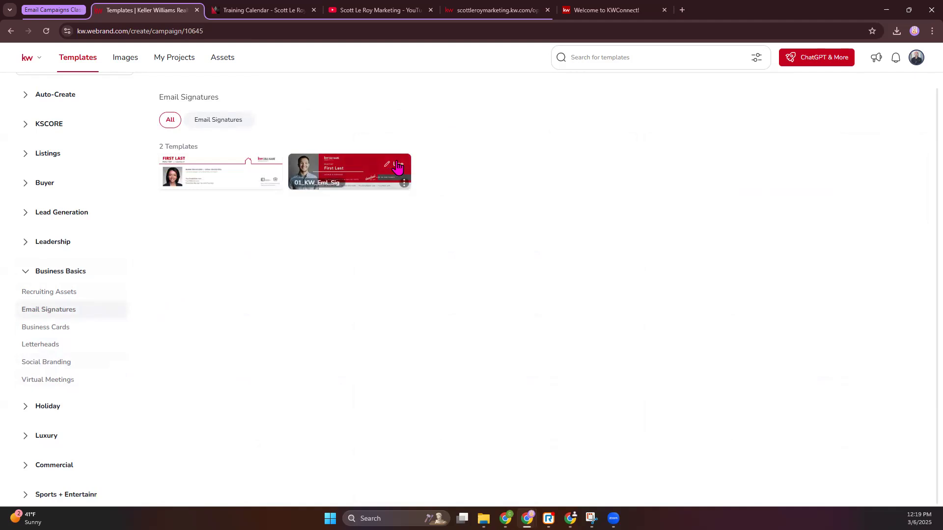
left_click(398, 166)
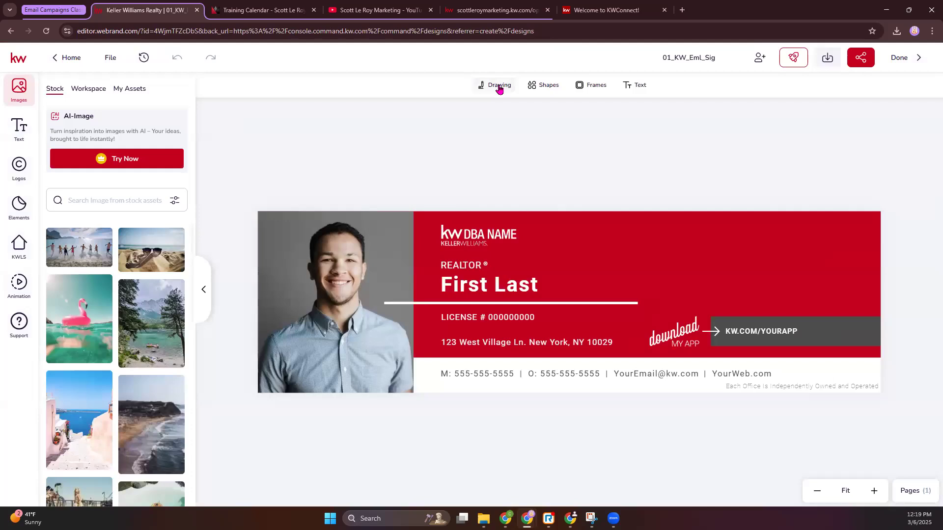
Step: Check the available frames and the editing options for the signature's headshot and First Last text
left_click(589, 88)
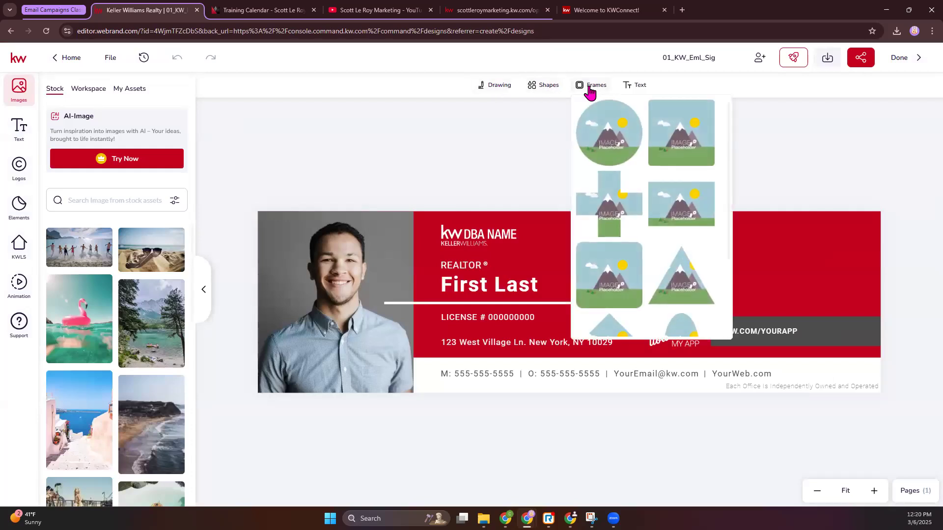
left_click(354, 140)
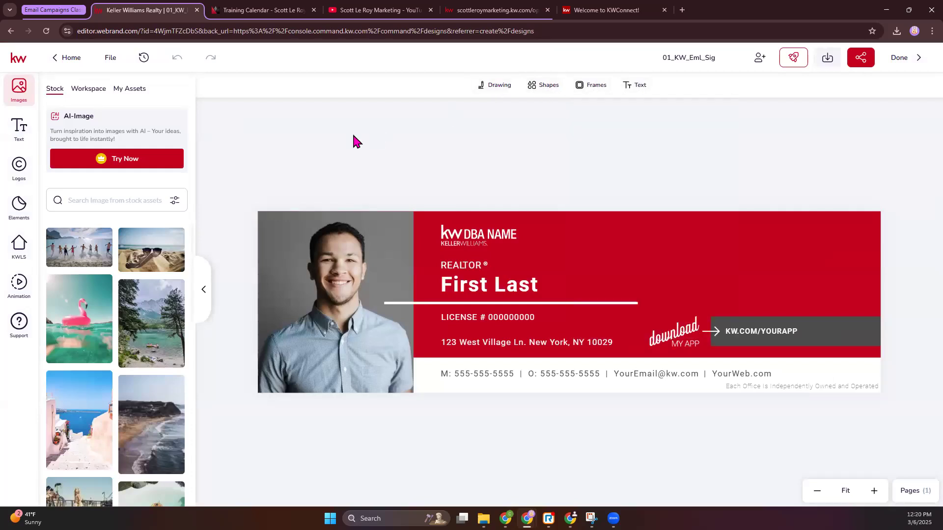
left_click(327, 235)
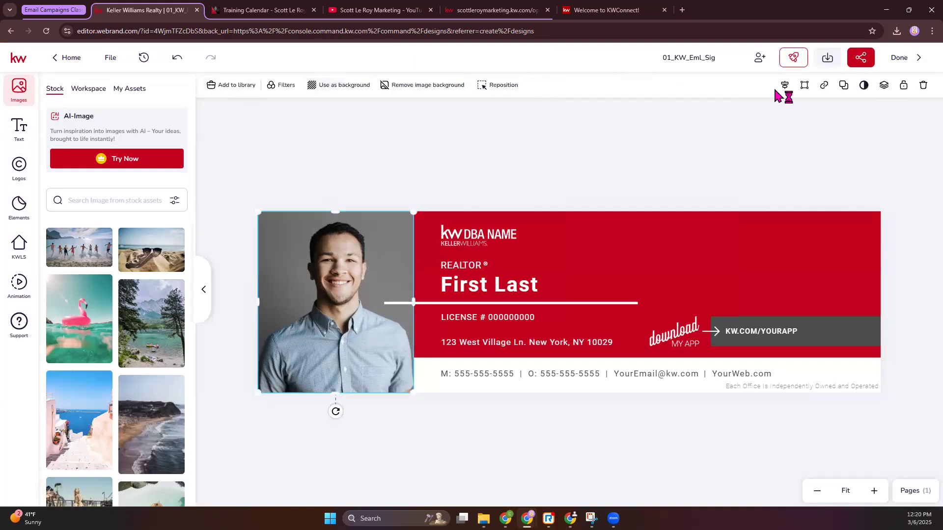
left_click(485, 274)
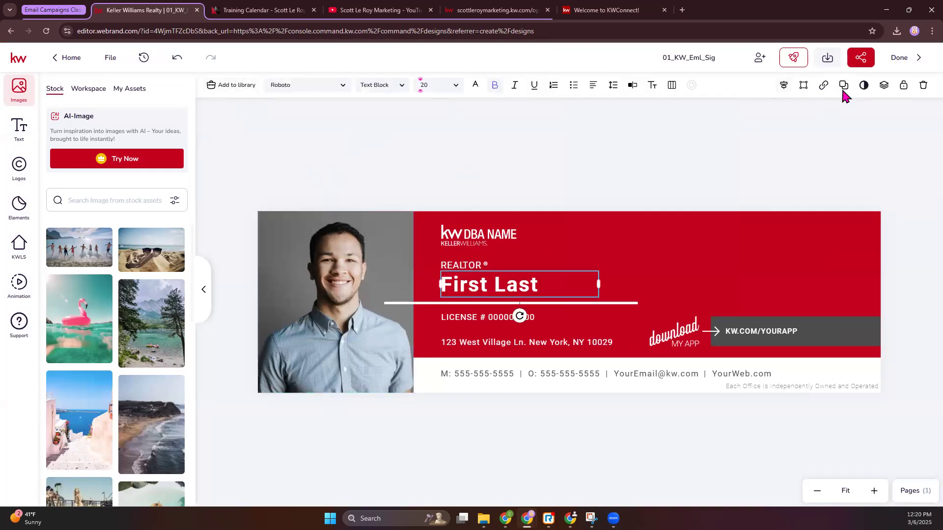
left_click(387, 186)
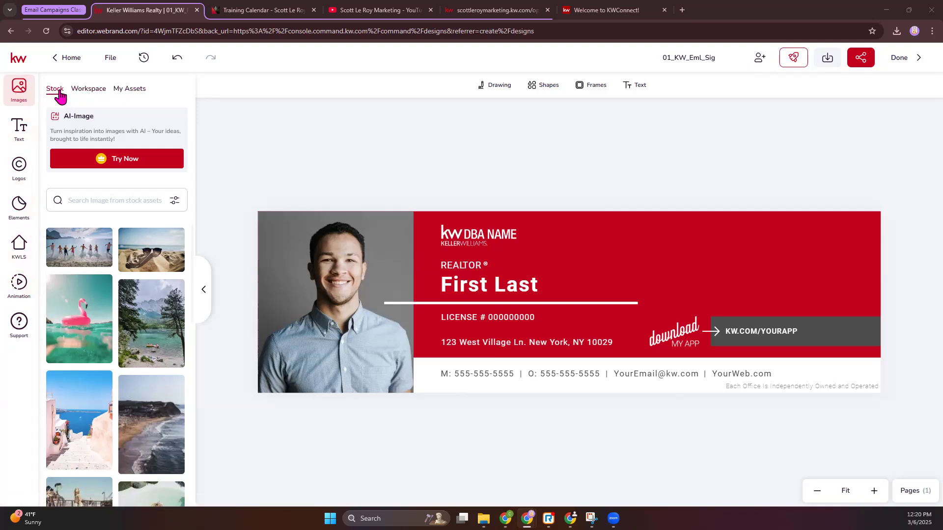
Step: Look through the editor's stock images, workspace image folders and personal image assets
scroll(114, 307, "down", 1)
scroll(115, 305, "up", 1)
left_click(97, 92)
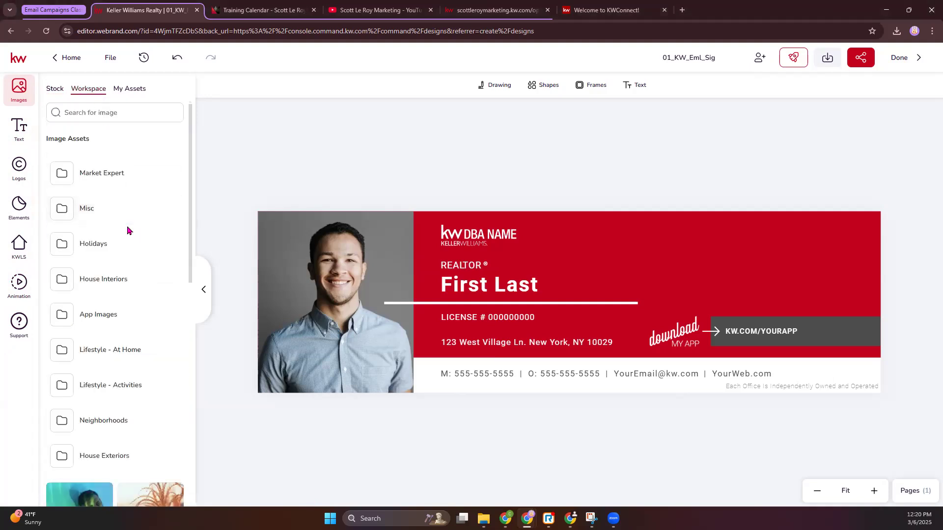
scroll(127, 230, "down", 2)
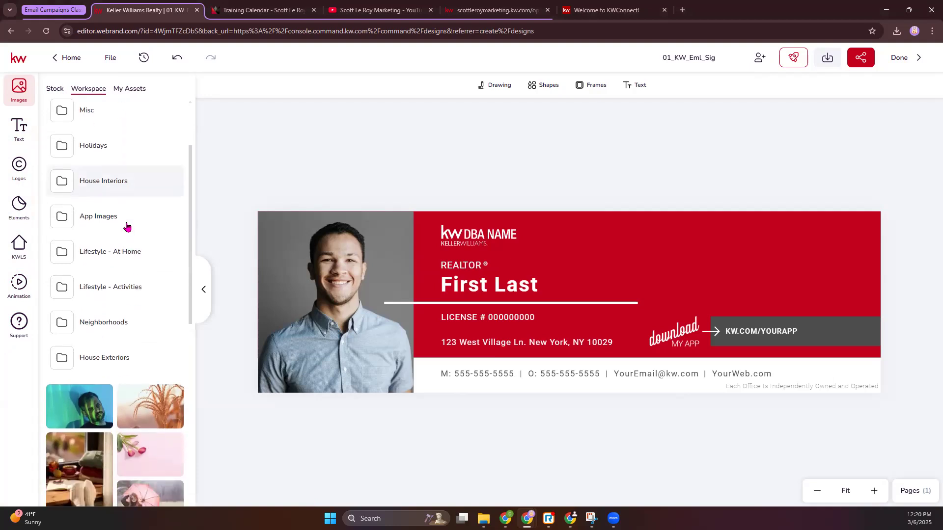
scroll(93, 372, "down", 3)
scroll(108, 332, "down", 2)
scroll(116, 269, "up", 6)
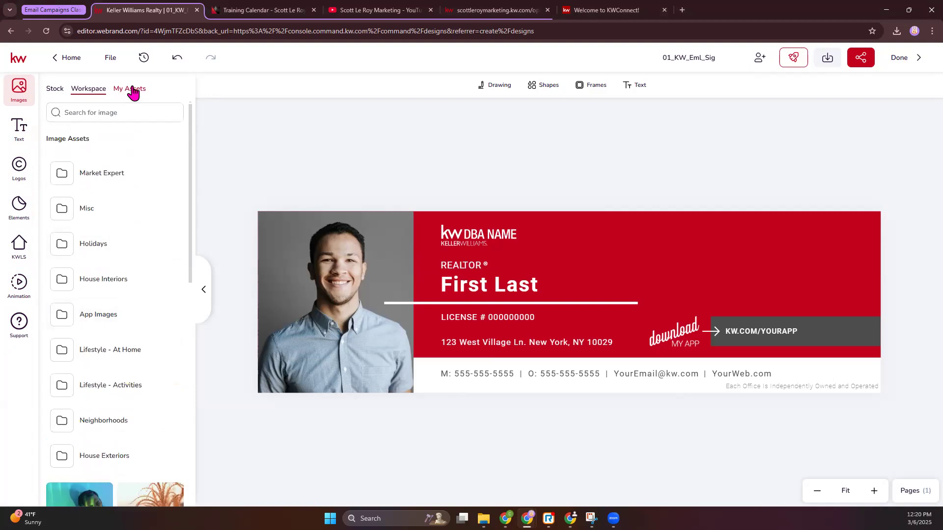
left_click(133, 93)
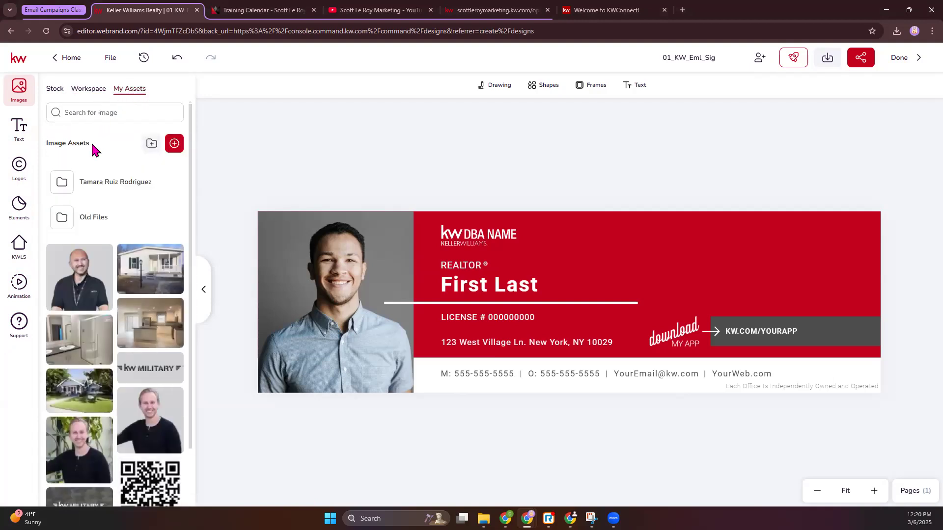
Step: Try adding title, body and normal text to the signature in turn, deleting each one again
left_click(19, 129)
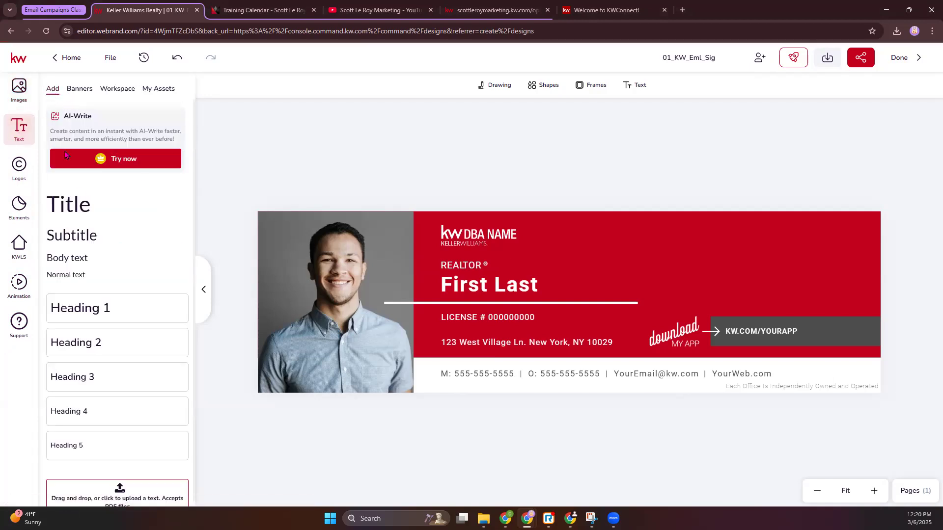
left_click(80, 210)
left_click_drag(565, 316, 666, 293)
key("Delete")
left_click(80, 263)
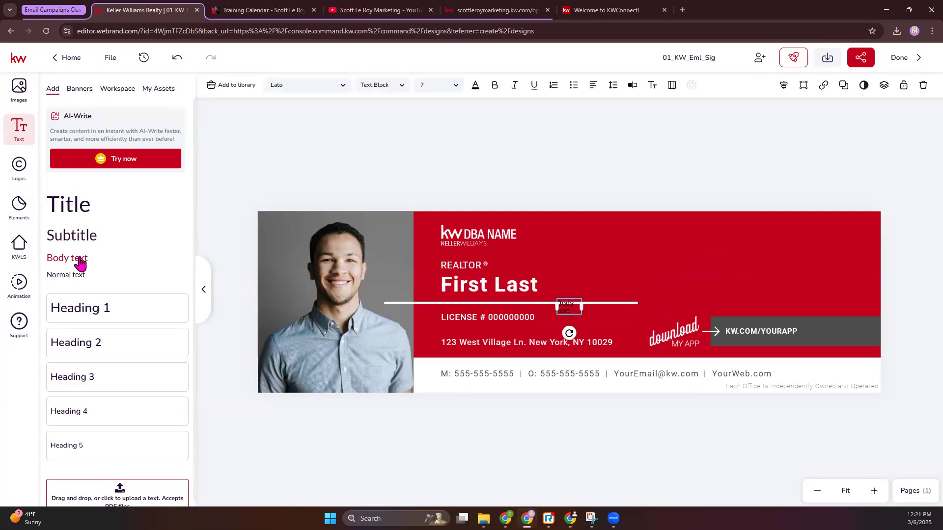
key("Delete")
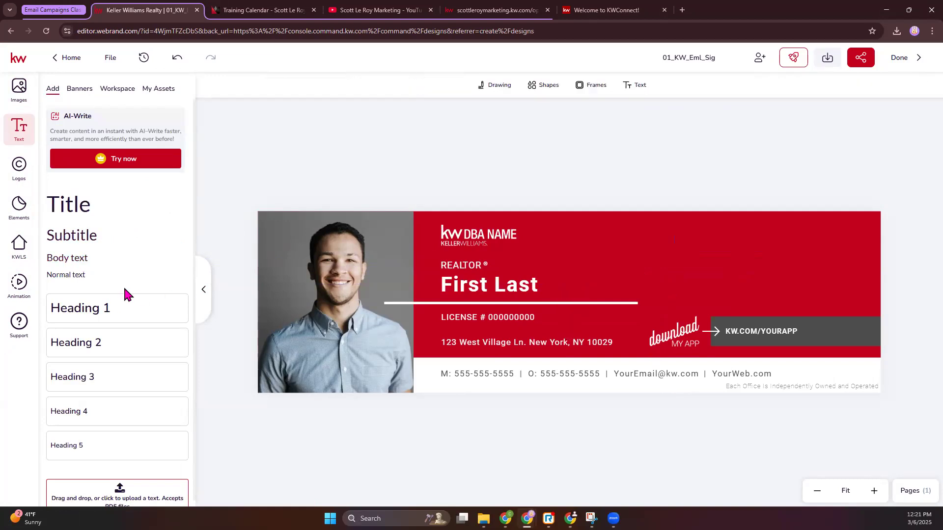
left_click(96, 276)
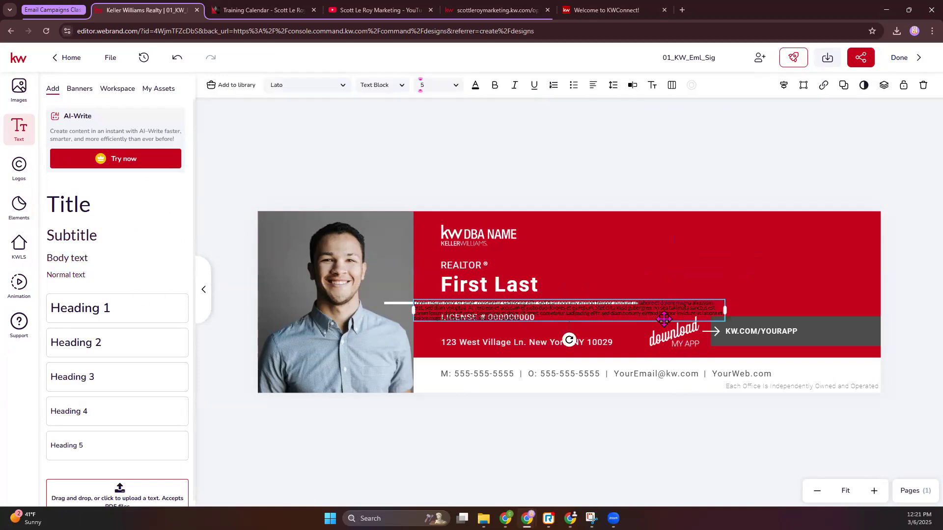
left_click_drag(665, 319, 777, 282)
key("Delete")
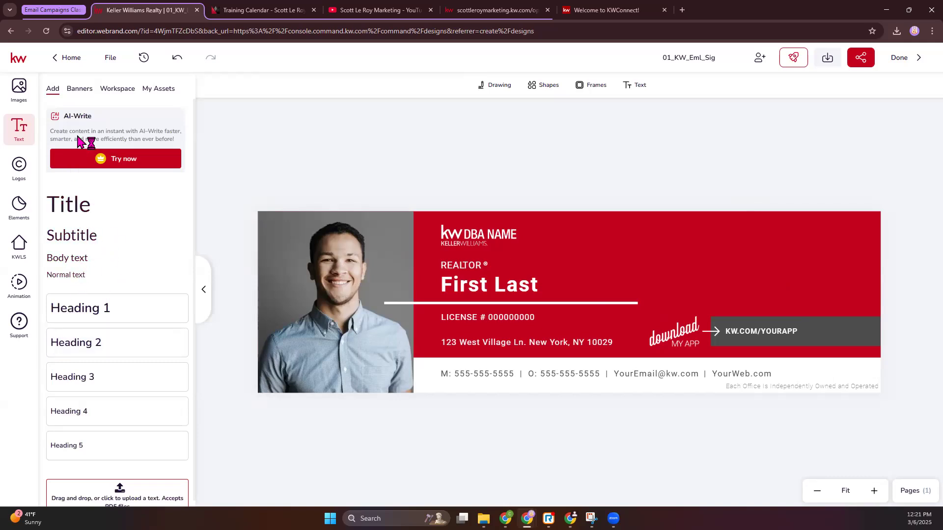
Step: Check the text banners, workspace text assets and personal text assets
left_click(80, 92)
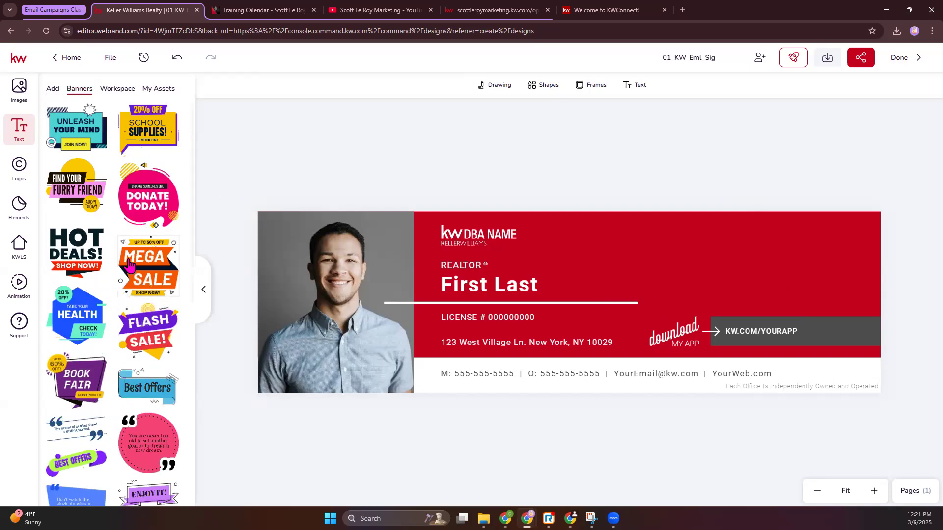
left_click(123, 95)
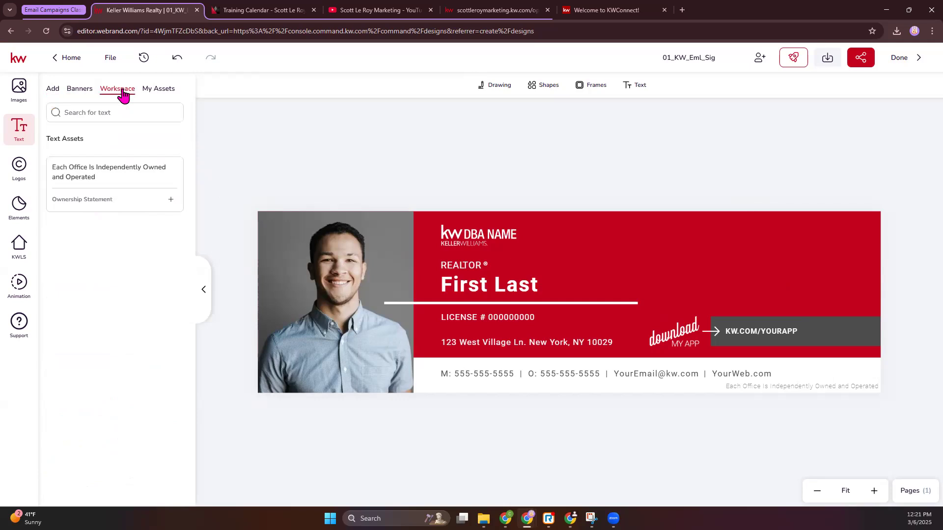
left_click(161, 91)
Step: Check the workspace logo folders and look through the logo folders and images in My Assets
left_click(19, 173)
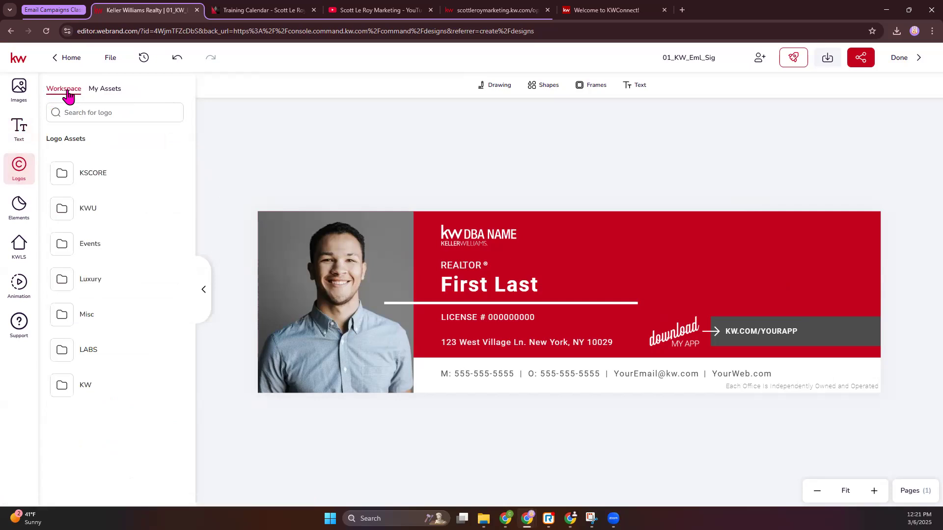
left_click(104, 91)
scroll(112, 240, "down", 8)
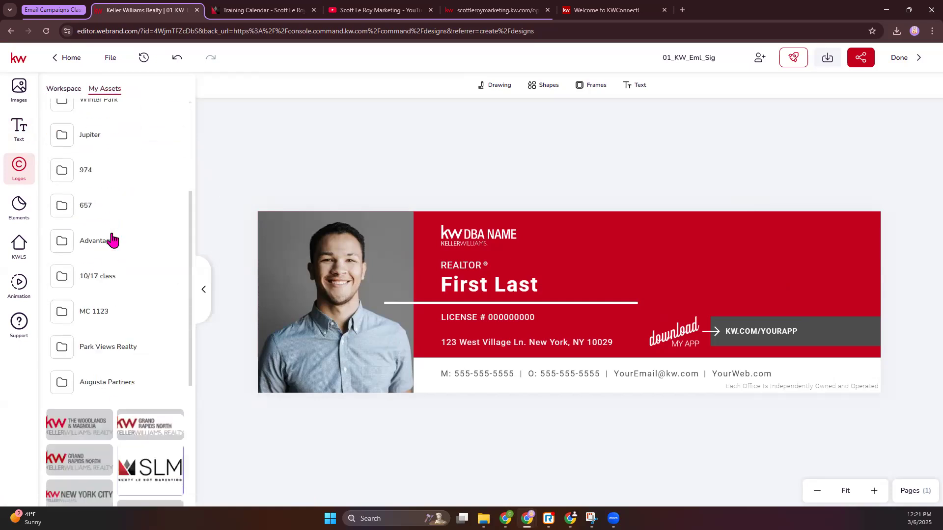
scroll(82, 289, "up", 3)
scroll(82, 289, "up", 2)
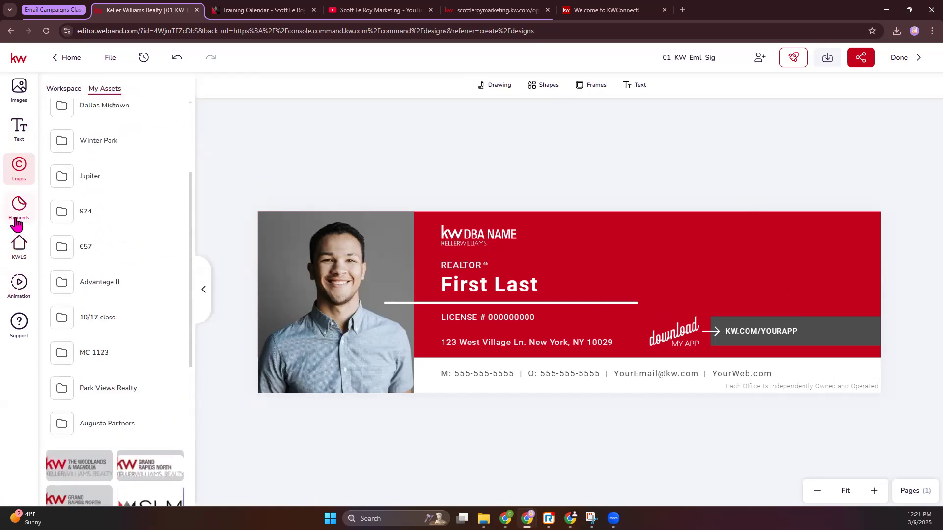
Step: Check the stock, workspace and personal Elements assets
left_click(16, 225)
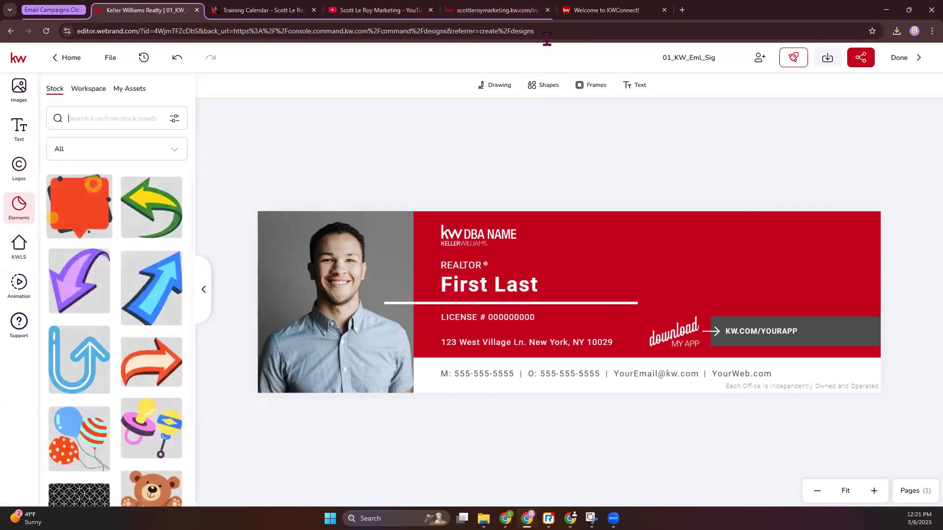
left_click(69, 117)
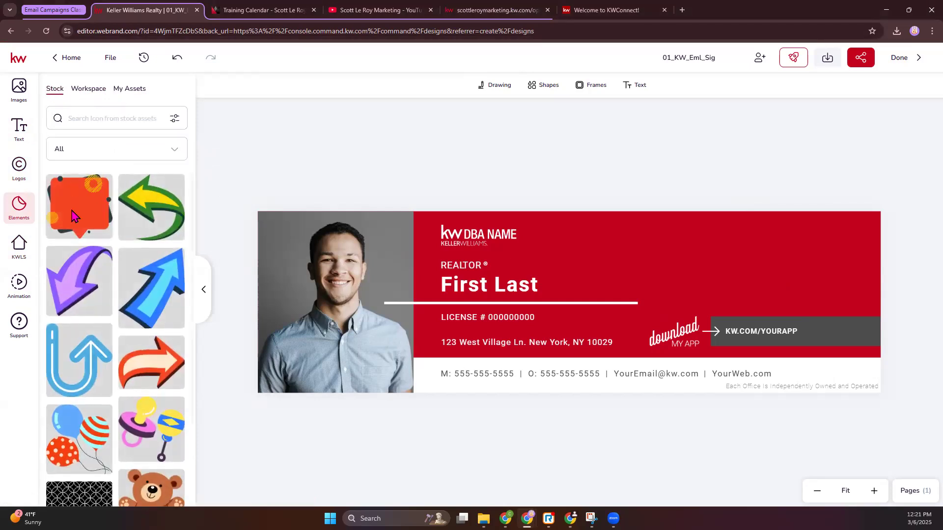
left_click(90, 91)
left_click(132, 90)
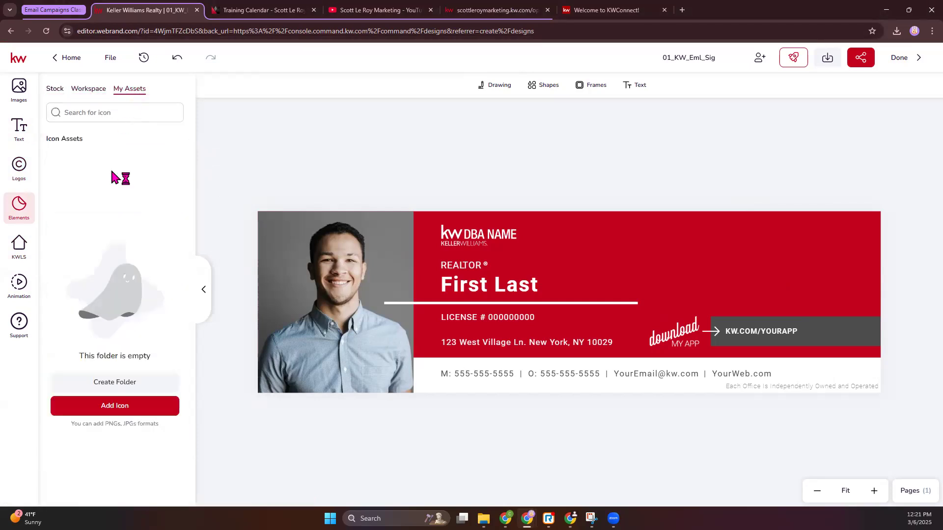
Step: Check the KWLS listing search and return to the personal image assets
left_click(22, 258)
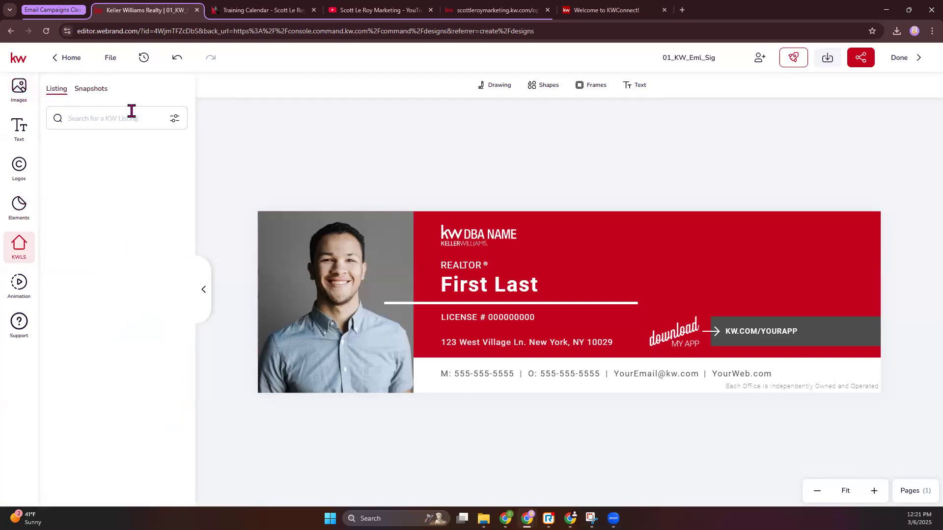
left_click(21, 102)
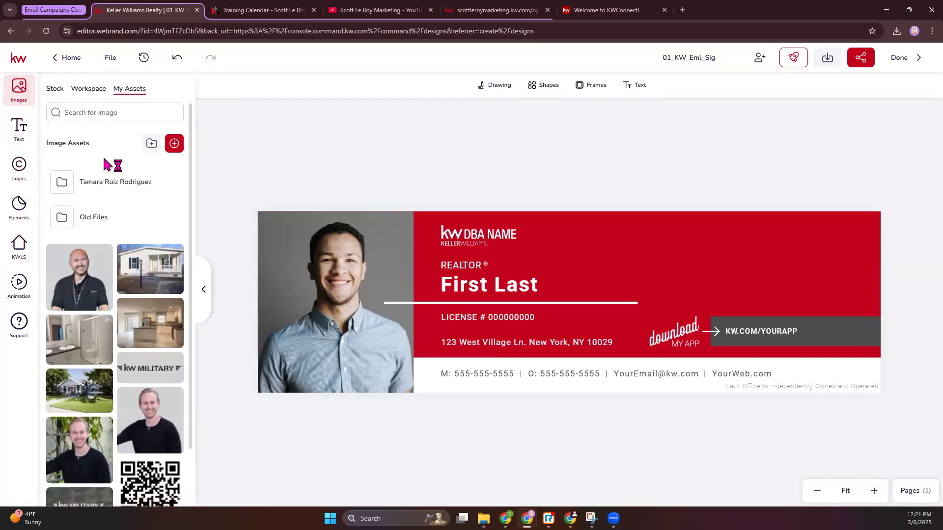
Step: Replace the placeholder portrait in the email signature with the agent photo from the personal image assets
left_click(324, 282)
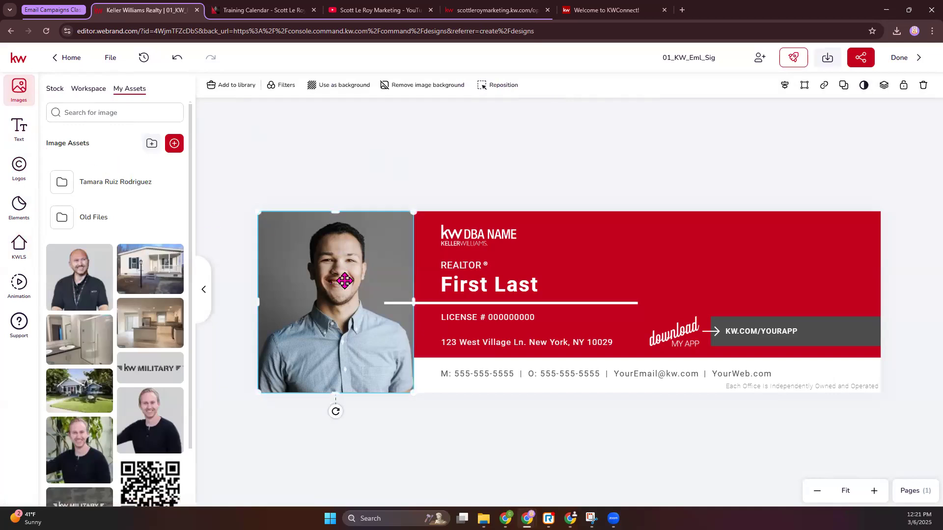
scroll(95, 348, "down", 1)
scroll(95, 348, "down", 3)
mouse_move(157, 464)
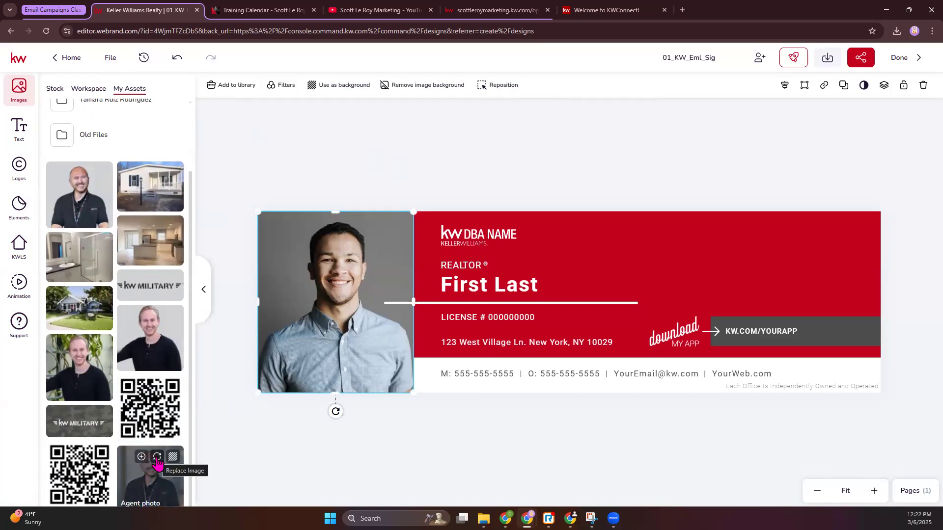
left_click(157, 458)
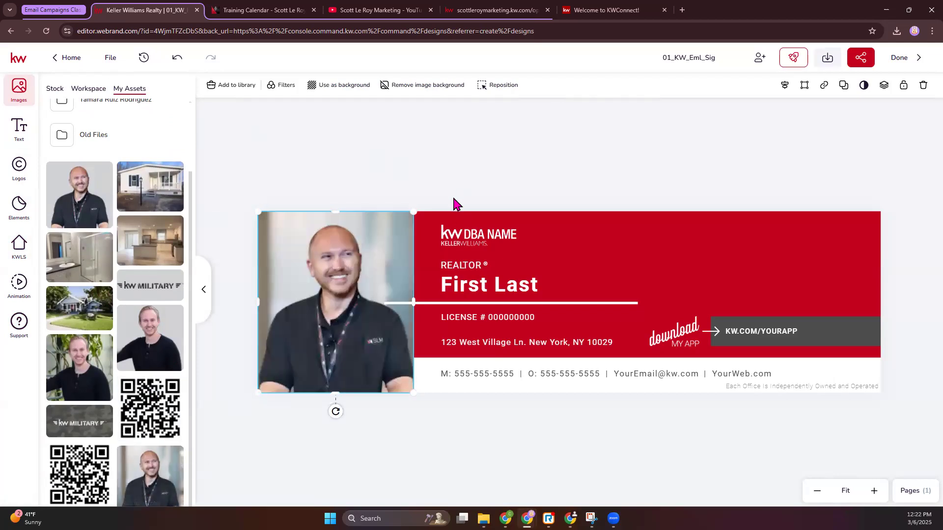
Step: Add the agent photo as a separate image on the signature and delete that extra copy
left_click(442, 185)
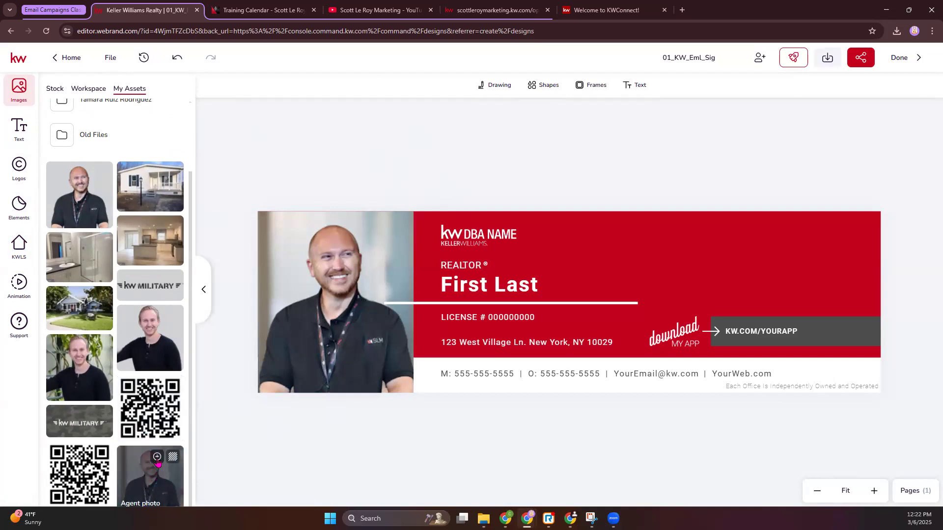
left_click(157, 457)
left_click_drag(591, 281, 583, 327)
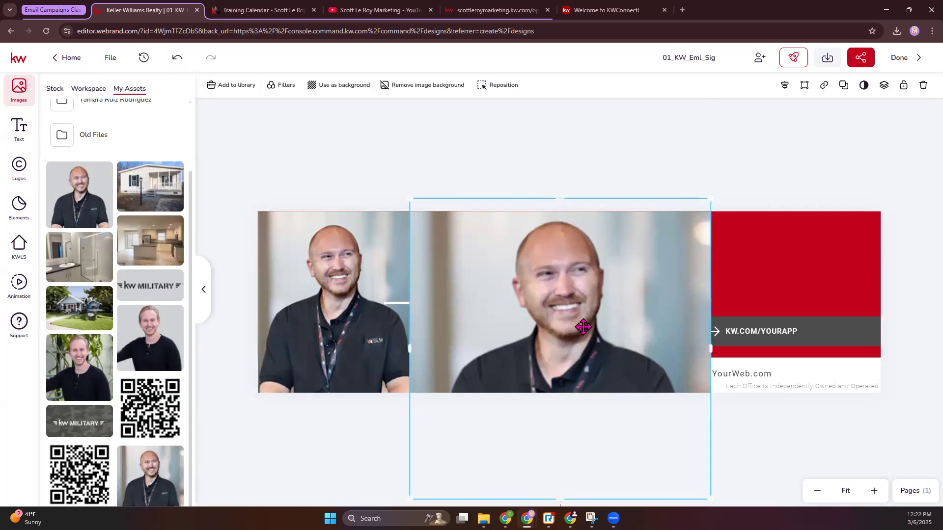
key("Delete")
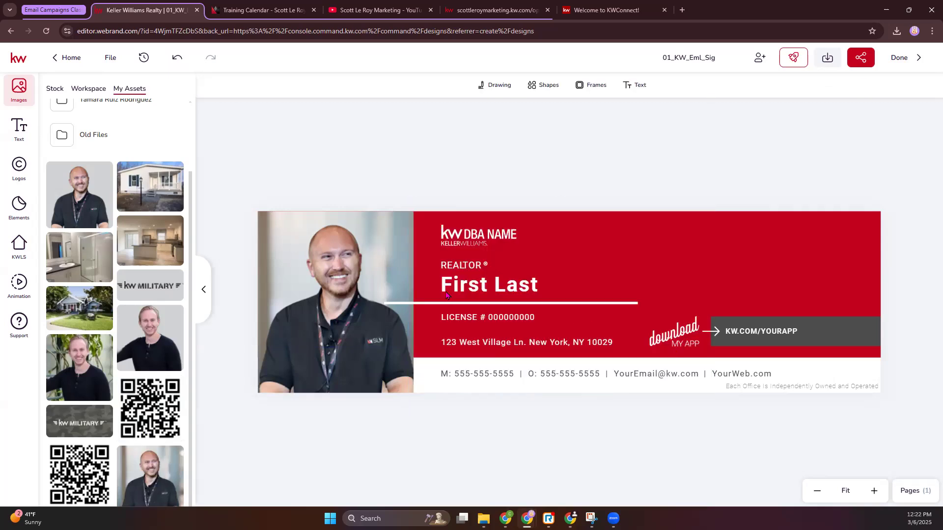
Step: Replace the DBA NAME logo with the white logo from the Cherry Hill folder
left_click(470, 234)
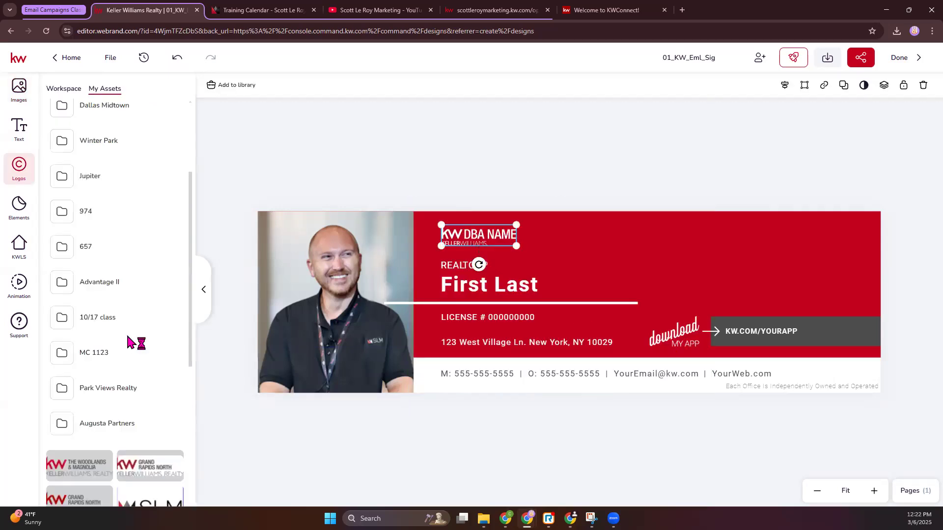
scroll(91, 211, "up", 5)
left_click(93, 188)
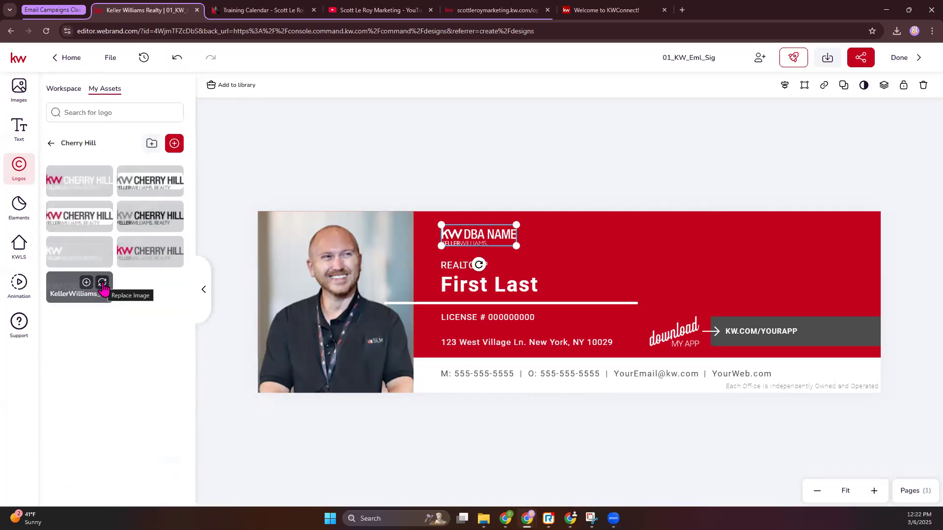
left_click(102, 284)
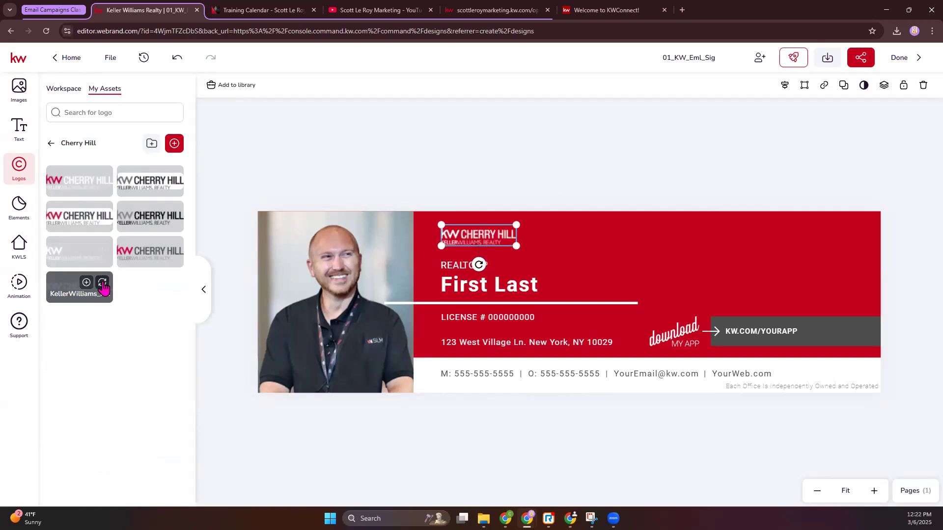
Step: Replace the "First Last" placeholder with the agent's full name
left_click(461, 267)
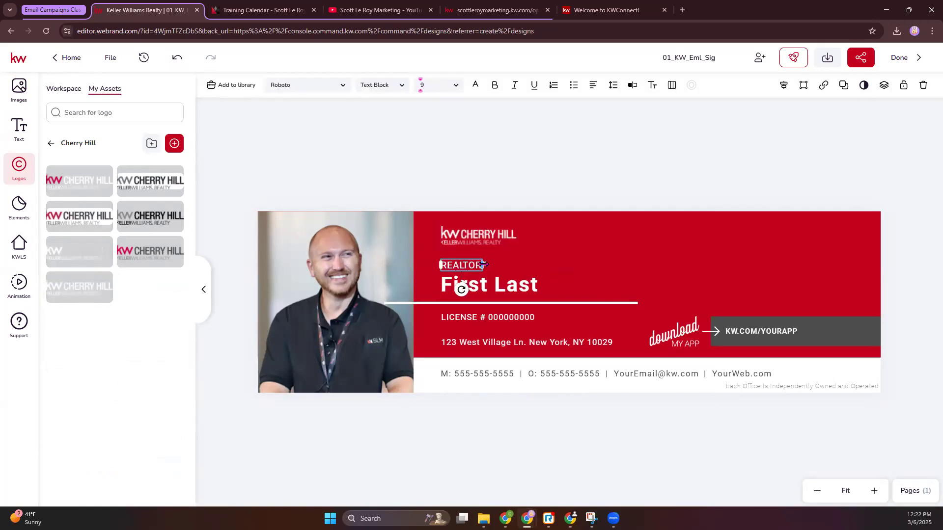
double_click(479, 285)
left_click_drag(539, 284, 442, 285)
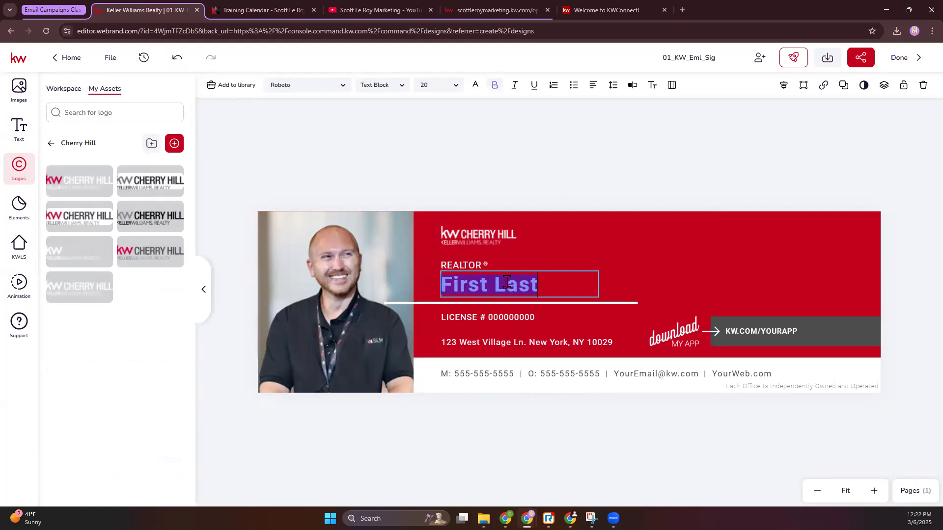
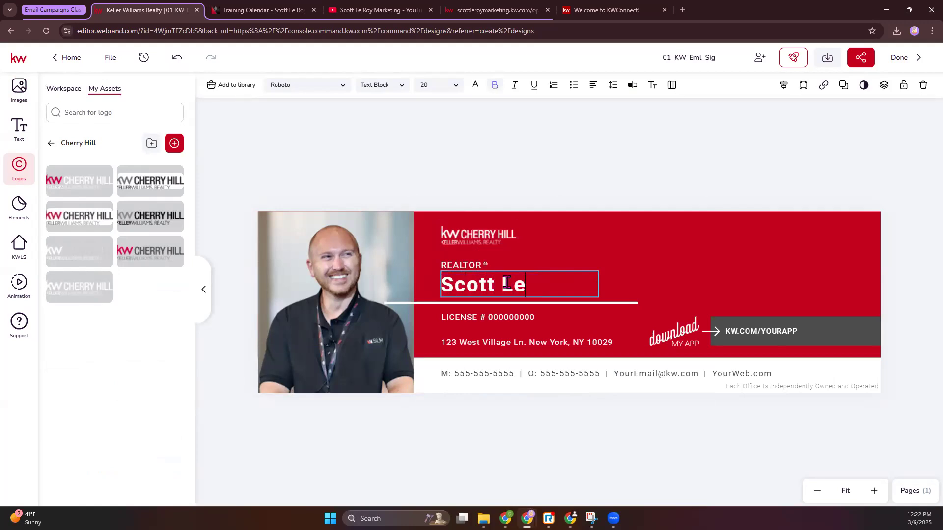
key("Escape")
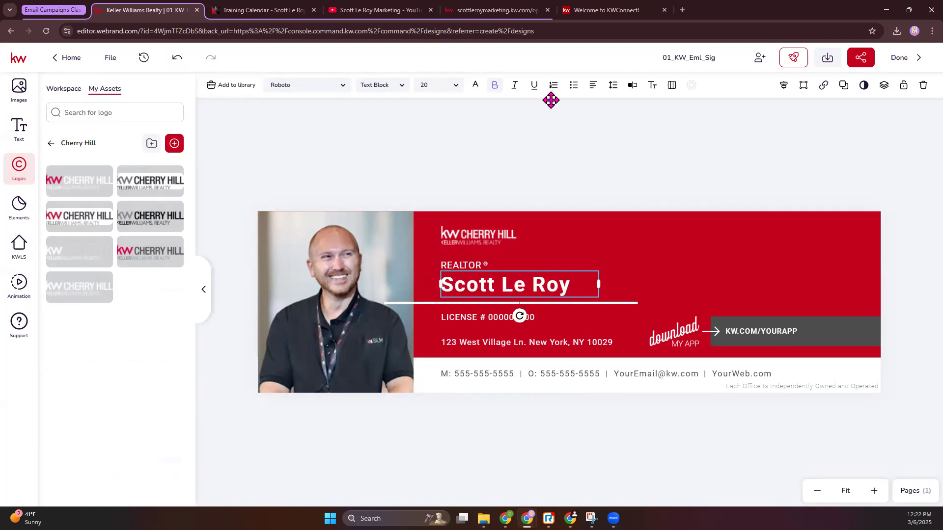
Step: Open the name text in the separate plain-text editor and discard the edit
left_click(556, 289)
left_click(632, 86)
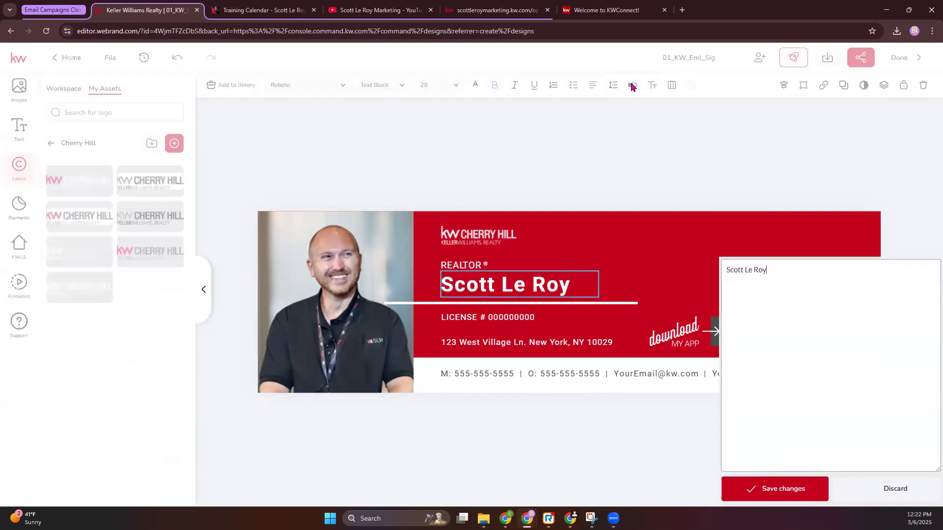
left_click_drag(778, 86, 723, 88)
left_click(801, 94)
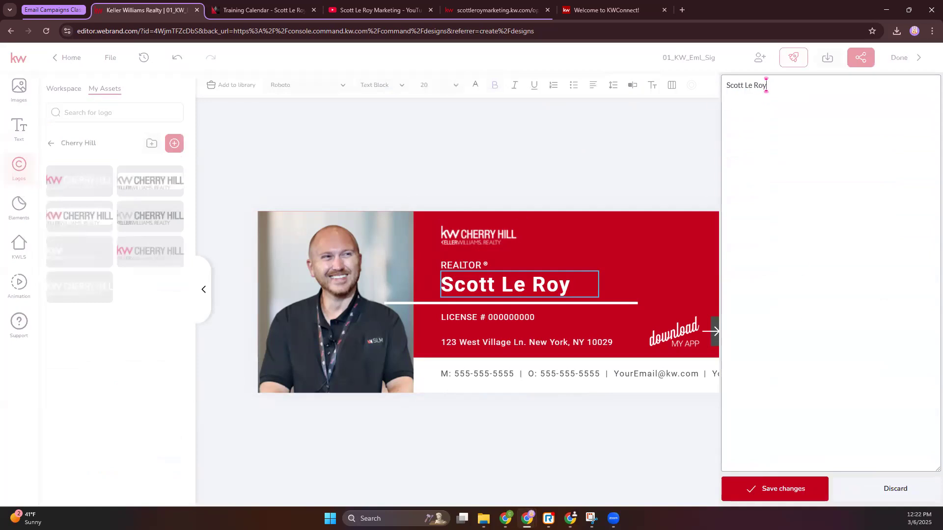
left_click(876, 488)
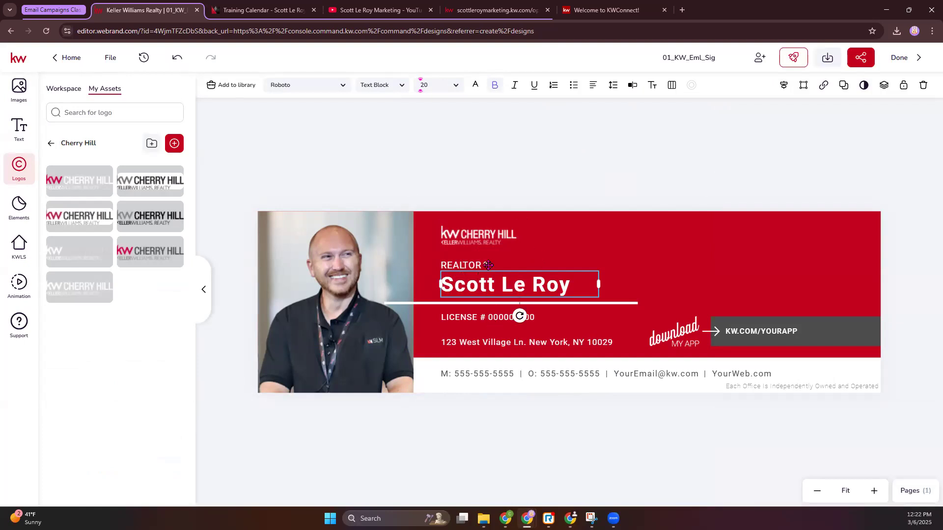
left_click(485, 349)
left_click(475, 376)
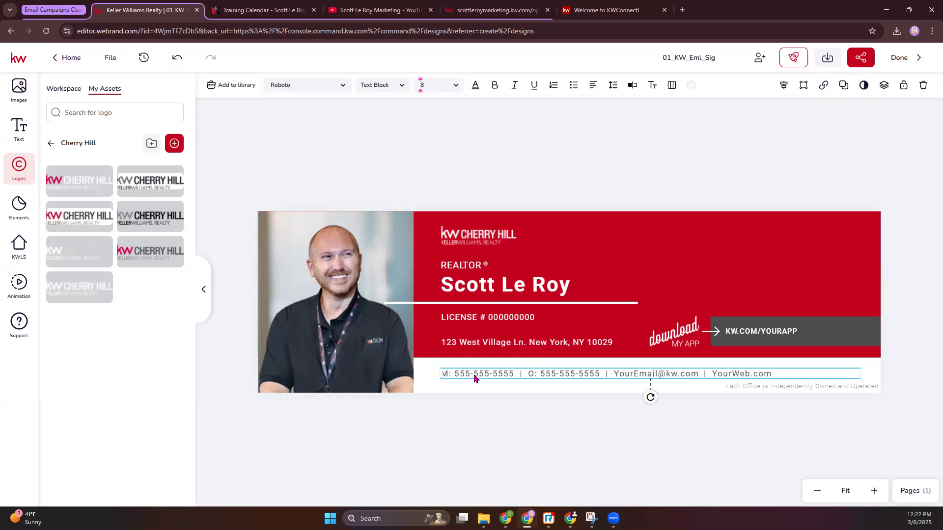
left_click(637, 373)
double_click(659, 374)
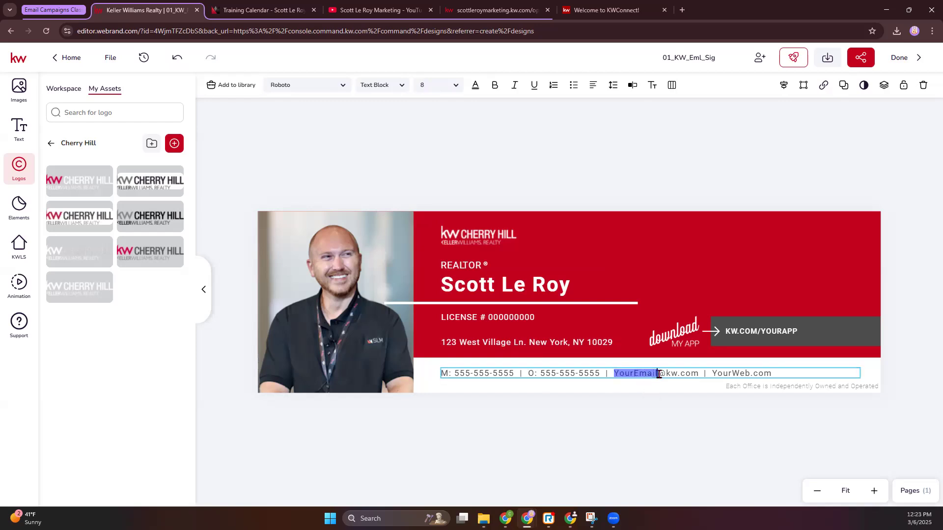
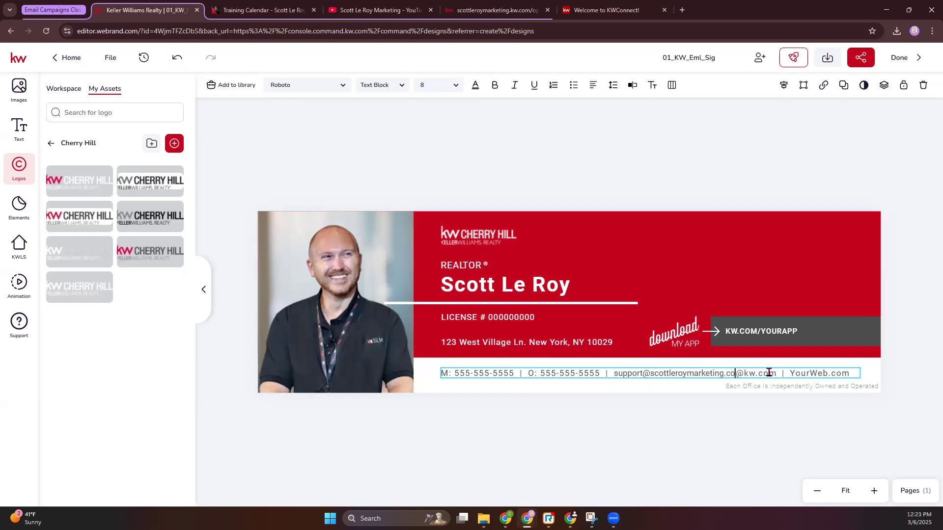
key("Delete")
key("Delete")
key("Delete")
key("Delete")
key("Delete")
key("Delete")
key("Delete")
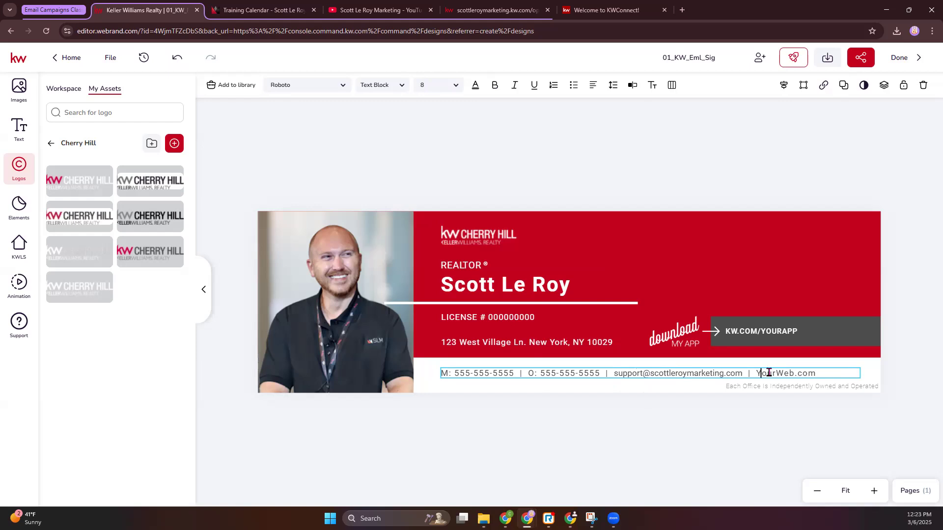
Step: Replace the website placeholder with the support e-mail, and widen and shift the contact line so it fits on one row
key("Delete")
type("keting")
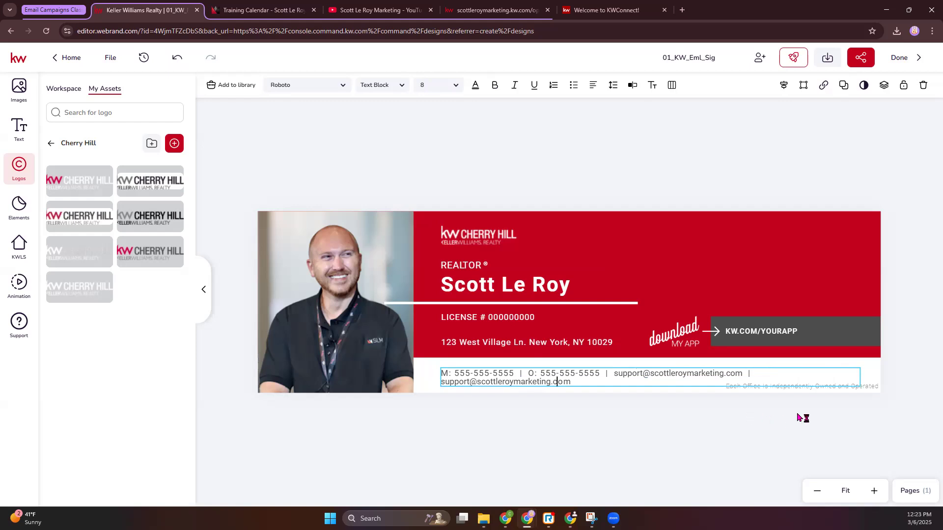
left_click(742, 417)
left_click_drag(862, 377, 913, 374)
left_click_drag(822, 378, 799, 375)
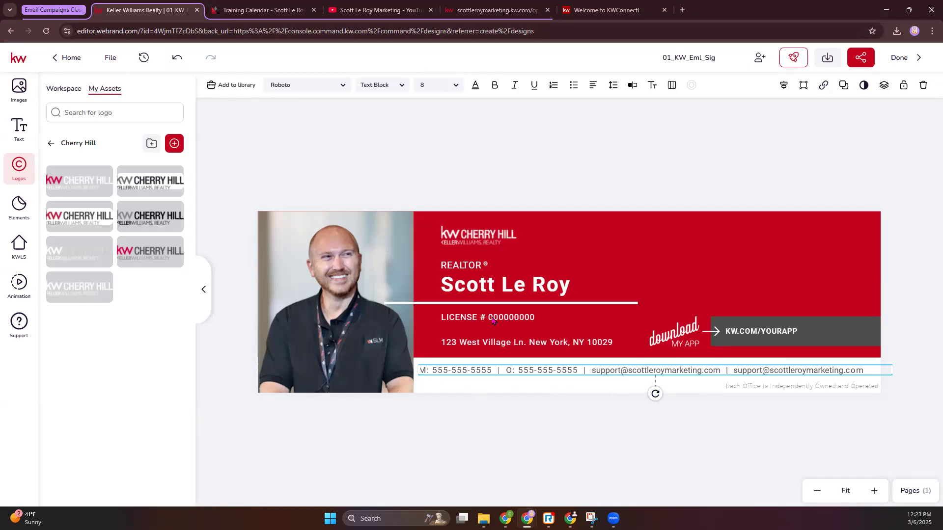
Step: Move the Cherry Hill logo to the red banner's upper-right corner and the agent's name above the REALTOR title
left_click_drag(472, 236, 831, 229)
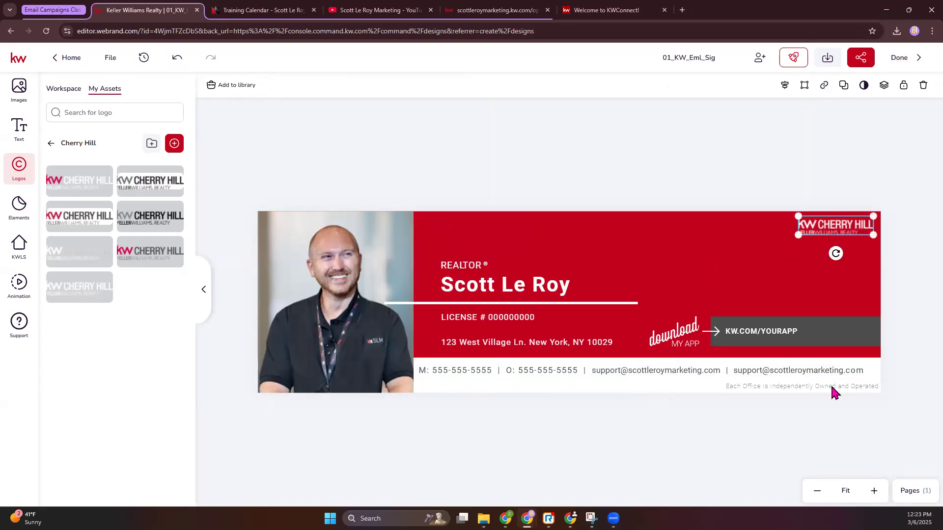
left_click_drag(488, 281, 490, 251)
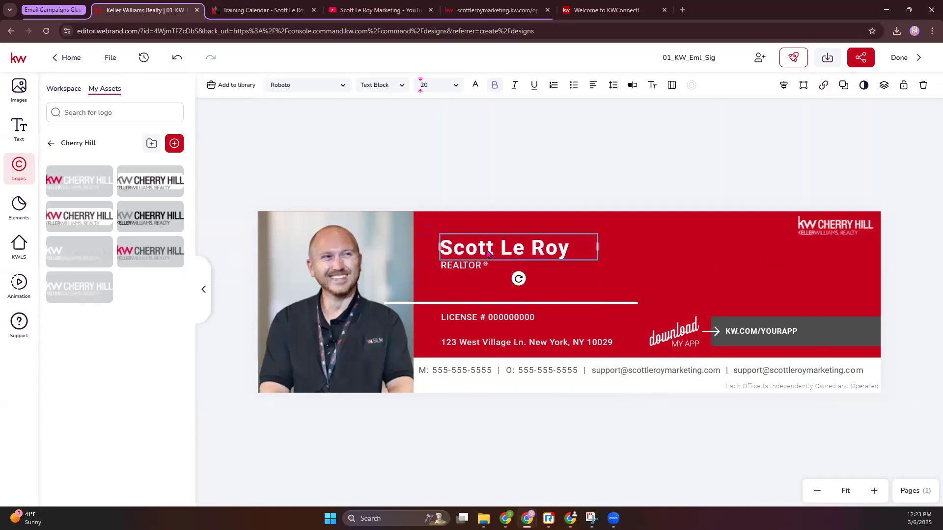
Step: Move the white divider line directly below the REALTOR title and the license text beside that title
left_click(461, 303)
left_click_drag(461, 304, 516, 276)
left_click_drag(501, 314, 550, 269)
Step: Insert a "|" separator before the license text and nudge the text closer to the REALTOR title
double_click(550, 269)
left_click(500, 266)
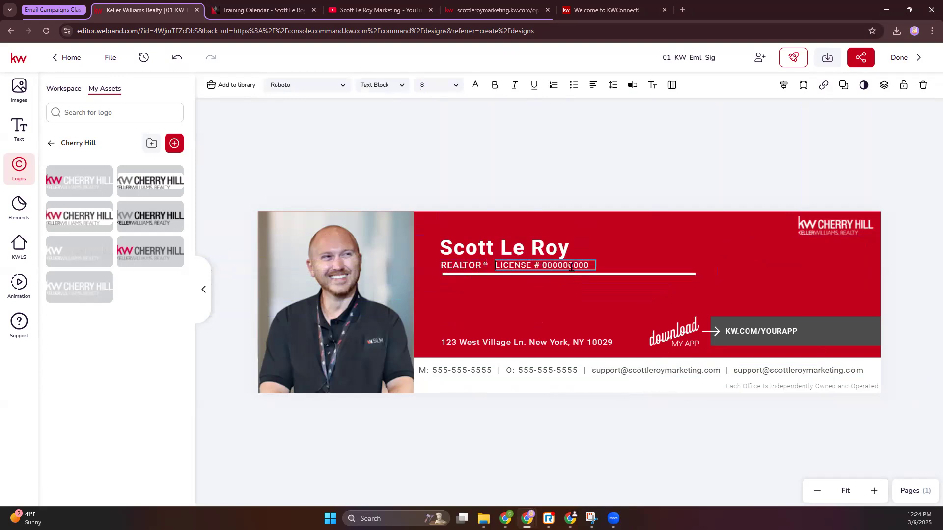
type("|")
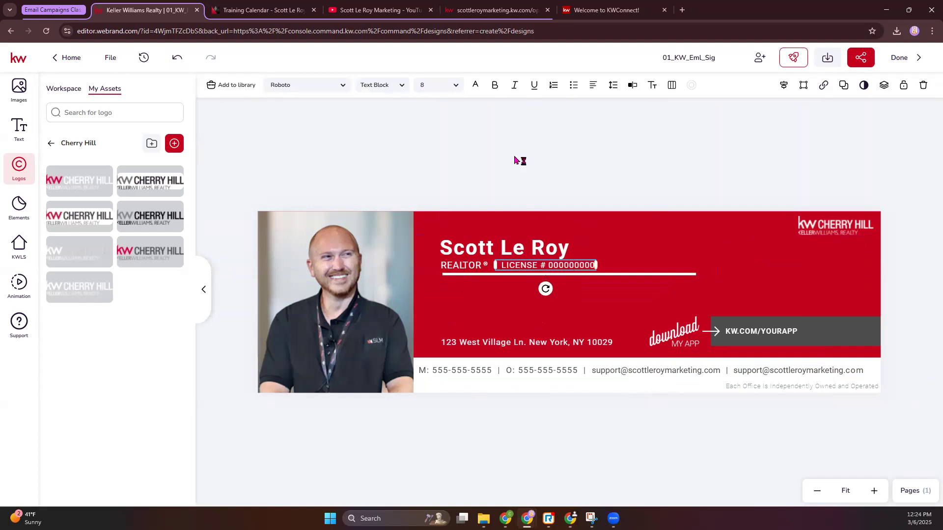
left_click(533, 190)
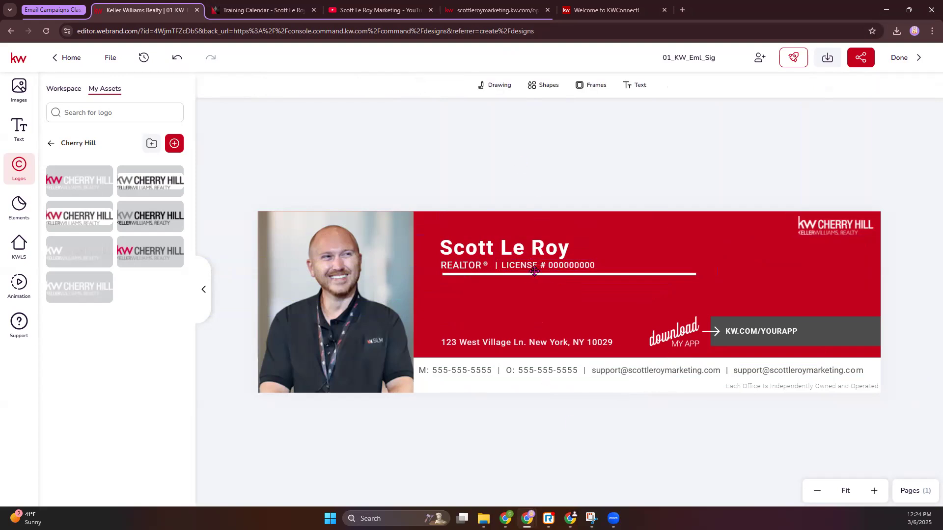
left_click_drag(536, 268, 534, 270)
left_click(547, 199)
Step: Move the street address directly below the white divider line
left_click(542, 343)
left_click_drag(542, 346, 545, 290)
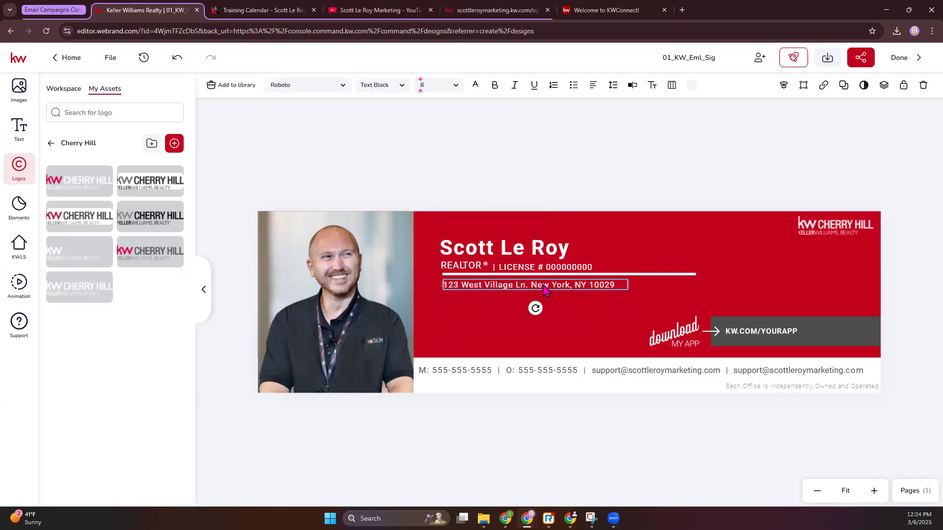
left_click(564, 138)
Step: Change the font of the agent's name to Dancing Script
left_click(537, 250)
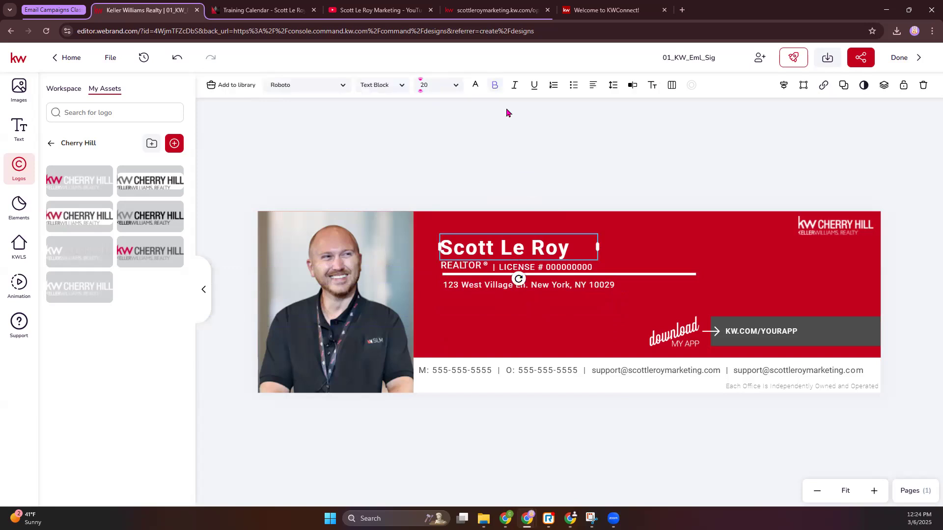
left_click(336, 87)
scroll(287, 334, "down", 1)
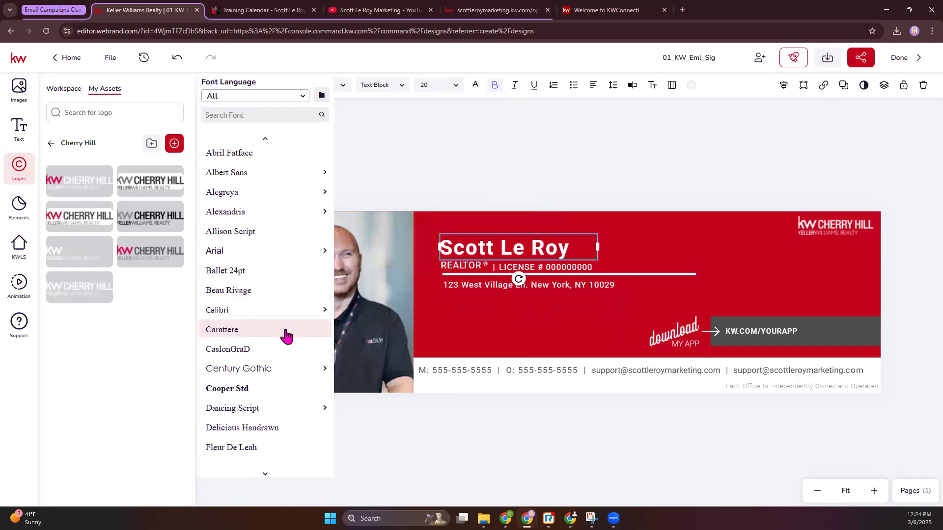
scroll(275, 363, "down", 1)
scroll(270, 373, "down", 4)
scroll(271, 379, "up", 3)
mouse_move(278, 298)
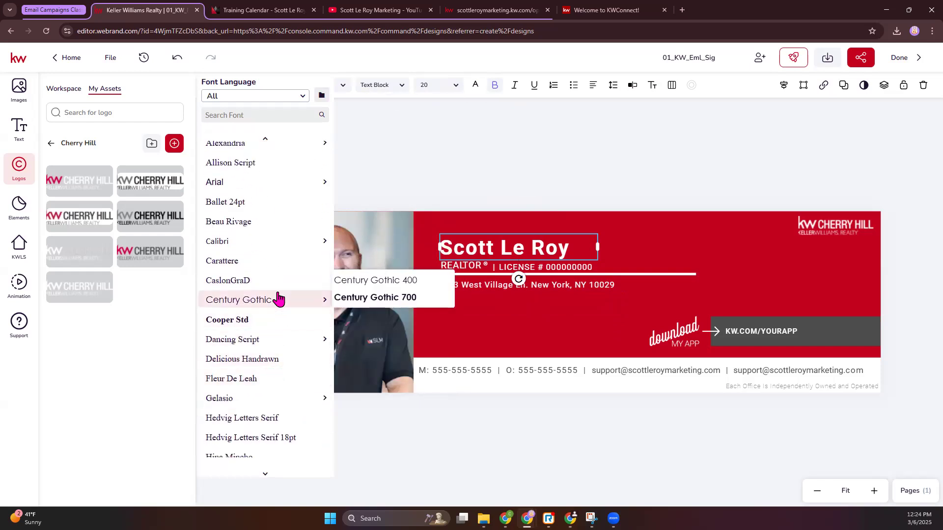
left_click(261, 340)
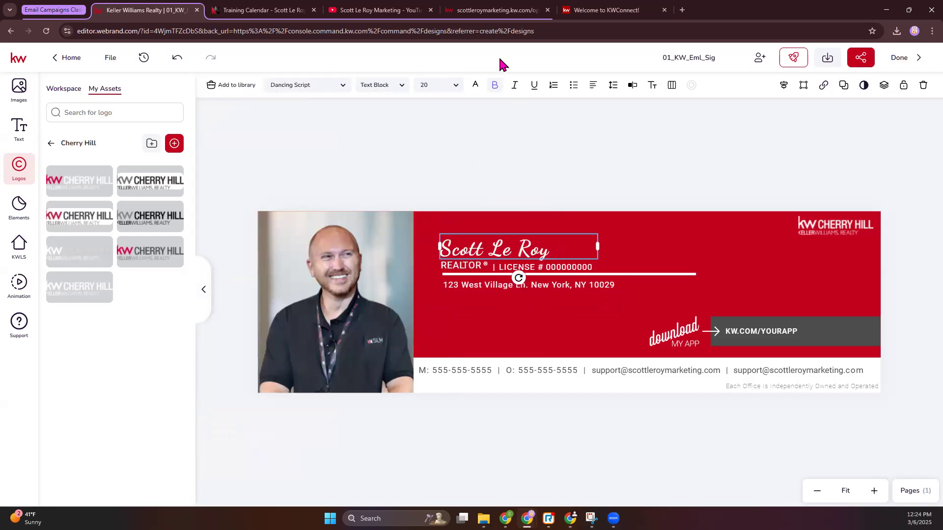
Step: Enlarge the font size of the agent's name and adjust its position above the REALTOR title
left_click(455, 85)
scroll(434, 216, "down", 3)
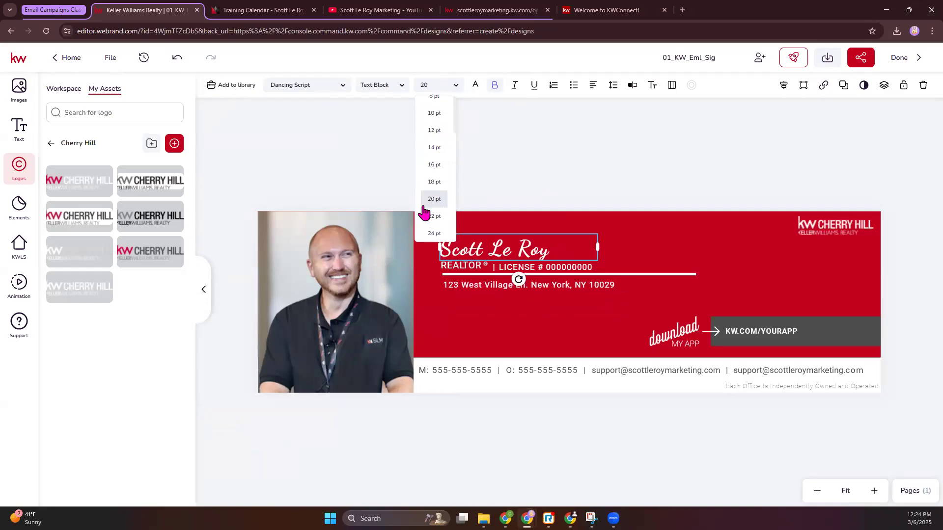
left_click(437, 197)
left_click_drag(540, 265, 525, 237)
key("ctrl+z")
left_click(536, 194)
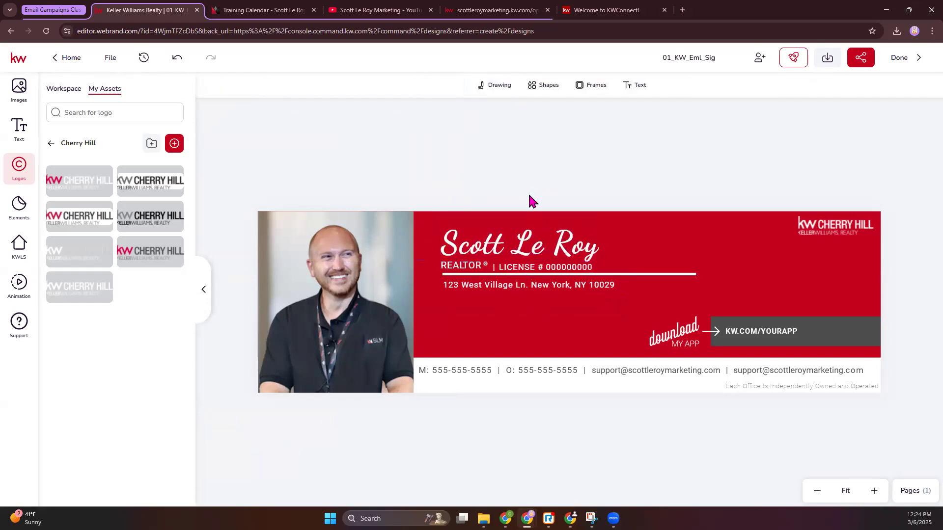
Step: Delete the KW.COM/YOURAPP text and insert the KW App QR code image from My Assets
left_click(756, 333)
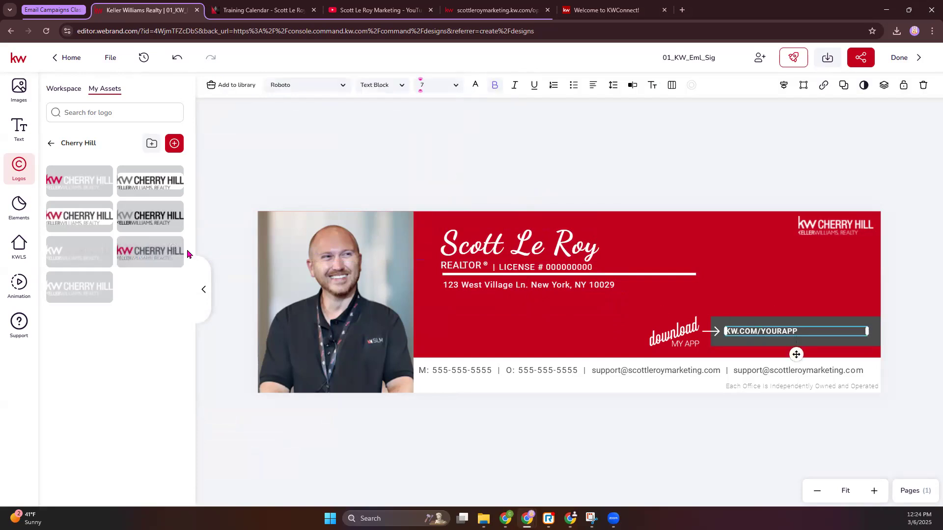
key("Delete")
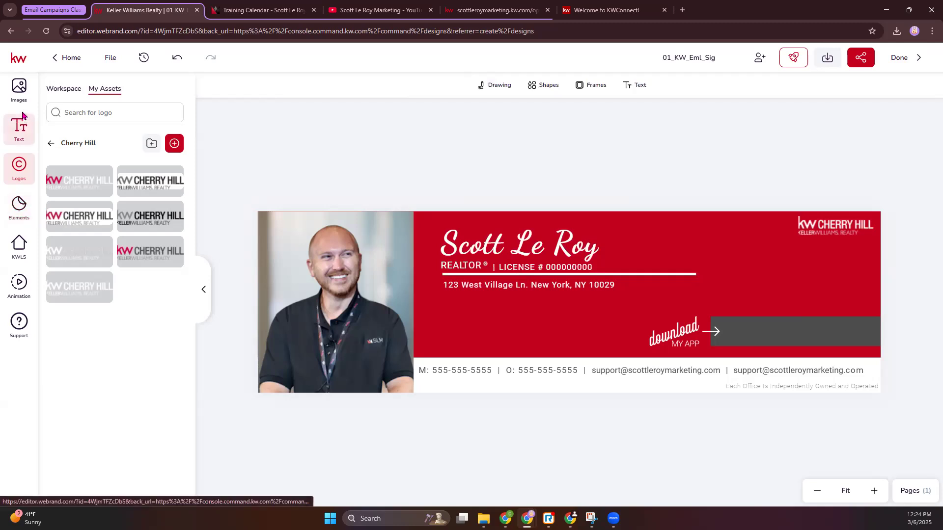
left_click(18, 91)
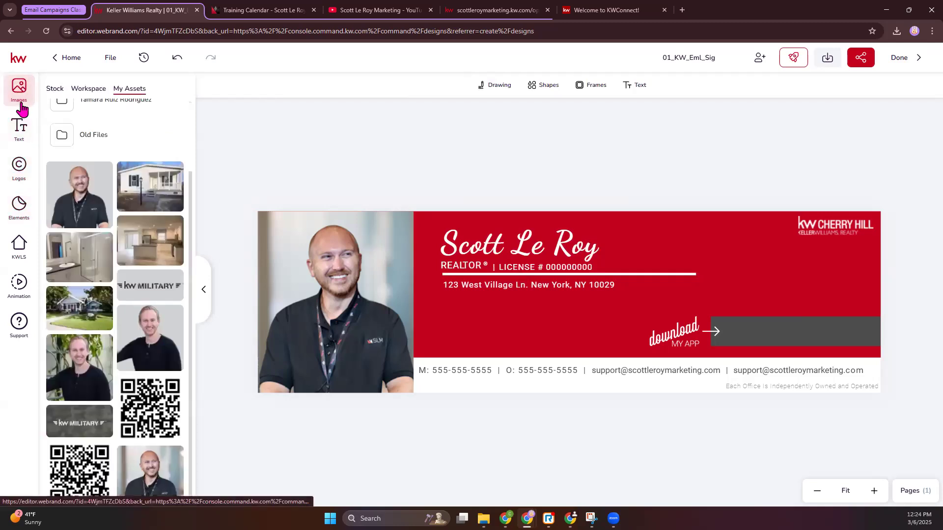
left_click(91, 459)
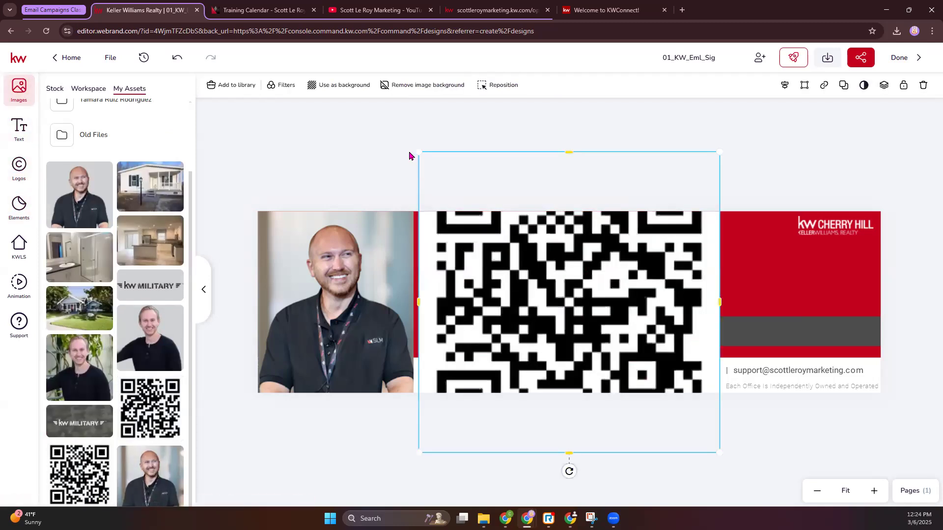
Step: Shrink the QR code to a small square and place it over the right end of the dark gray bar
left_click_drag(418, 150, 593, 326)
mouse_move(631, 363)
left_mouse_down()
mouse_move(788, 285)
mouse_move(790, 273)
left_mouse_up()
left_click_drag(753, 237, 807, 290)
left_click_drag(857, 323, 846, 315)
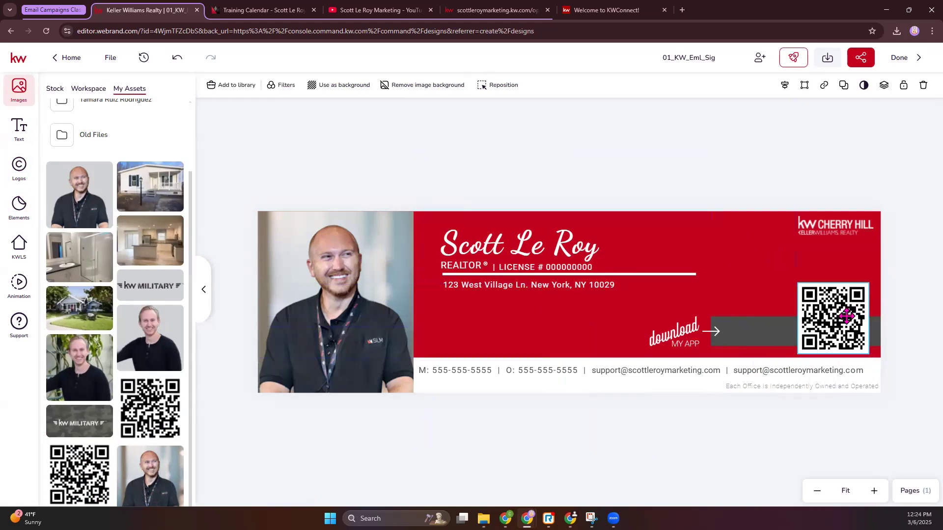
Step: Shorten the dark gray bar from its left end so only a short piece extends beside the QR code
left_click(766, 330)
left_click_drag(711, 331, 776, 332)
Step: Move the "download MY APP" graphic together with its arrow line and arrowhead to the gray bar's left edge
left_click(717, 336)
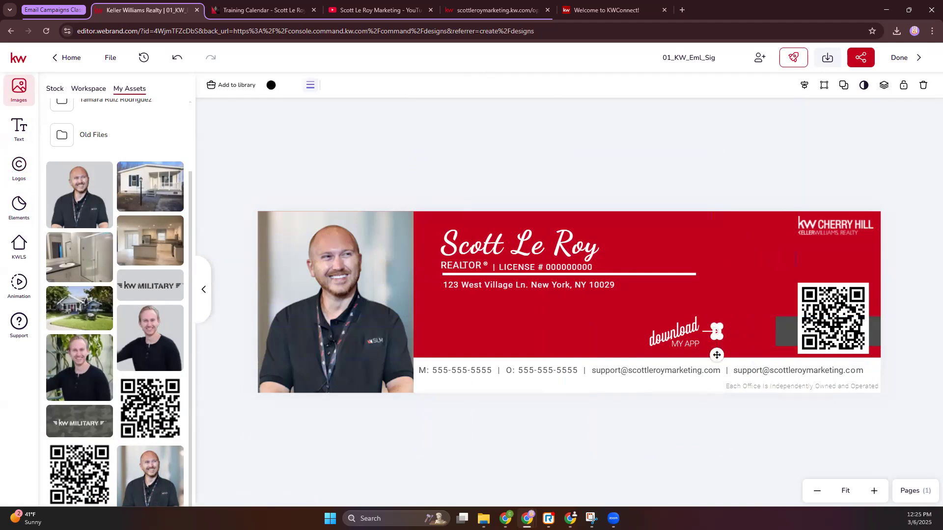
left_click(874, 491)
left_click(875, 491)
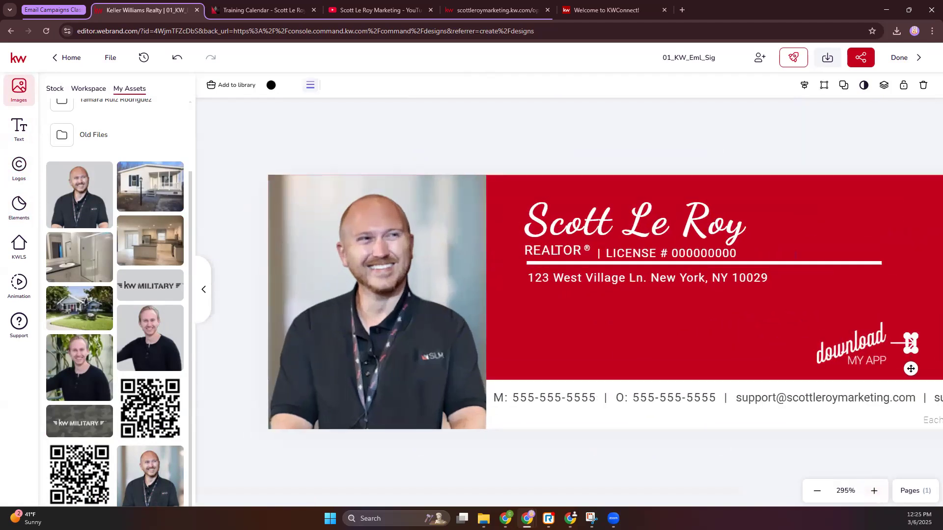
scroll(666, 451, "right", 5)
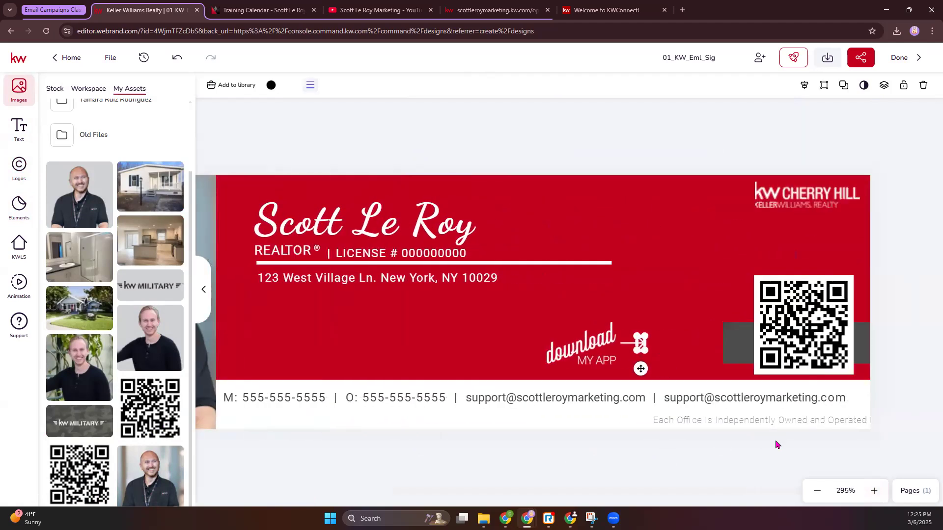
left_click(630, 343)
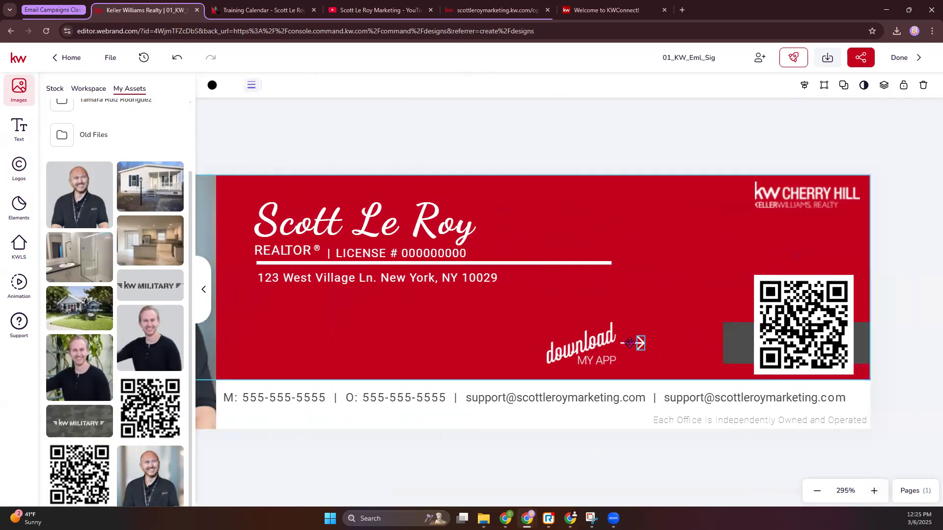
left_click(651, 172)
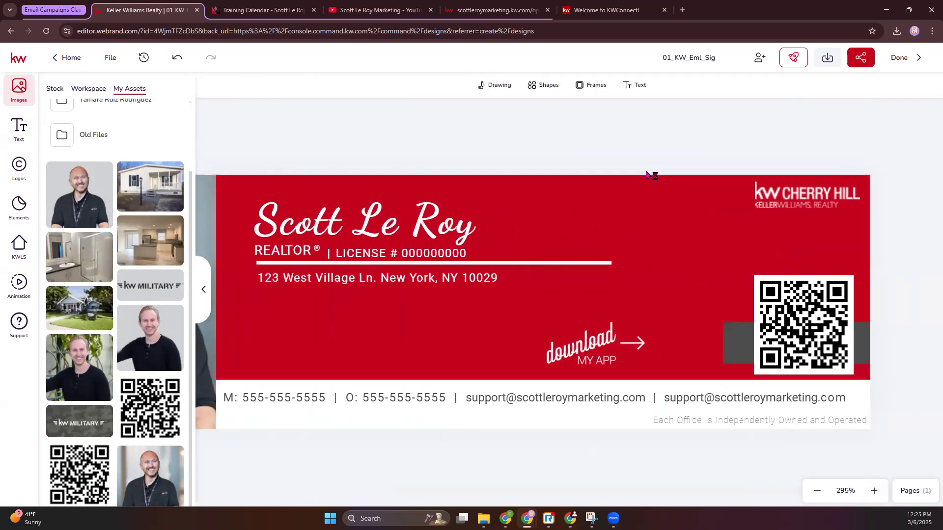
left_click(632, 343)
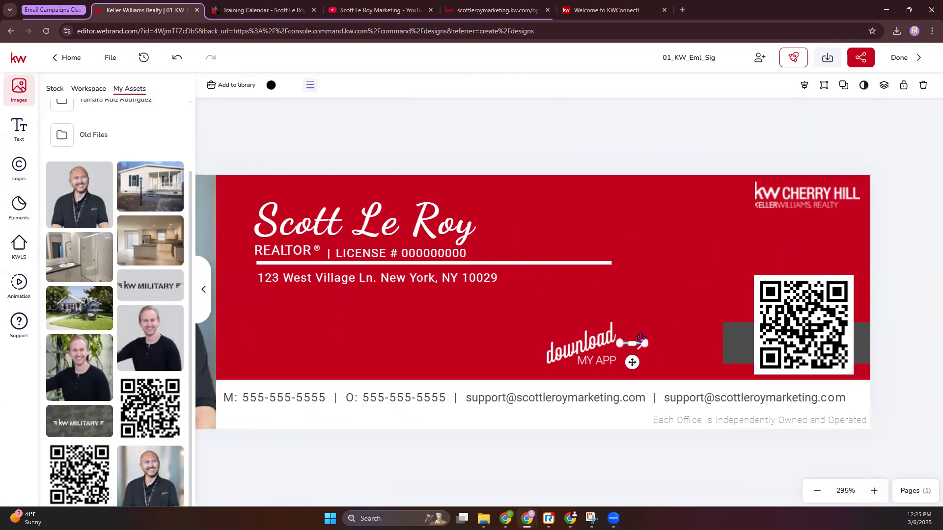
left_click(640, 338)
left_click(639, 342)
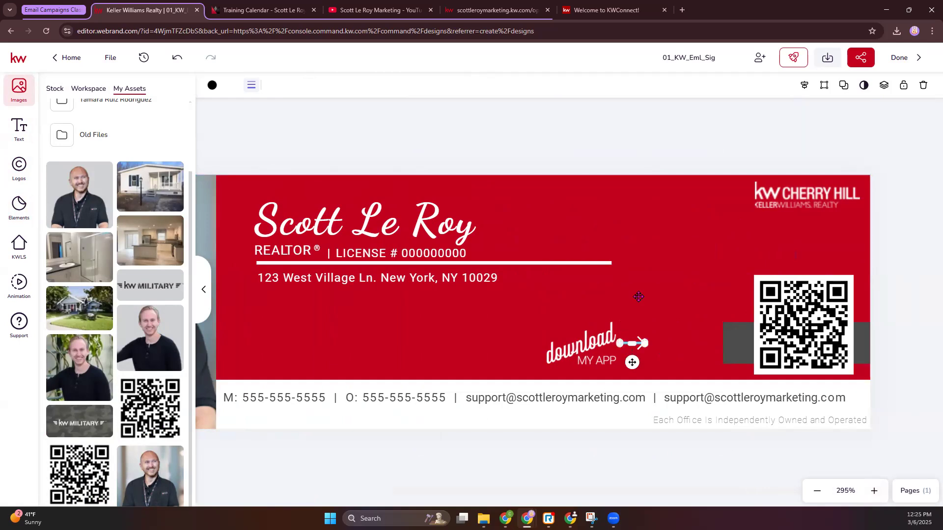
left_click(639, 340, "shift")
left_click(584, 344, "shift")
left_click_drag(591, 345, 674, 346)
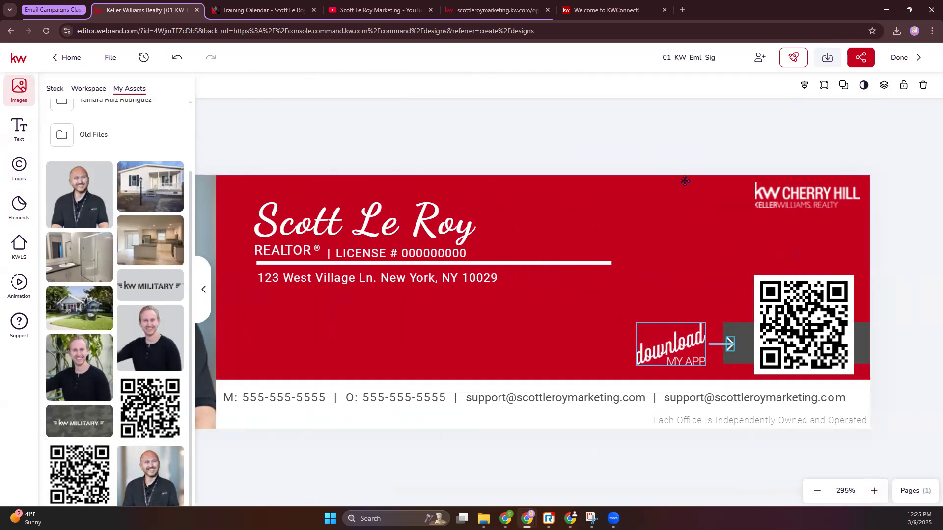
left_click(680, 156)
Step: Recolor the red banner with the blue from the "class 3/6" library palette
left_click(814, 492)
left_click(815, 492)
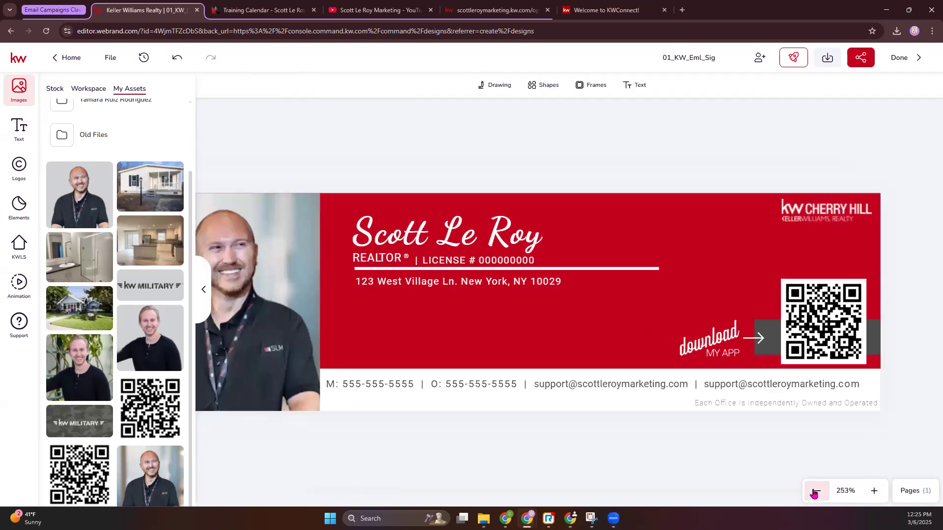
left_click(815, 493)
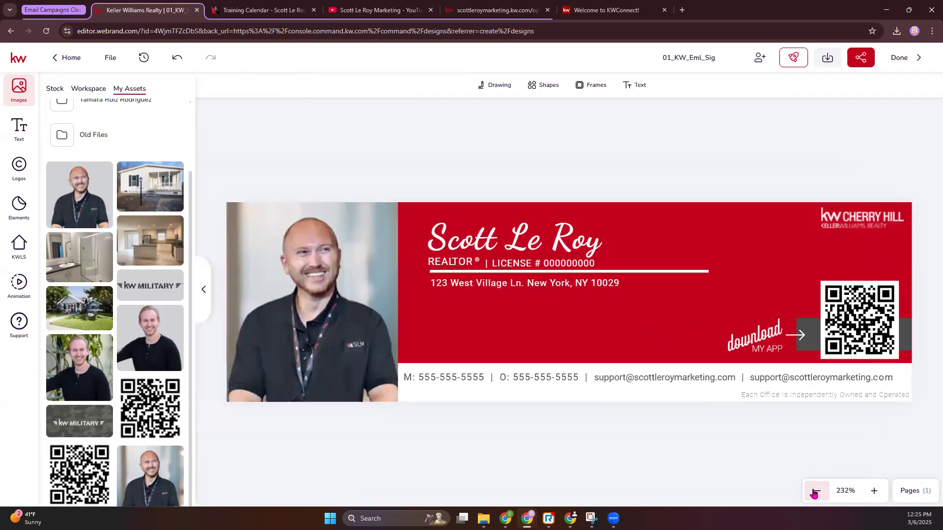
left_click(666, 316)
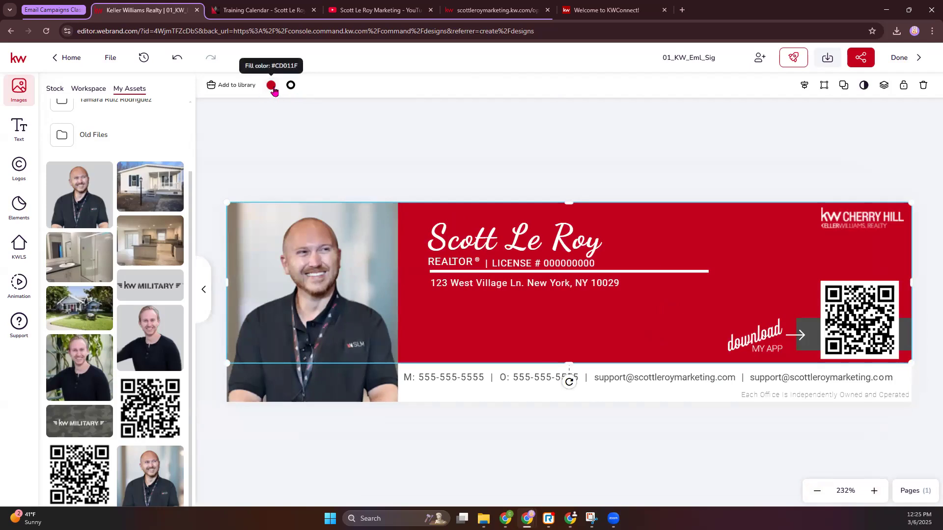
left_click(271, 86)
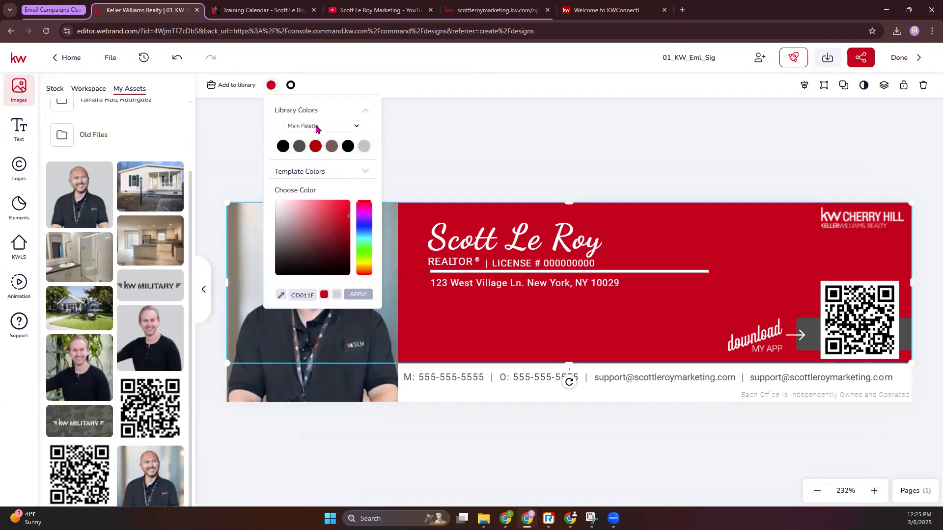
left_click(336, 128)
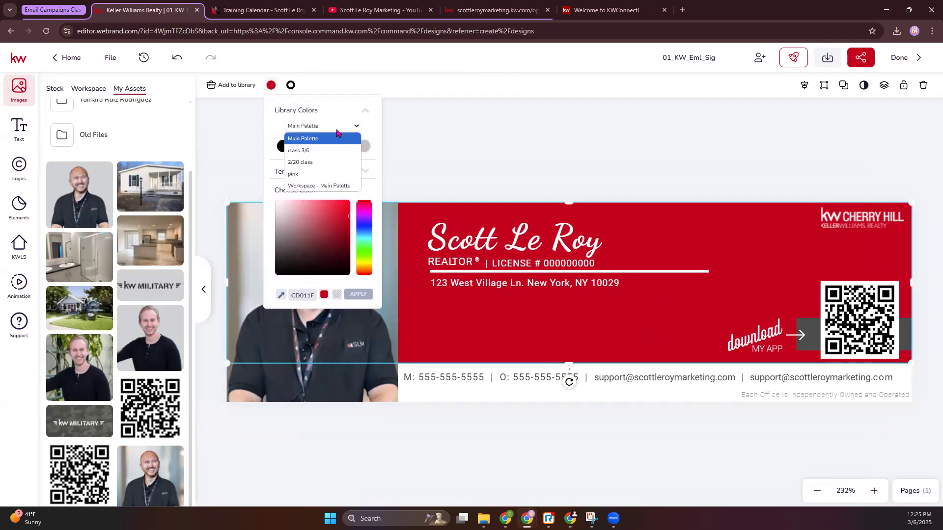
left_click(308, 151)
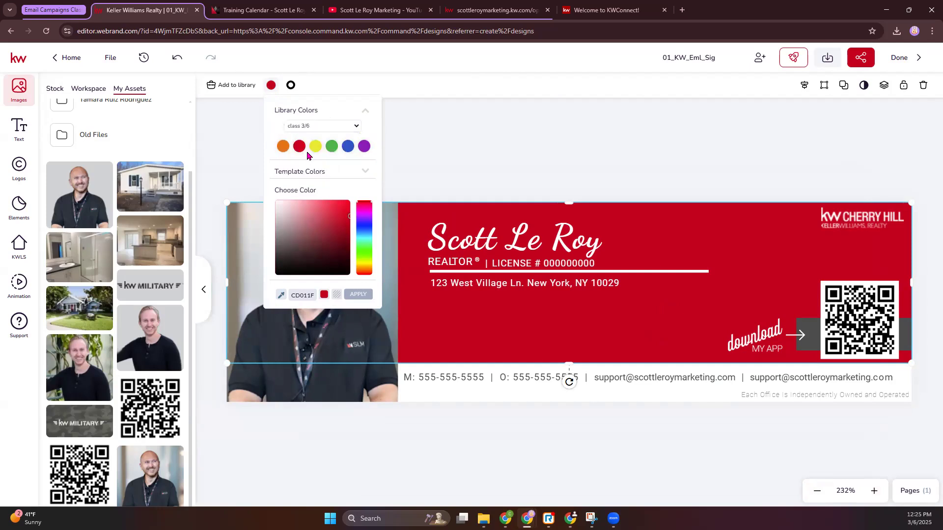
left_click(347, 146)
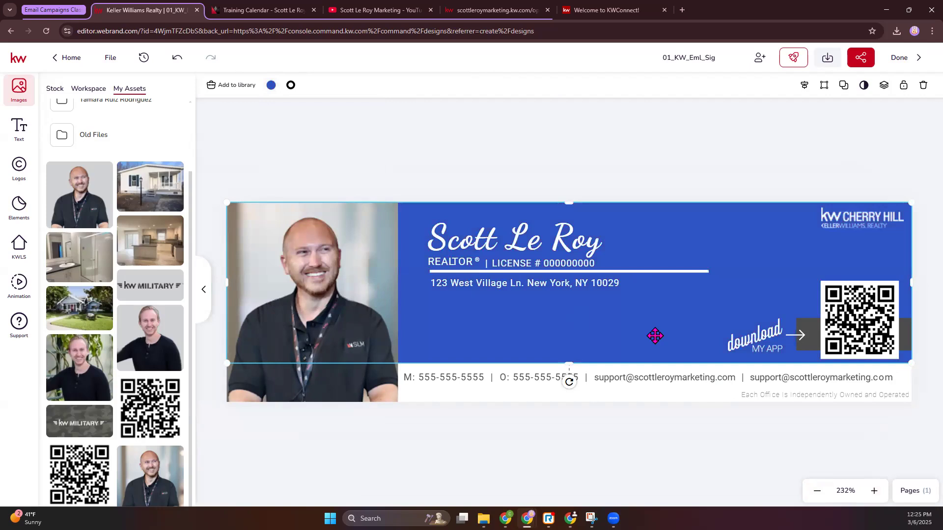
Step: Recolor the dark gray bar behind the QR code with the yellow from the "class 3/6" palette
left_click(811, 331)
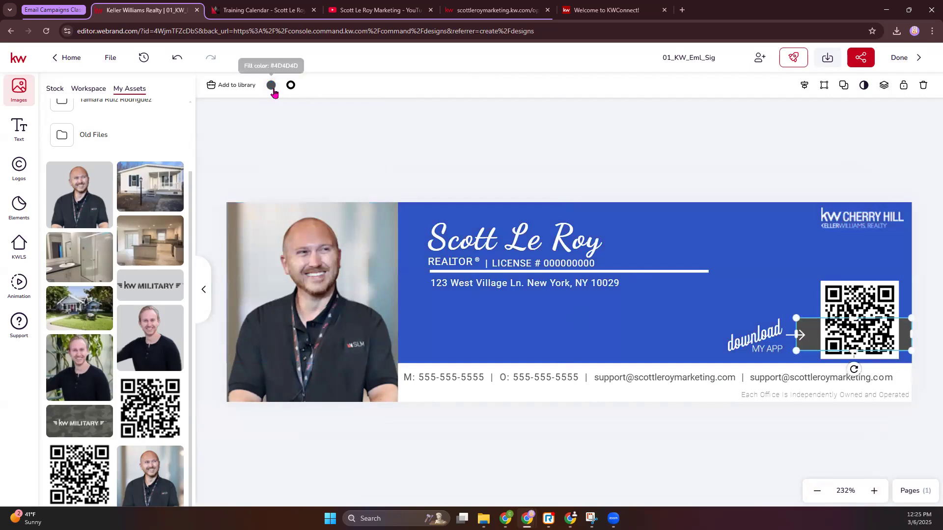
left_click(271, 85)
left_click(315, 146)
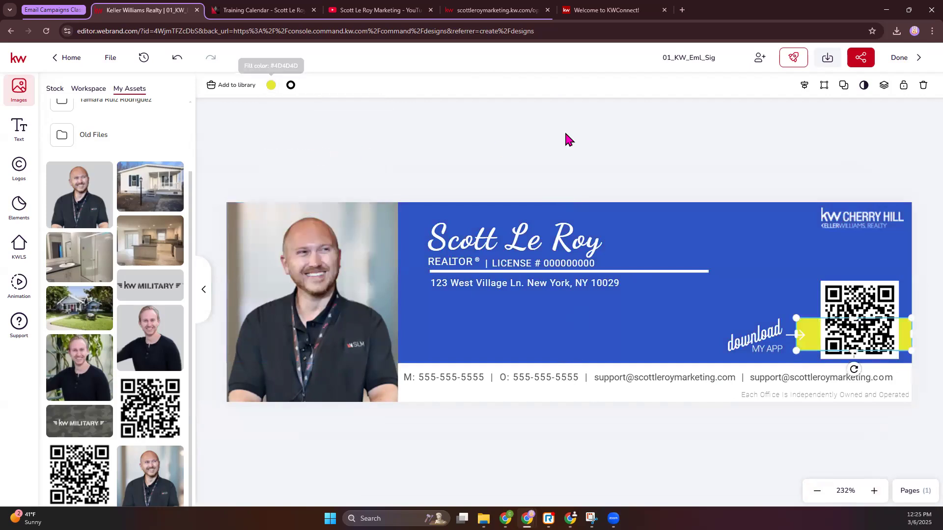
left_click(613, 134)
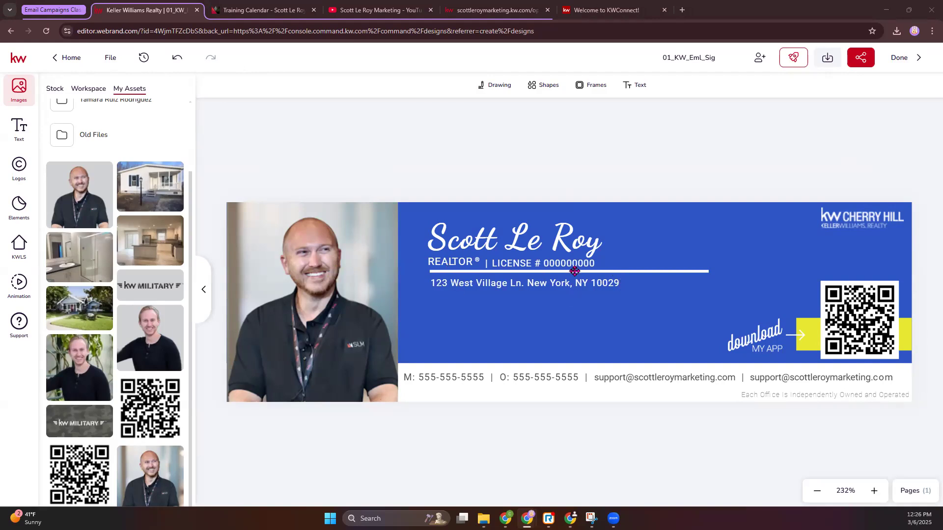
Step: Try adding a basic line shape below the street address, and delete it again
left_click(544, 92)
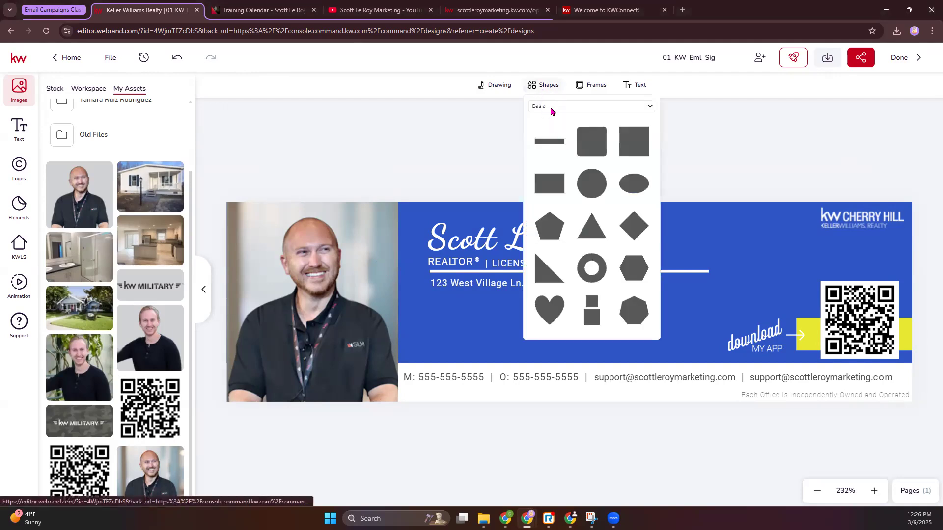
left_click(549, 142)
left_click_drag(569, 298, 399, 305)
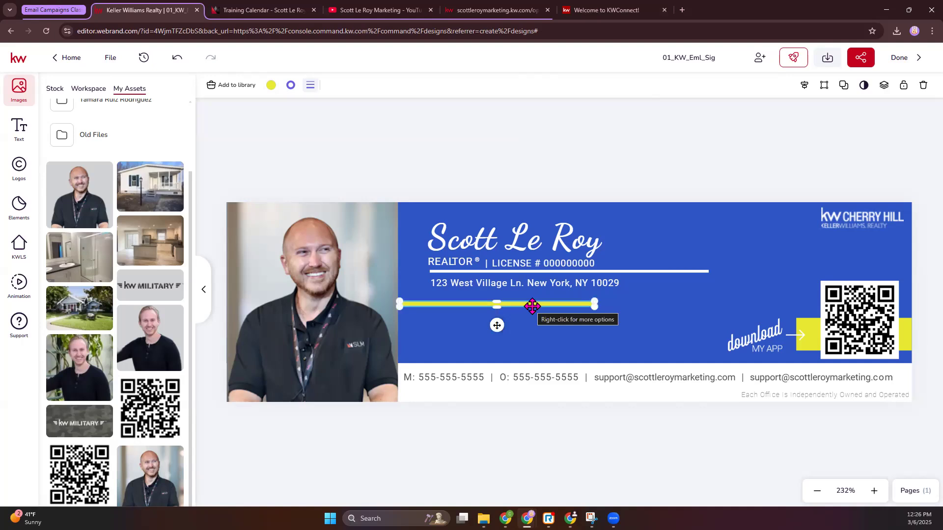
key("Delete")
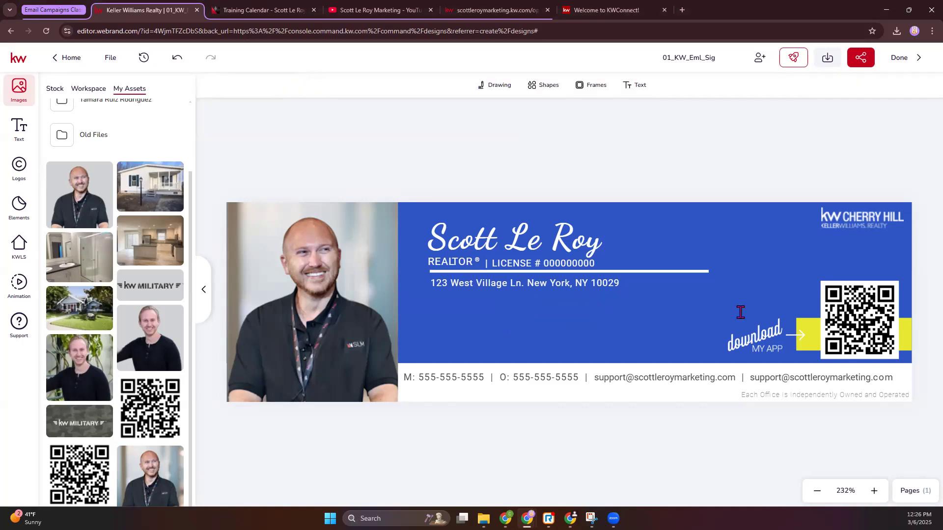
left_click(495, 265)
double_click(495, 264)
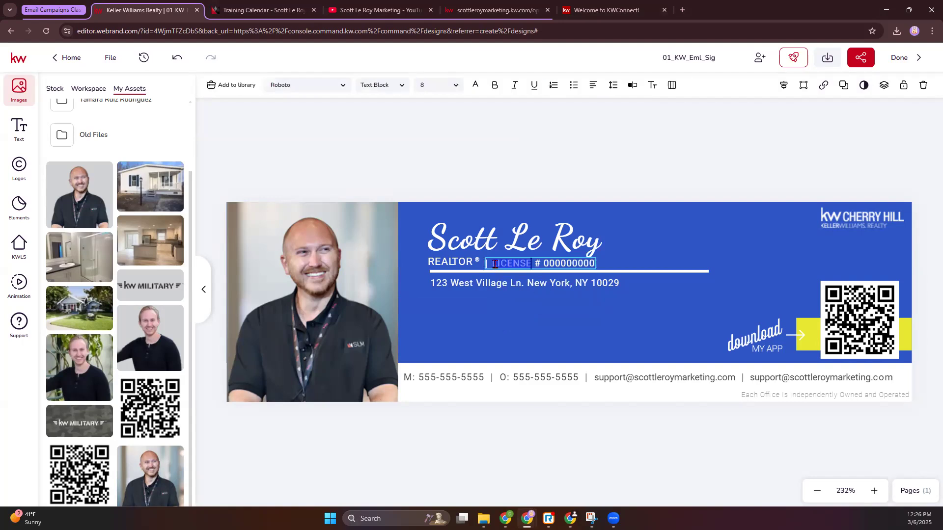
left_click(546, 293)
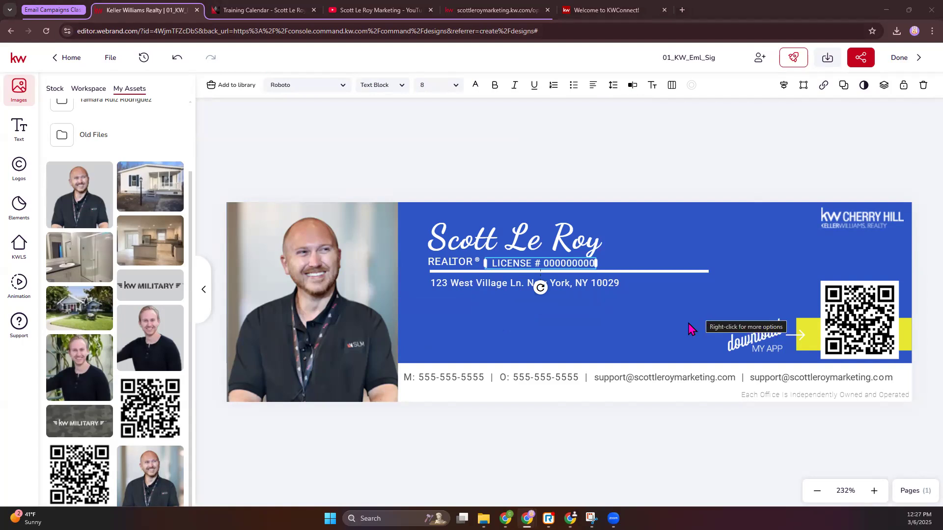
Step: Download all pages of the email signature design as a PNG at original image quality
left_click(829, 59)
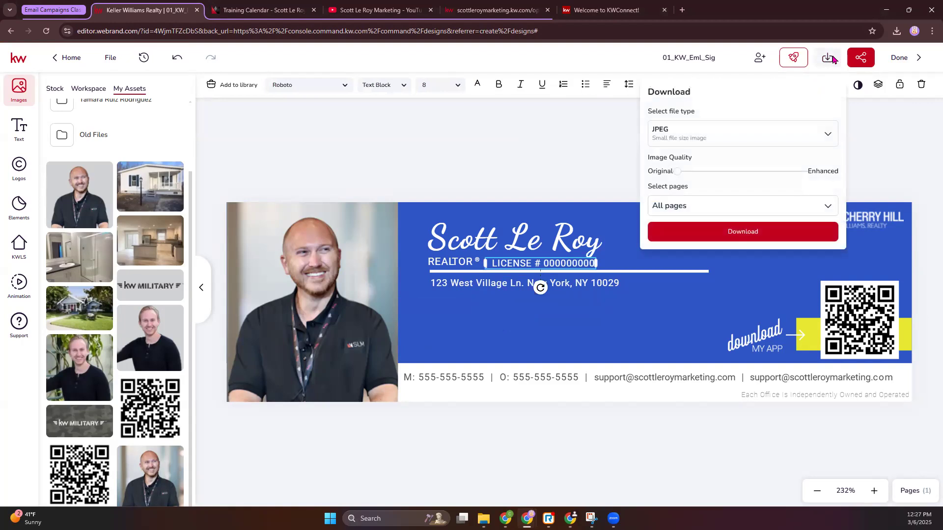
left_click(692, 136)
left_click(692, 189)
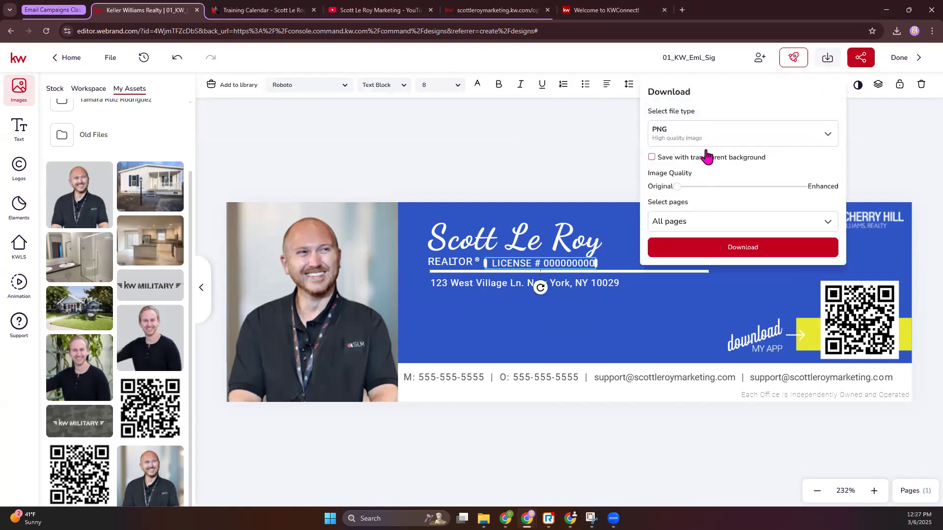
left_click(699, 229)
left_click(699, 229)
left_click(754, 253)
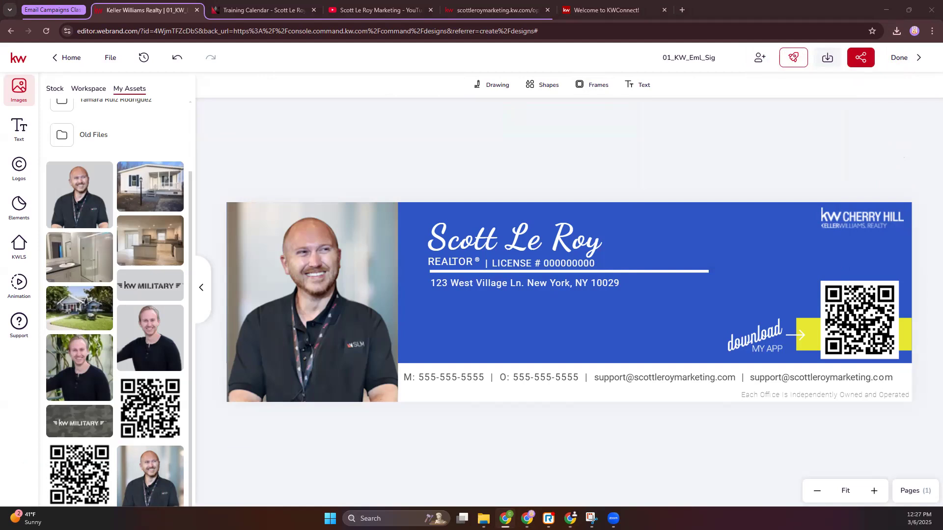
Step: Switch to the browser window that holds the work Gmail inbox
left_click(557, 141)
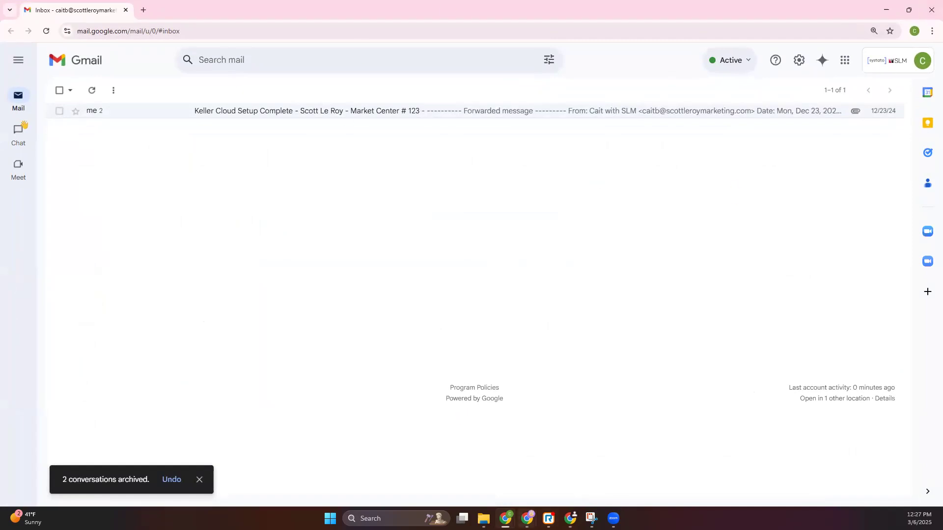
left_click(888, 9)
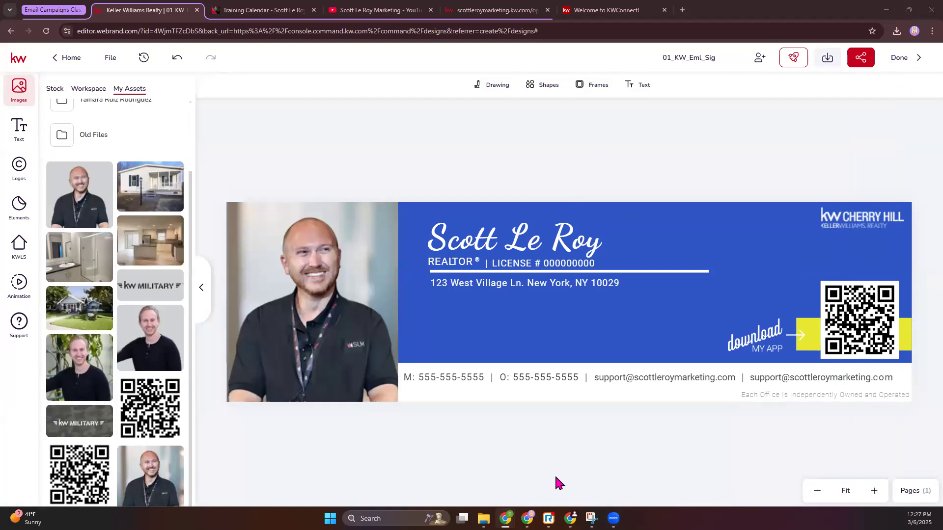
mouse_move(527, 518)
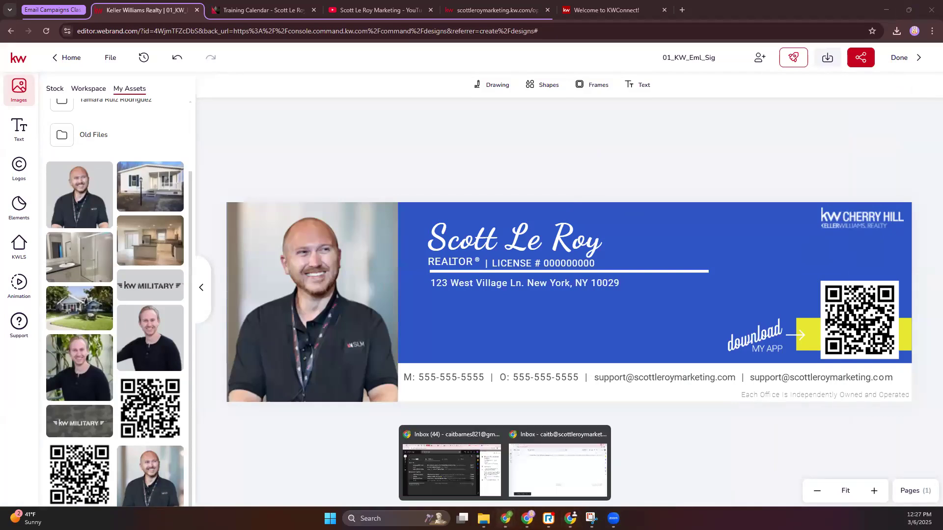
left_click(558, 469)
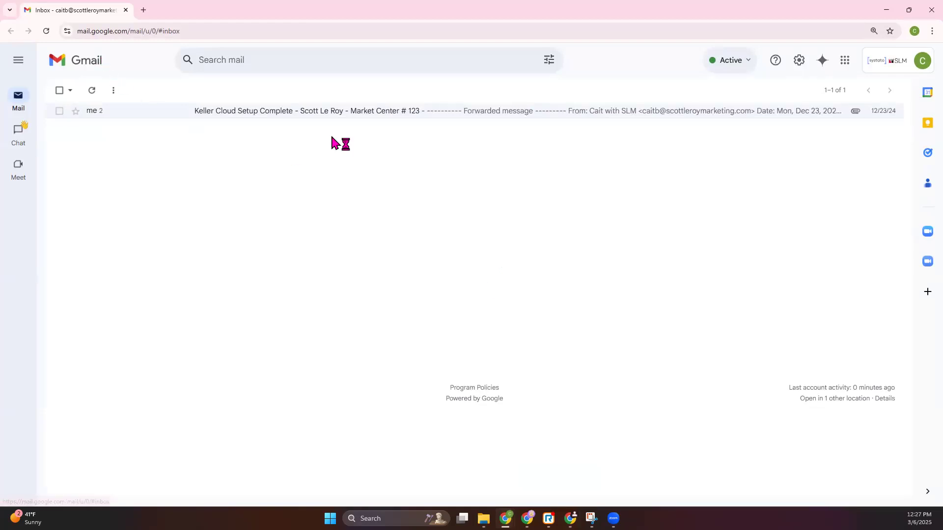
Step: Open the Imgur website at imgur.com in a new browser tab
left_click(142, 10)
type("imgur.com")
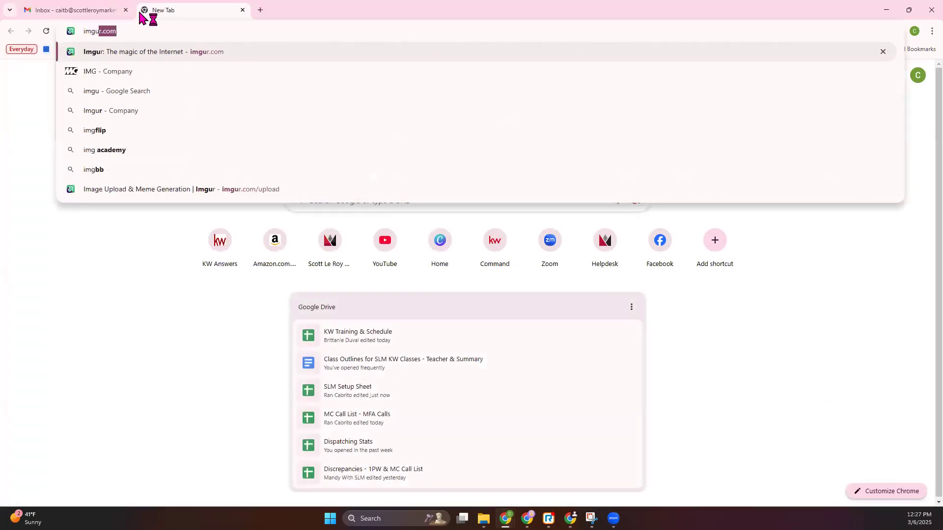
key("Return")
left_click(132, 30)
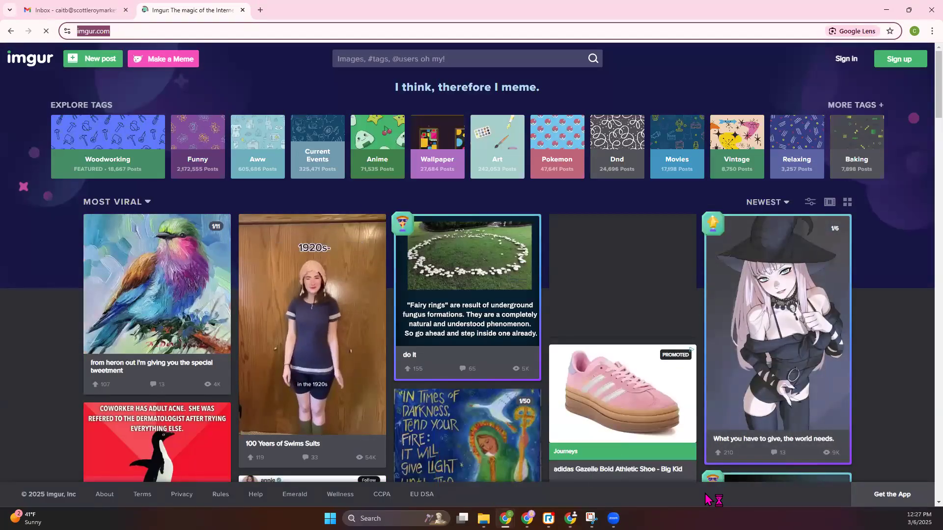
left_click(493, 498)
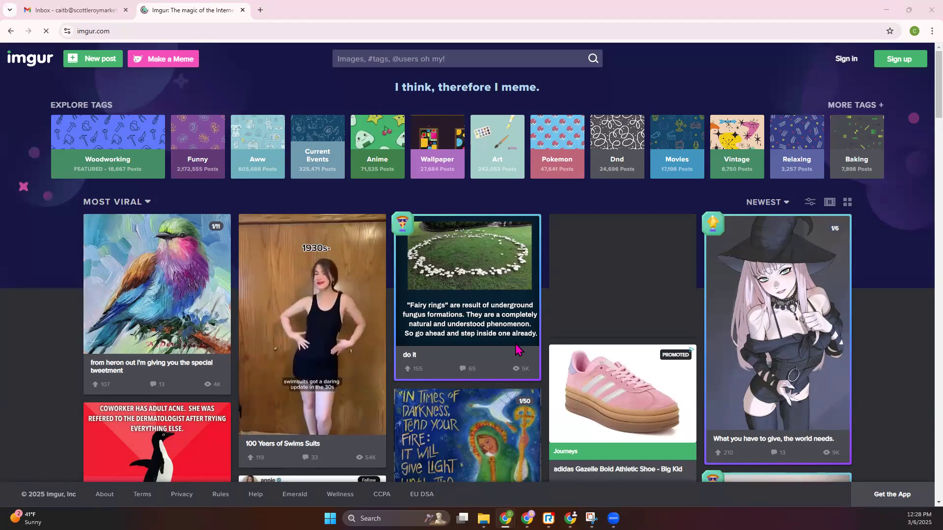
left_click(89, 9)
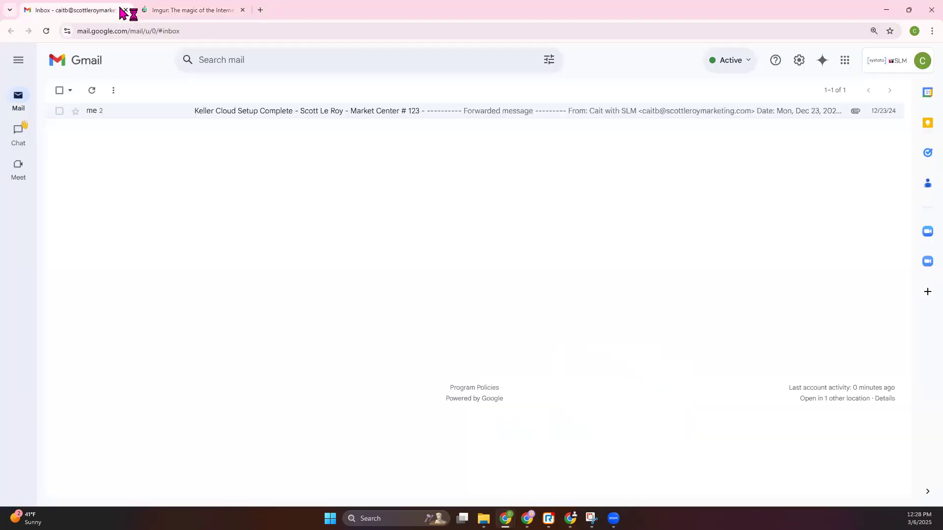
left_click(196, 10)
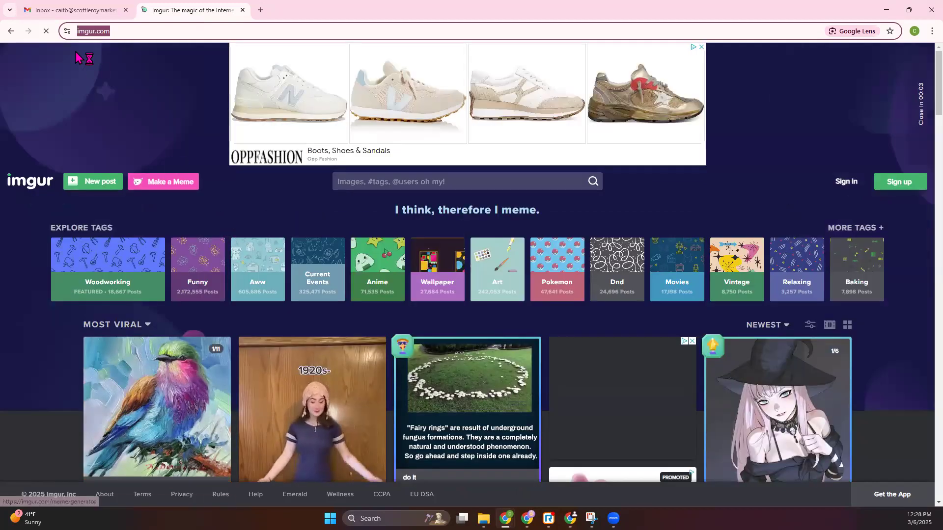
Step: Start a new Imgur post and upload the signature PNG from the Downloads folder
left_click(94, 182)
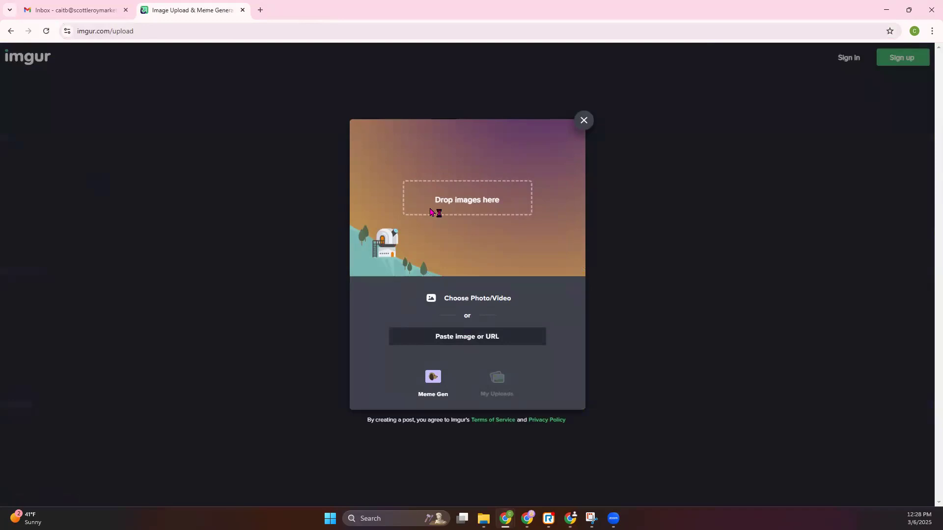
left_click(479, 304)
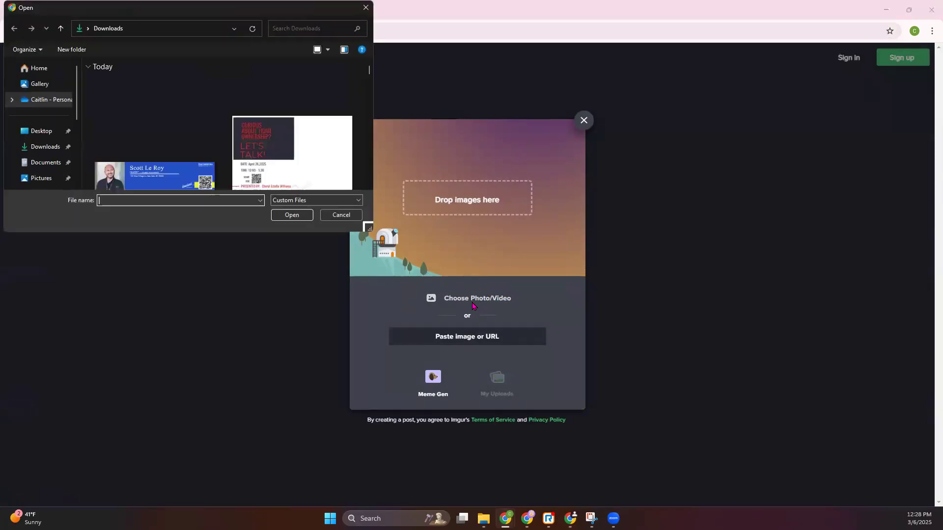
double_click(152, 175)
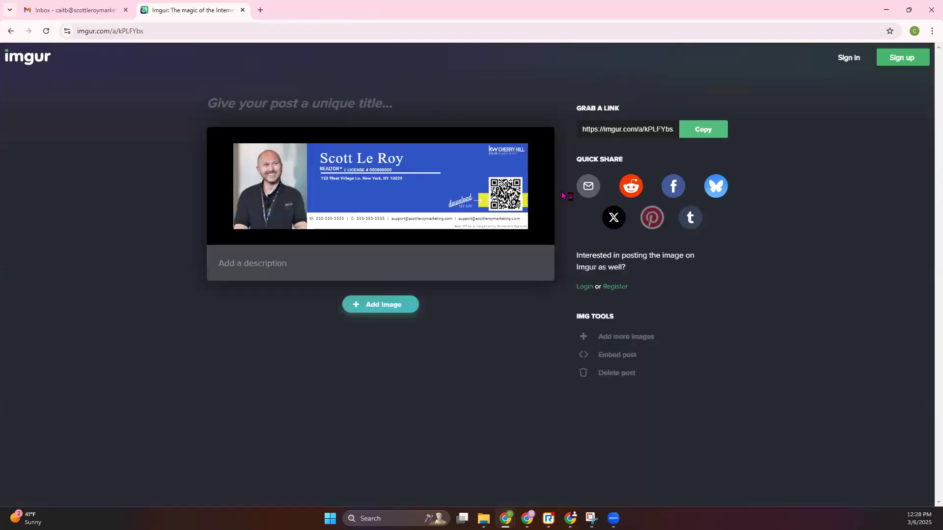
Step: Open the uploaded signature image by itself in a new tab and copy its image address
right_click(402, 173)
left_click(449, 186)
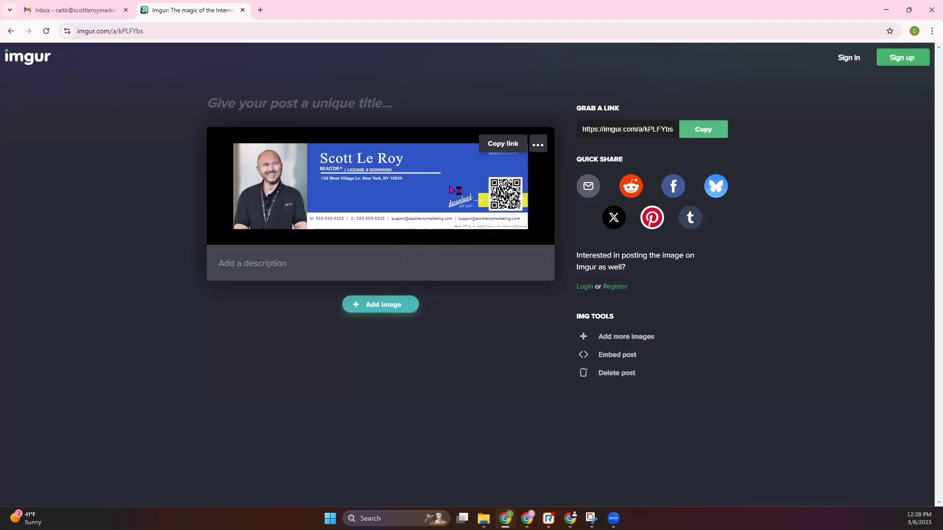
left_click(289, 9)
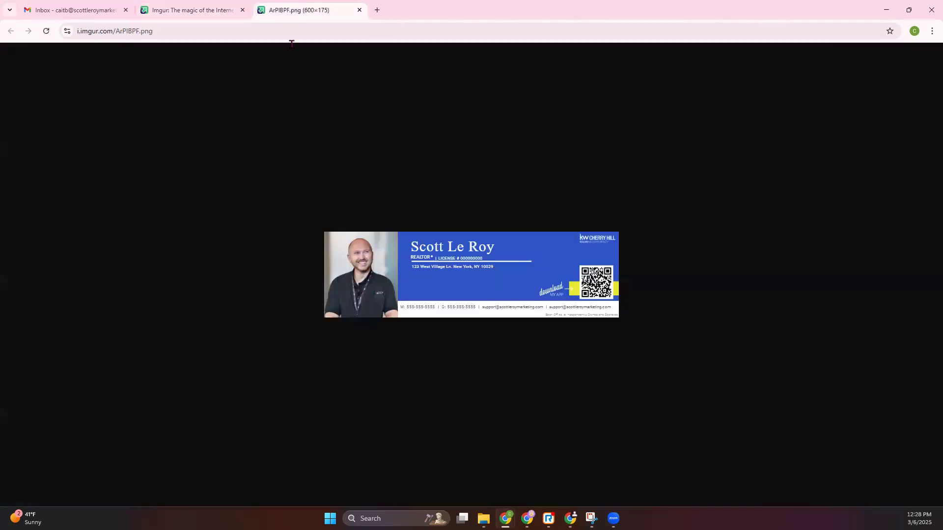
right_click(508, 274)
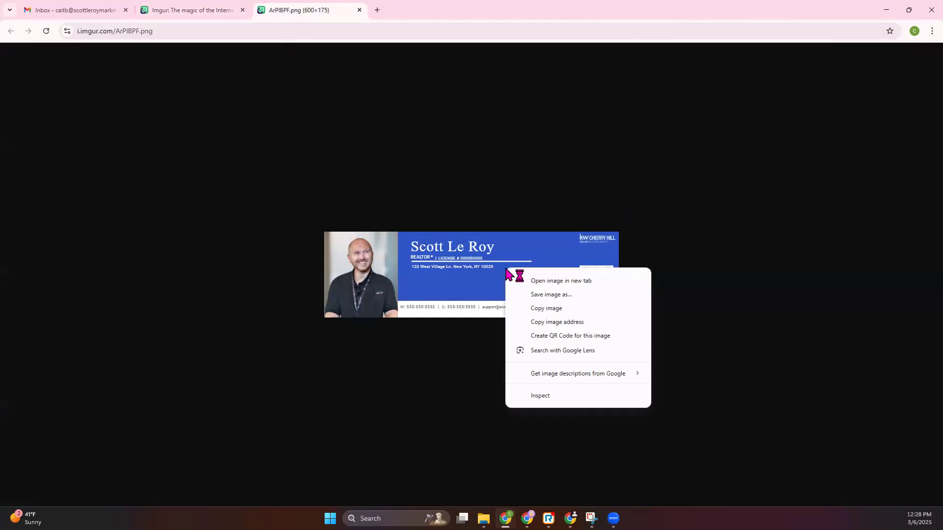
left_click(556, 322)
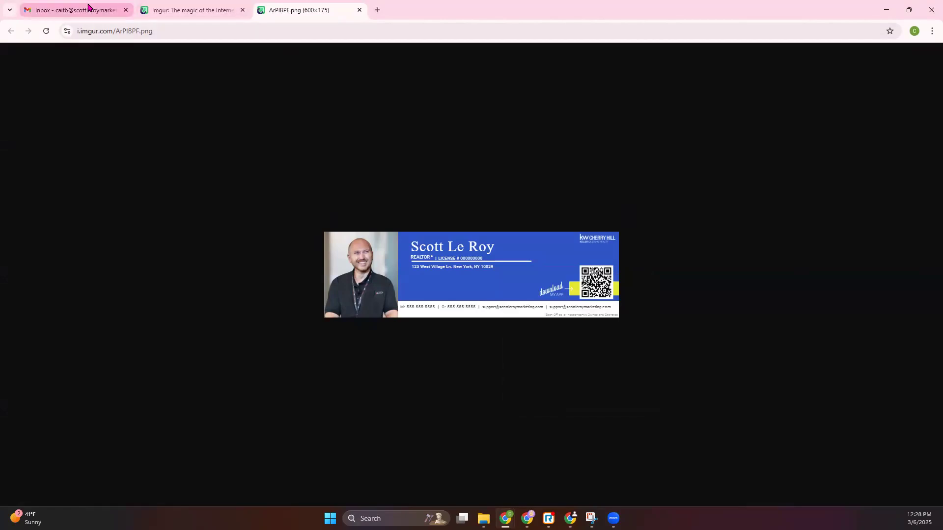
Step: Return to Gmail and open the Signature section of the full general settings
left_click(89, 8)
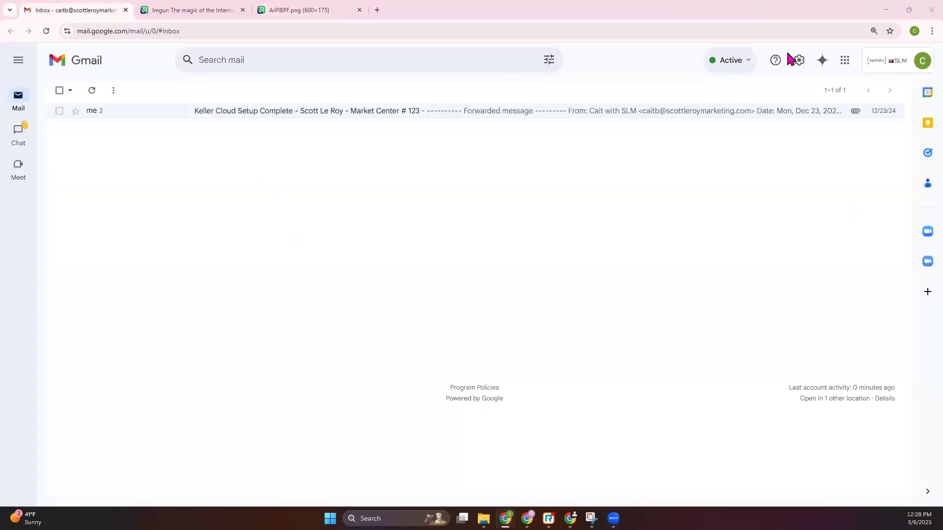
left_click(798, 59)
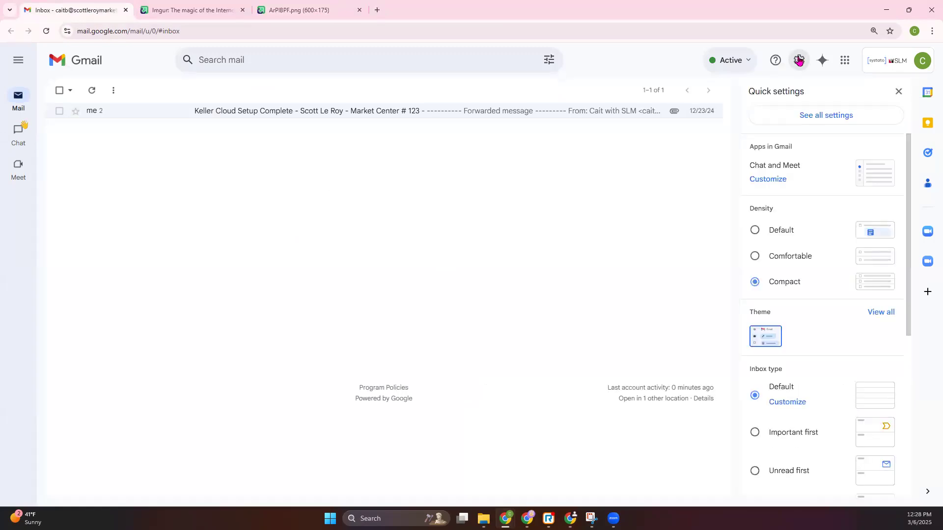
left_click(817, 116)
scroll(295, 171, "down", 4)
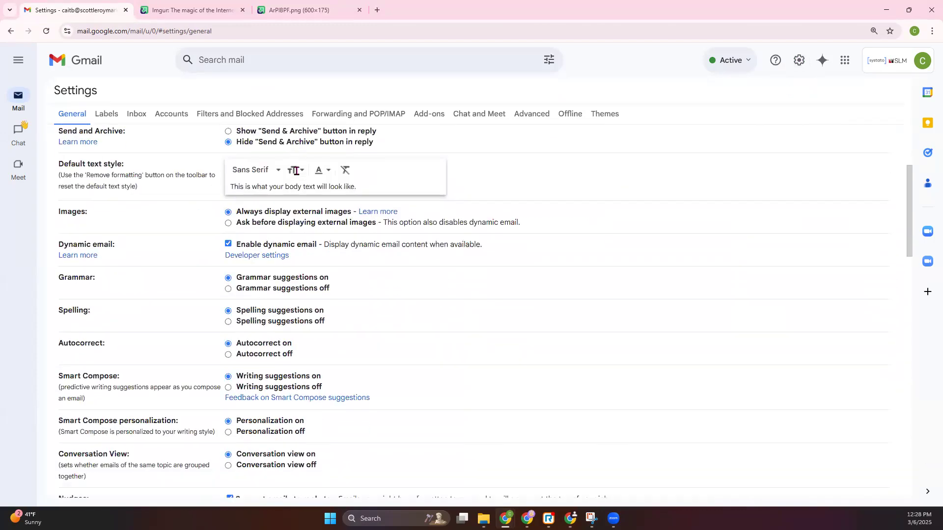
scroll(295, 170, "down", 15)
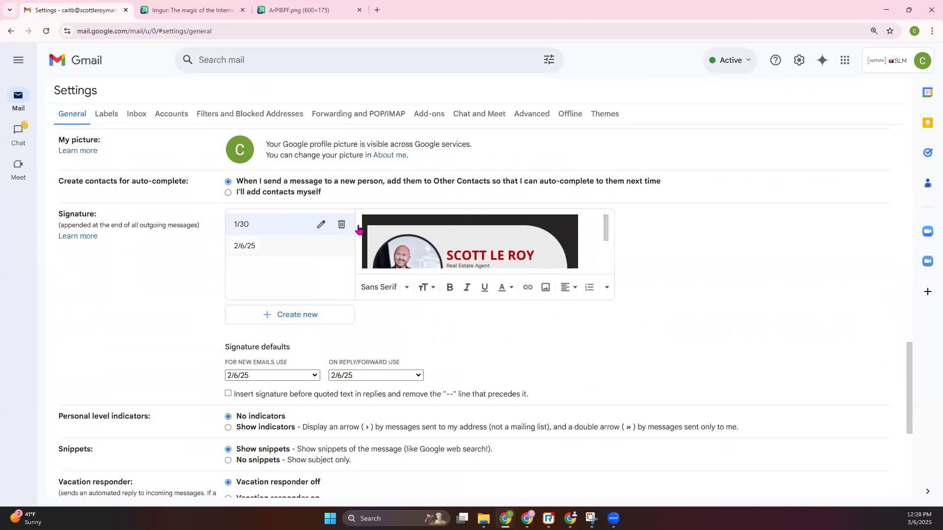
Step: Delete the existing "1/30" and "2/6/25" signatures
left_click(341, 224)
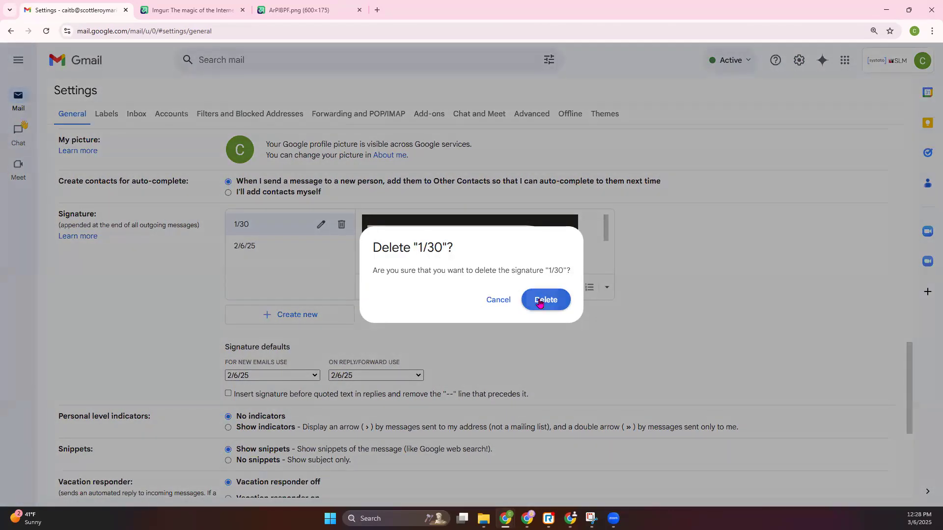
left_click(540, 297)
left_click(571, 307)
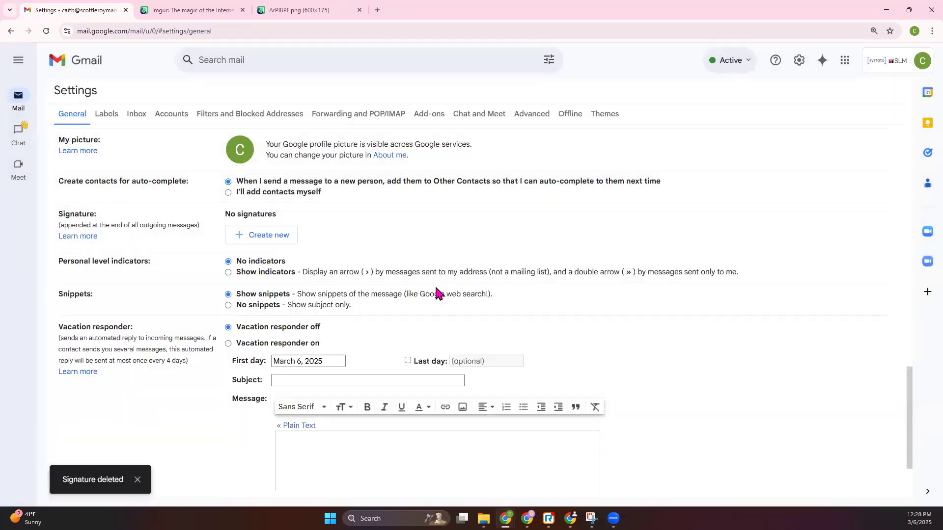
Step: Create a new email signature named "class 3/6"
left_click(288, 238)
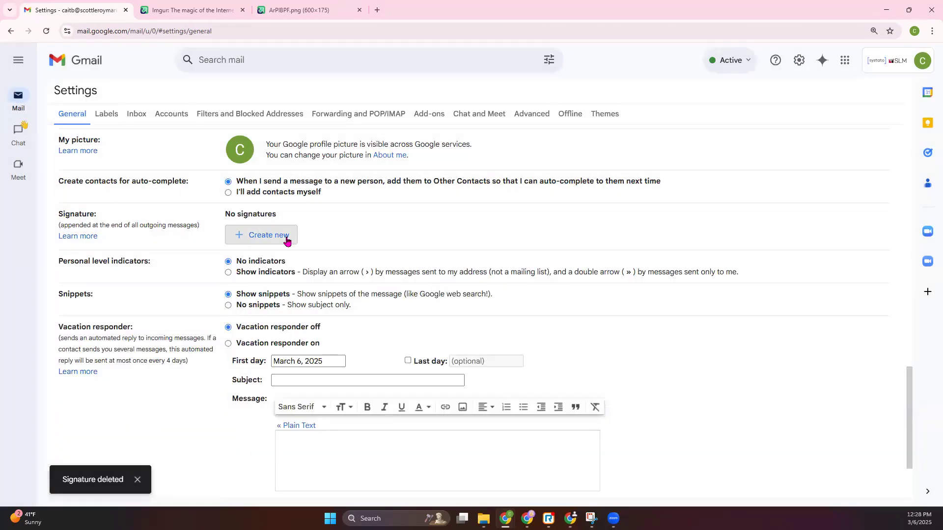
type("c")
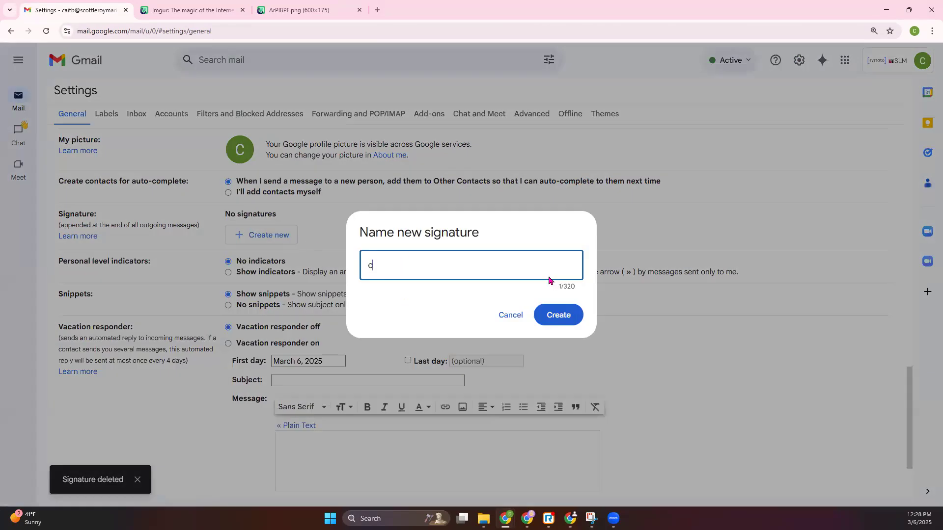
type("lass 3/6")
key("Return")
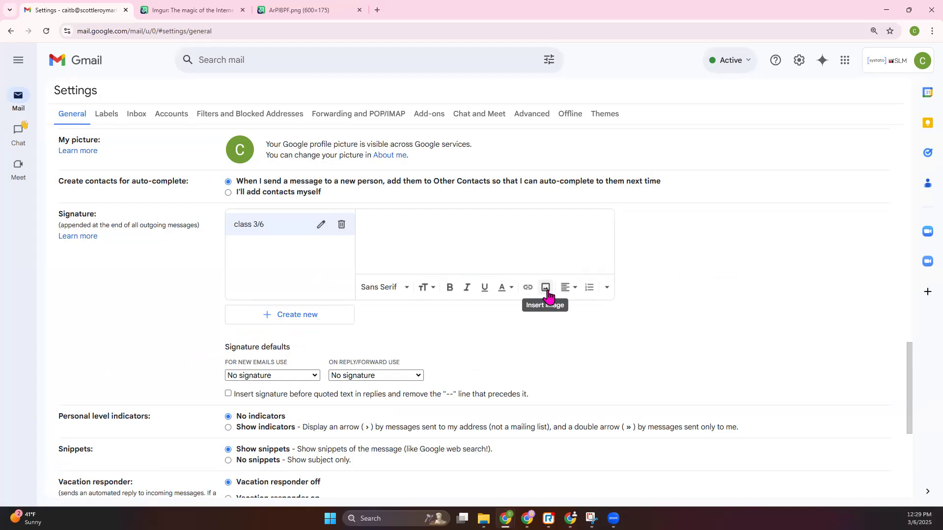
left_click(547, 289)
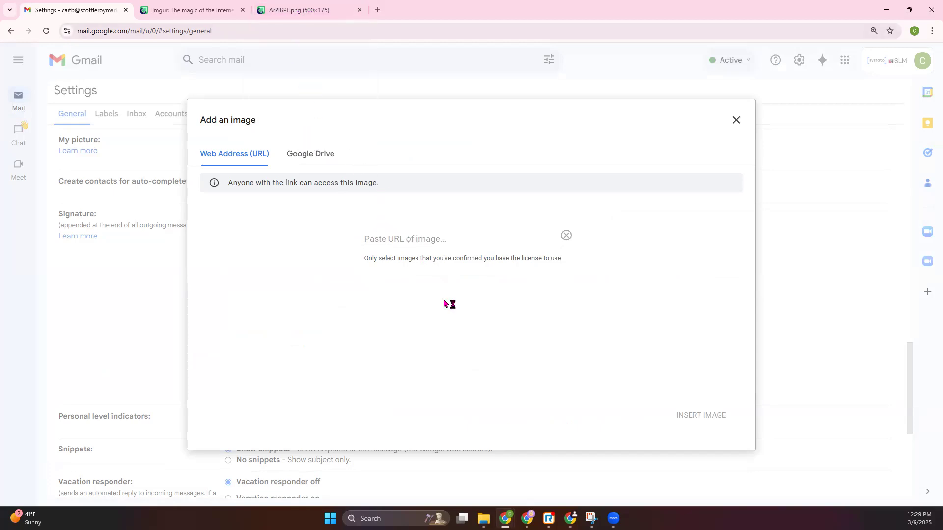
left_click(400, 239)
right_click(403, 240)
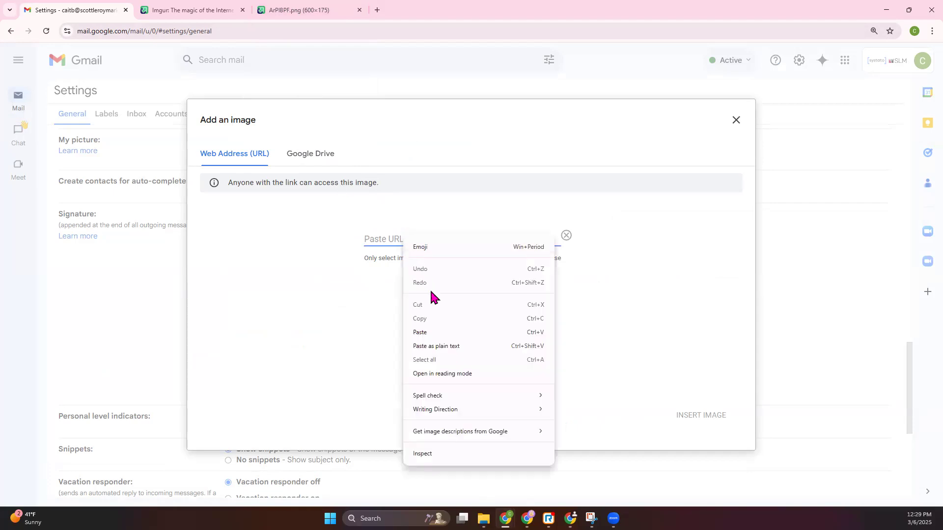
left_click(433, 338)
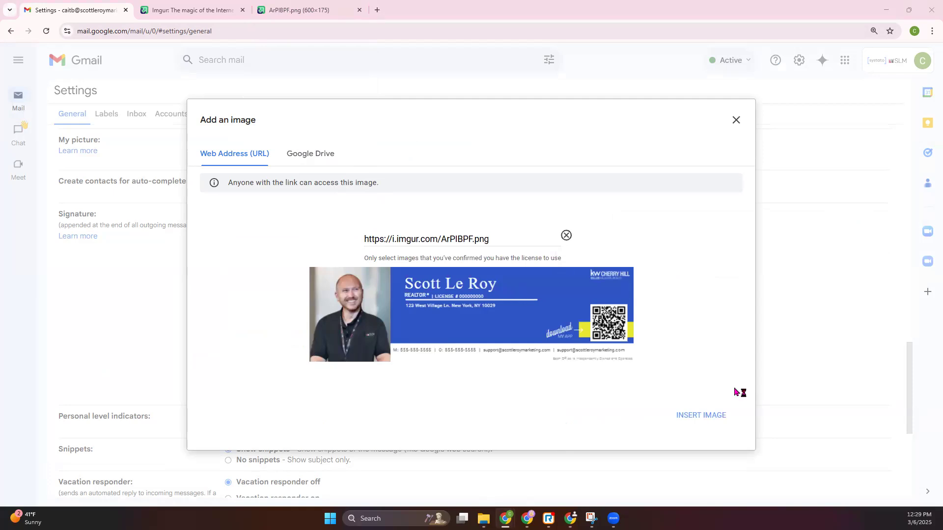
left_click(708, 415)
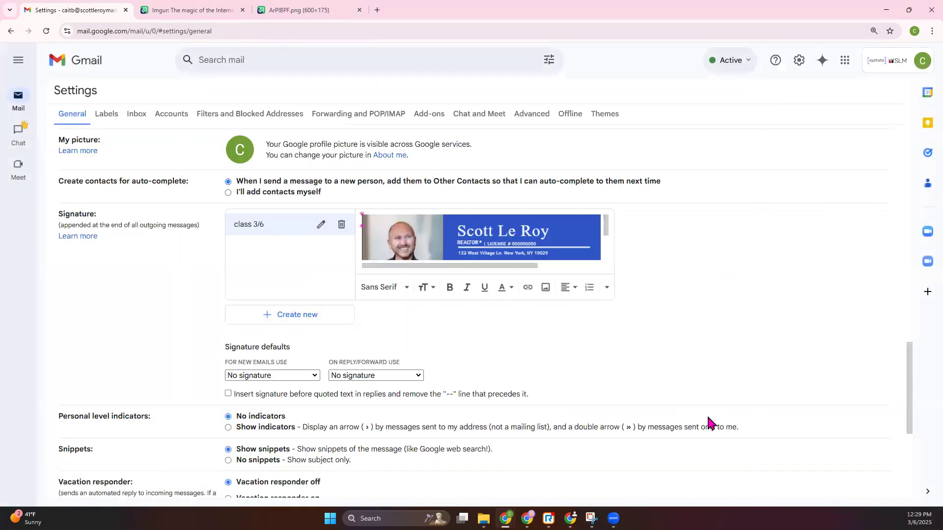
Step: Try the large and medium sizes on the signature image and set it back to original size
left_click(531, 239)
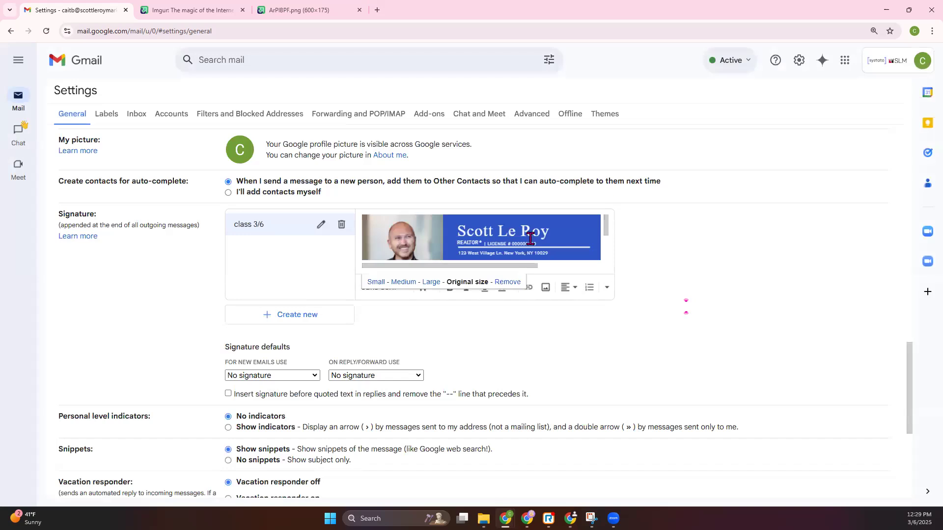
left_click(431, 282)
left_click(395, 282)
left_click(459, 282)
Step: Set "class 3/6" as the default signature for new emails and for replies and forwards, and save the settings changes
scroll(489, 216, "down", 4)
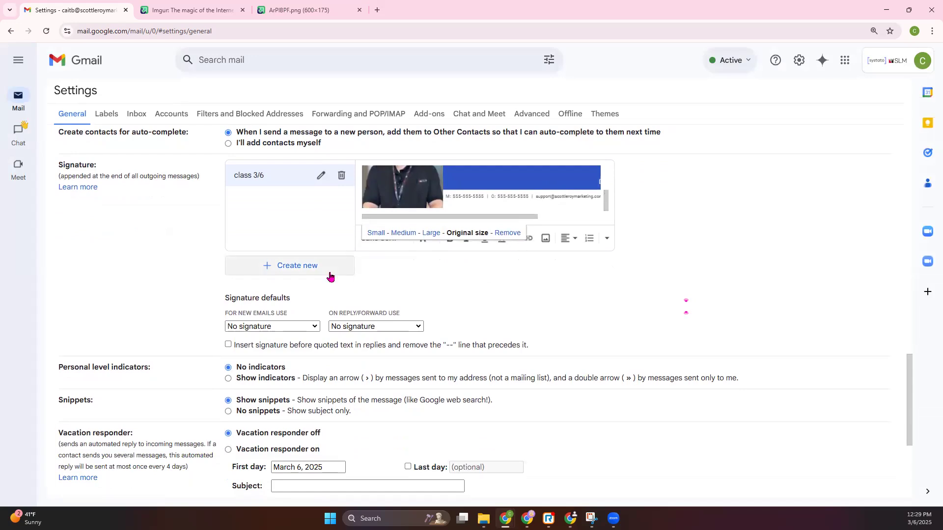
scroll(297, 302, "down", 1)
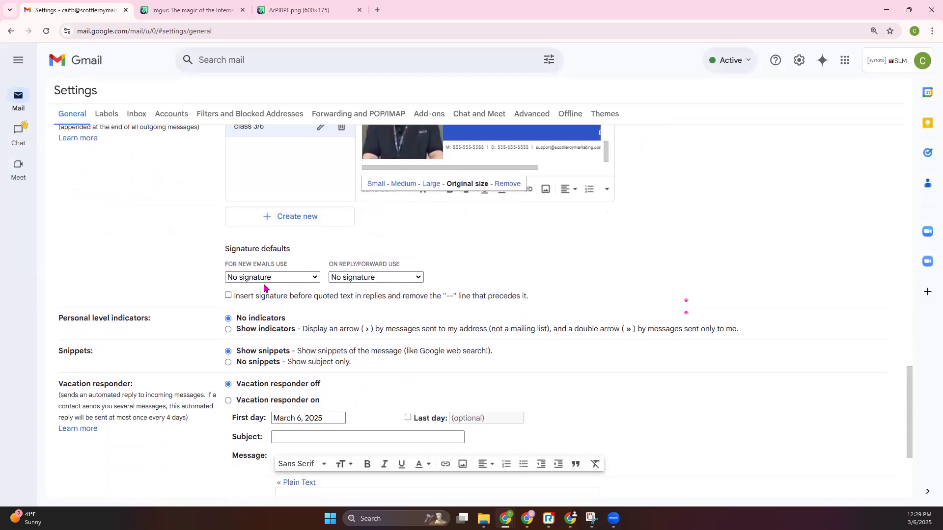
left_click_drag(225, 251, 273, 250)
left_click(332, 253)
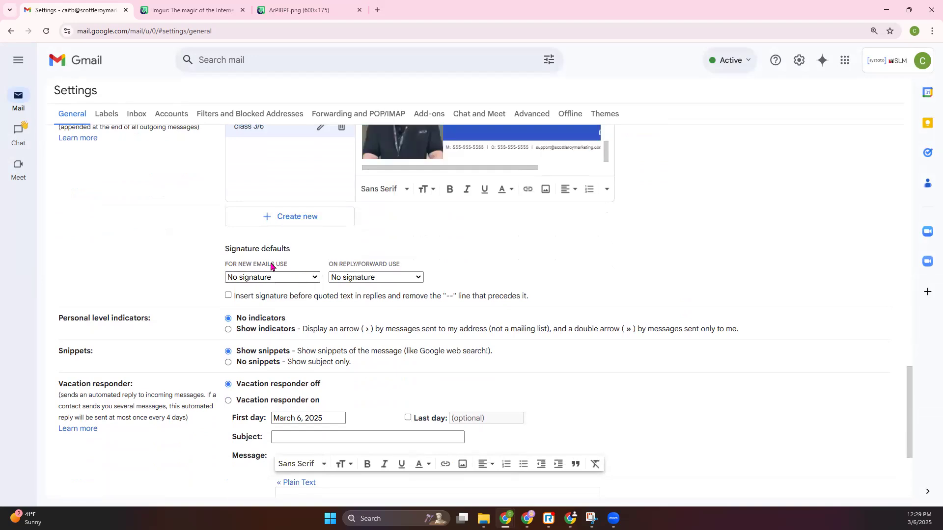
left_click(289, 279)
left_click(289, 303)
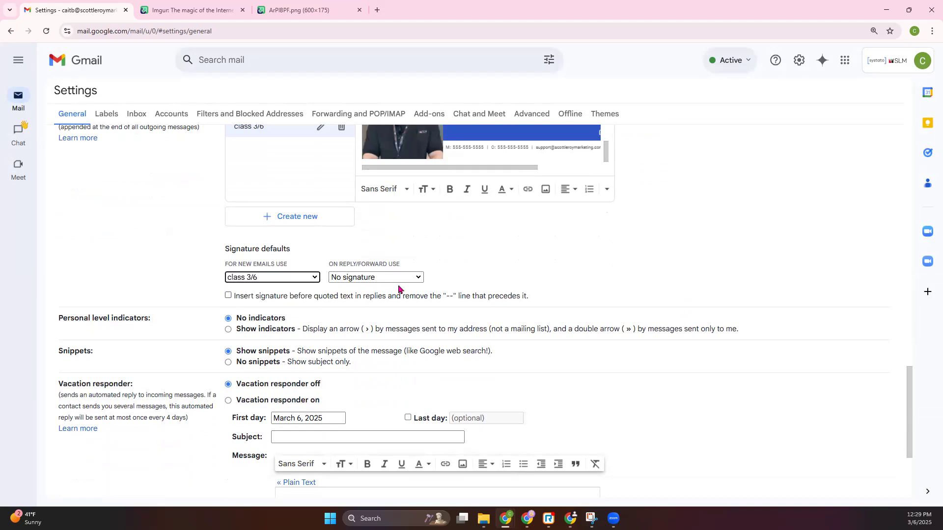
left_click(398, 278)
left_click(397, 302)
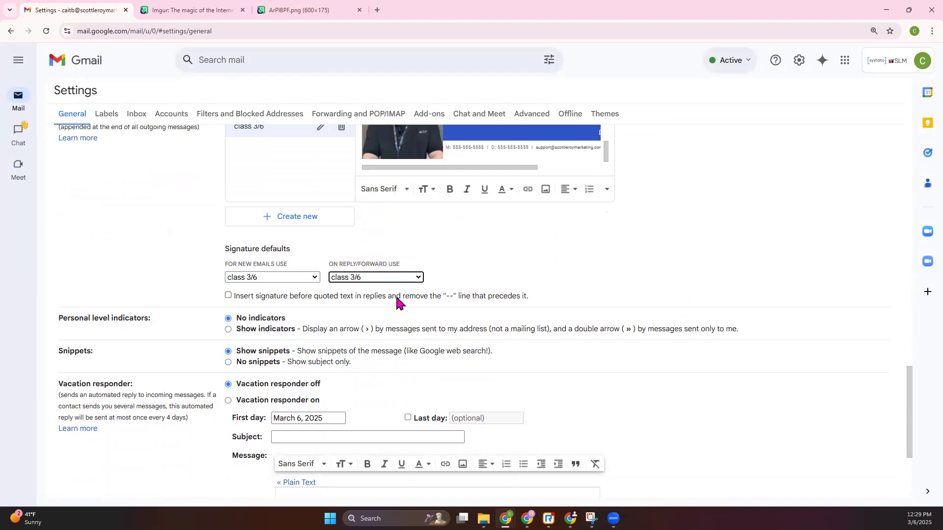
scroll(381, 282, "down", 3)
scroll(378, 283, "down", 1)
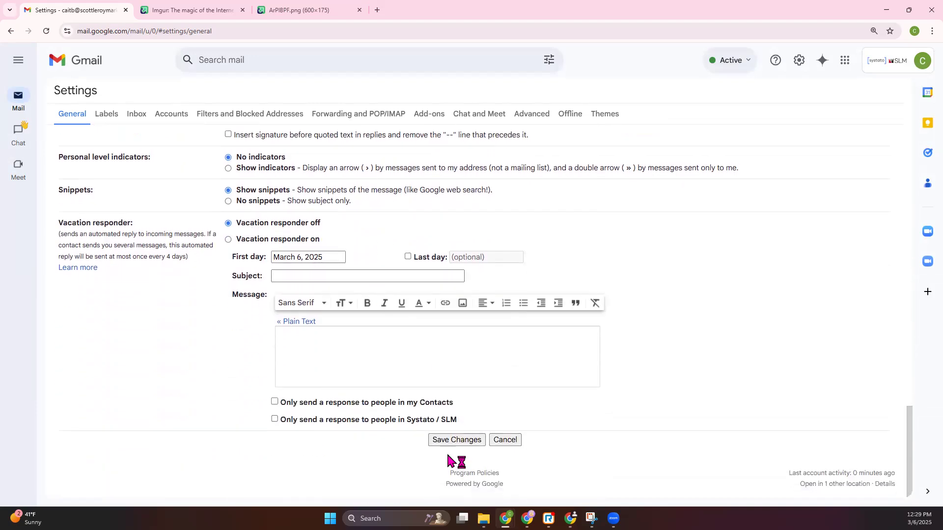
left_click(435, 440)
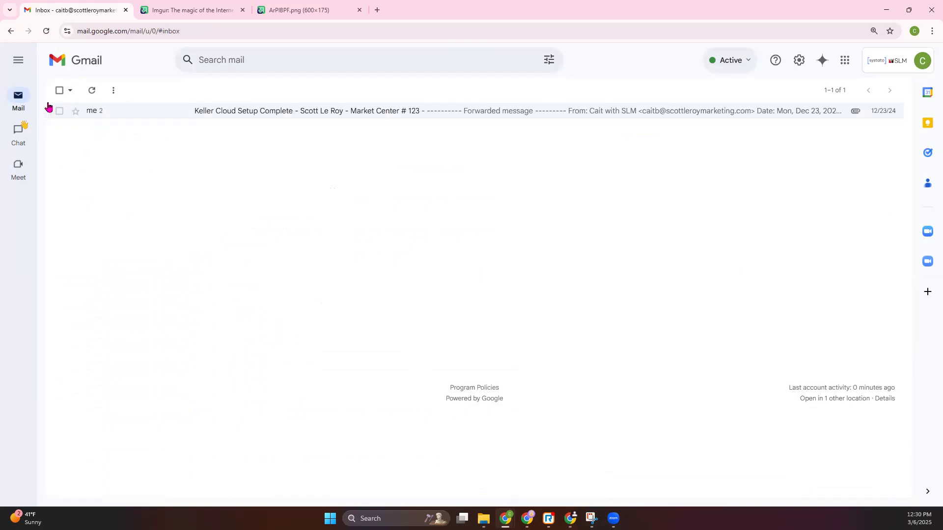
Step: Expand the mailbox navigation and open a new blank message to check the signature
left_click(20, 64)
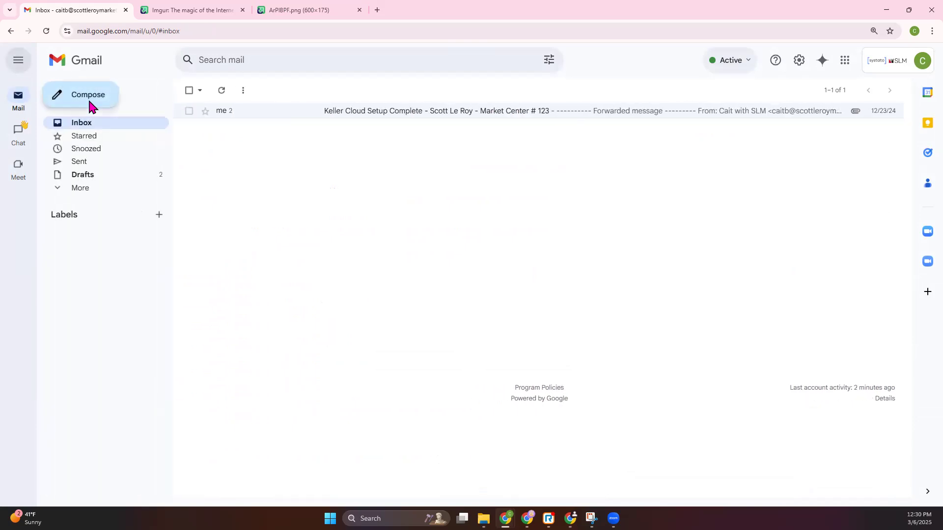
left_click(90, 100)
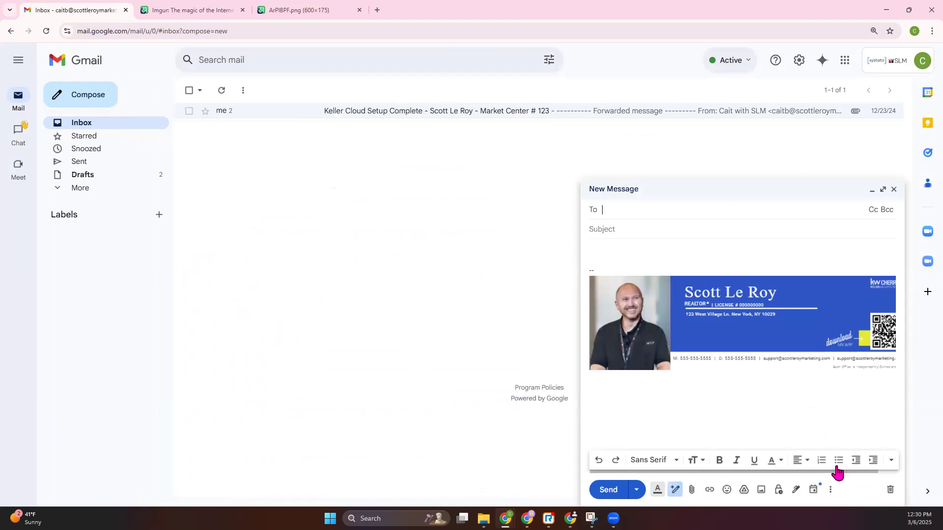
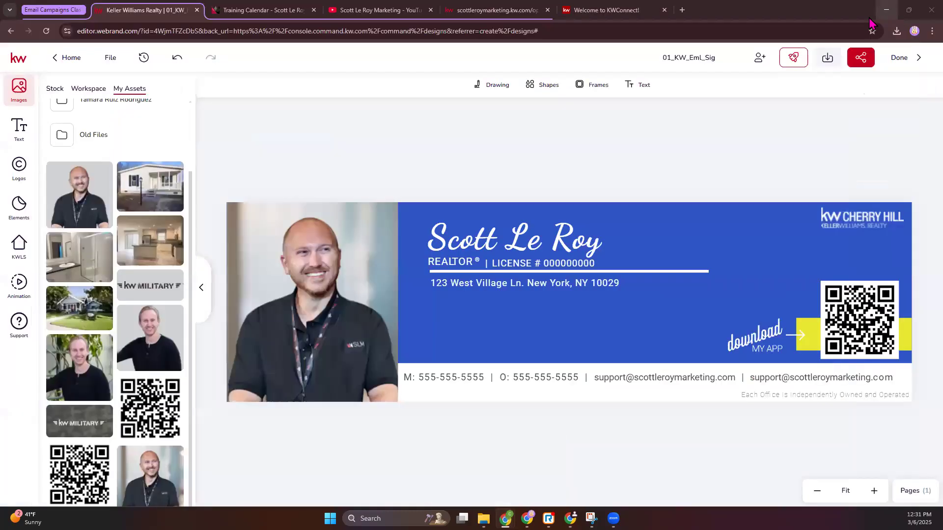
Step: Switch from Gmail back to the KW design editor, close the finished signature design and start a new social design
left_click(886, 10)
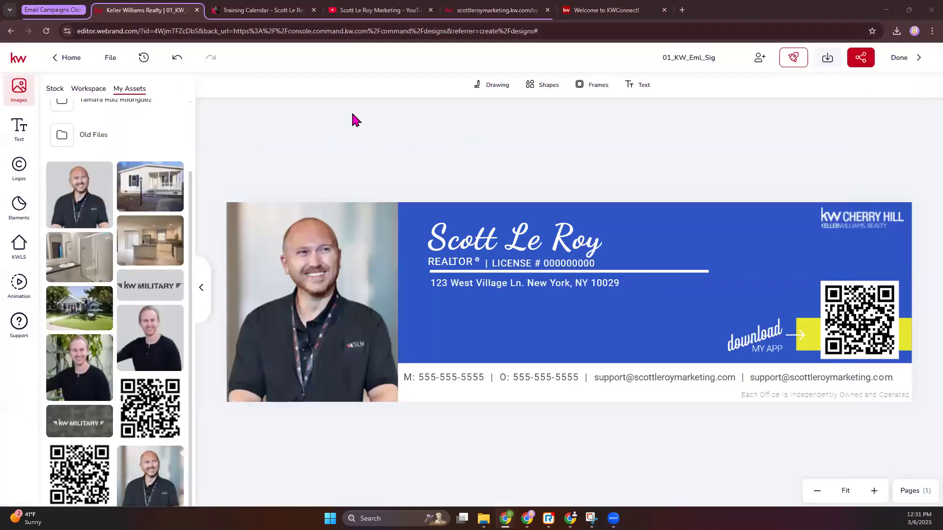
left_click(895, 63)
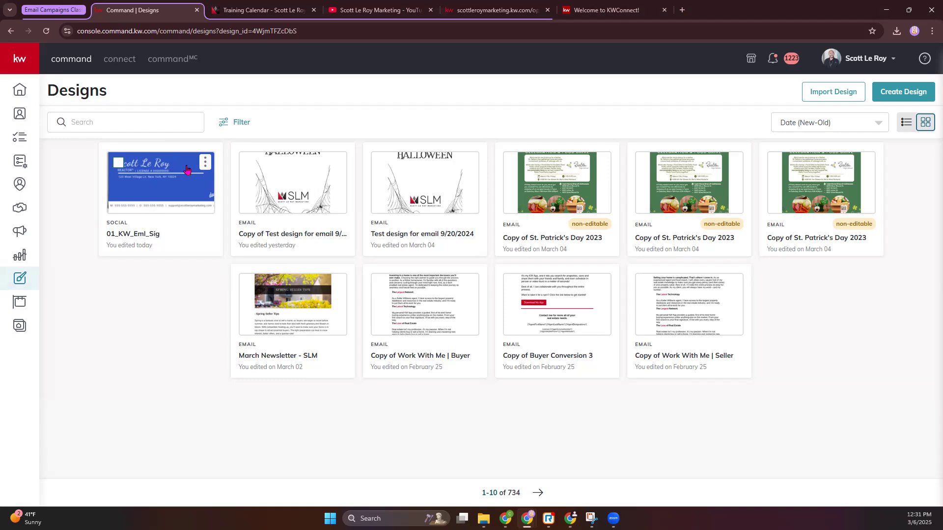
left_click(904, 92)
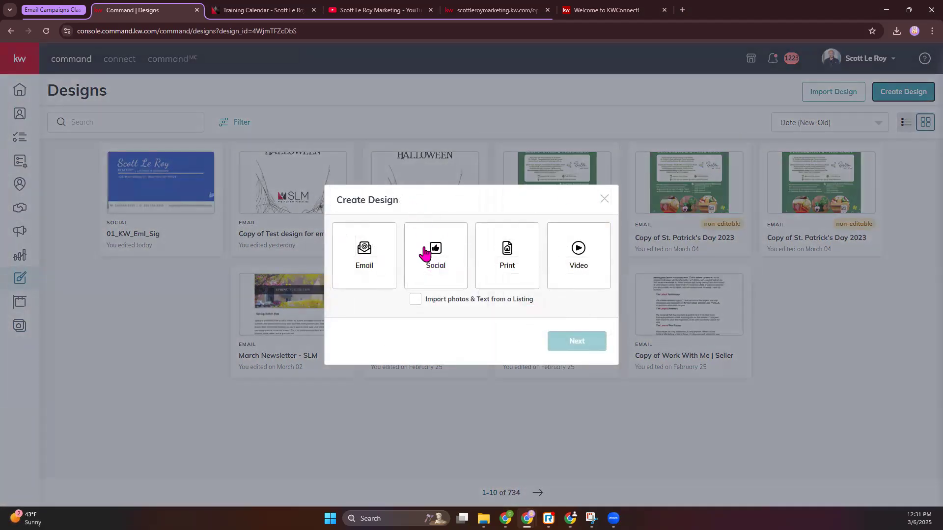
left_click(425, 254)
left_click(582, 347)
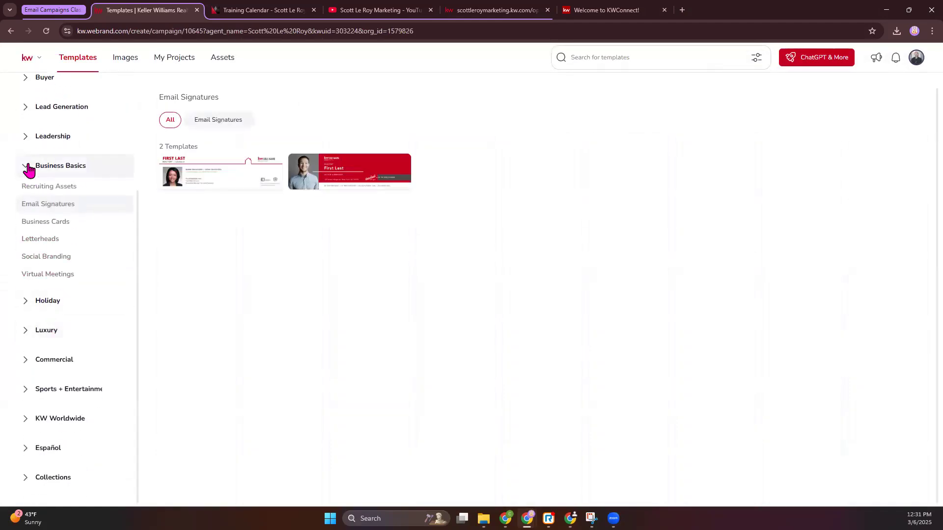
Step: Open the Open House templates under Listings and view the ones in Standard Postcards format
left_click(28, 169)
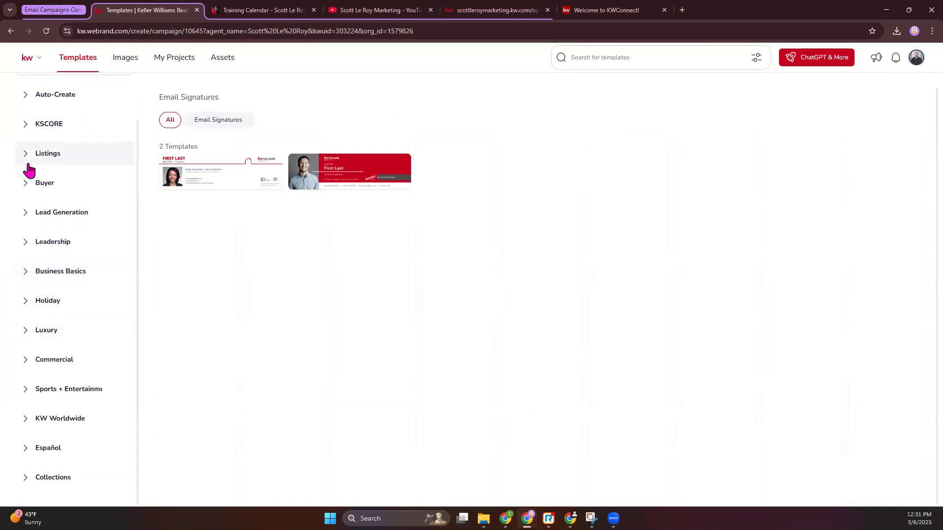
left_click(26, 155)
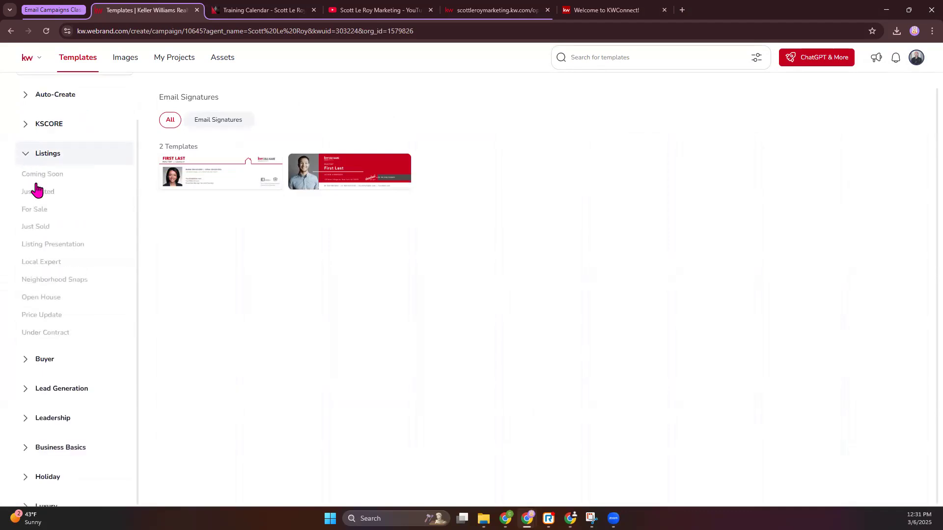
left_click(49, 300)
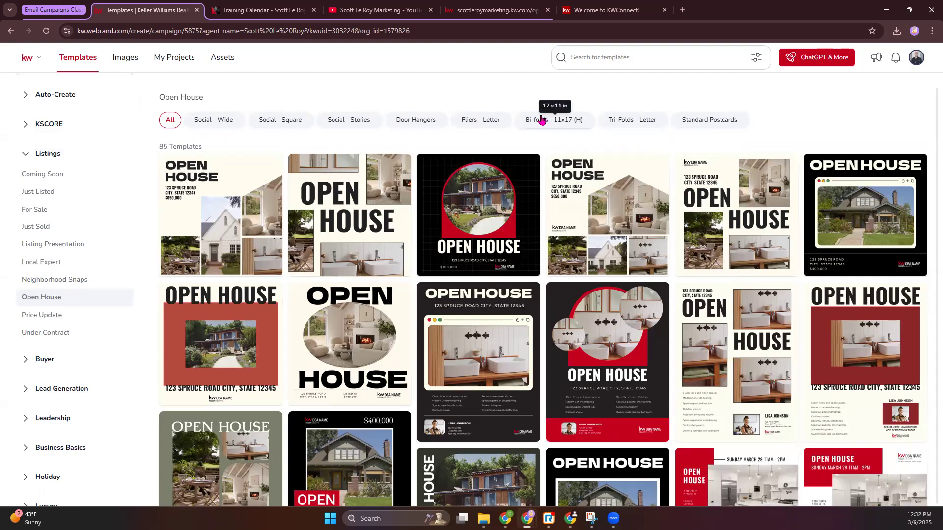
left_click(708, 121)
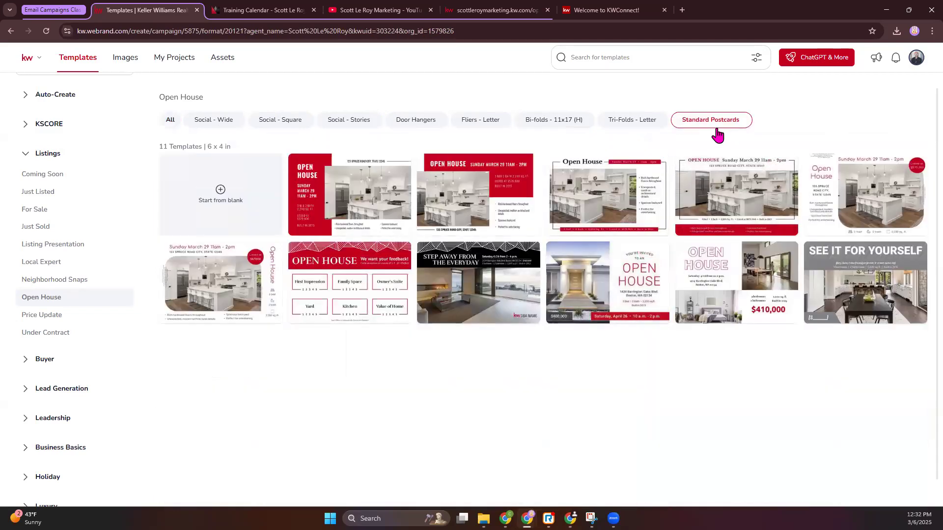
mouse_move(471, 224)
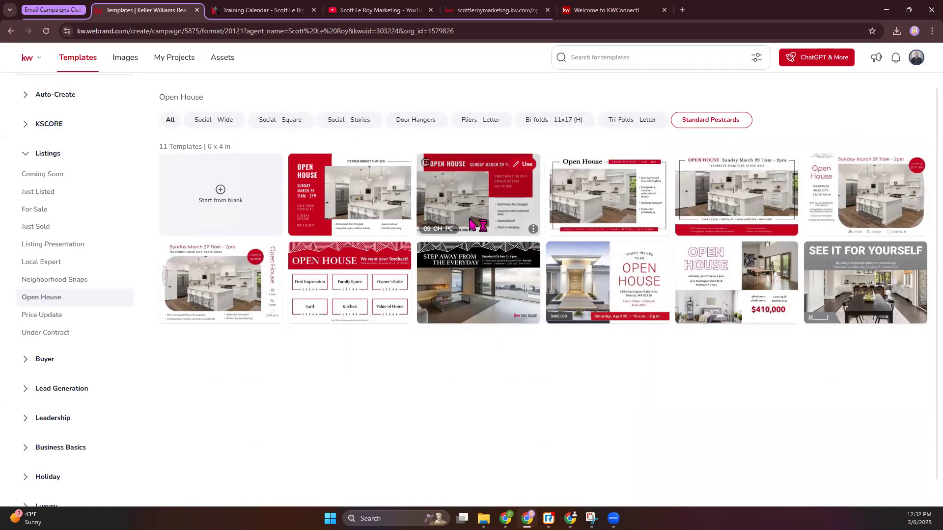
mouse_move(581, 215)
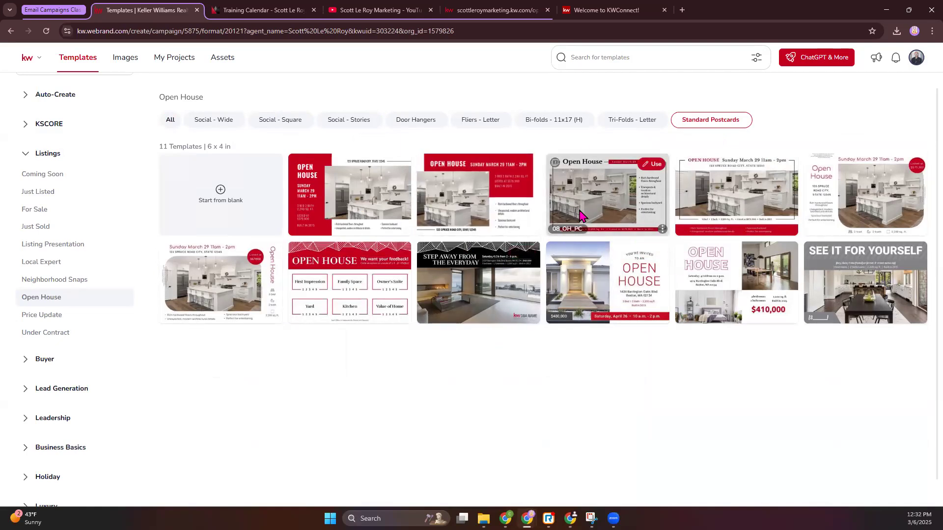
Step: Filter the Open House templates to Social - Square and start a design from the OH24_Sq-06 template
left_click(289, 127)
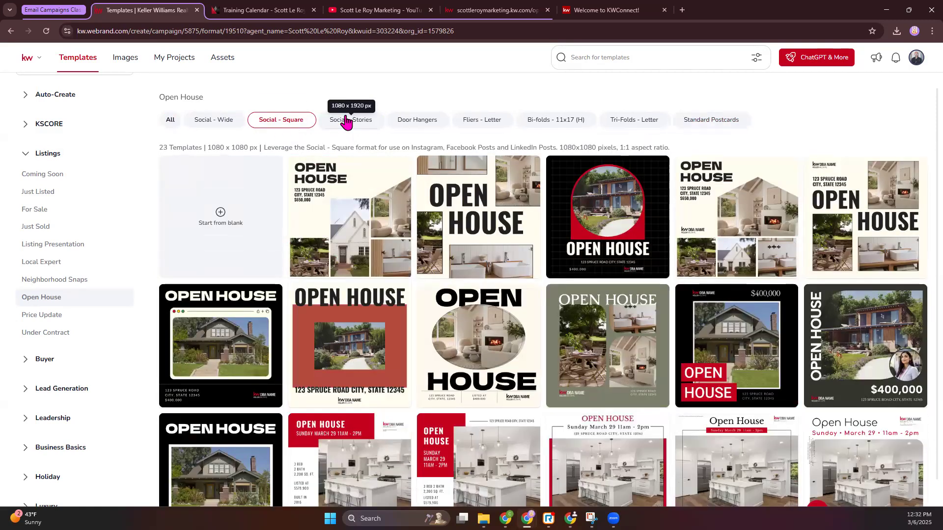
mouse_move(365, 189)
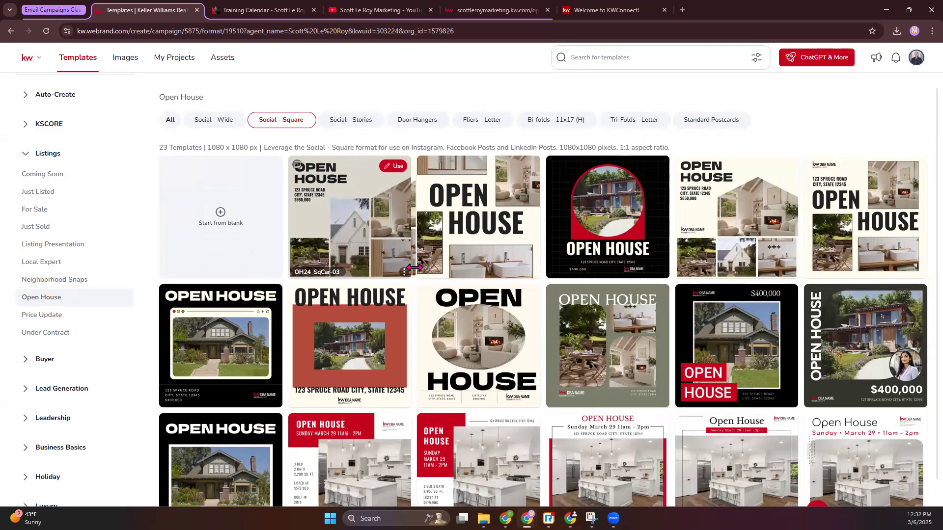
mouse_move(732, 351)
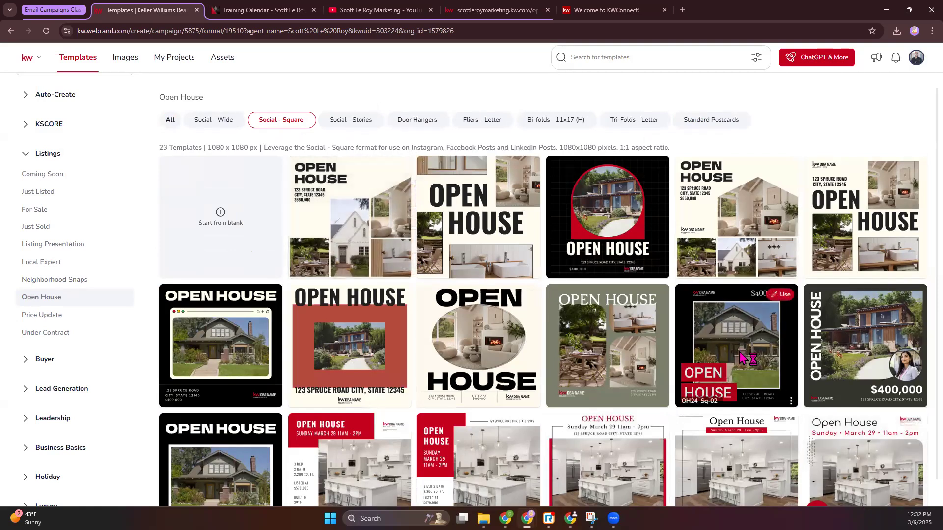
scroll(731, 351, "down", 1)
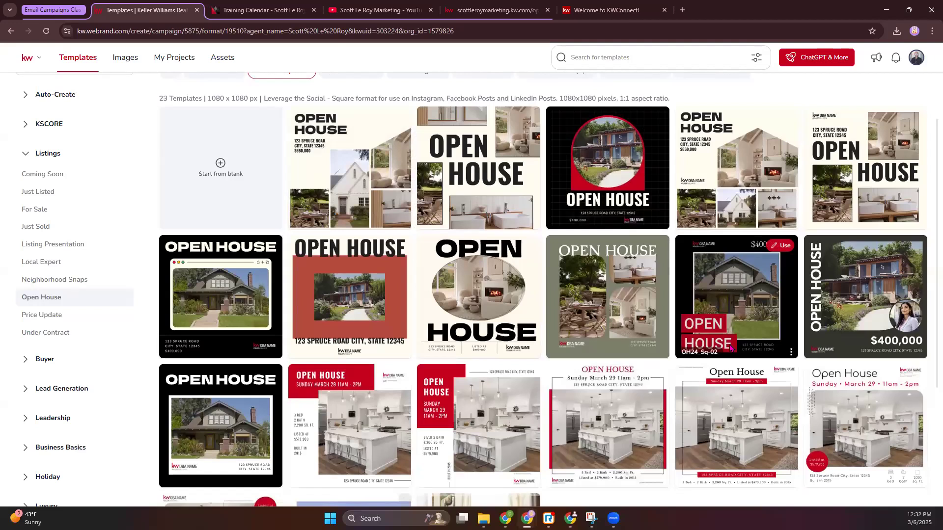
mouse_move(760, 167)
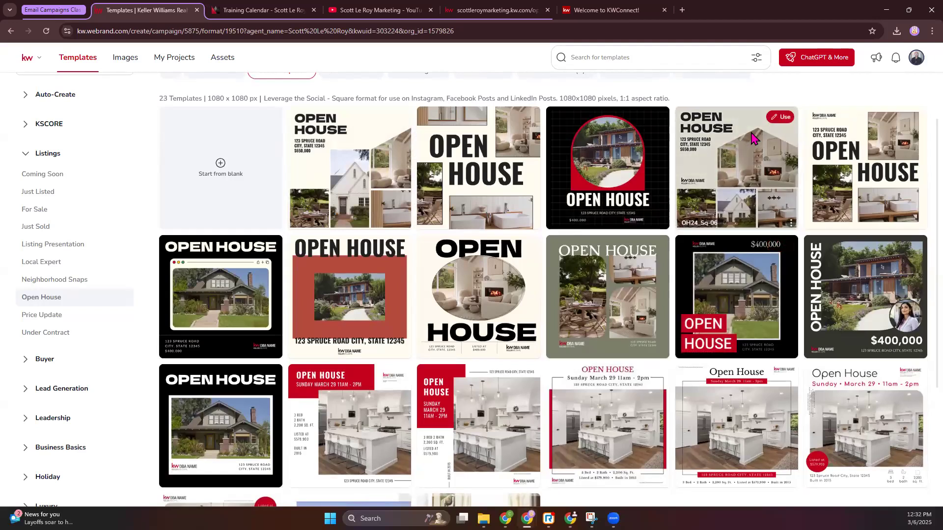
left_click(781, 118)
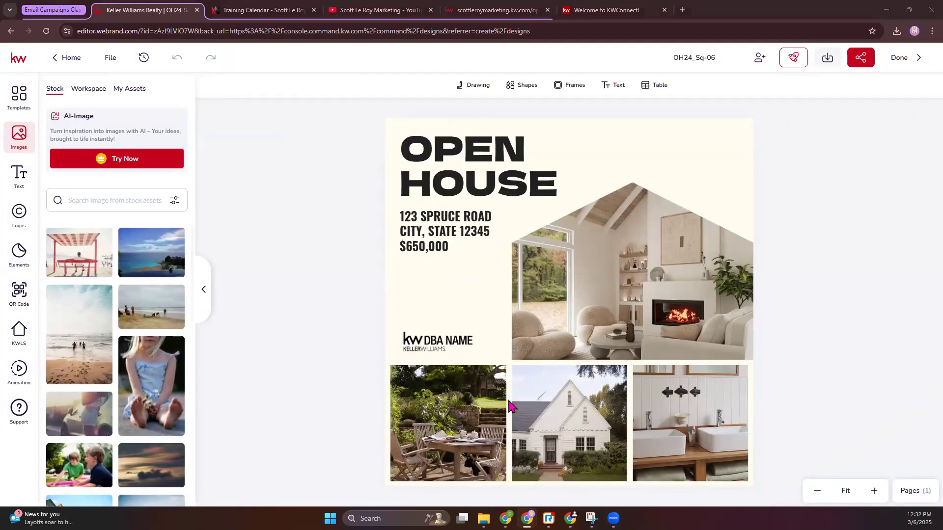
Step: Copy the property address from the open house page's welcome heading and return to the design
left_click(510, 10)
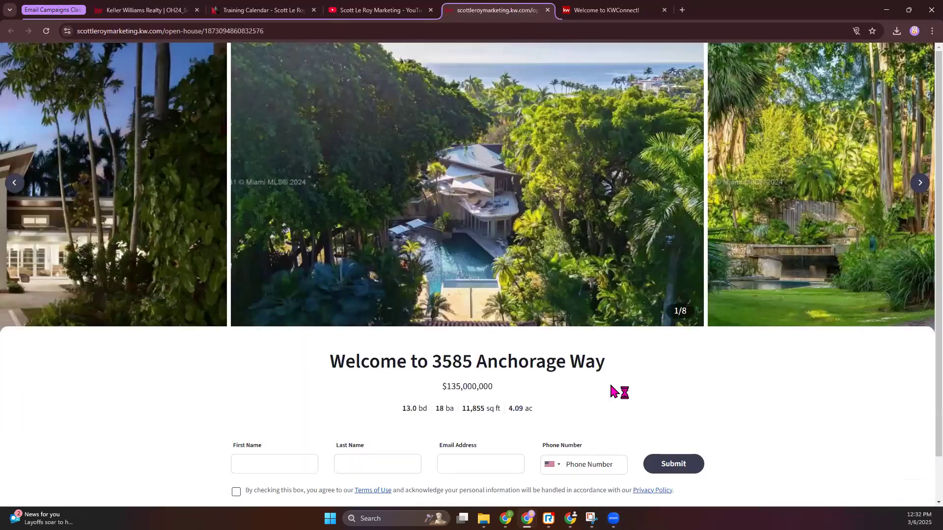
left_click_drag(611, 366, 432, 364)
key("ctrl+c")
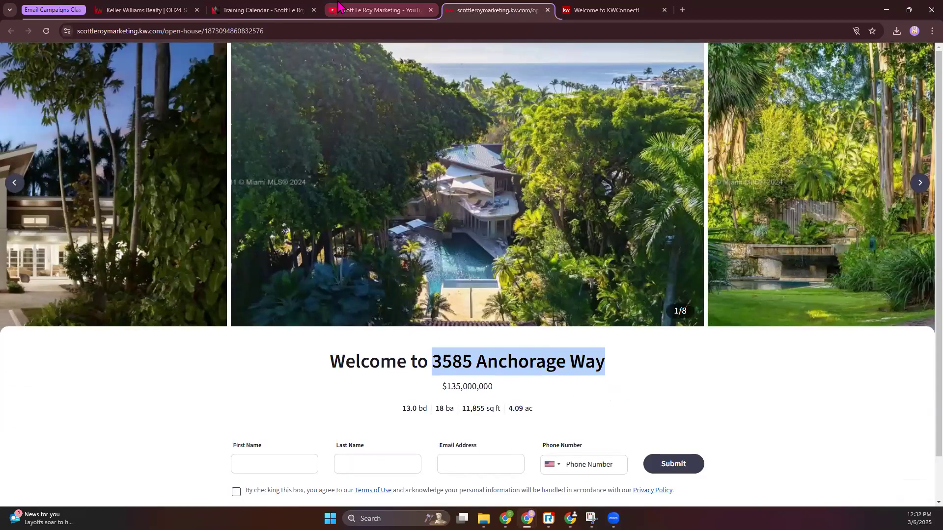
left_click(142, 10)
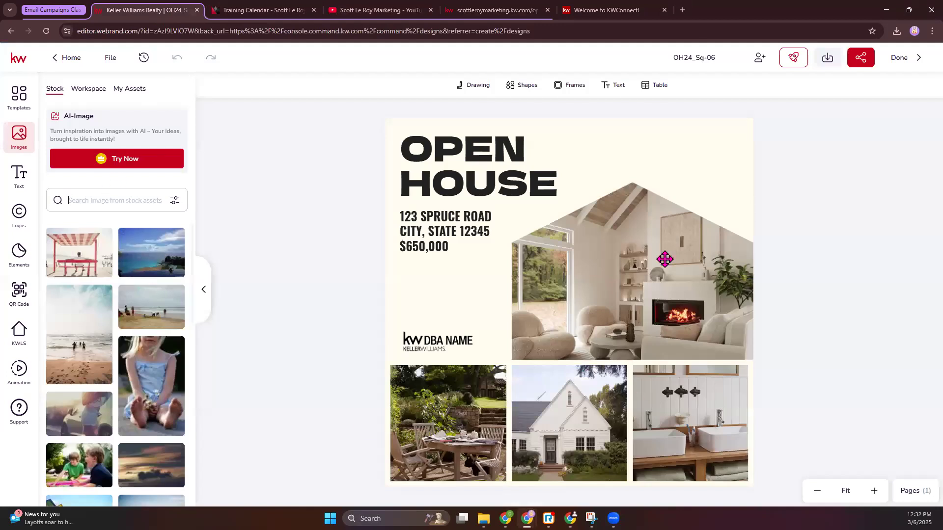
Step: Search the KWLS listings by listing address with the copied property address and select the matching Miami listing
left_click(643, 343)
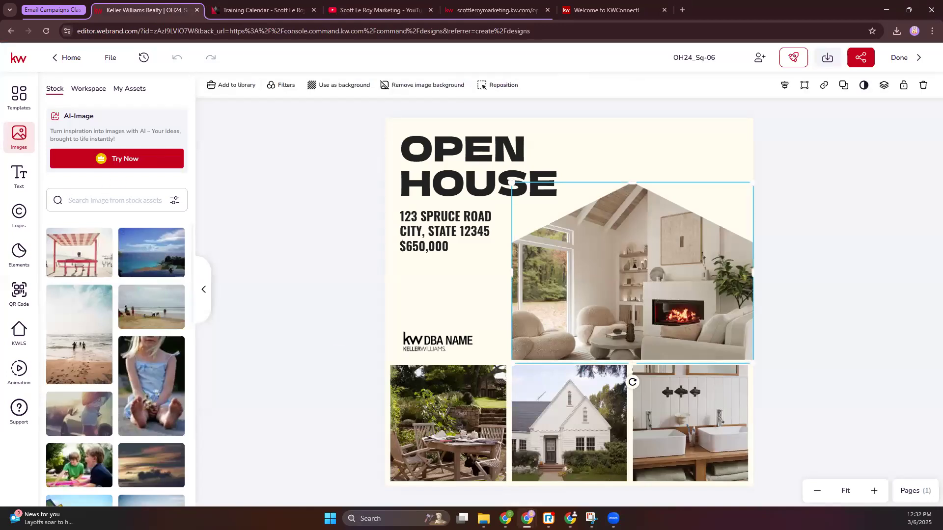
left_click(25, 330)
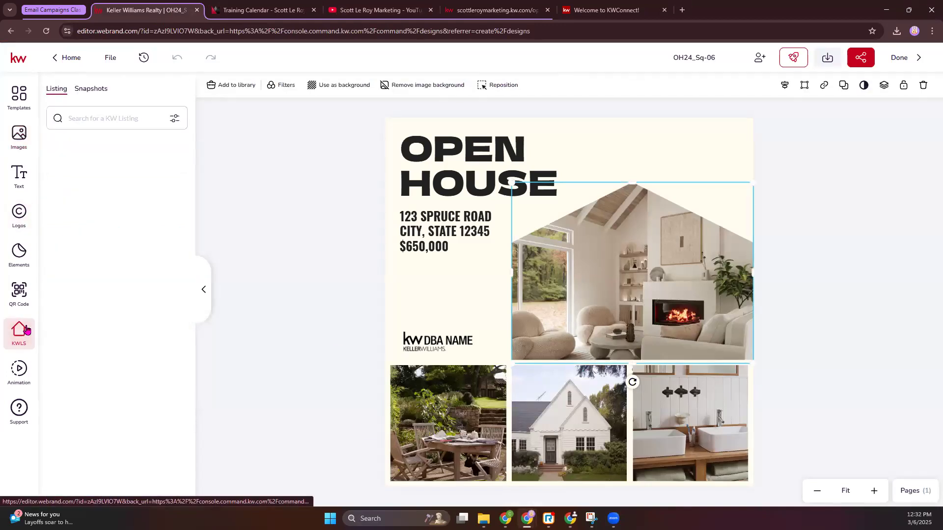
left_click(112, 117)
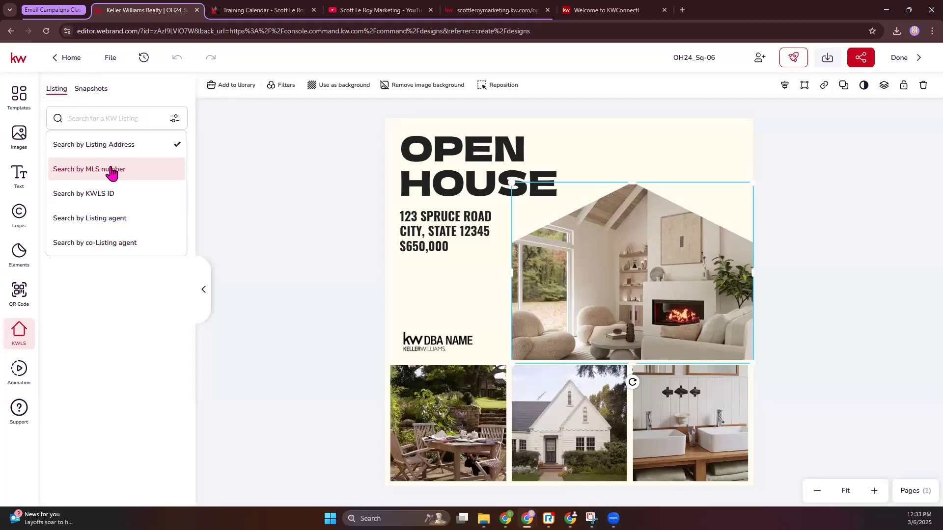
left_click(116, 124)
key("ctrl+v")
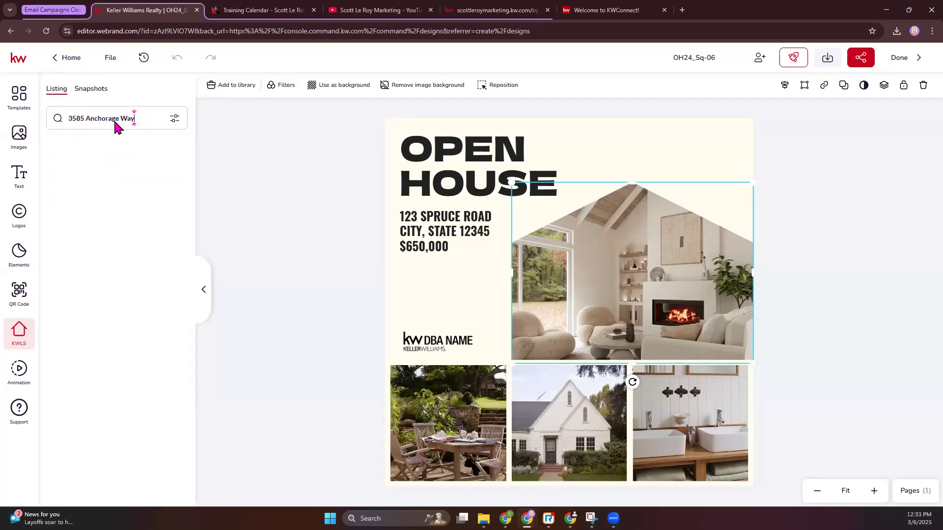
key("Return")
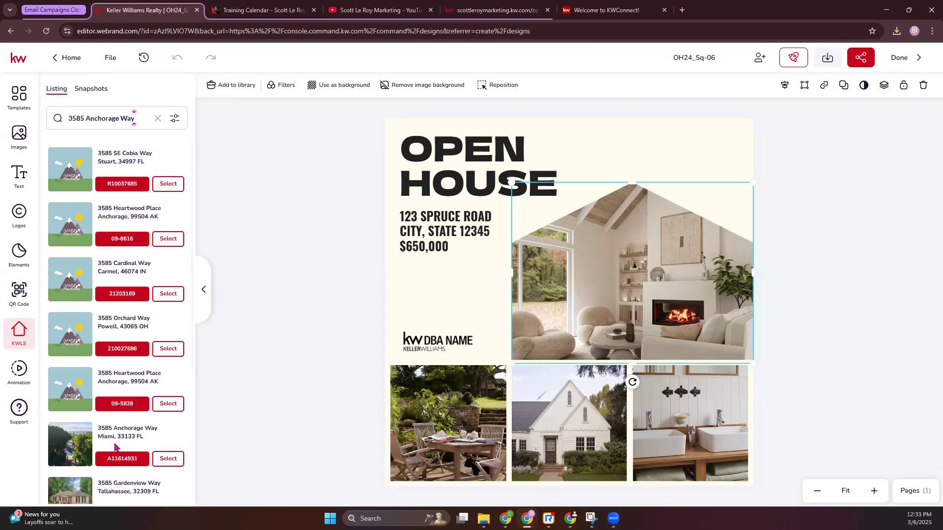
left_click(168, 458)
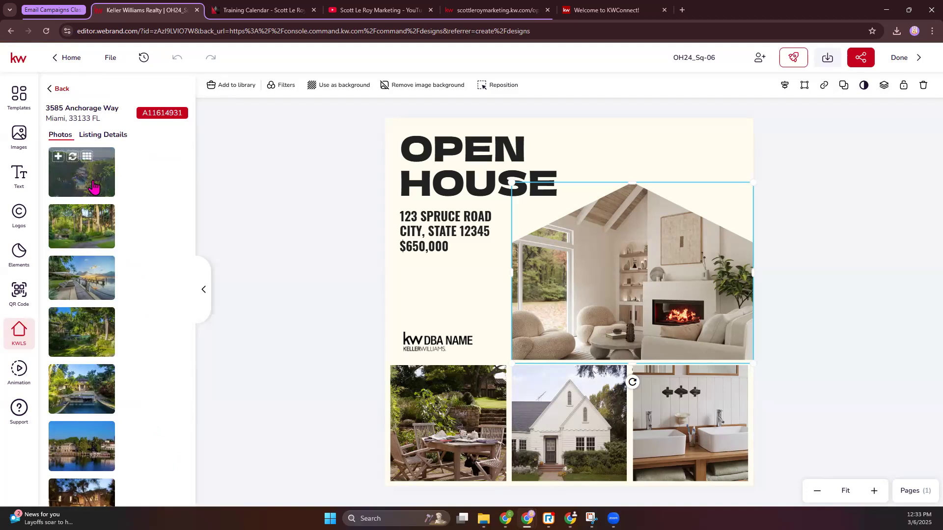
Step: Review the selected listing's details down to the property description and return to its photos
left_click(108, 135)
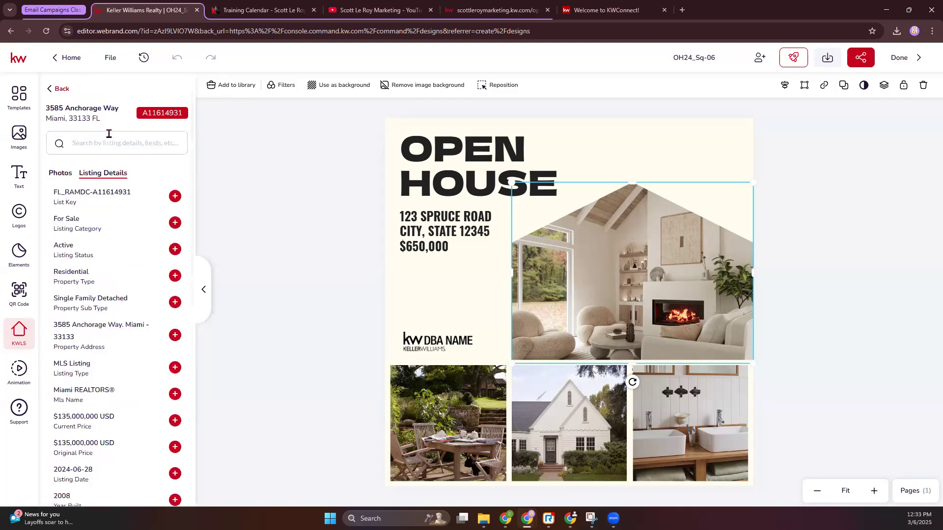
scroll(130, 245, "down", 8)
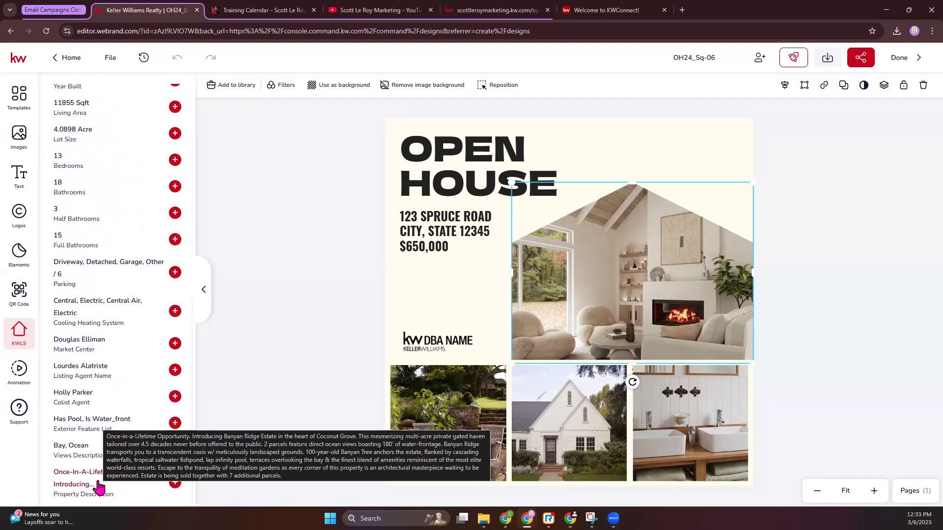
scroll(95, 154, "up", 10)
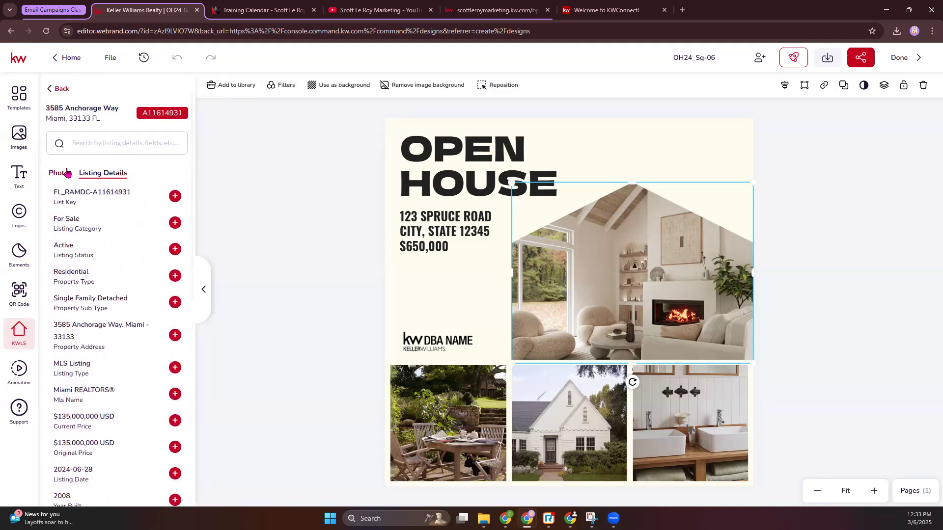
left_click(67, 172)
Step: Replace the large fireplace photo with the listing's aerial pool view and the garden table photo with its waterfront dock view
mouse_move(100, 234)
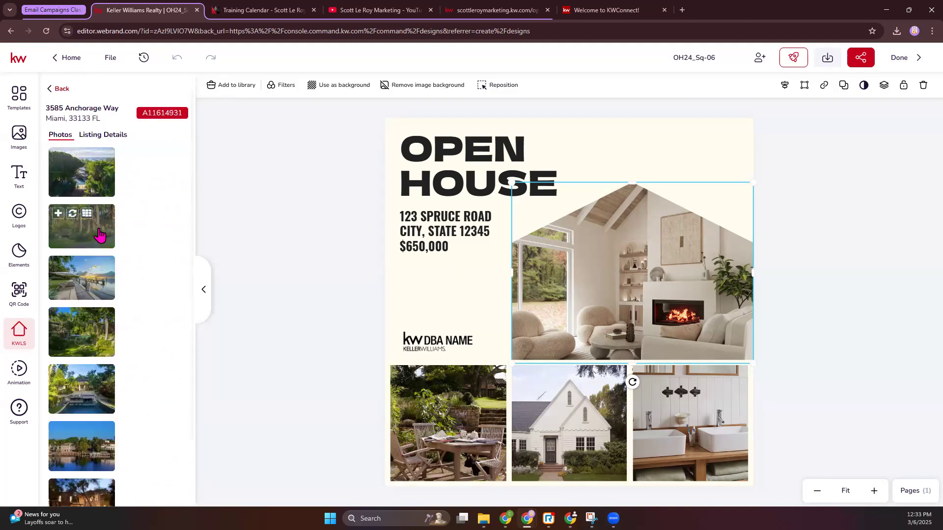
left_click(75, 159)
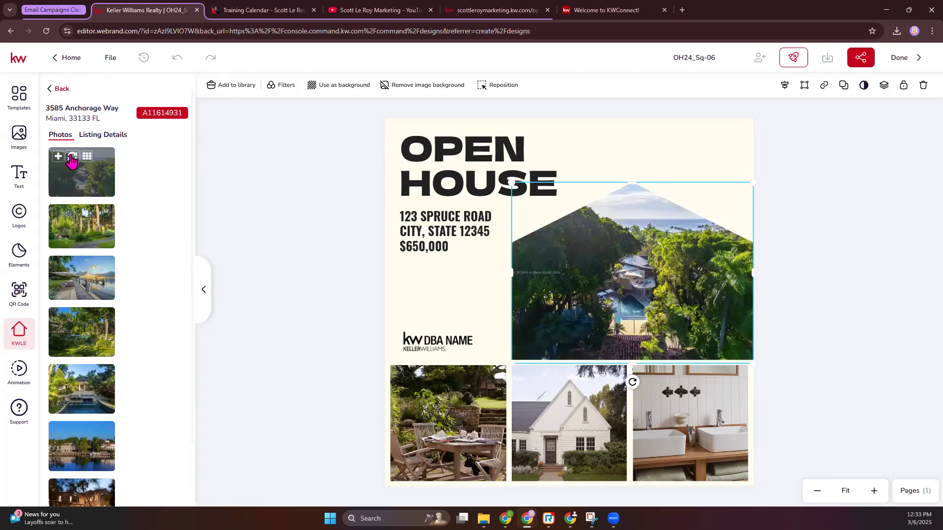
left_click(462, 413)
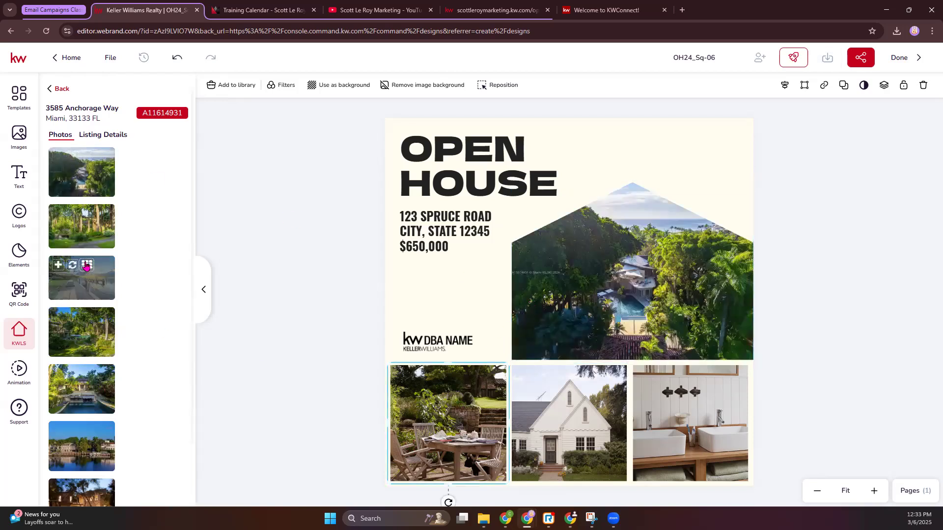
left_click(72, 268)
Step: Replace the white house photo with the listing's night-time exterior and the bathroom photo with the listing's last exterior photo
scroll(132, 394, "down", 3)
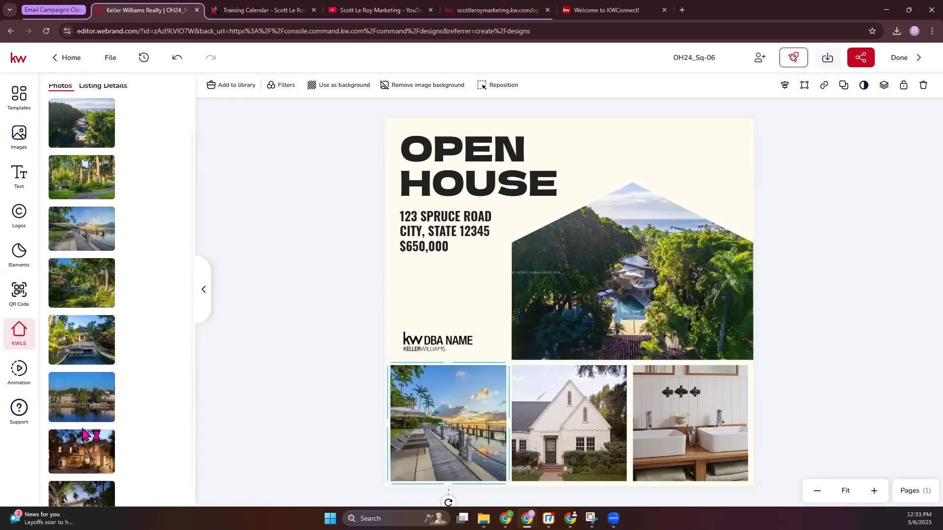
left_click(556, 438)
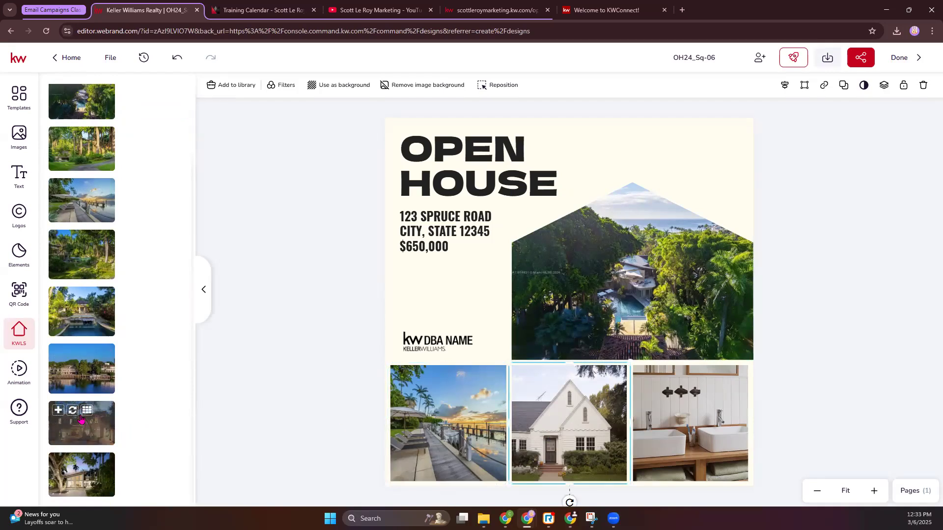
left_click(76, 417)
left_click(703, 415)
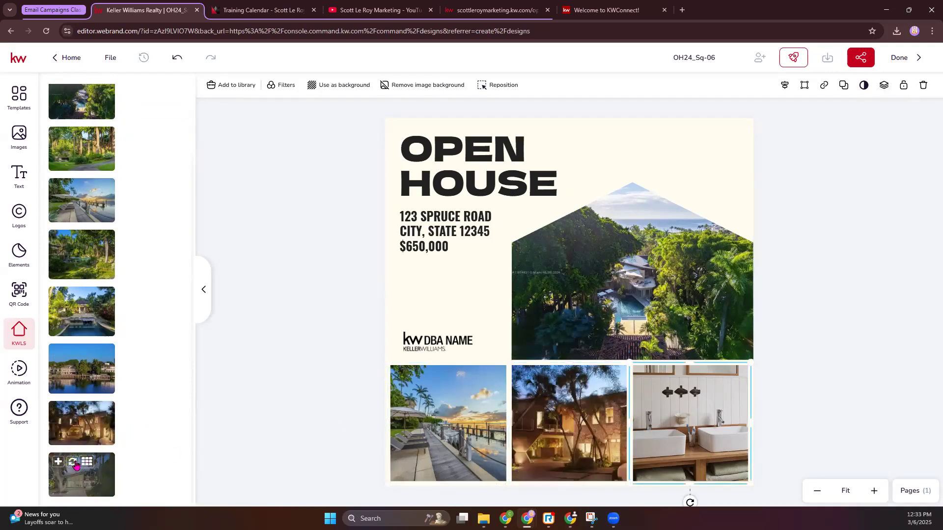
left_click(73, 465)
left_click(515, 427)
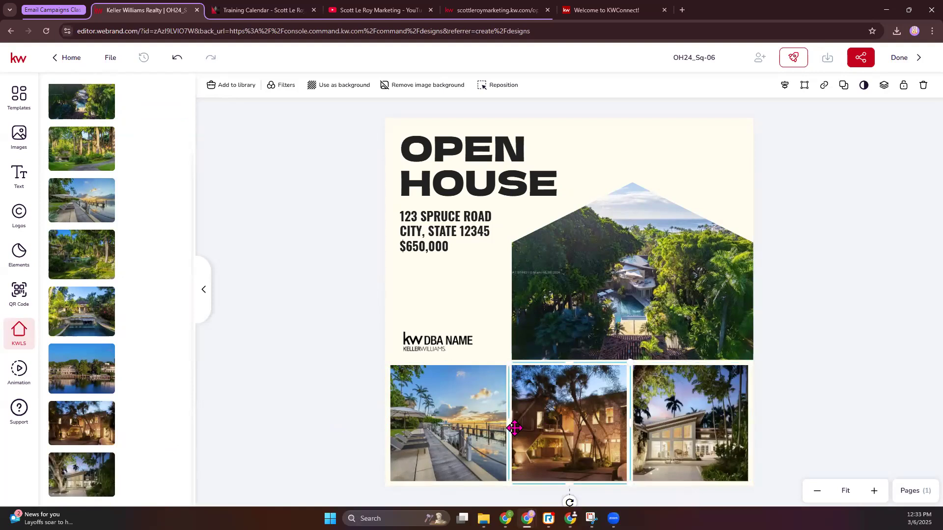
Step: Replace the brown house's night-time photo with the listing's pool view and the large aerial photo with its waterfront dock view
left_click(74, 296)
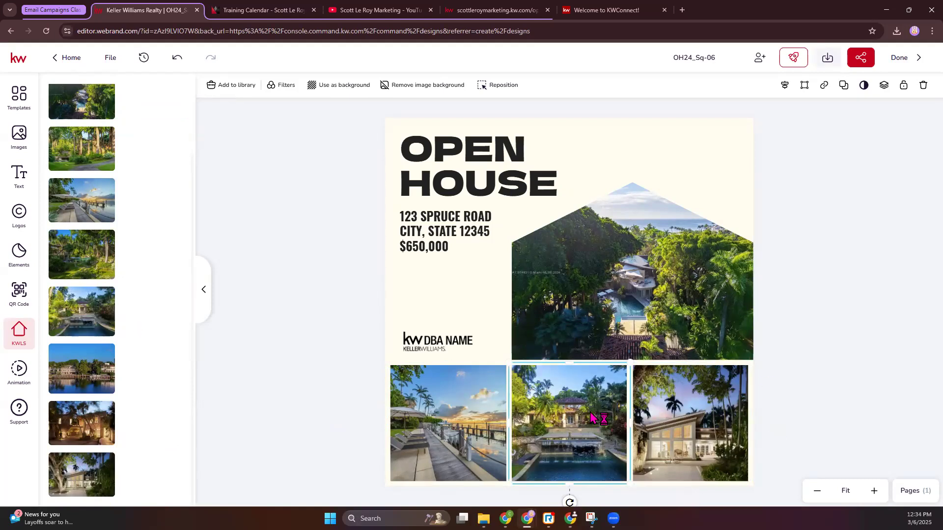
left_click(608, 325)
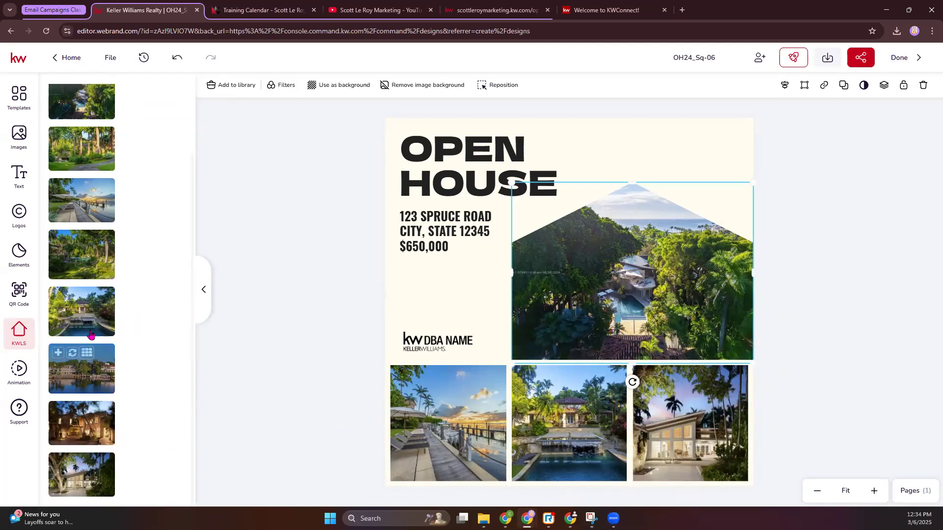
left_click(74, 194)
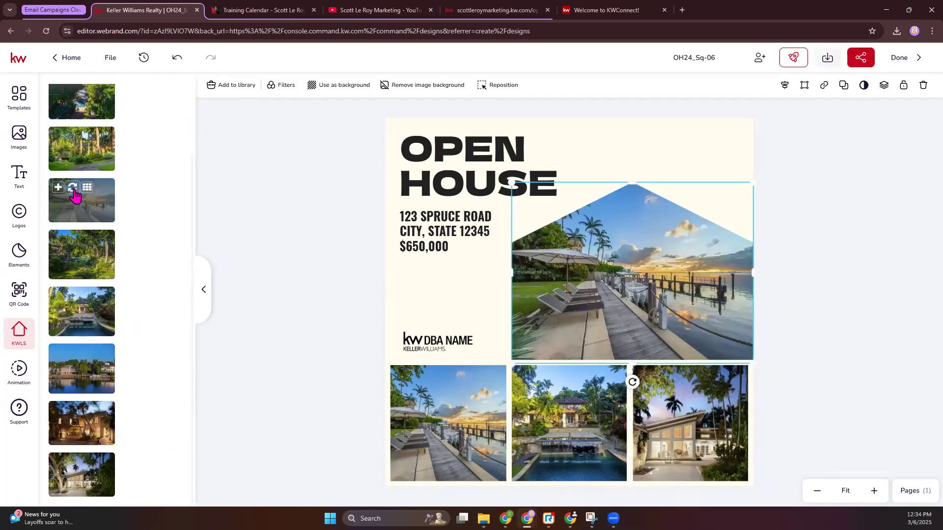
Step: Replace the small waterfront dock photo in the lower row with the listing's aerial pool view
left_click(431, 414)
scroll(92, 268, "up", 1)
scroll(92, 268, "up", 1)
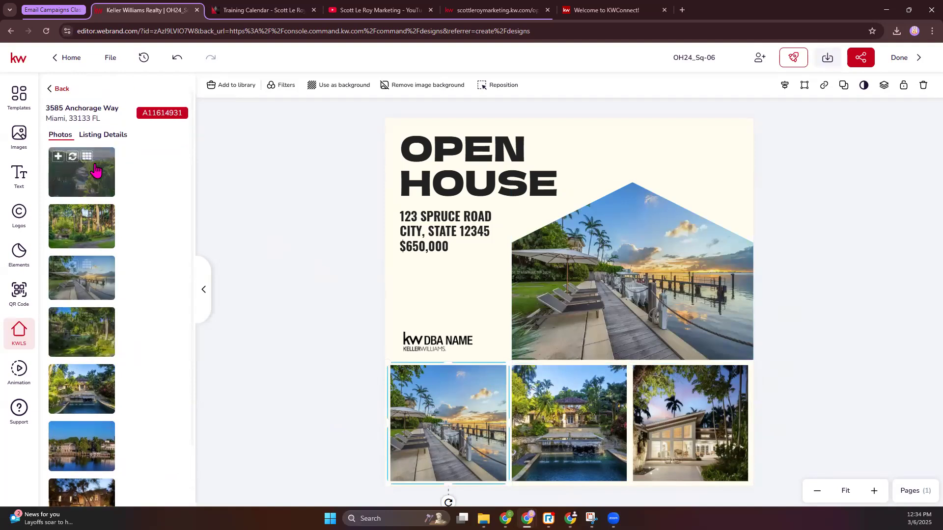
left_click(72, 156)
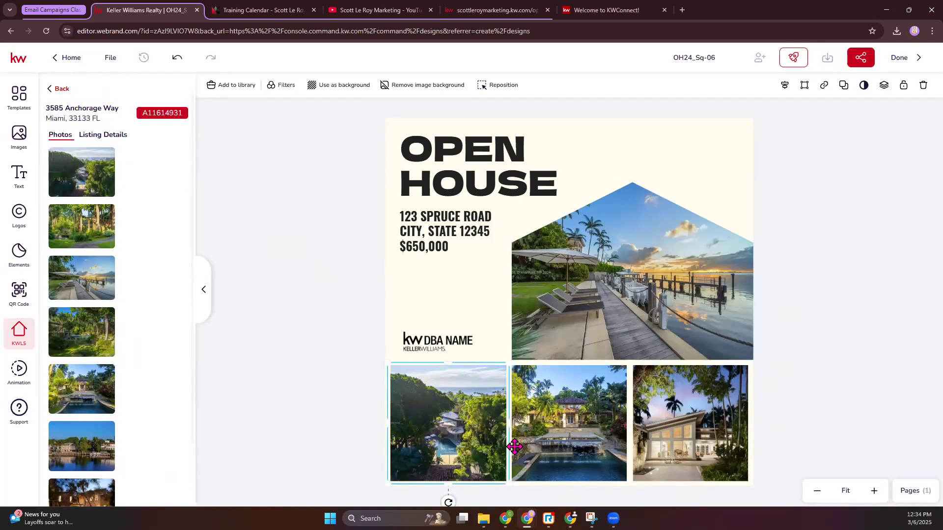
left_click(259, 347)
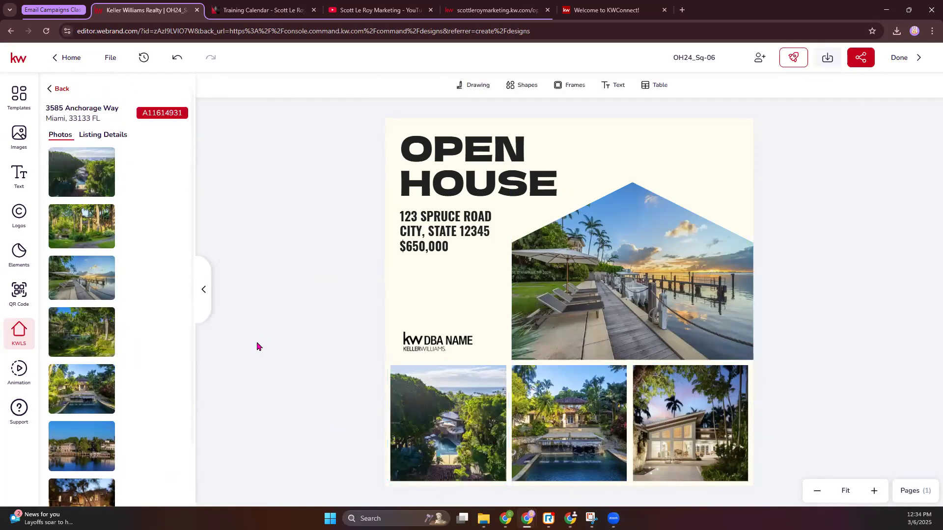
Step: Delete the placeholder DBA Name logo and place the red and gray KW Cherry Hill logo in the design's upper-right corner
left_click(434, 344)
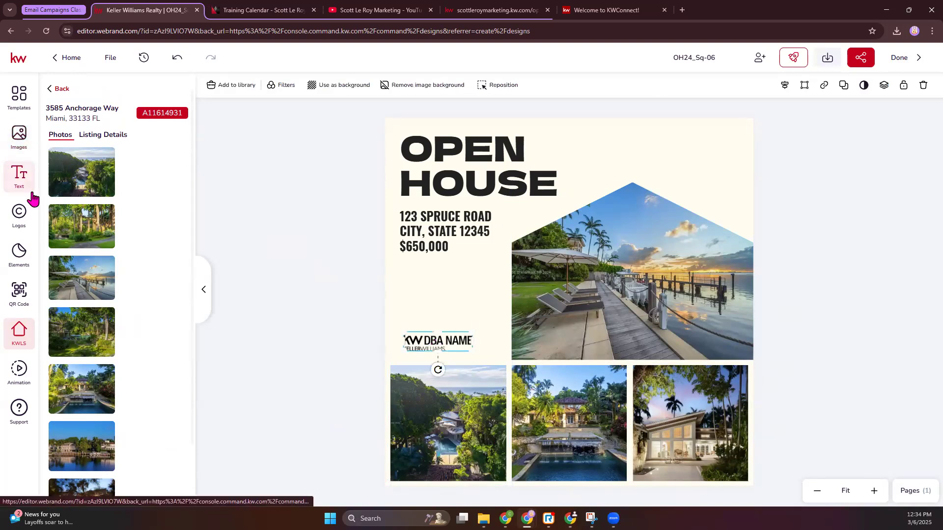
left_click(24, 216)
left_click(105, 90)
left_click(87, 191)
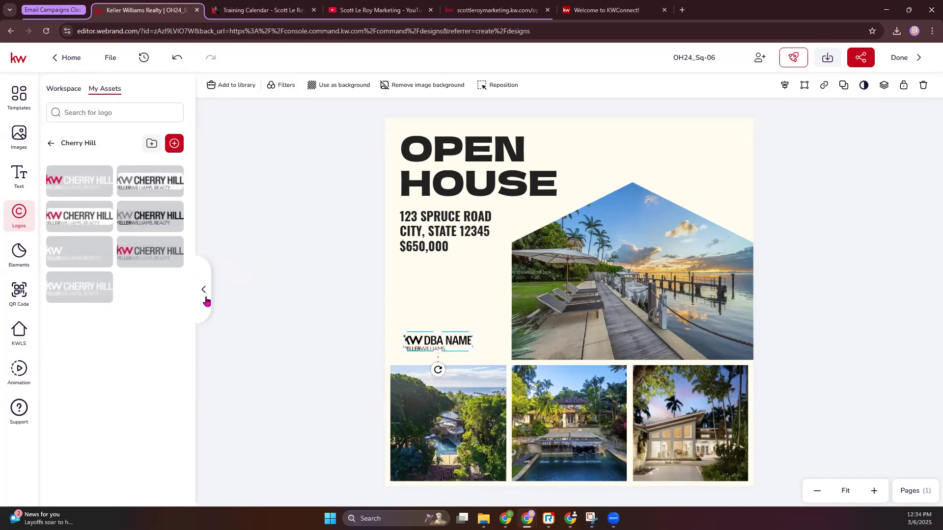
left_click_drag(165, 251, 454, 342)
key("Delete")
left_click_drag(584, 300, 710, 136)
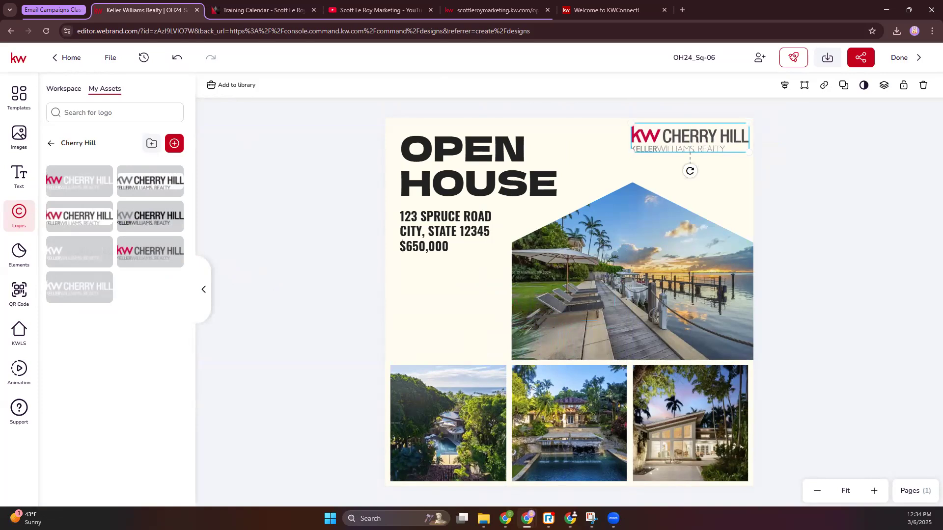
Step: Add the workspace's Ownership Statement text and place it directly beneath the KW Cherry Hill logo
left_click(19, 175)
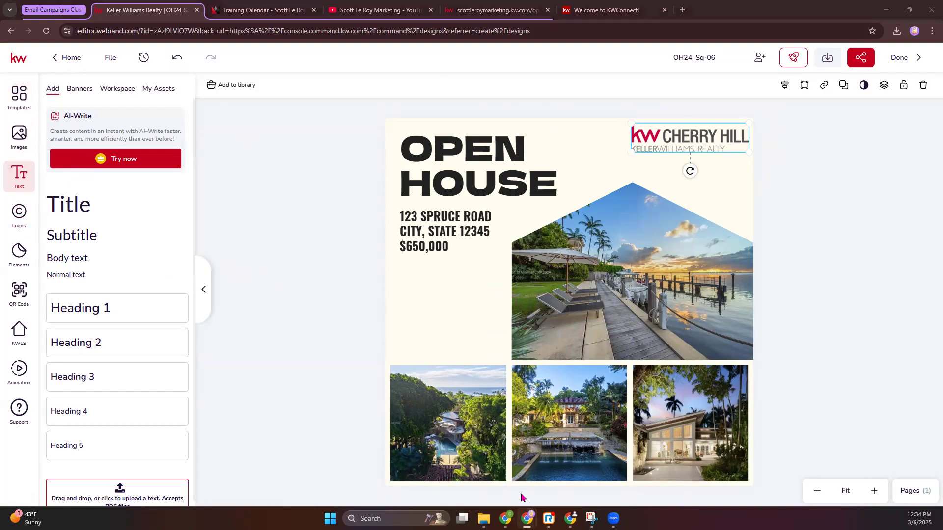
left_click(119, 89)
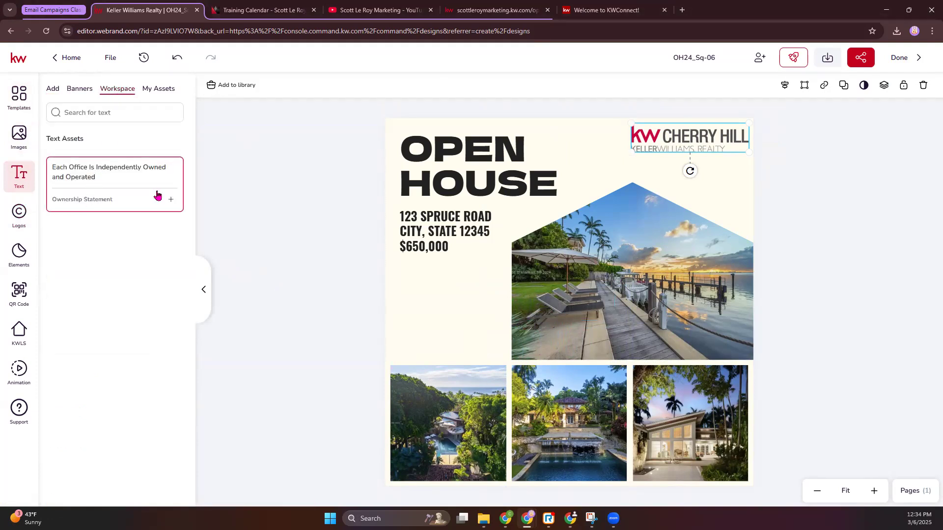
left_click(171, 200)
left_click_drag(534, 134, 774, 164)
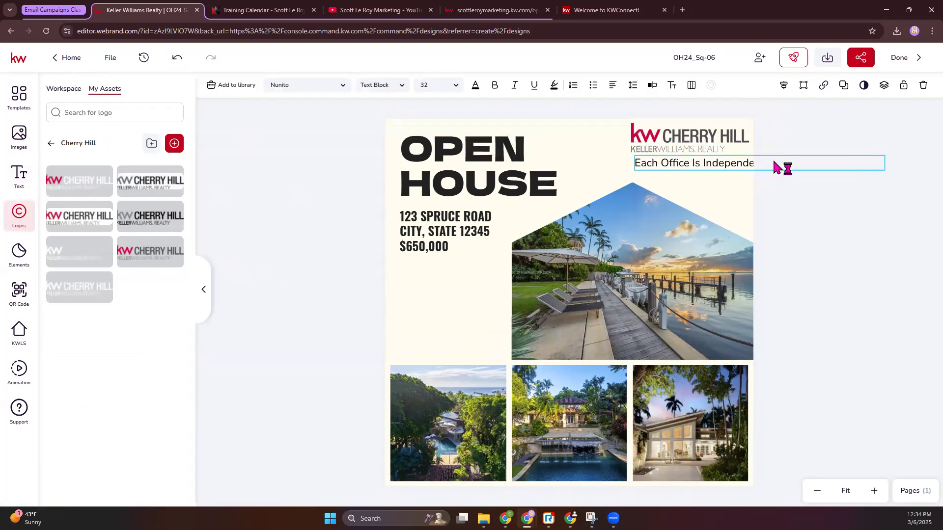
Step: Try font sizes of 8, 10 and 12 pt for the ownership statement and settle on 14 pt
left_click(455, 86)
left_click(435, 106)
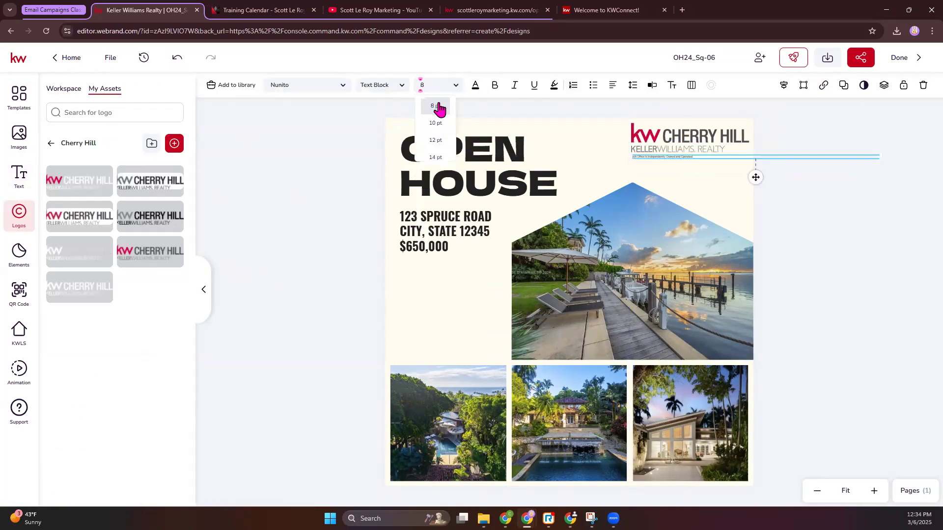
left_click(456, 85)
left_click(435, 125)
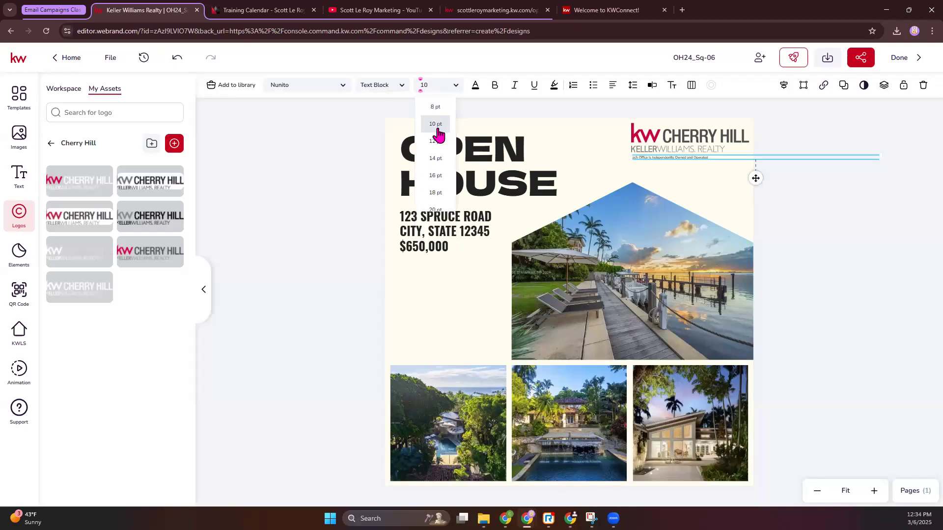
left_click(456, 87)
left_click(432, 127)
left_click(457, 87)
left_click(434, 146)
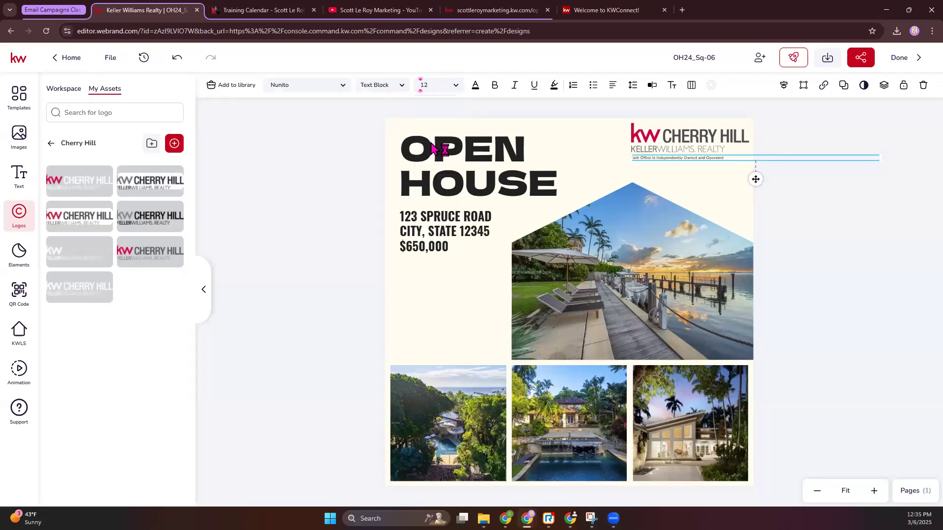
left_click(451, 90)
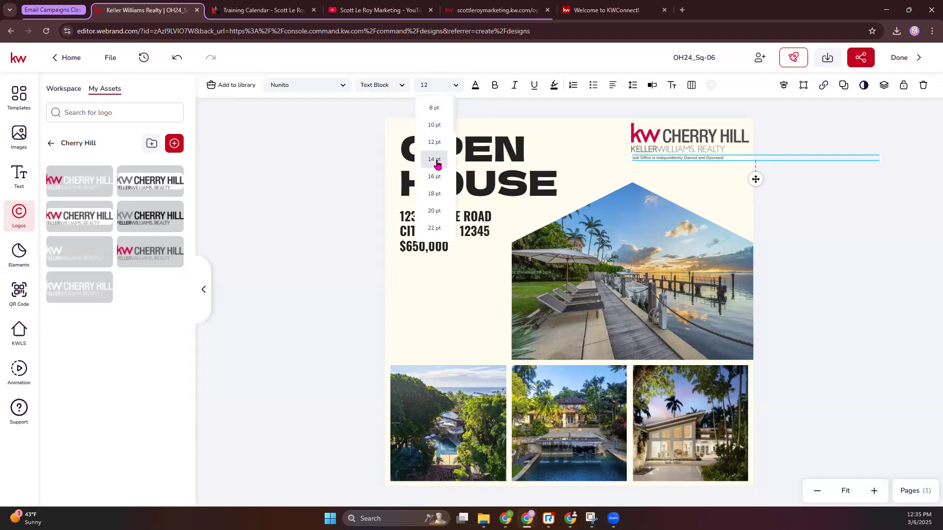
left_click(437, 162)
left_click(773, 204)
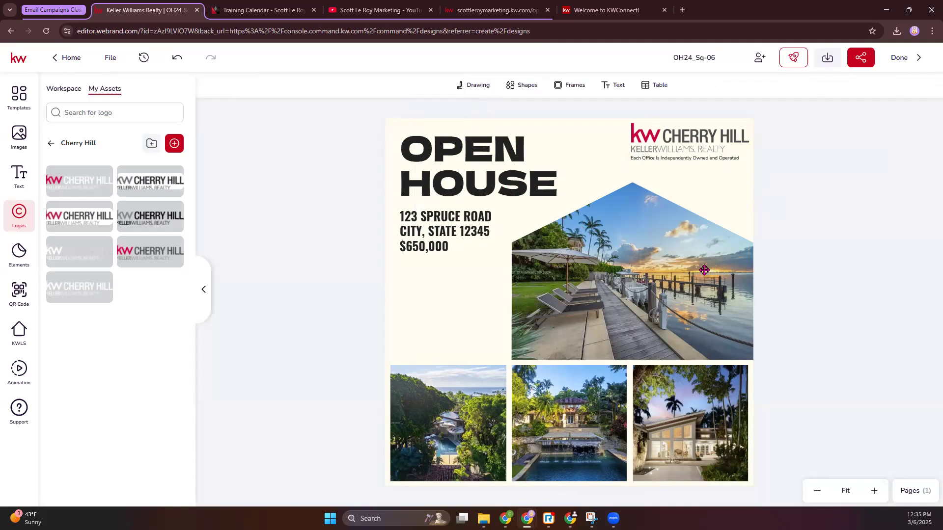
Step: Try to replace the Open House text block with the property address from the listing details, and undo the replacement
left_click(425, 232)
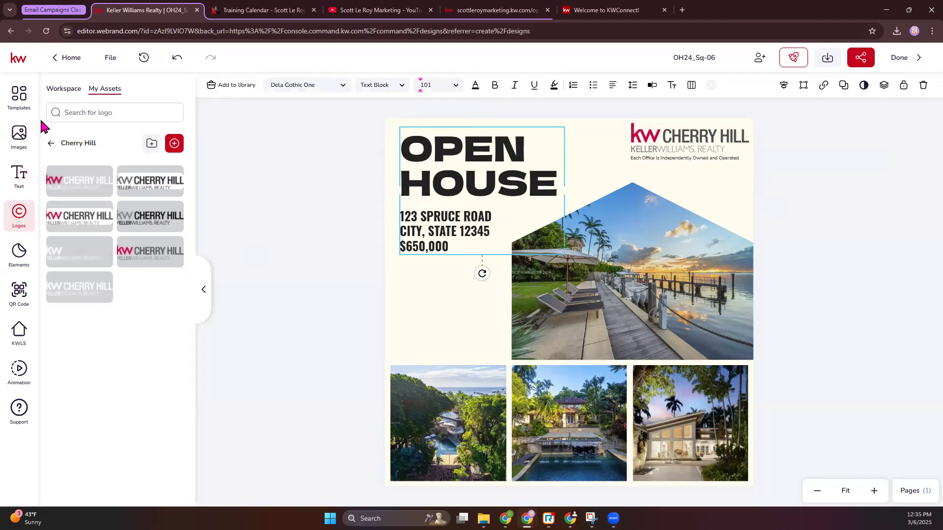
left_click(21, 338)
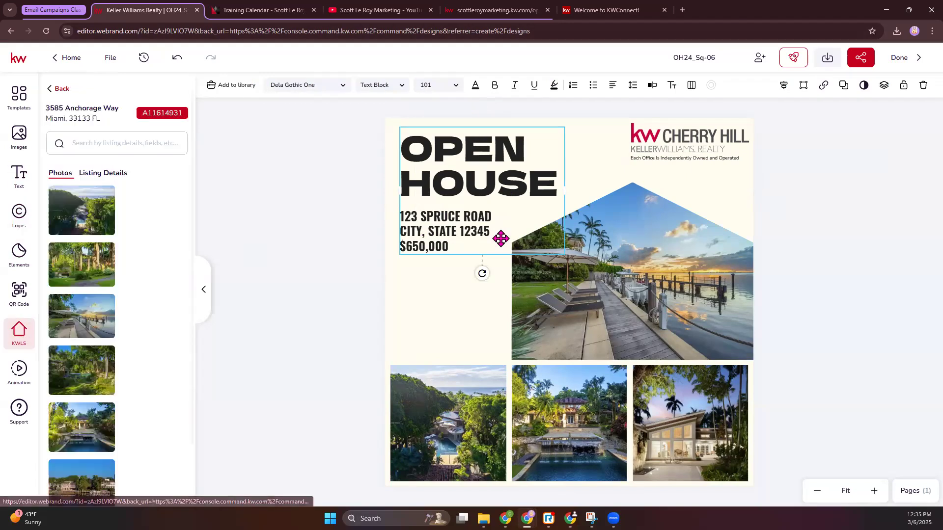
left_click(103, 173)
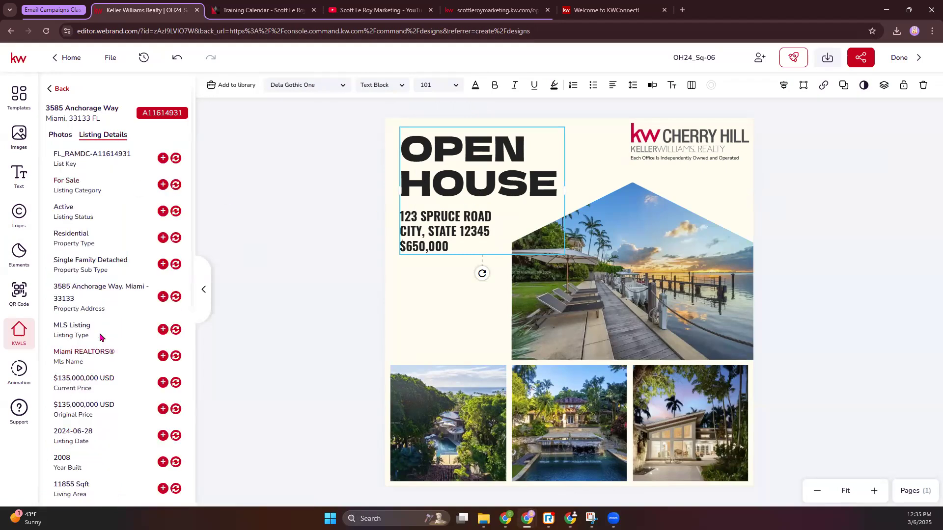
left_click(176, 298)
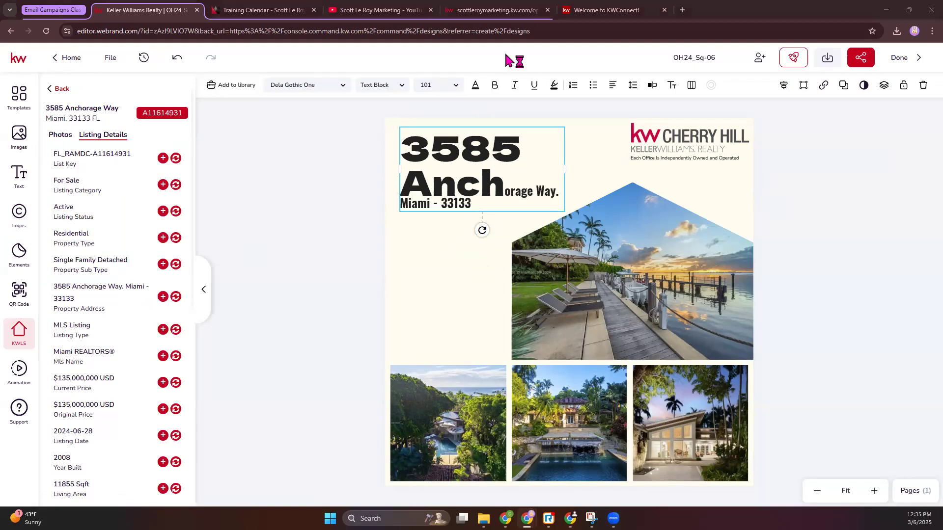
left_click(175, 59)
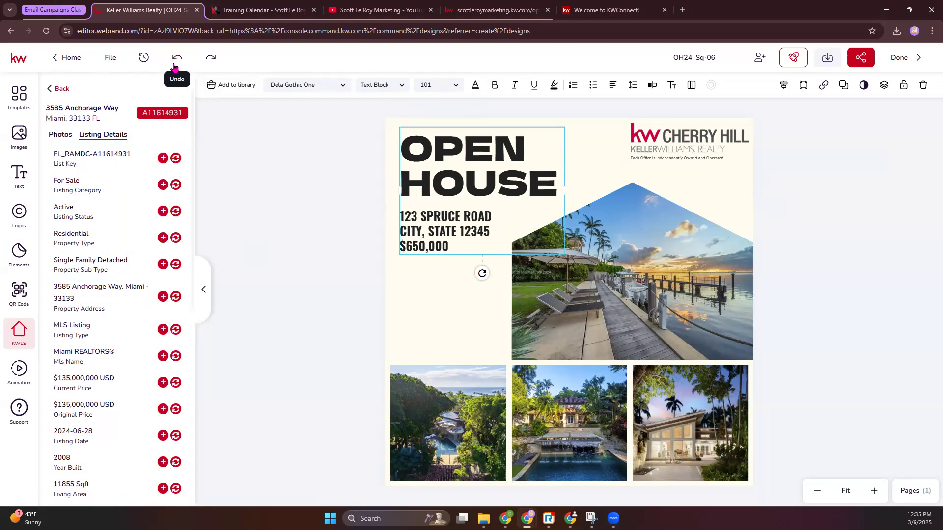
Step: Replace the two placeholder address lines below the Open House headline with the listing's street address
double_click(475, 242)
left_click(498, 232)
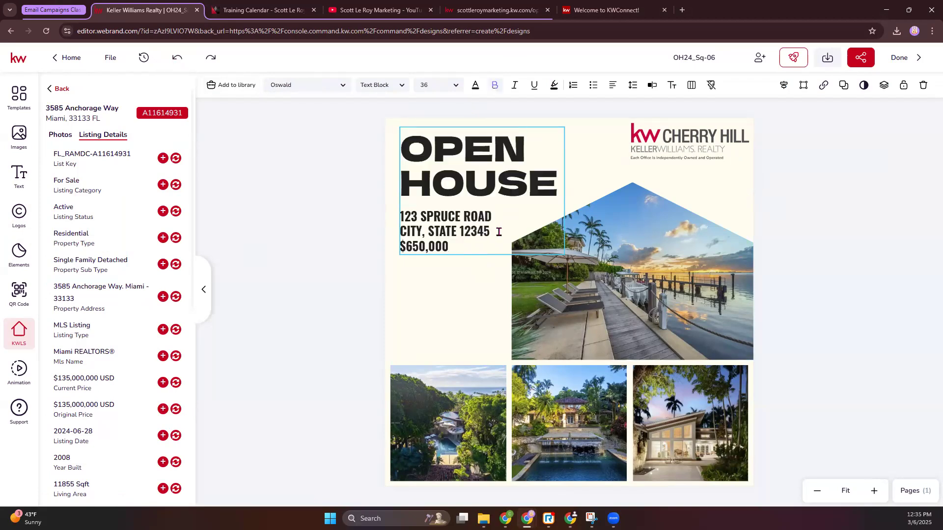
left_click_drag(395, 226, 396, 217)
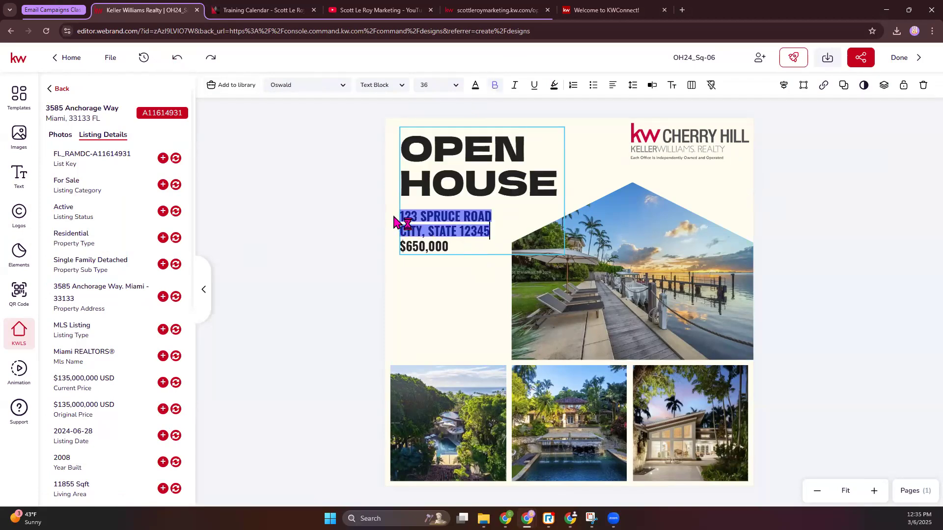
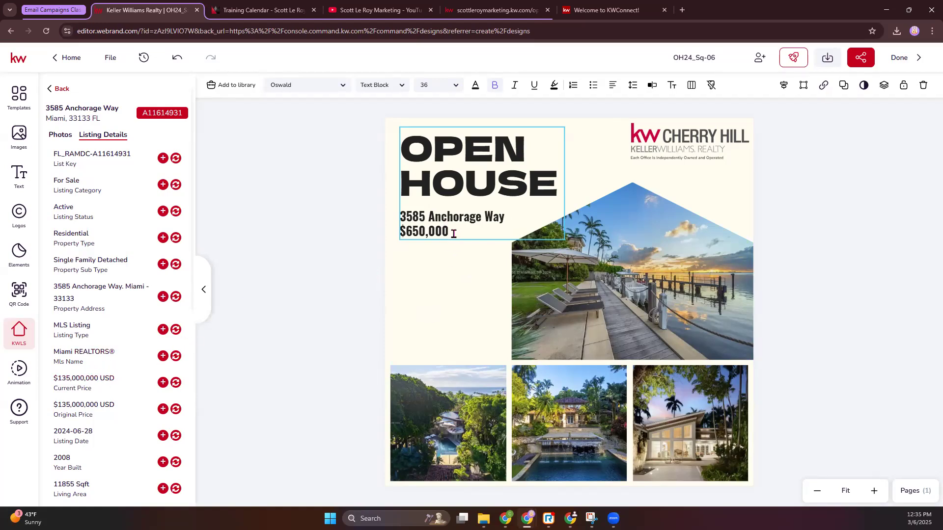
Step: Set the price below the street address to $135,000,000
left_click_drag(453, 233, 406, 236)
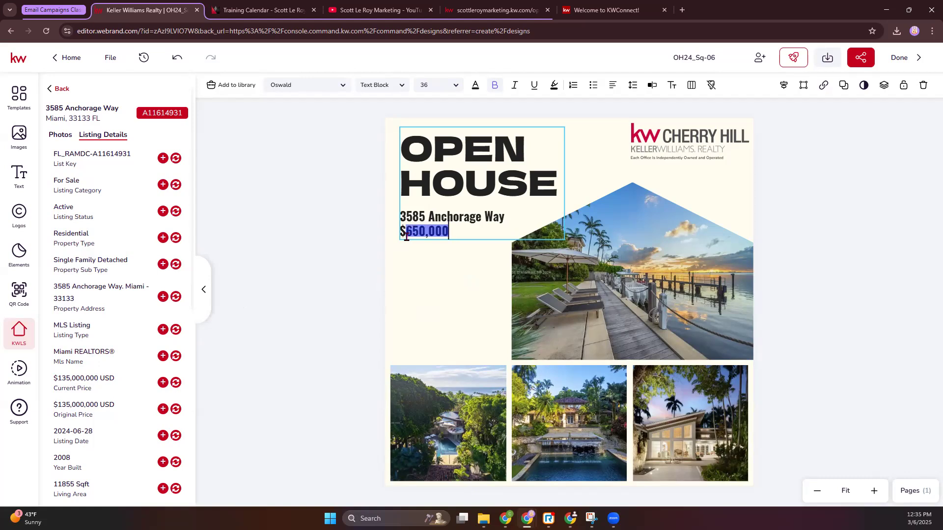
type("135")
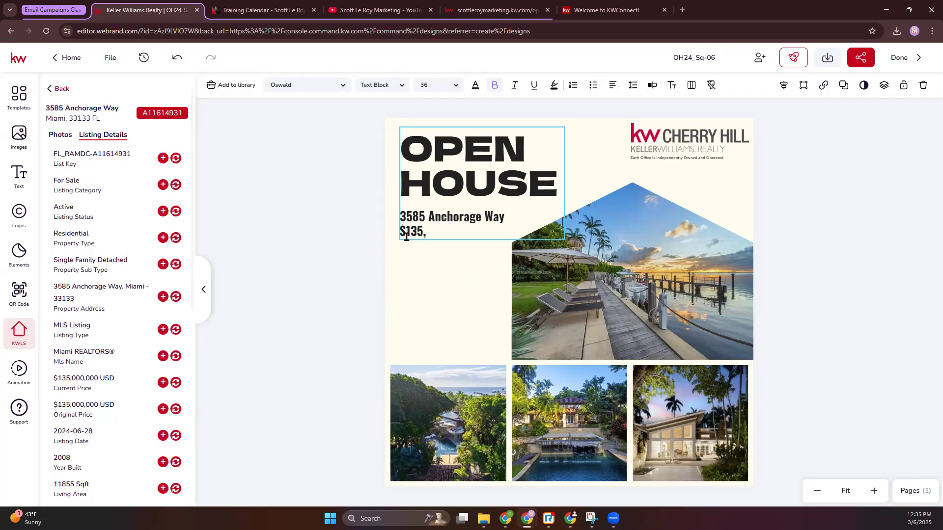
type(",000,00")
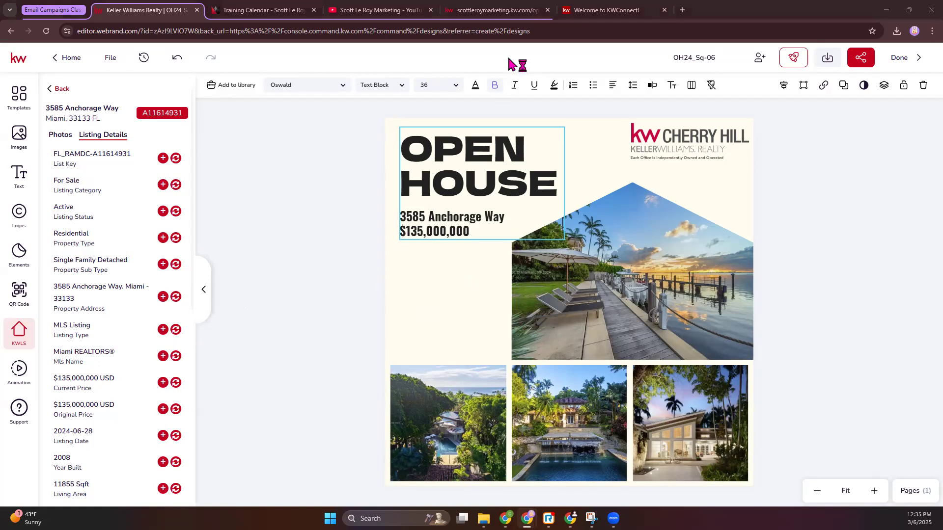
left_click(370, 266)
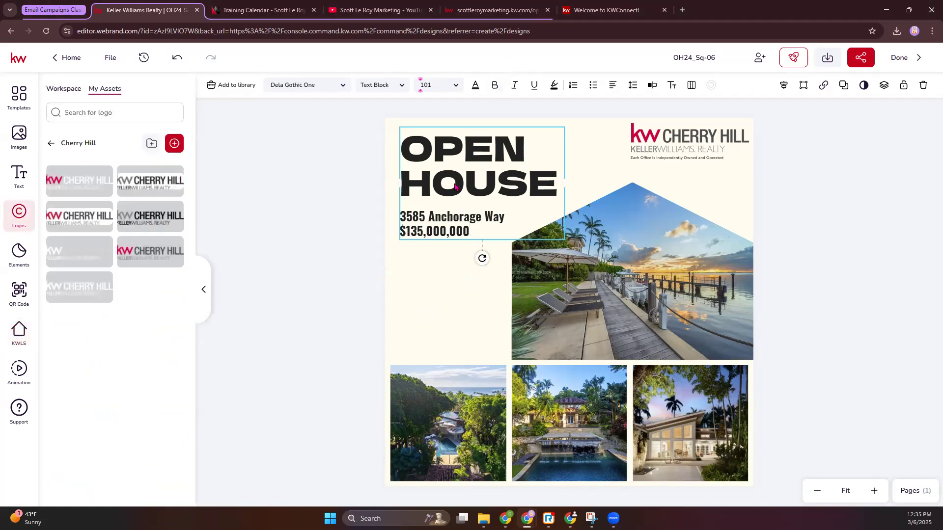
Step: Delete the OPEN HOUSE headline wording from the text block, keeping the address and price lines
left_click(345, 89)
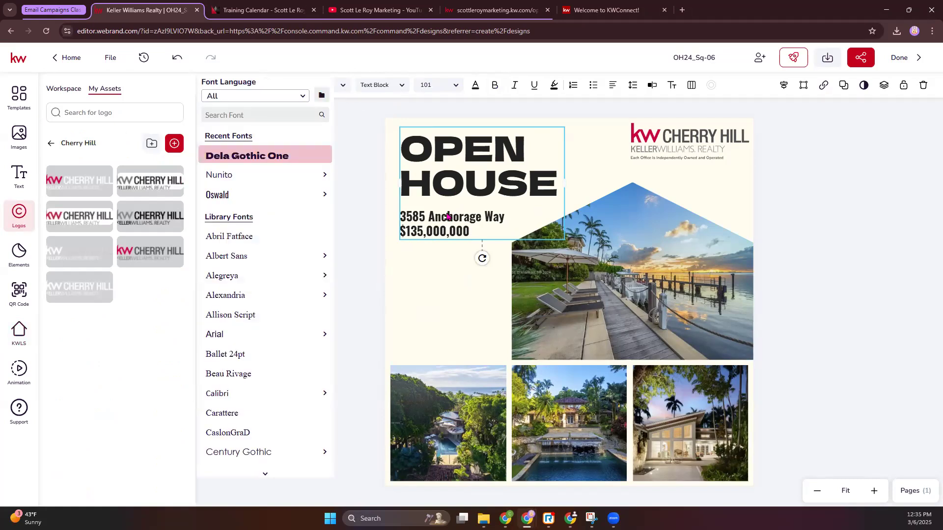
left_click(520, 206)
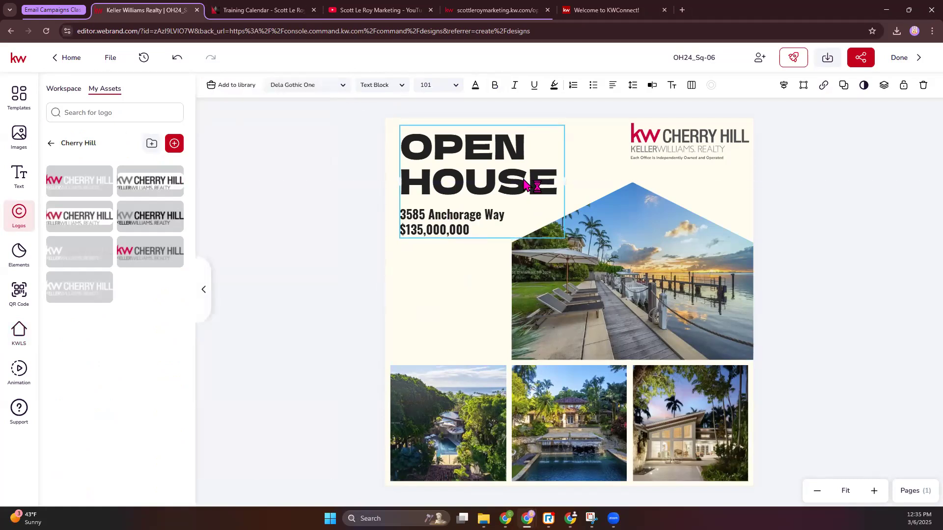
double_click(553, 185)
left_click(553, 183)
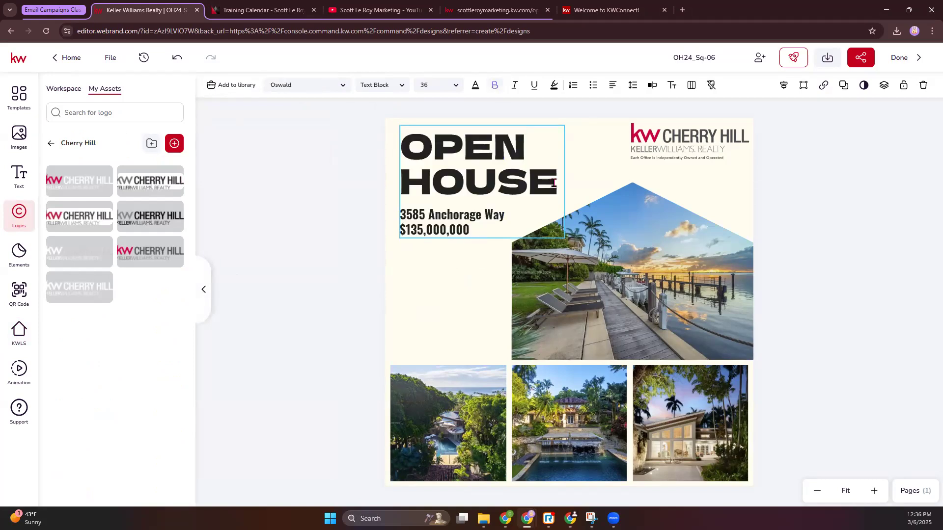
left_click_drag(553, 183, 404, 151)
key("ctrl+c")
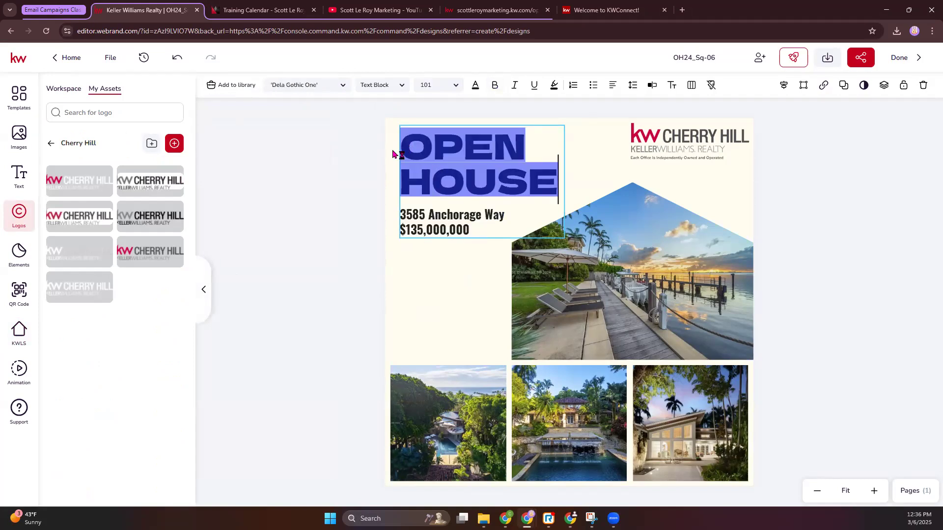
key("BackSpace")
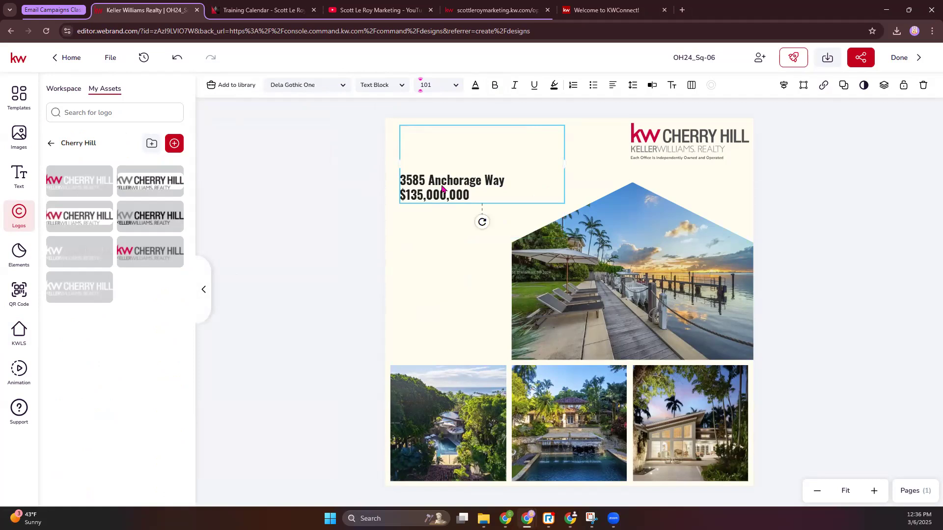
Step: Move the address and price block lower on the page and add a new title text reading OPEN HOUSE
left_click_drag(442, 188, 437, 217)
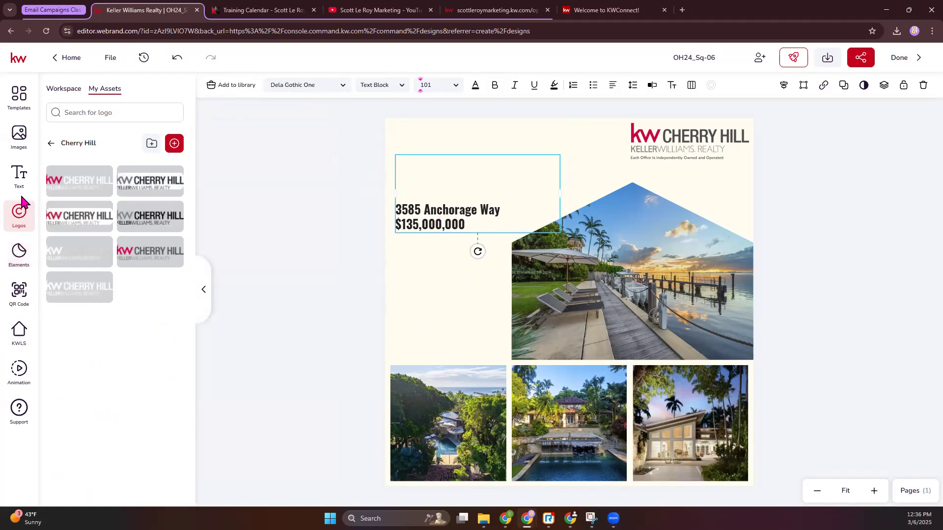
left_click(20, 176)
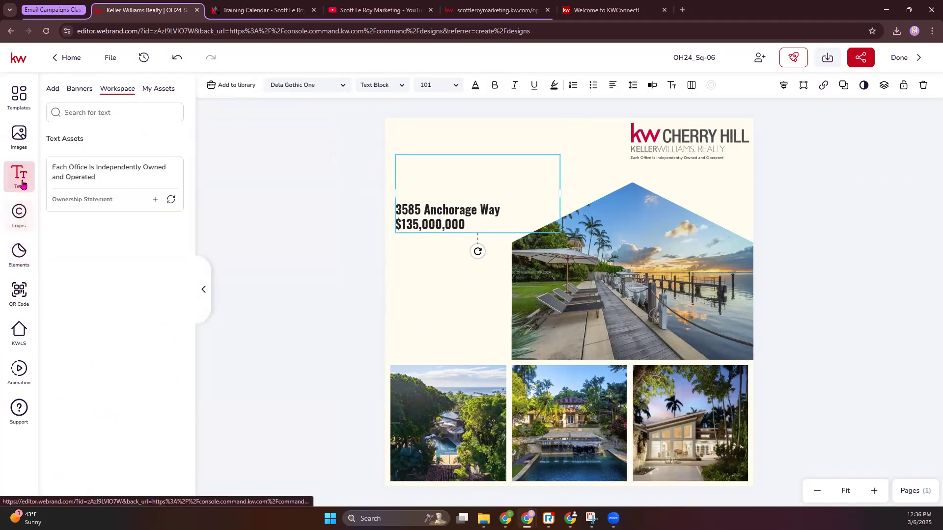
left_click(53, 89)
left_click(96, 210)
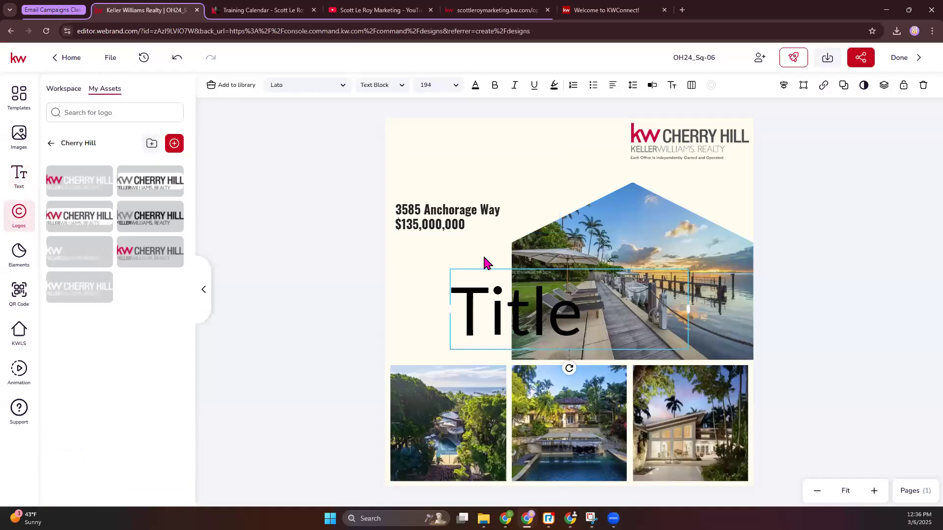
left_click_drag(572, 300, 558, 305)
double_click(505, 320)
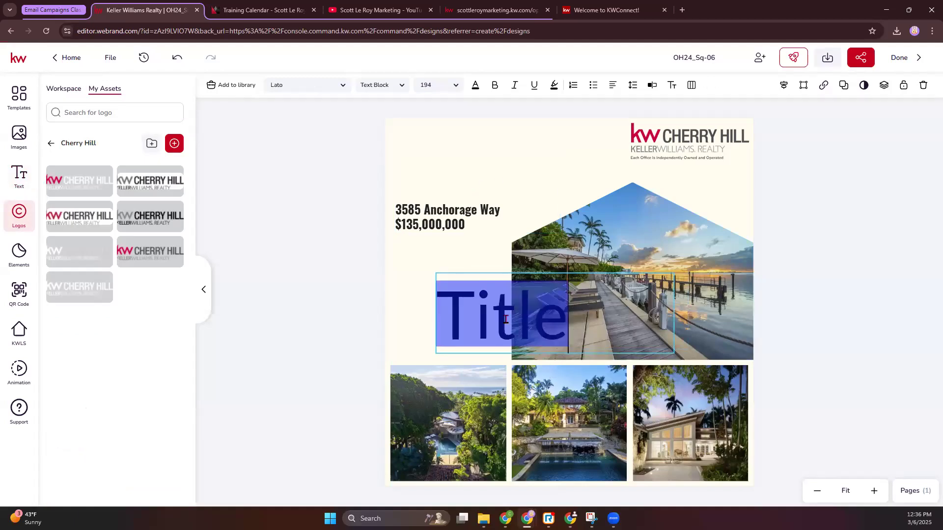
key("ctrl+v")
left_click(595, 348)
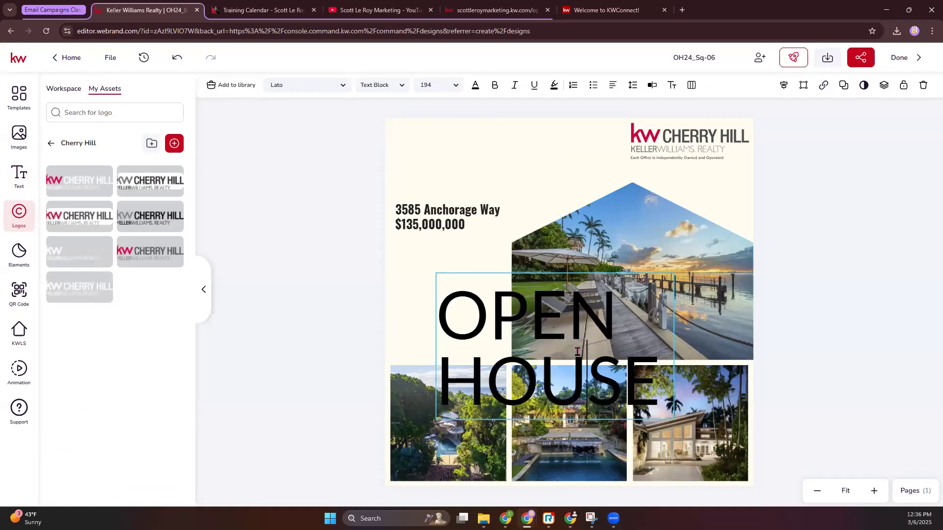
Step: Move the OPEN HOUSE title above the address lines and reduce its font size to 122
left_click_drag(529, 367, 438, 104)
left_click(449, 86)
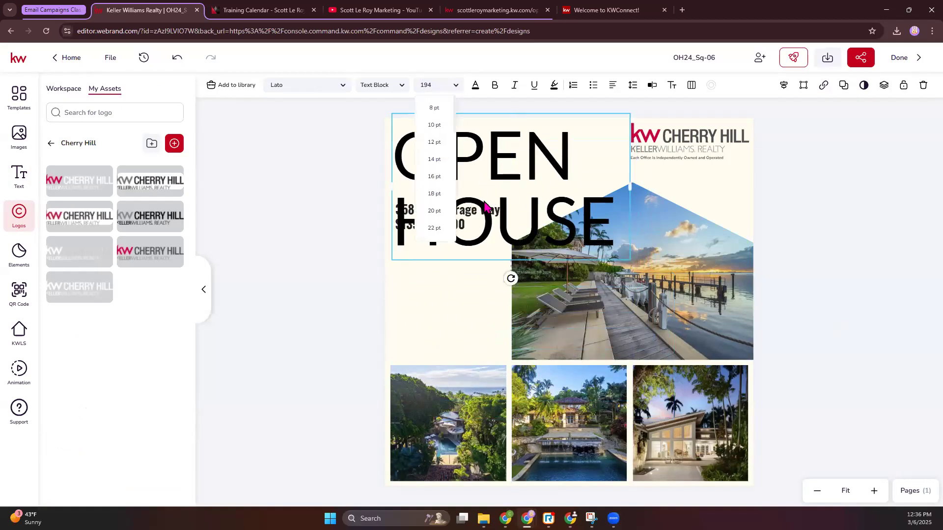
scroll(436, 195, "down", 5)
scroll(436, 199, "down", 3)
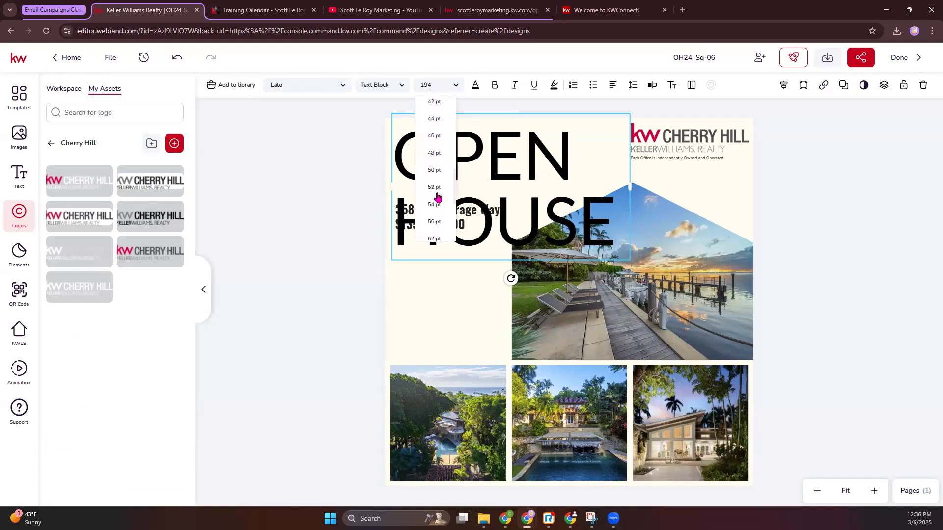
left_click(433, 221)
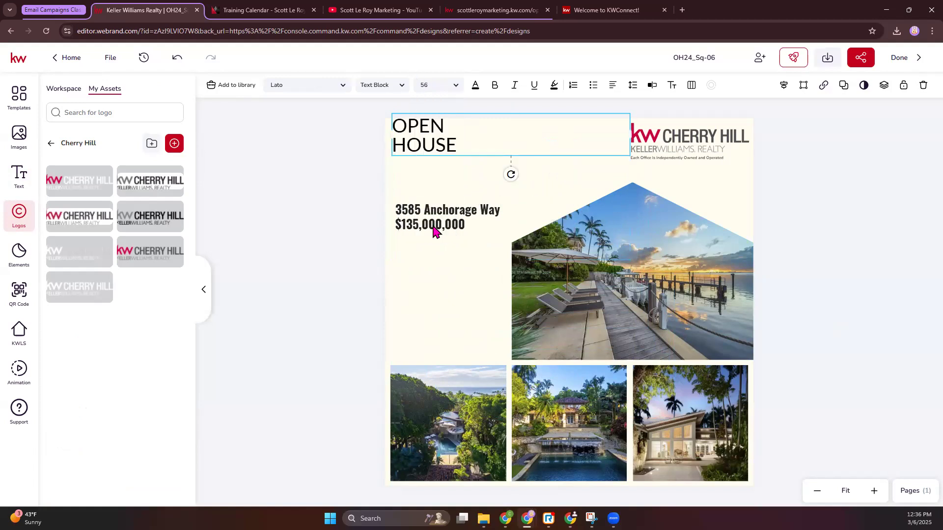
left_click(449, 83)
scroll(449, 187, "down", 3)
left_click(433, 196)
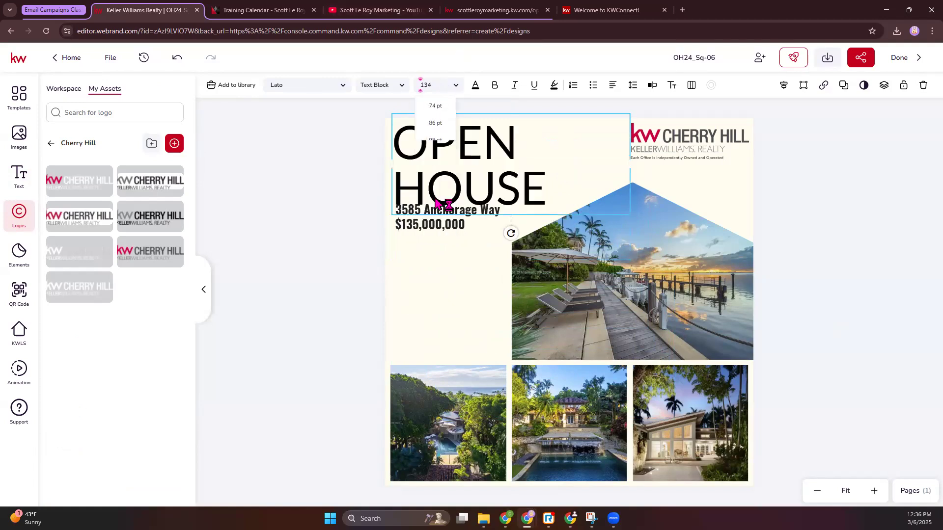
left_click(455, 87)
left_click(433, 177)
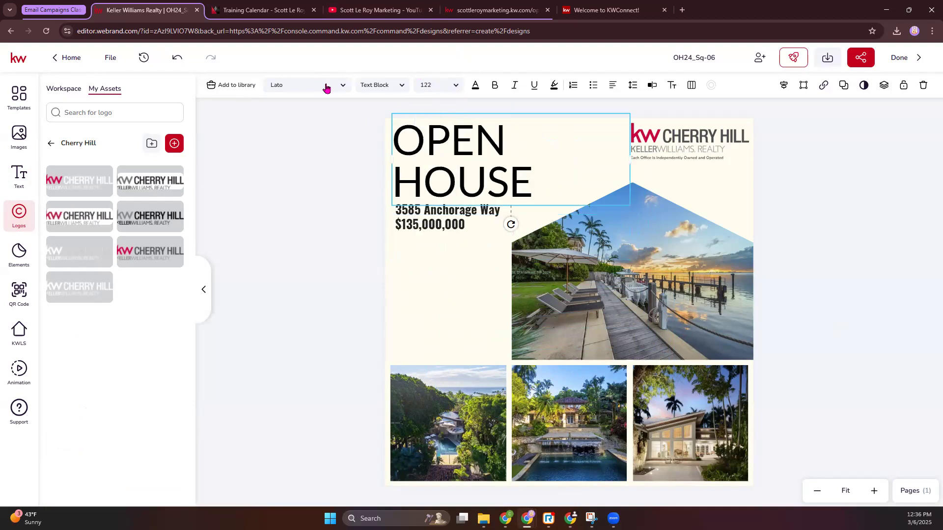
Step: Set the OPEN HOUSE title in bold Lato and nudge it slightly down inside the page edge
left_click(342, 85)
mouse_move(265, 183)
mouse_move(257, 255)
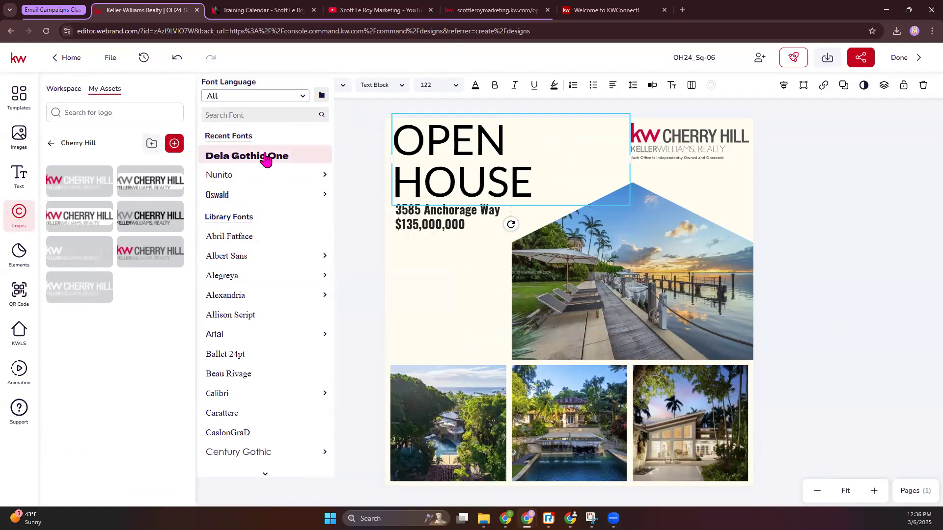
scroll(258, 311, "down", 3)
mouse_move(251, 324)
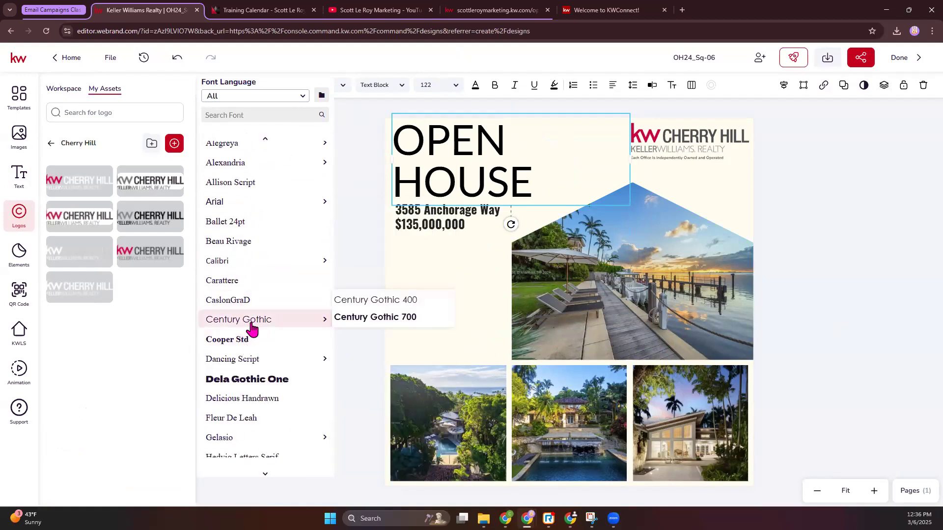
scroll(256, 386, "down", 3)
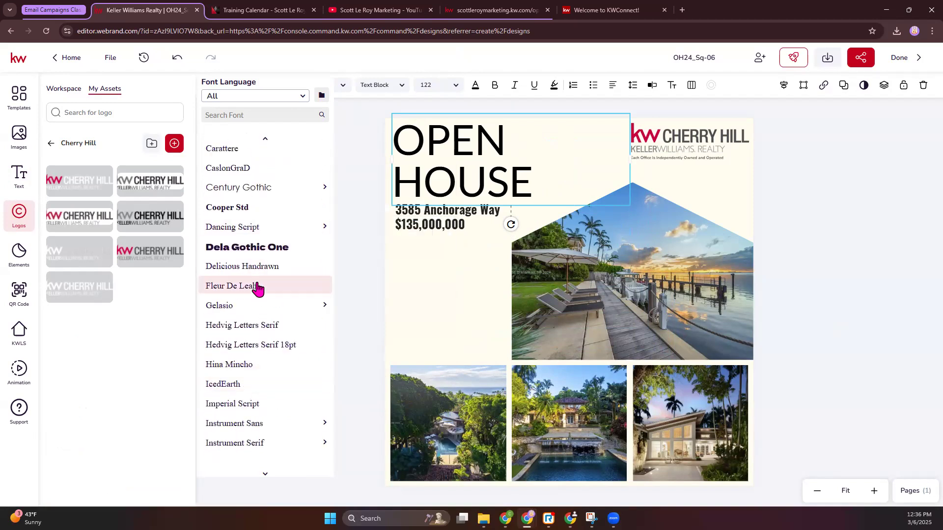
scroll(248, 304, "down", 5)
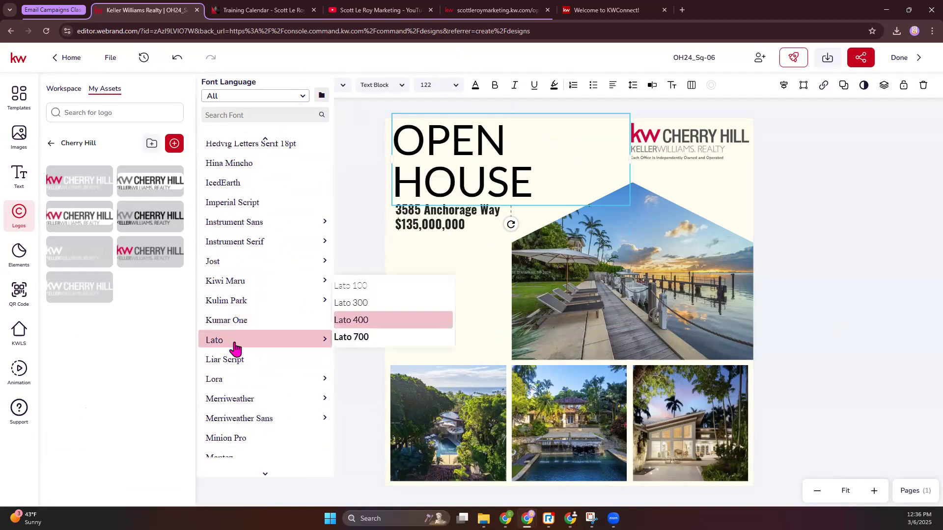
left_click(234, 347)
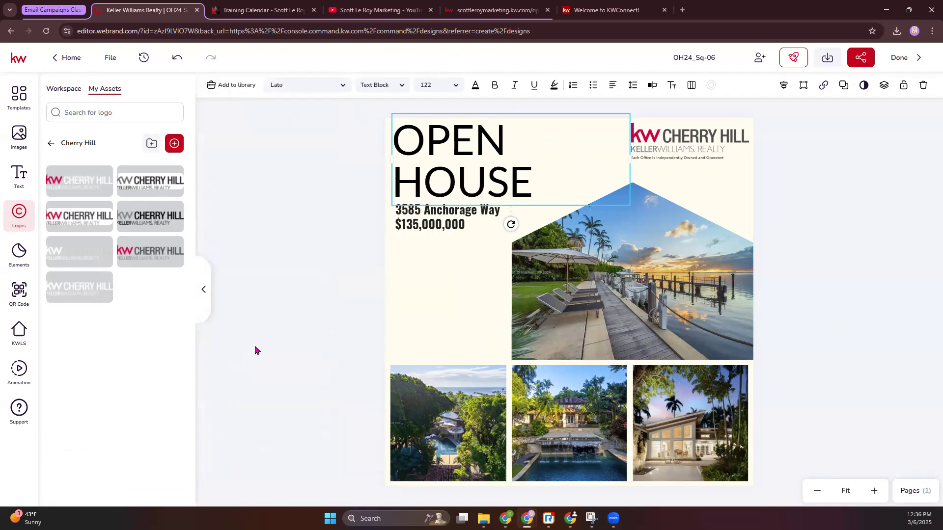
left_click(496, 86)
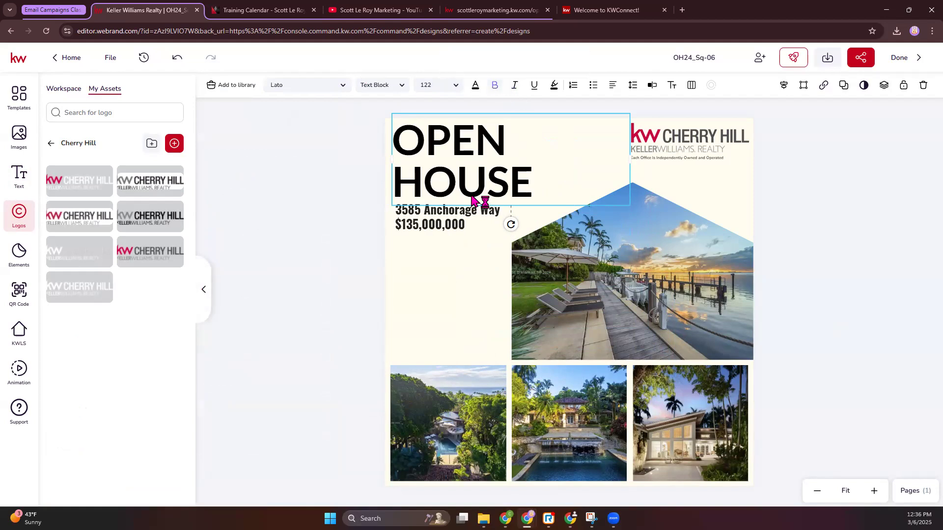
left_click_drag(447, 166, 450, 171)
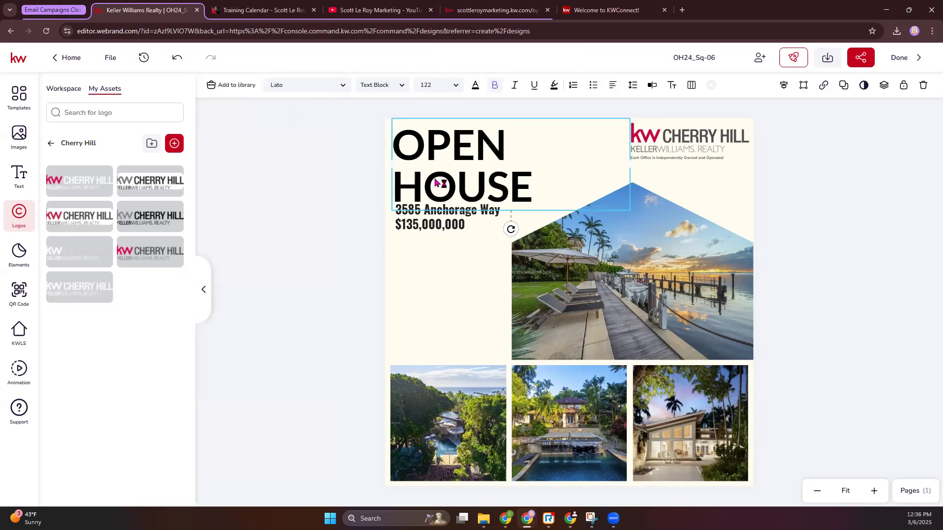
left_click(263, 217)
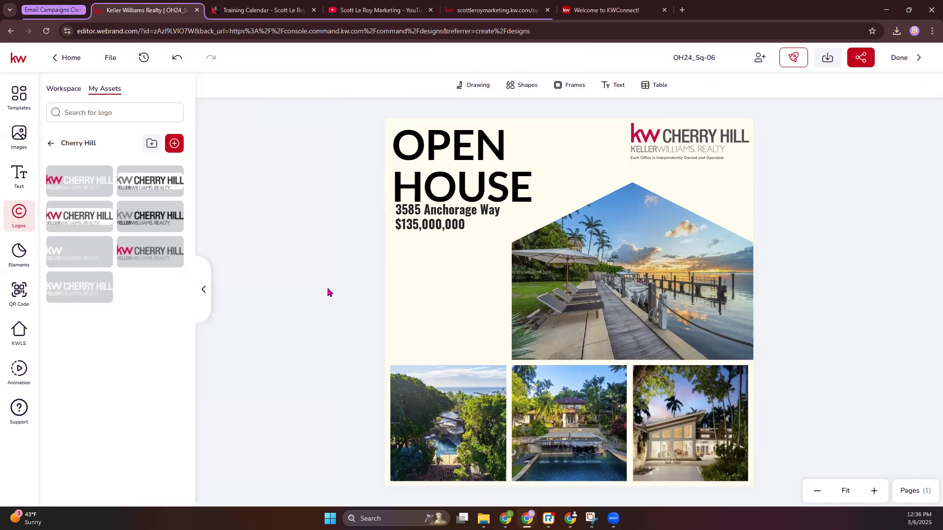
Step: Set the background colour behind the headline to purple from the class 3/6 library palette
left_click(444, 284)
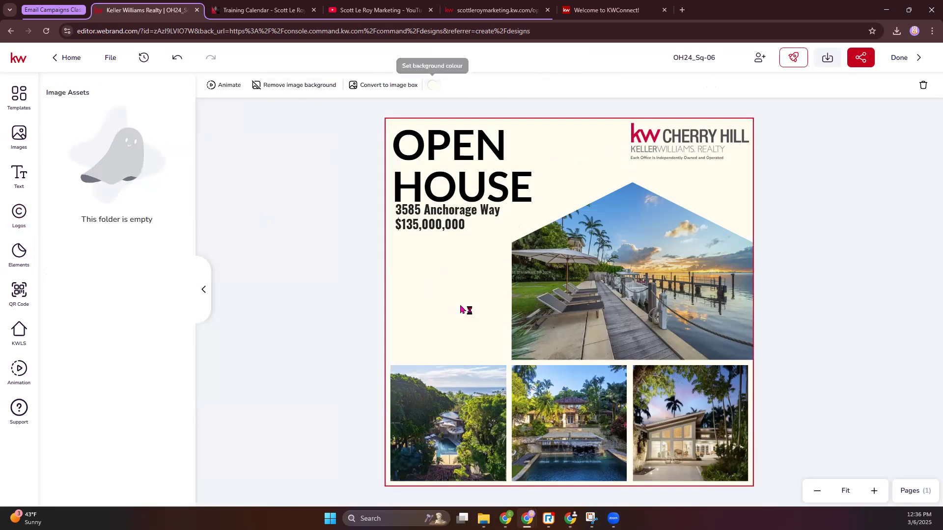
left_click(431, 89)
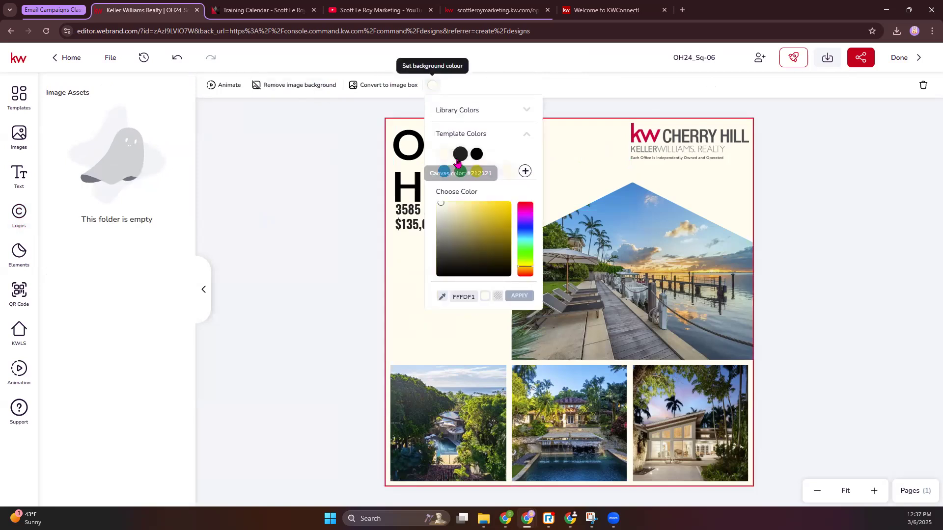
left_click(479, 113)
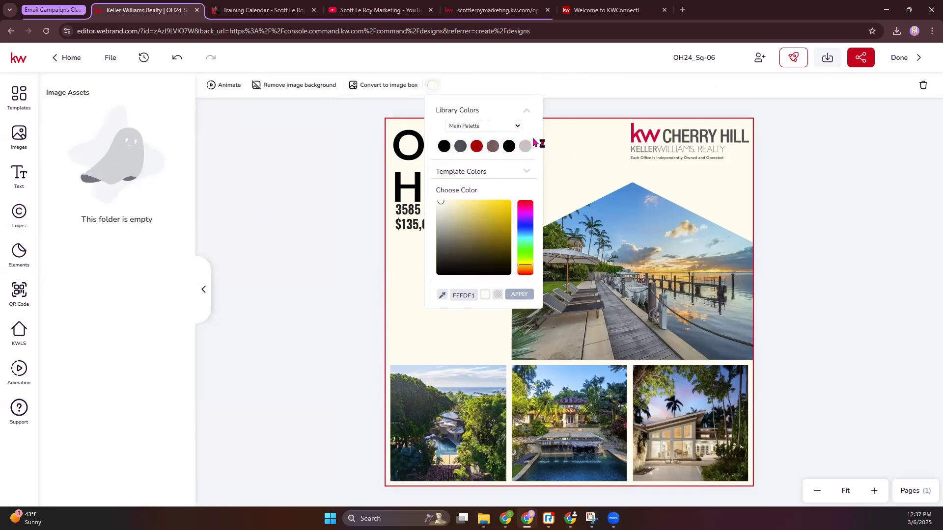
left_click(522, 127)
left_click(482, 152)
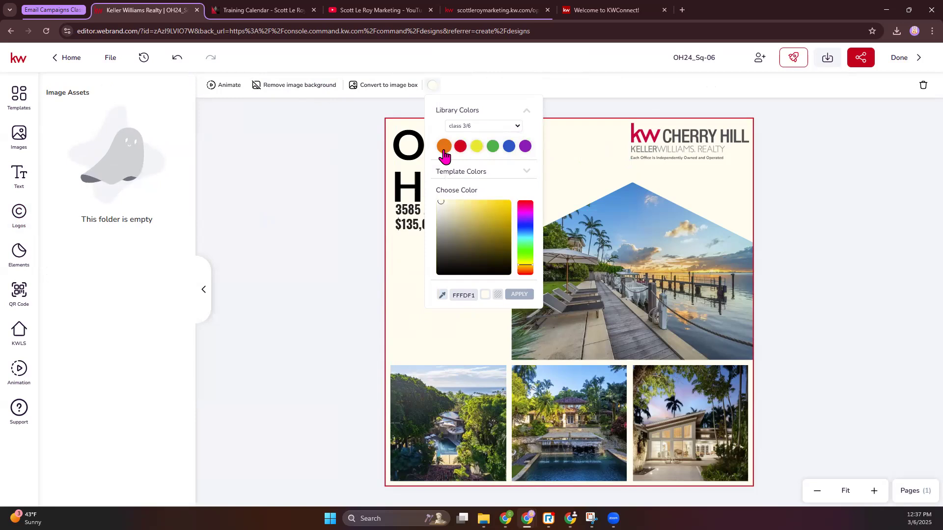
left_click(524, 146)
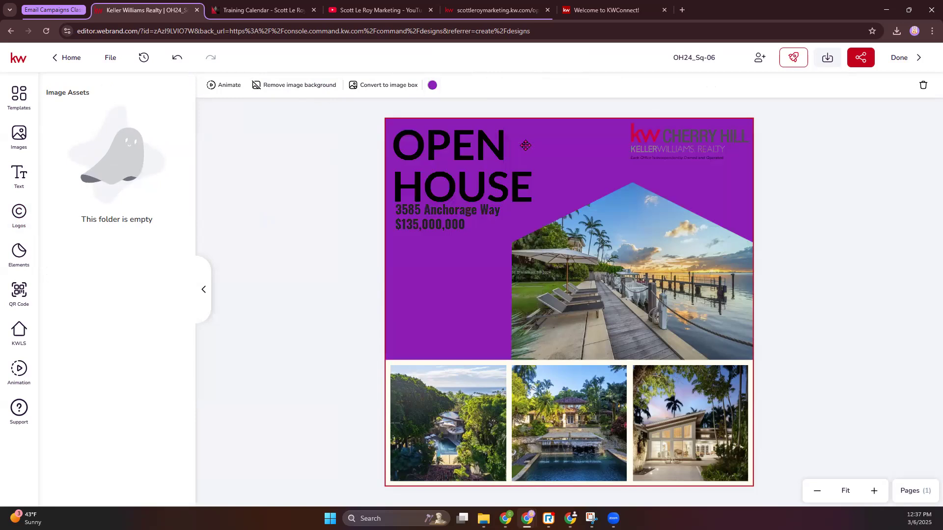
Step: Lighten the purple background behind the headline to a pale lilac shade and apply it
left_click(432, 85)
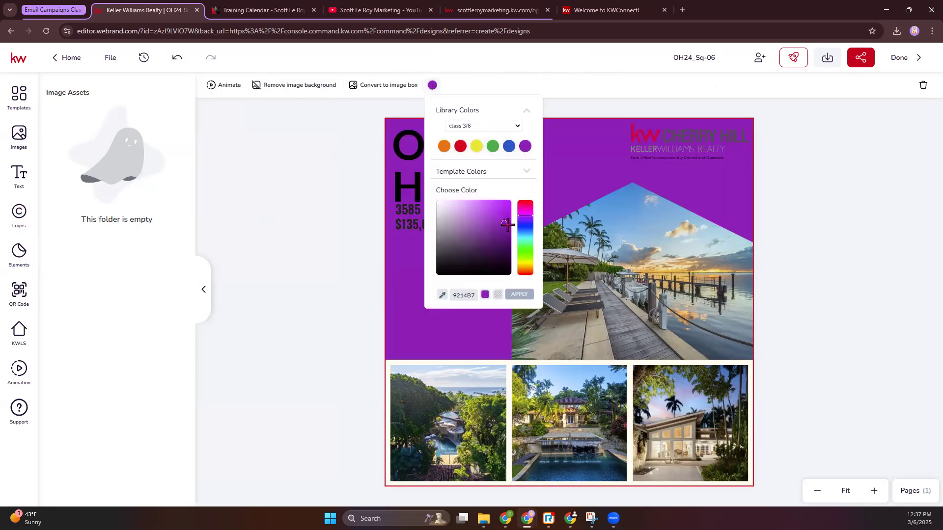
left_click_drag(467, 214, 456, 204)
left_click(519, 294)
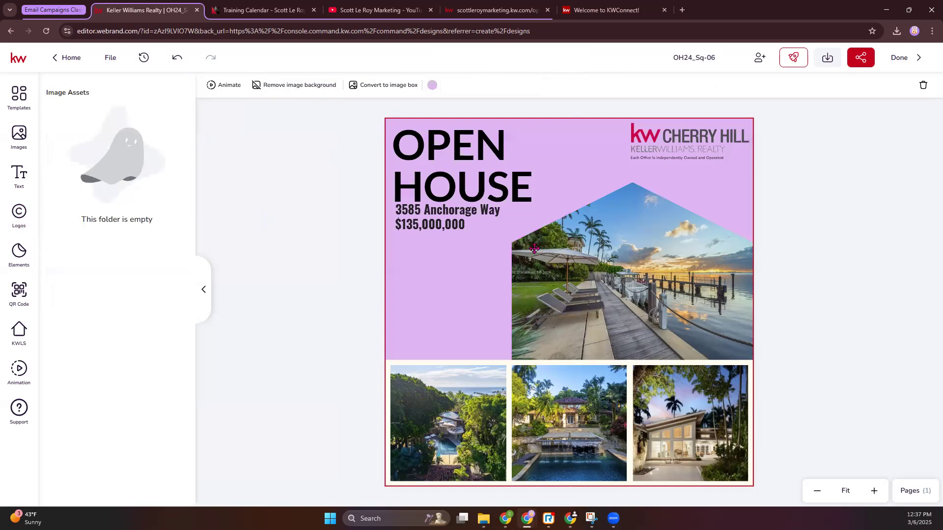
left_click(391, 364)
left_click(308, 275)
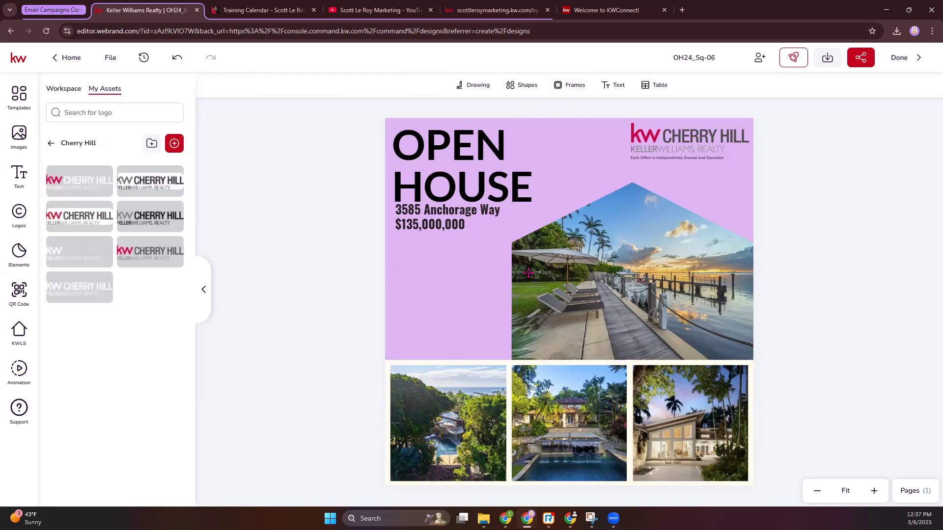
Step: Add a circular image frame, shrink it to roughly half size and place it below the price
left_click(563, 86)
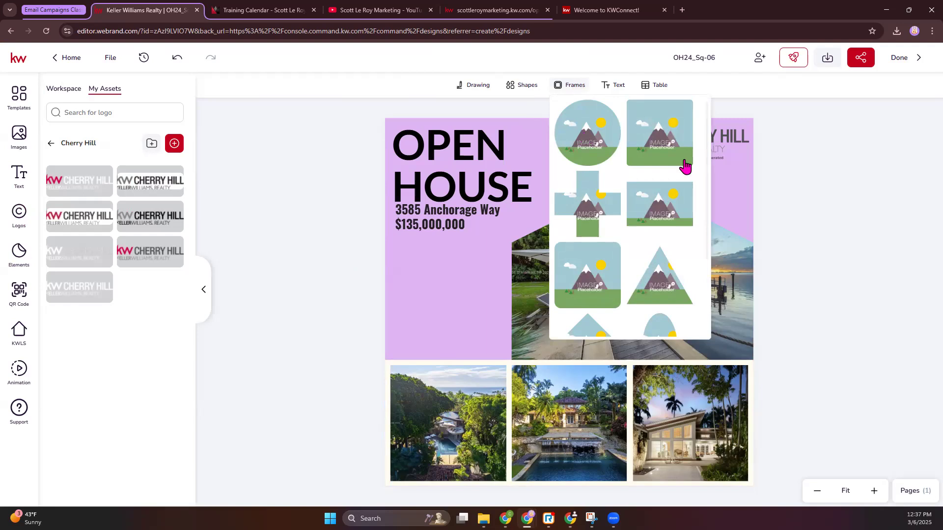
left_click(582, 150)
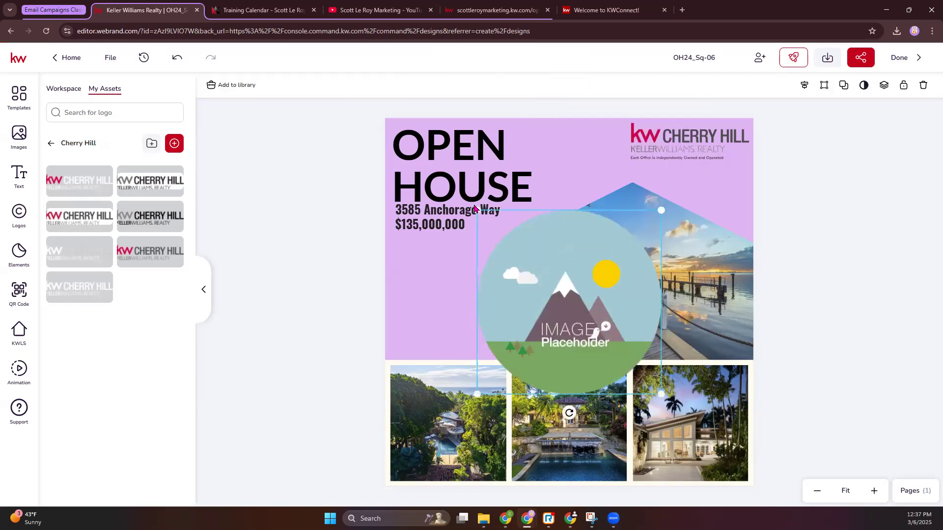
left_click_drag(475, 210, 554, 288)
left_click_drag(597, 328, 431, 278)
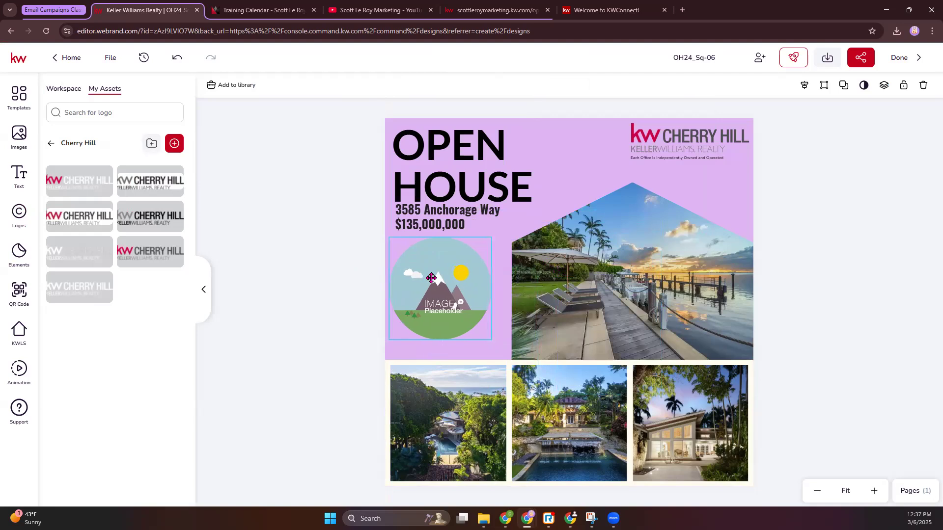
Step: Fill the circular frame with the agent photo from the personal image assets
left_click(10, 150)
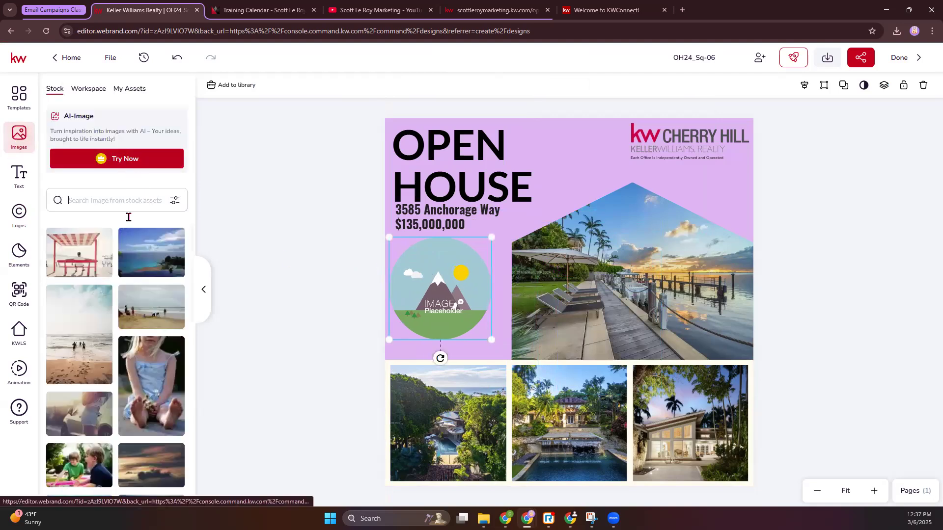
left_click(118, 93)
scroll(120, 368, "down", 2)
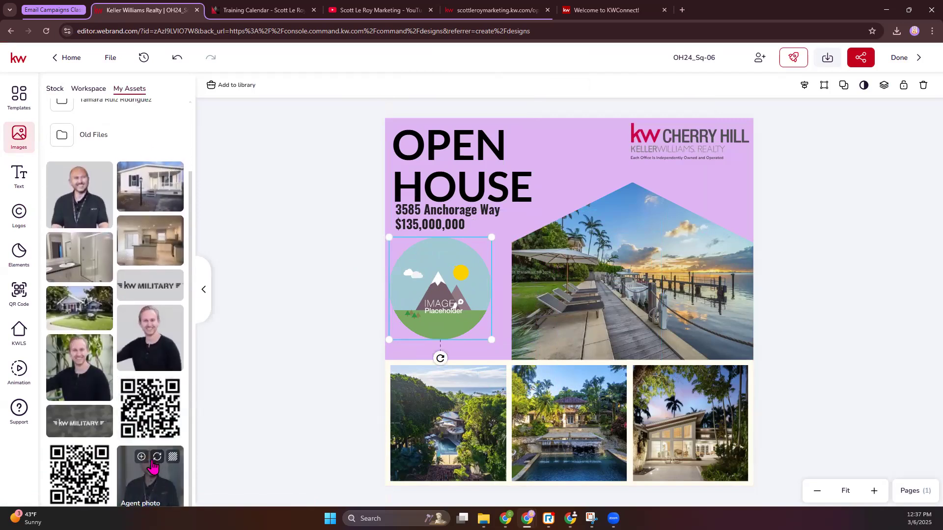
left_click(154, 463)
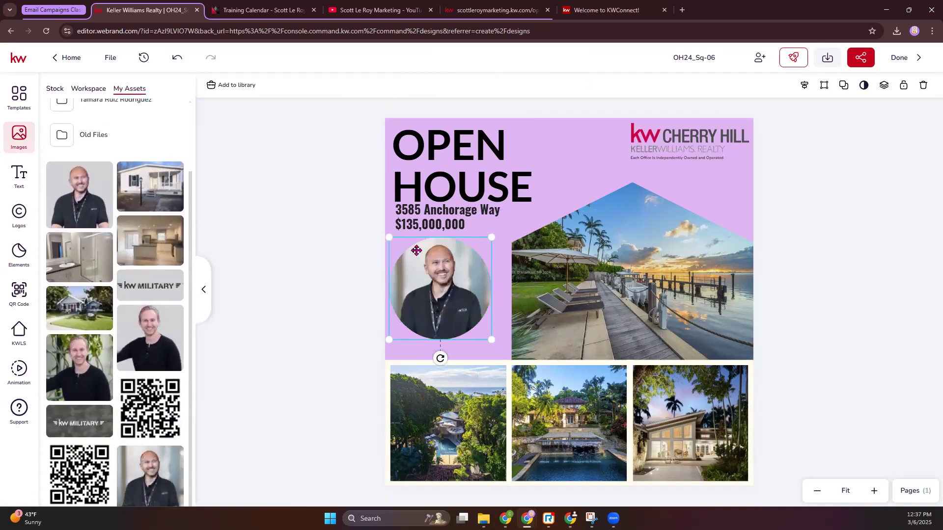
left_click(291, 282)
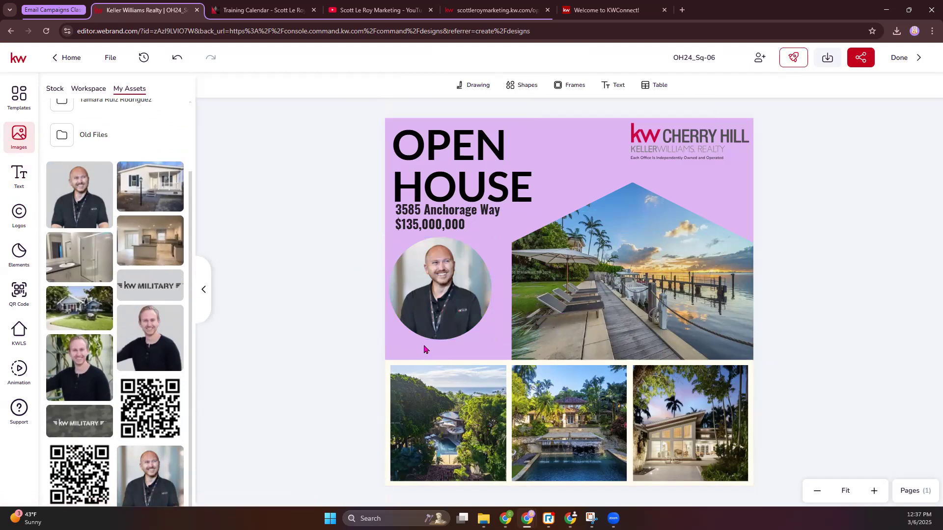
Step: Apply the Rotate in from screen element animation to the OPEN HOUSE headline
left_click(464, 185)
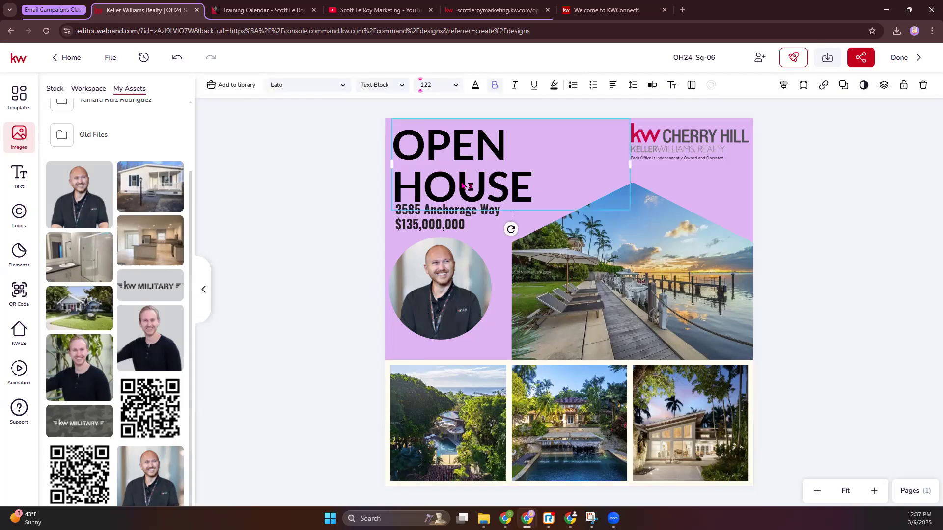
left_click(19, 372)
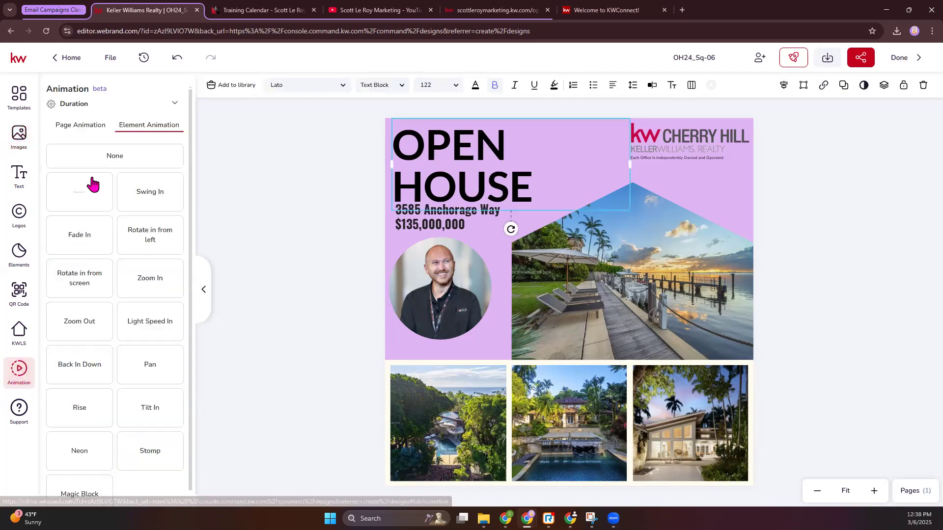
left_click(91, 200)
left_click(82, 298)
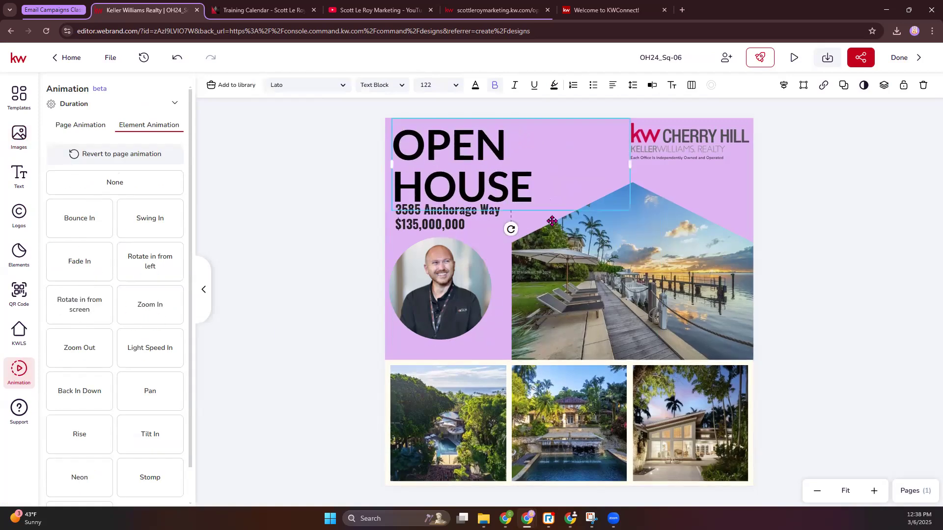
Step: Show the animation duration settings and play a preview of the animated design
left_click(79, 105)
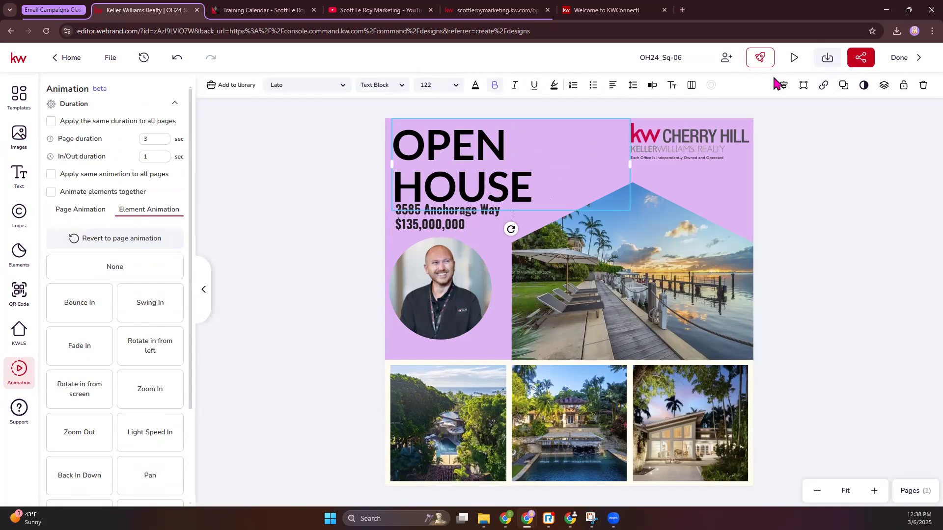
left_click(794, 59)
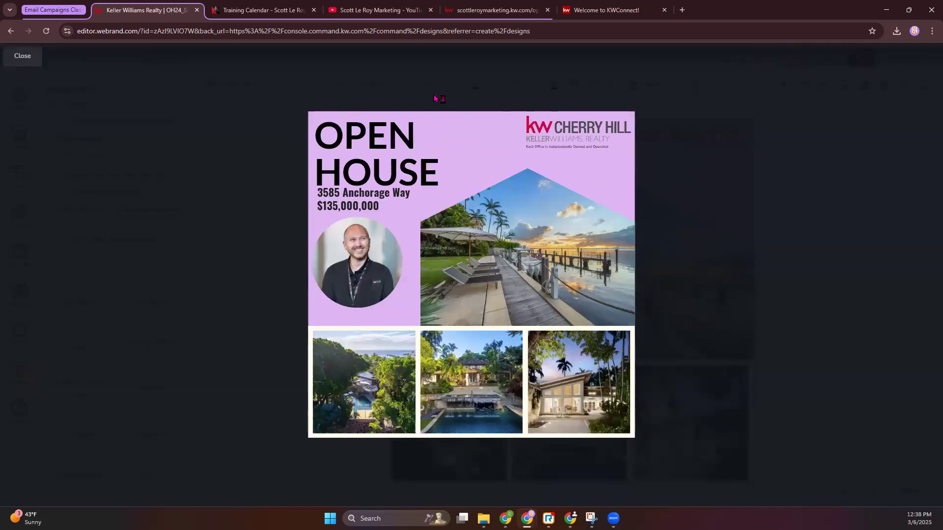
left_click(810, 179)
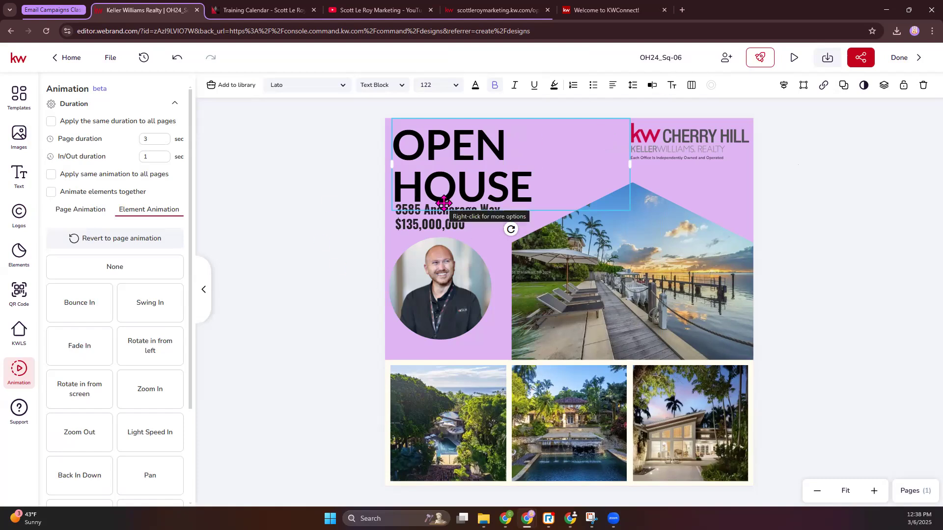
Step: Download the animated Open House design as an MP4 video
left_click(827, 58)
left_click(751, 138)
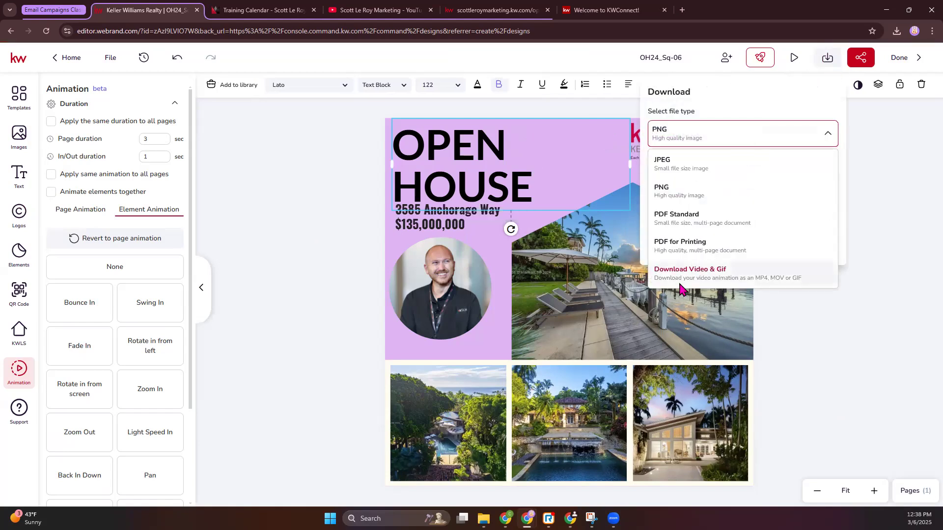
left_click(724, 276)
left_click(717, 291)
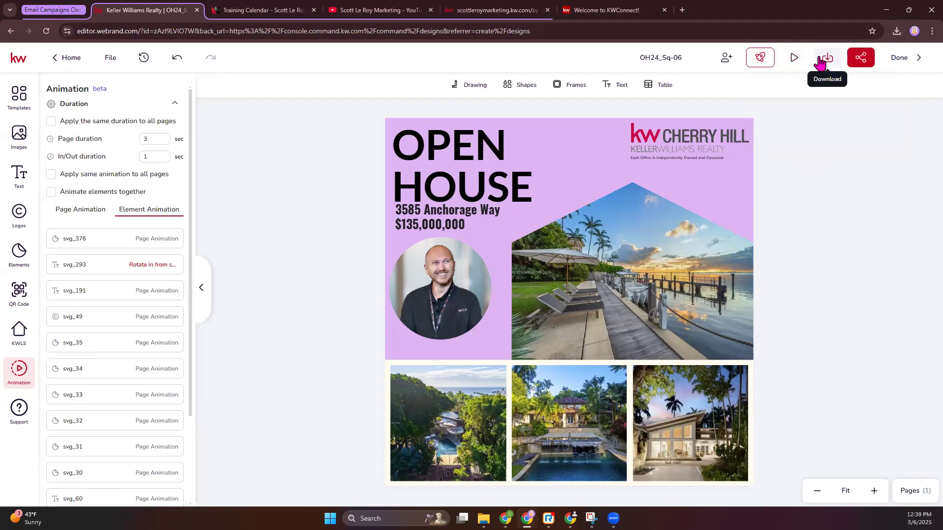
Step: Download the Open House design as a PNG image and check the recent downloads
left_click(708, 142)
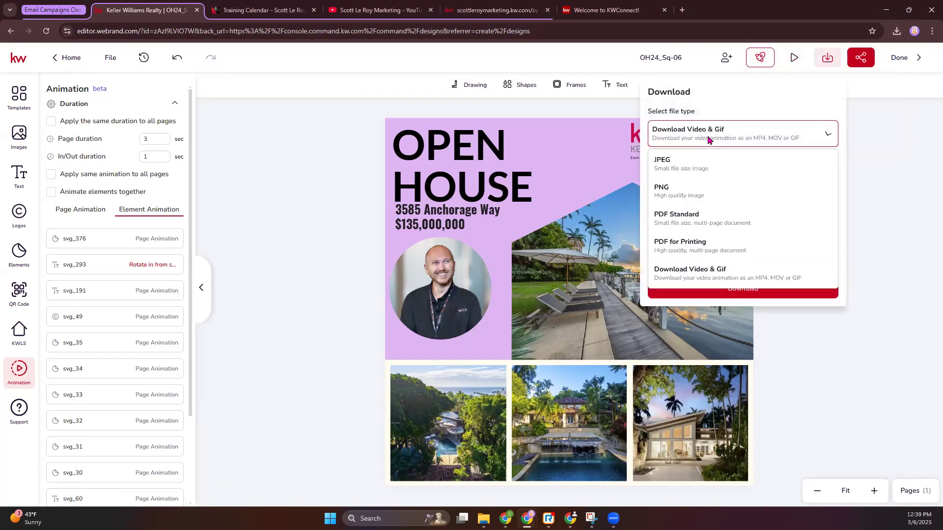
left_click(694, 192)
left_click(697, 244)
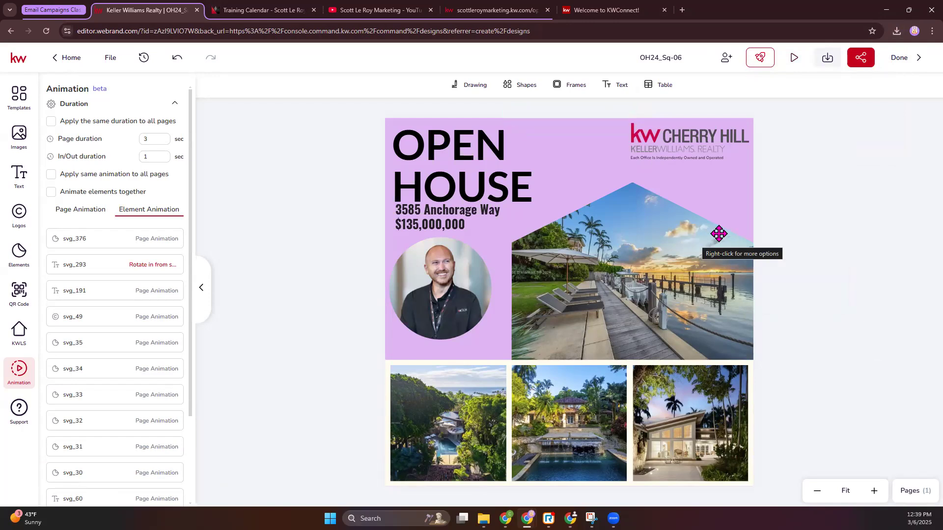
left_click(897, 31)
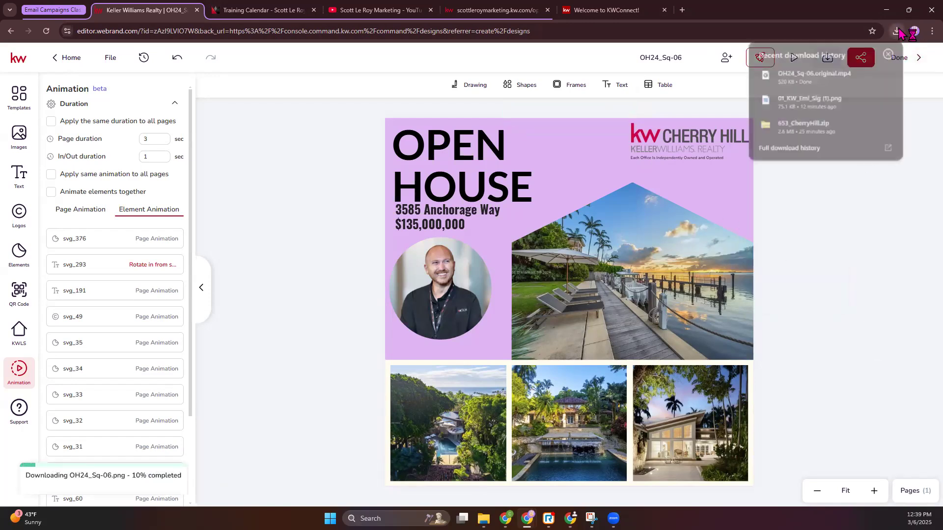
left_click(809, 230)
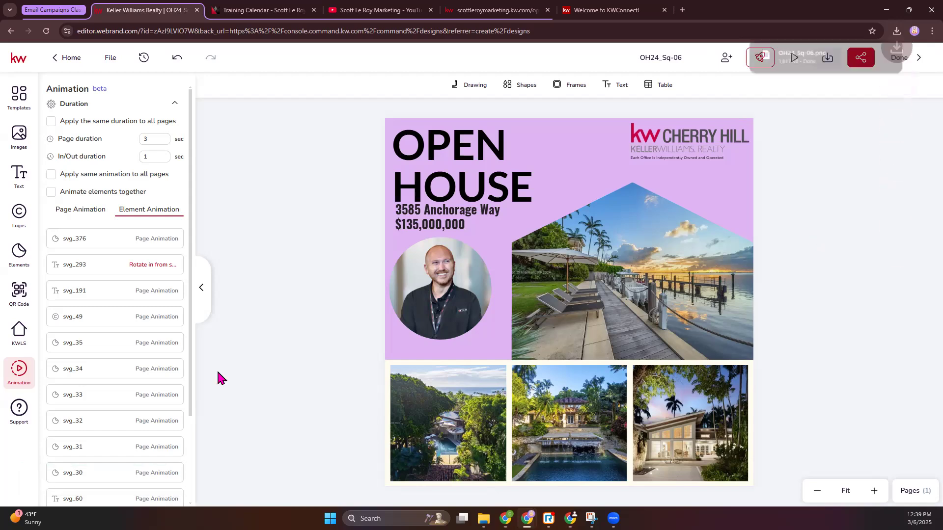
Step: Finish editing the design and create a new social post campaign in Campaigns
left_click(902, 58)
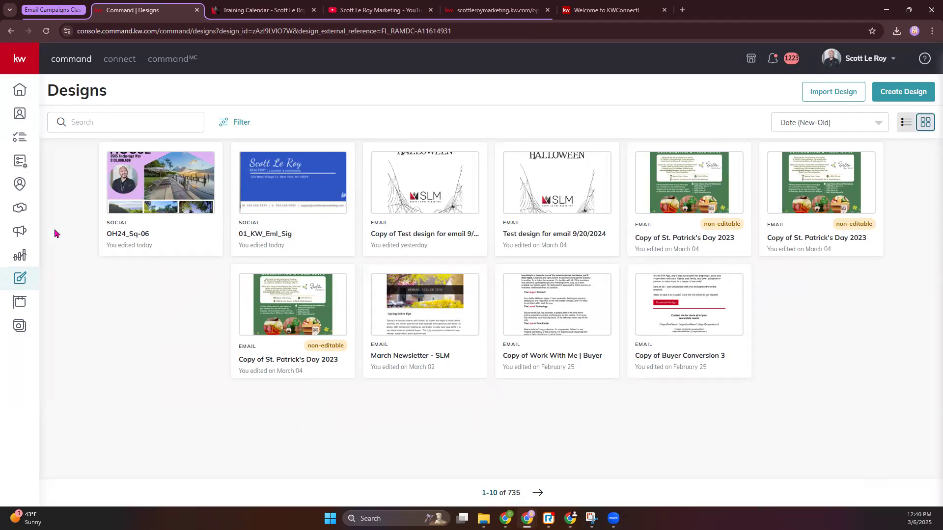
left_click(26, 236)
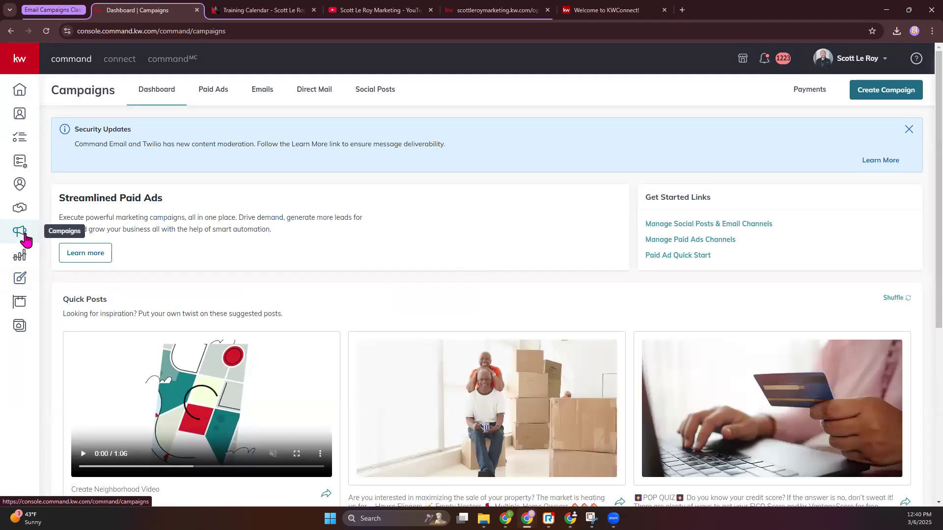
left_click(897, 98)
left_click(439, 326)
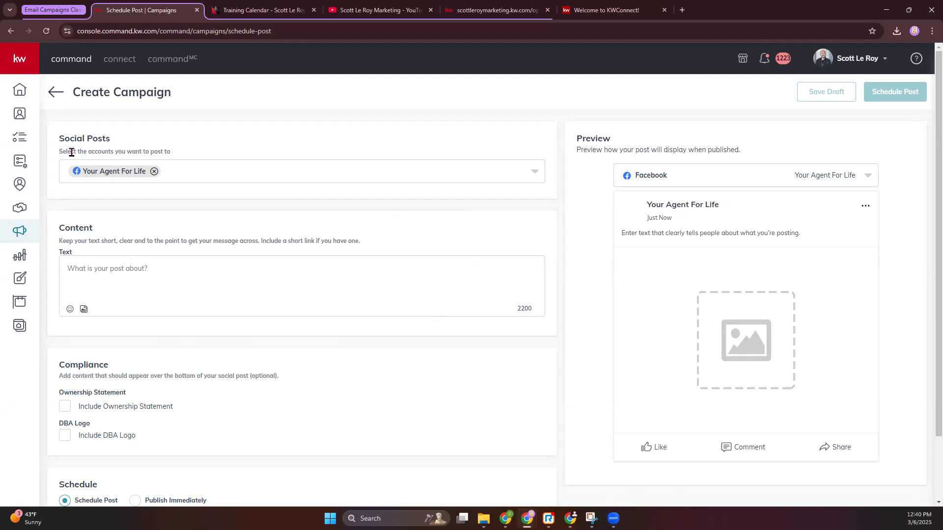
Step: Add the Your Agent For Life Instagram account to the Facebook page as a post destination and check both previews
left_click(534, 171)
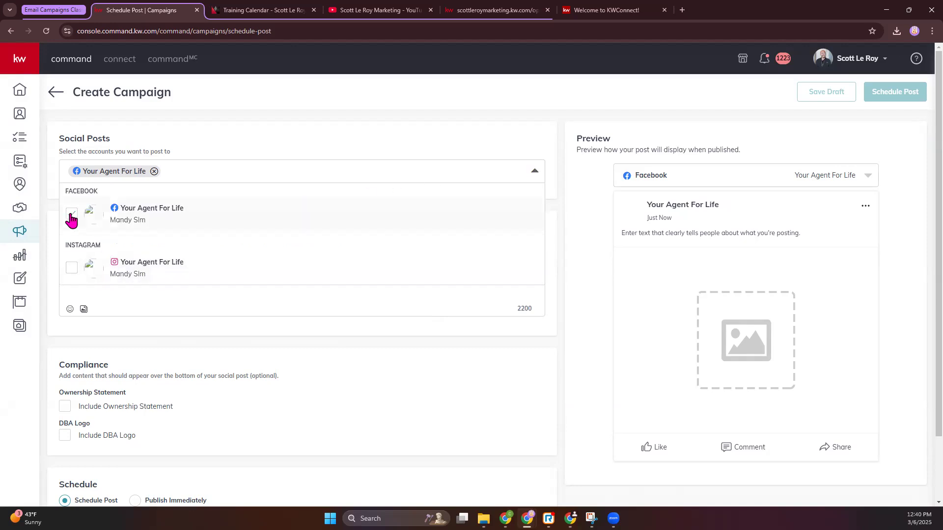
left_click(72, 271)
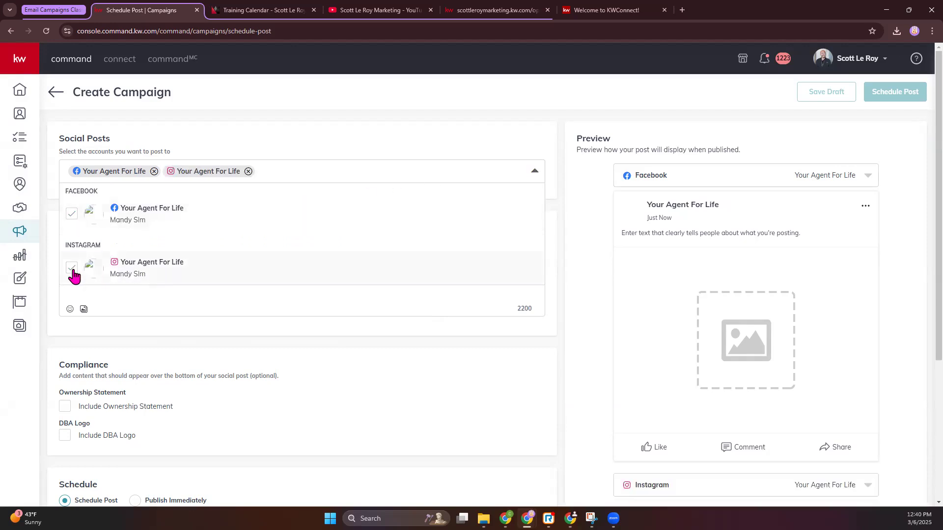
left_click(272, 144)
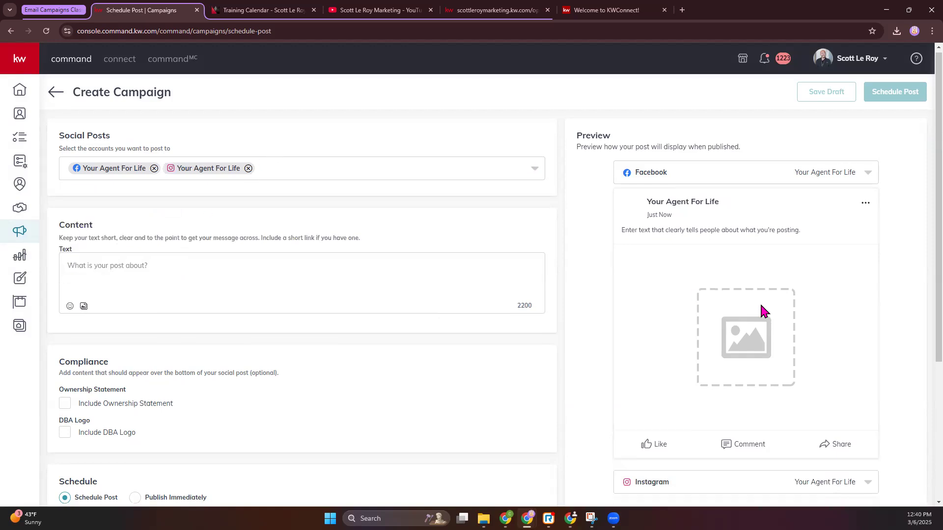
scroll(638, 432, "down", 2)
scroll(666, 206, "up", 2)
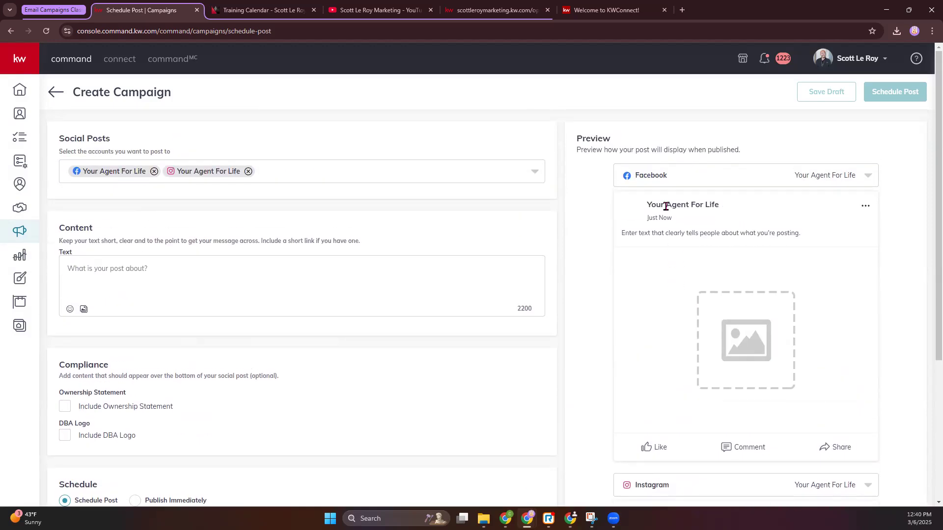
scroll(704, 235, "down", 4)
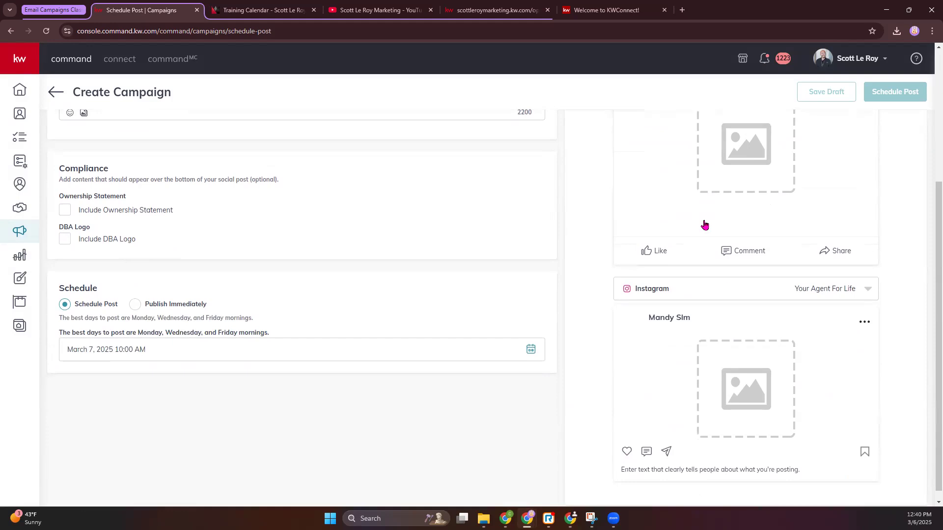
scroll(701, 299, "up", 4)
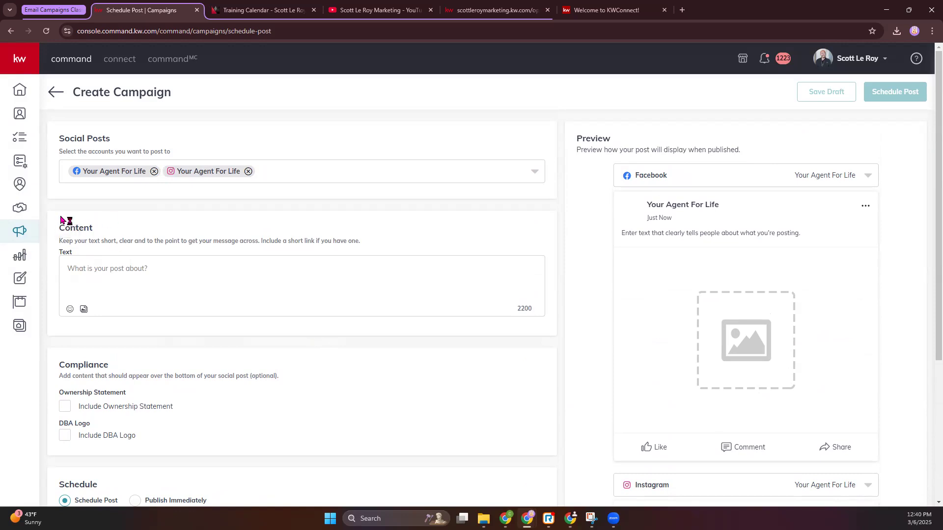
Step: Attach the downloaded video OH24_Sq-06.original.mp4 as the post's media
left_click(84, 311)
scroll(226, 313, "down", 2)
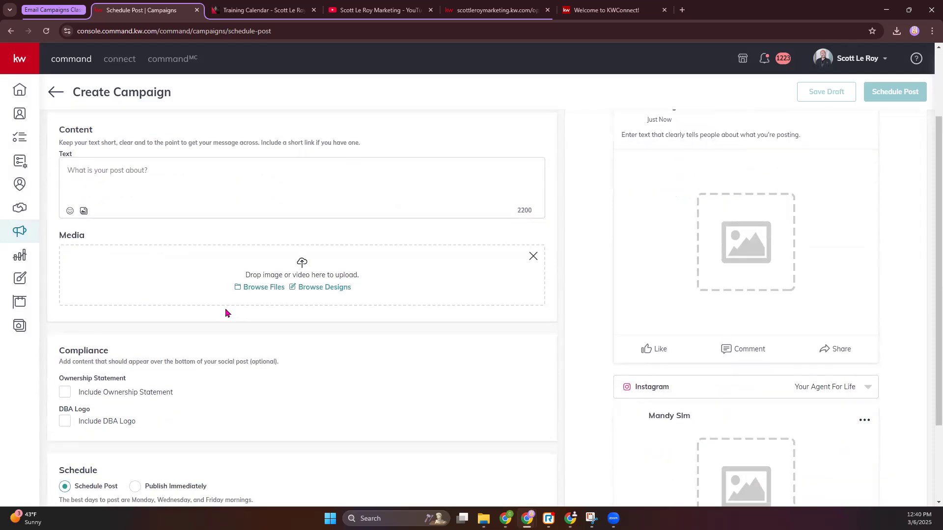
left_click(896, 33)
left_click_drag(813, 102, 269, 271)
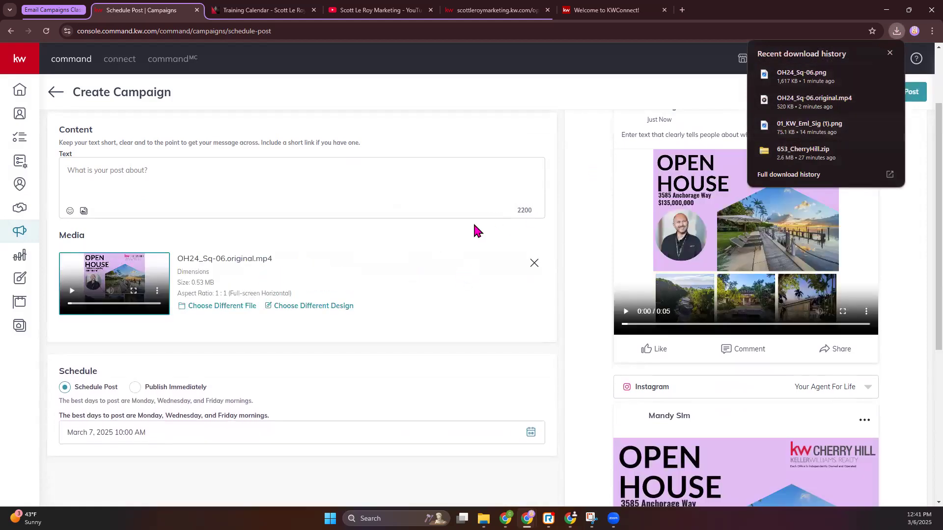
left_click(558, 228)
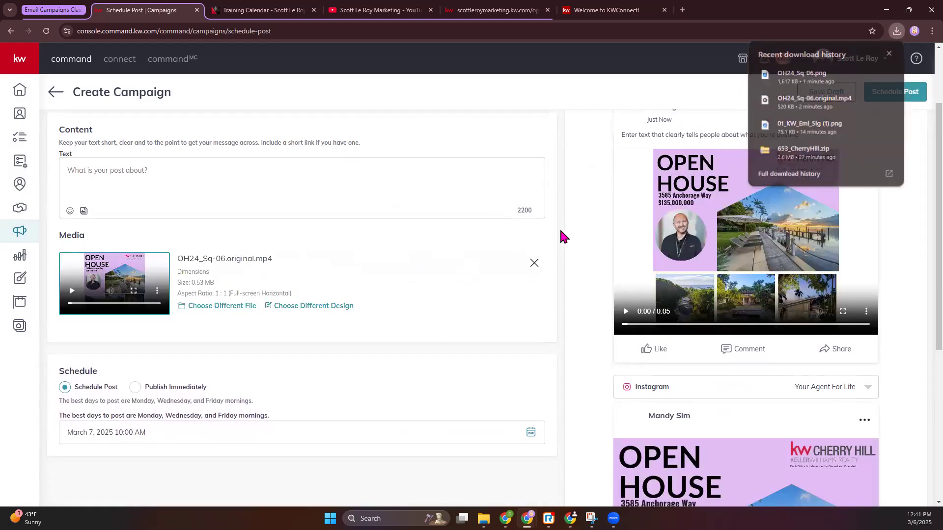
Step: Play the attached video in the Facebook and Instagram post previews
left_click(625, 313)
scroll(734, 332, "down", 5)
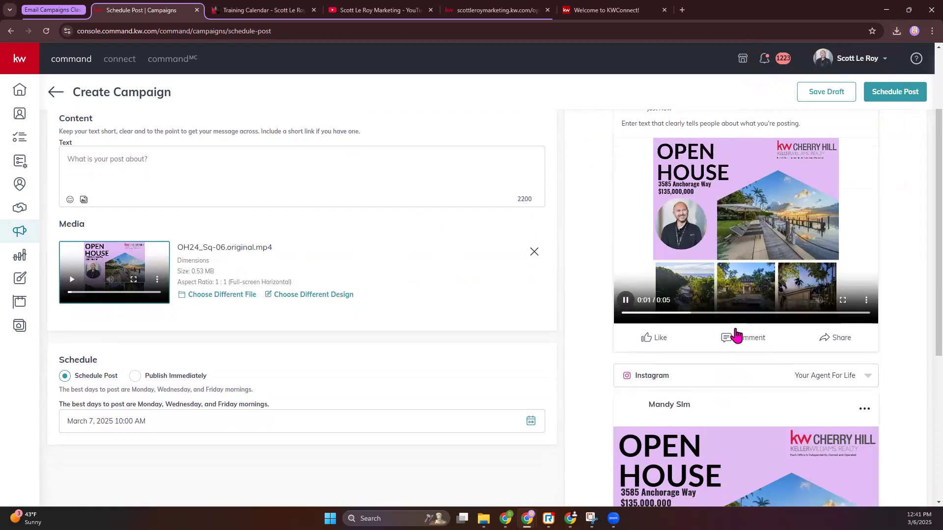
left_click(658, 409)
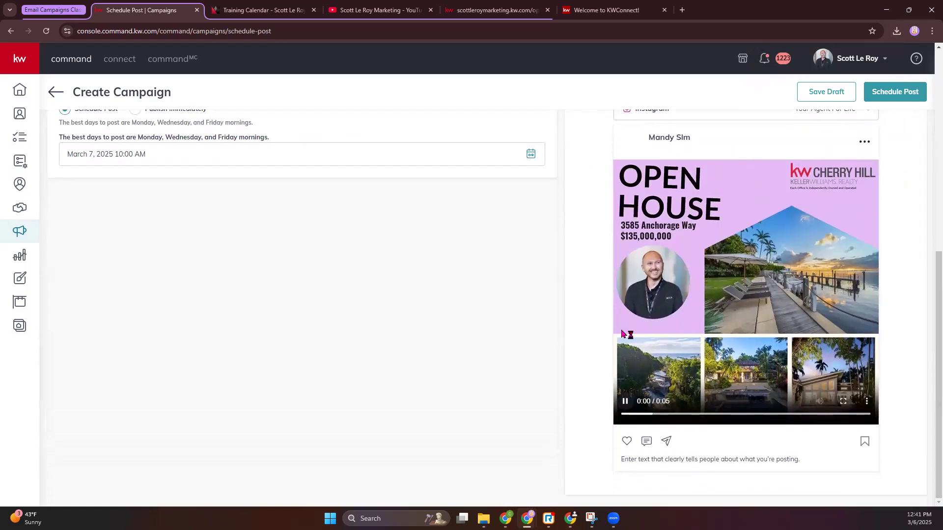
scroll(638, 275, "up", 3)
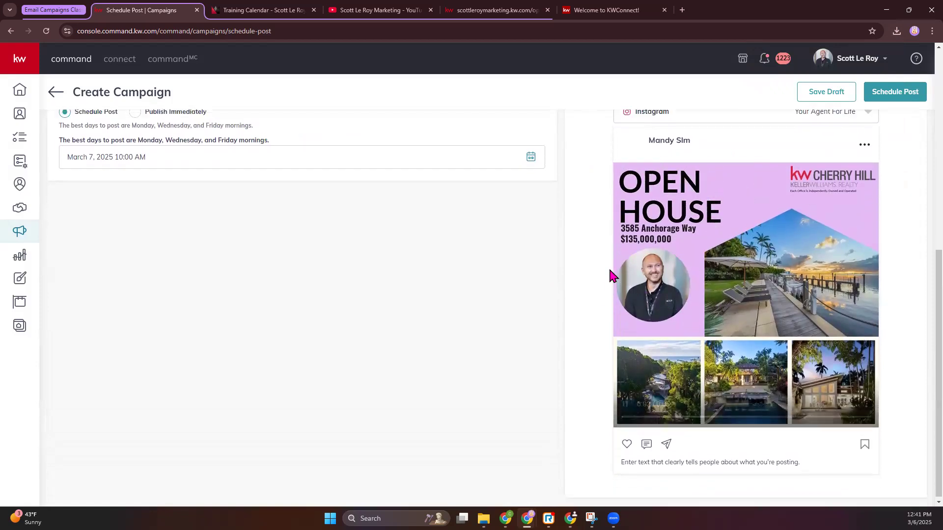
scroll(684, 285, "up", 5)
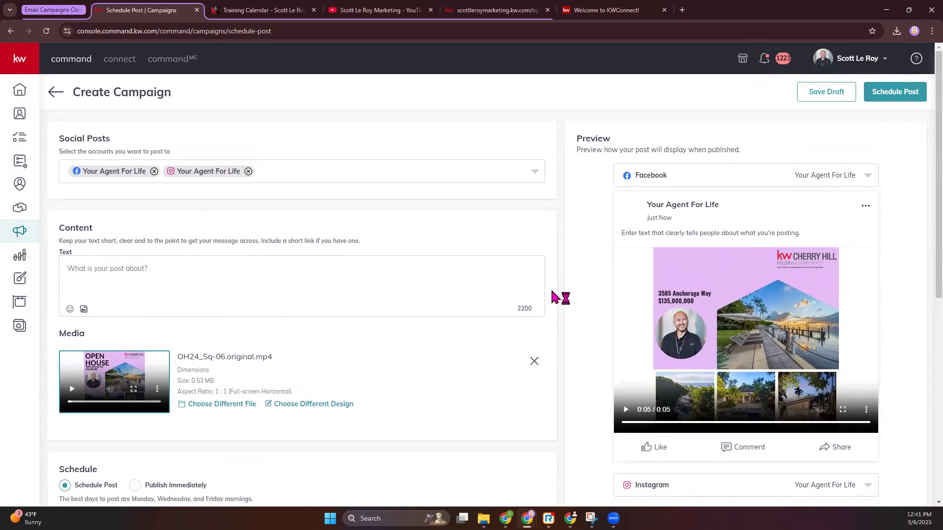
Step: Write the post text "Open House Saturday March 8th from 12-3 PM"
left_click(81, 270)
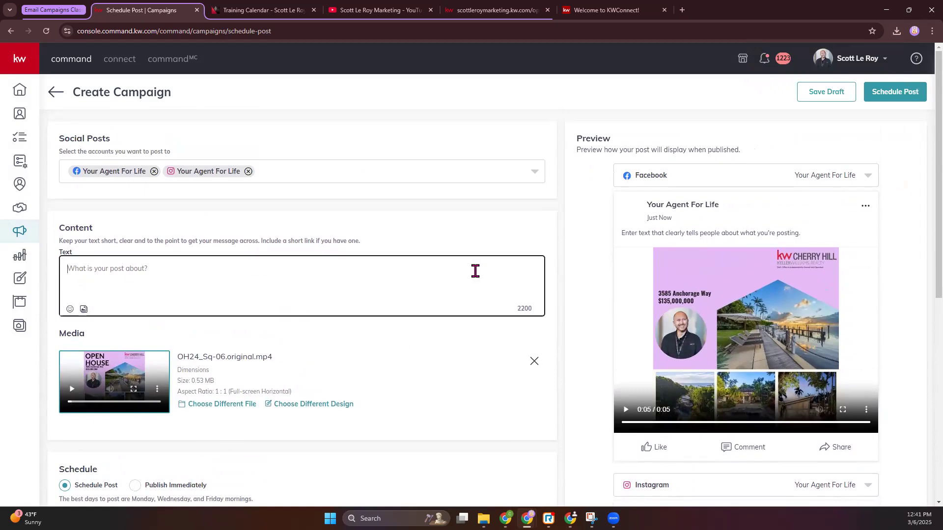
type("Open House ")
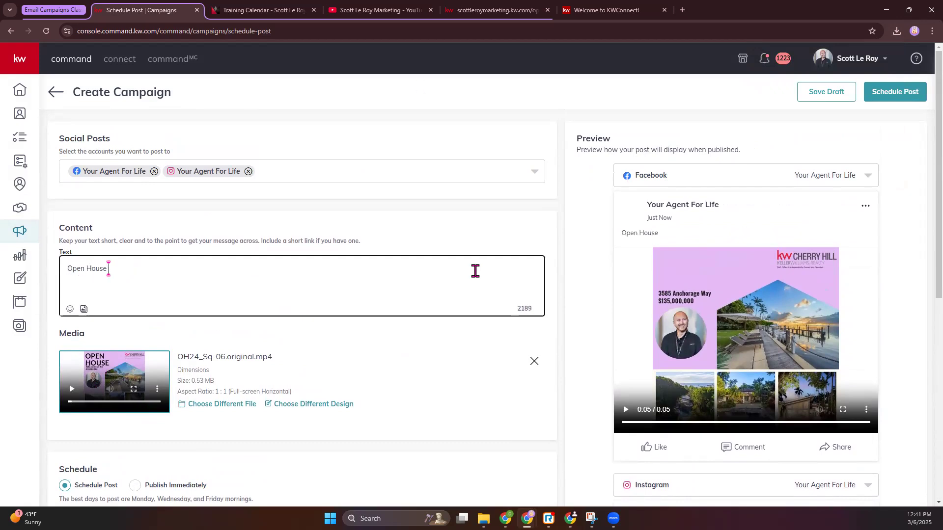
type("Saturday")
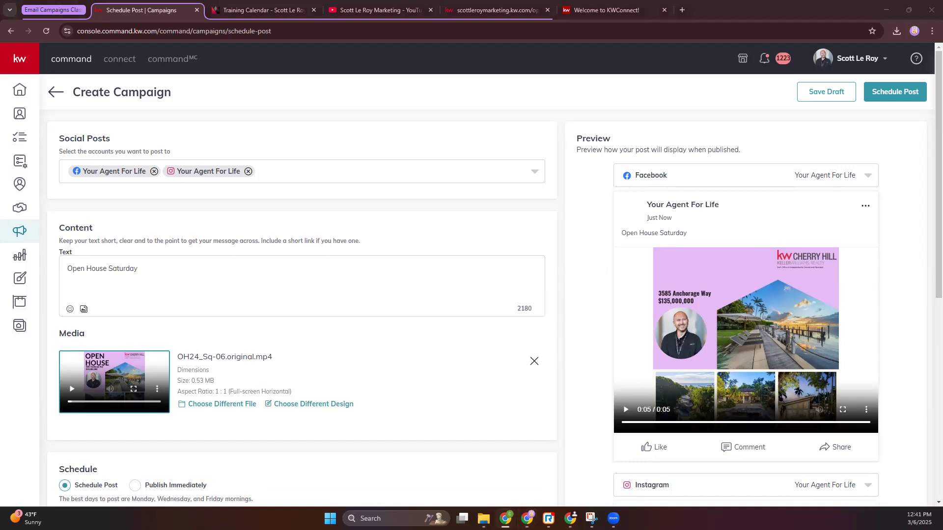
left_click(173, 266)
type("March 8th")
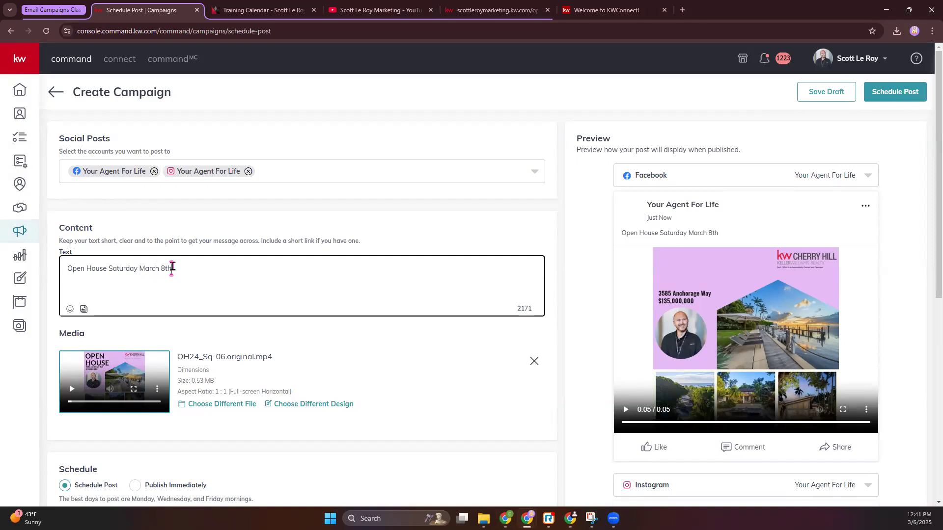
type(" from 12-3 PM")
Step: Search the emojis for "palm" and insert the palm tree at the end of the post text
left_click(70, 309)
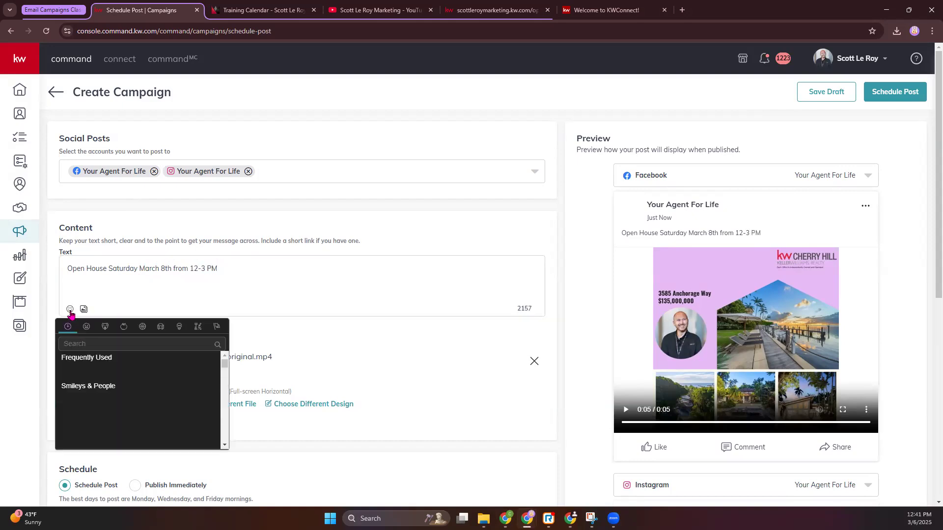
left_click(87, 342)
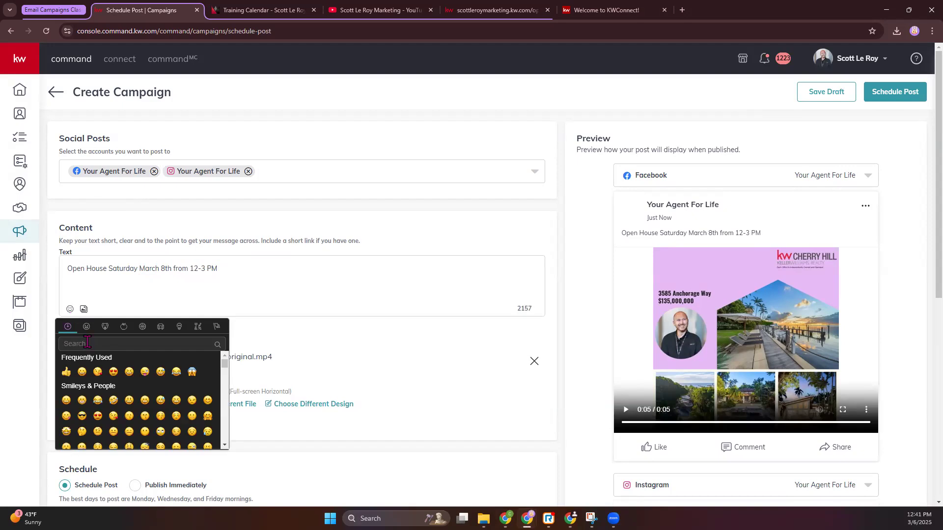
type("palm")
left_click(67, 374)
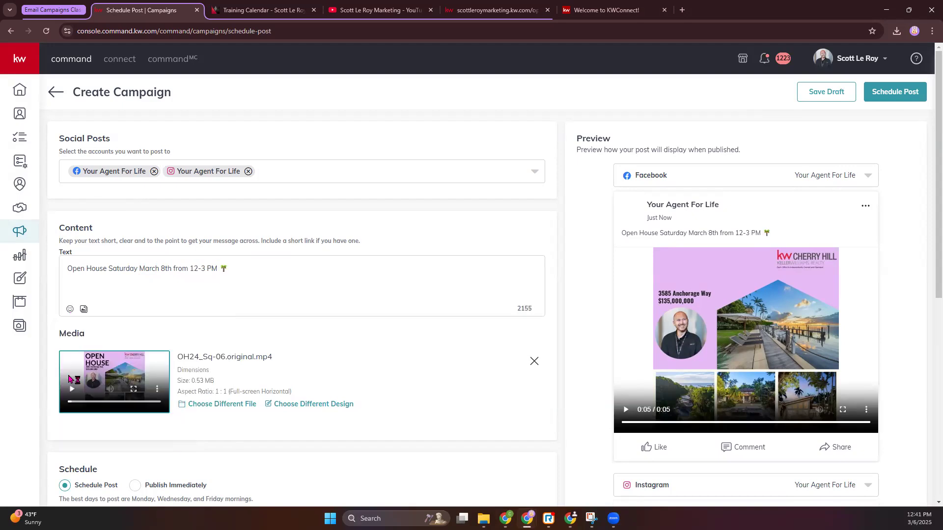
Step: Search the emojis for "boat" and insert a boat emoji next to the palm tree in the post text
left_click(70, 309)
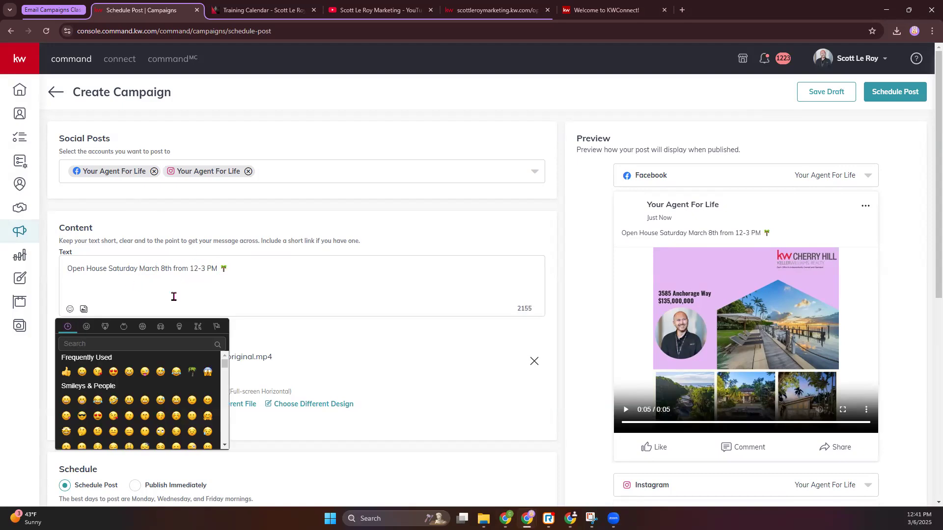
type("boat")
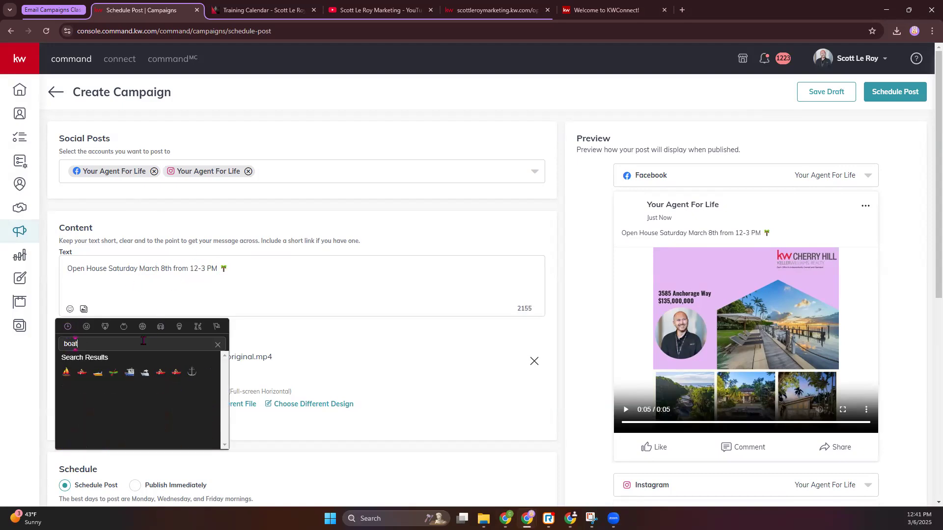
left_click(144, 372)
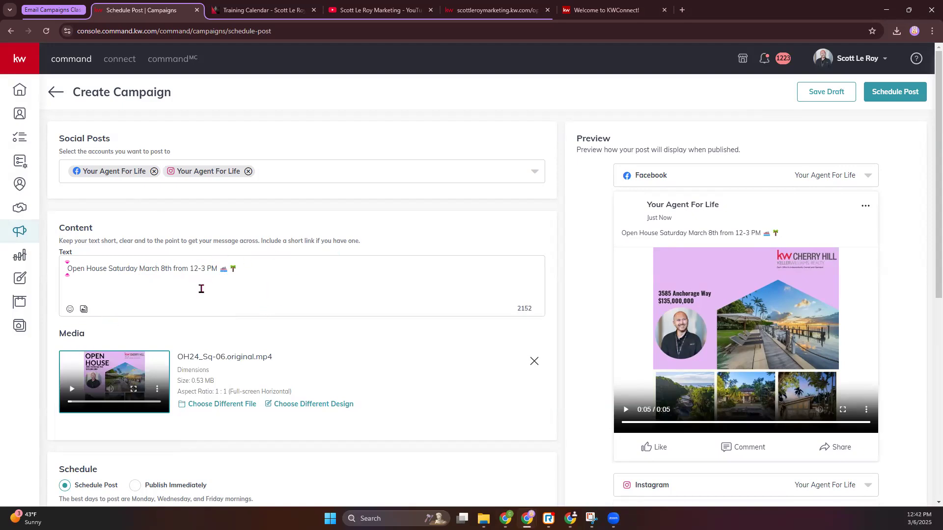
Step: Check how the post text and emojis appear in the Facebook and Instagram previews
left_click_drag(620, 236, 795, 248)
scroll(795, 248, "down", 8)
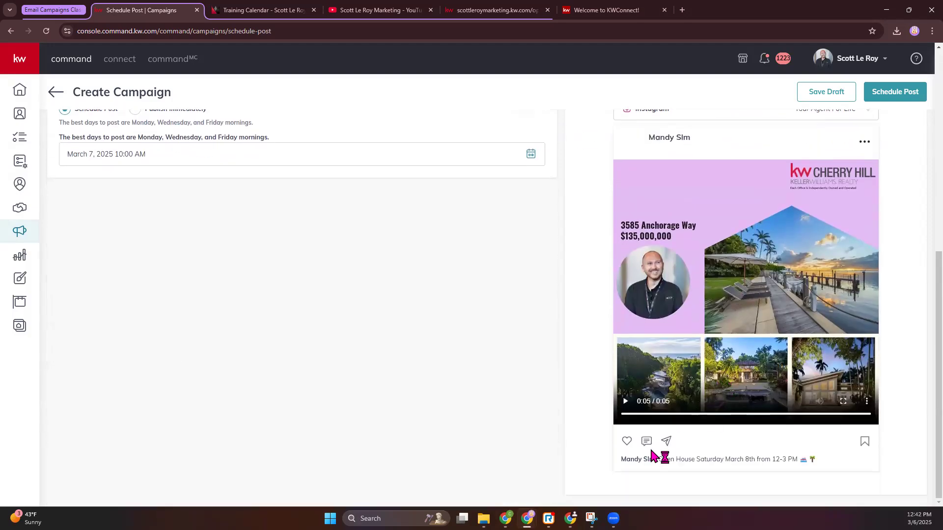
left_click_drag(624, 458, 810, 458)
scroll(347, 349, "up", 5)
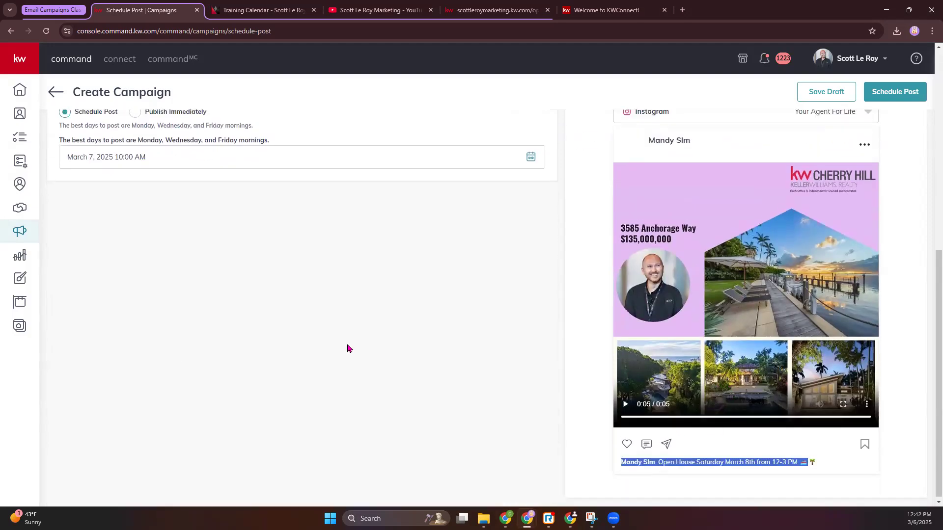
scroll(347, 348, "up", 3)
scroll(341, 336, "down", 3)
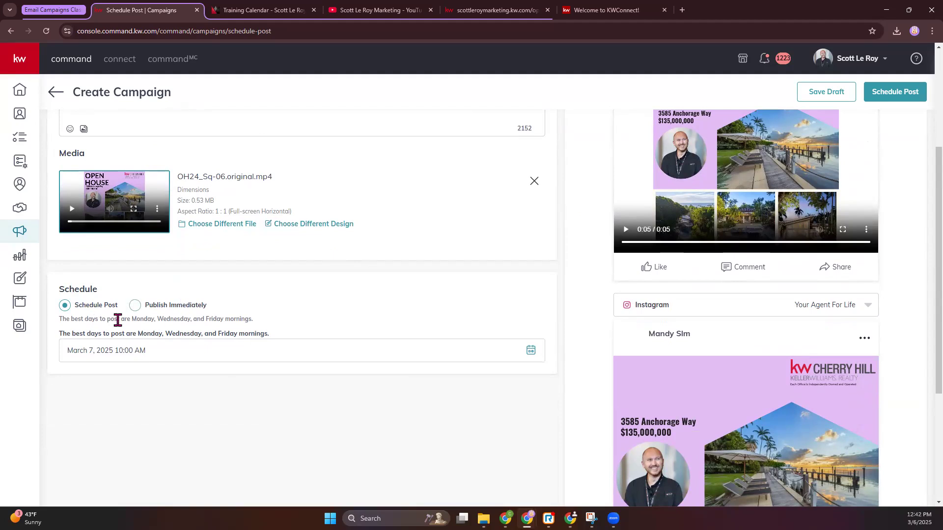
Step: Examine the post's scheduling calendar and the recommended posting days
left_click(531, 350)
scroll(231, 381, "down", 3)
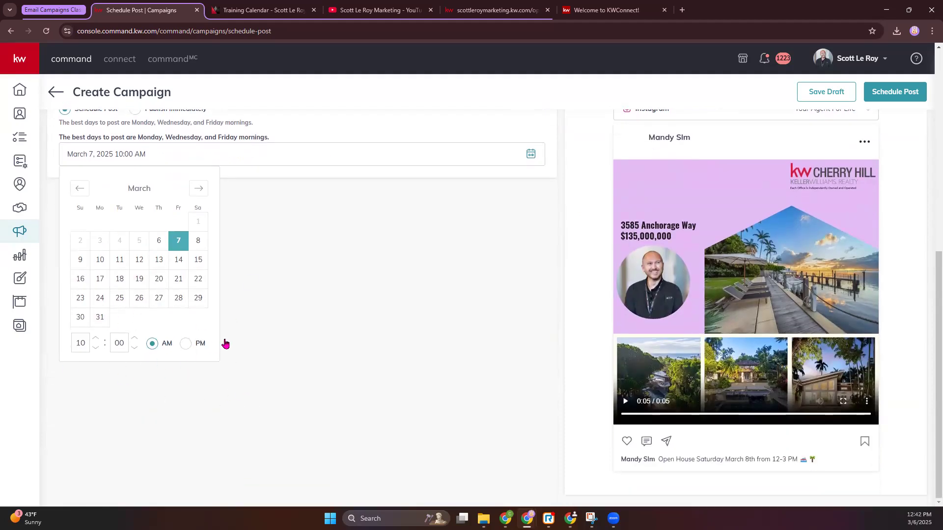
left_click(397, 329)
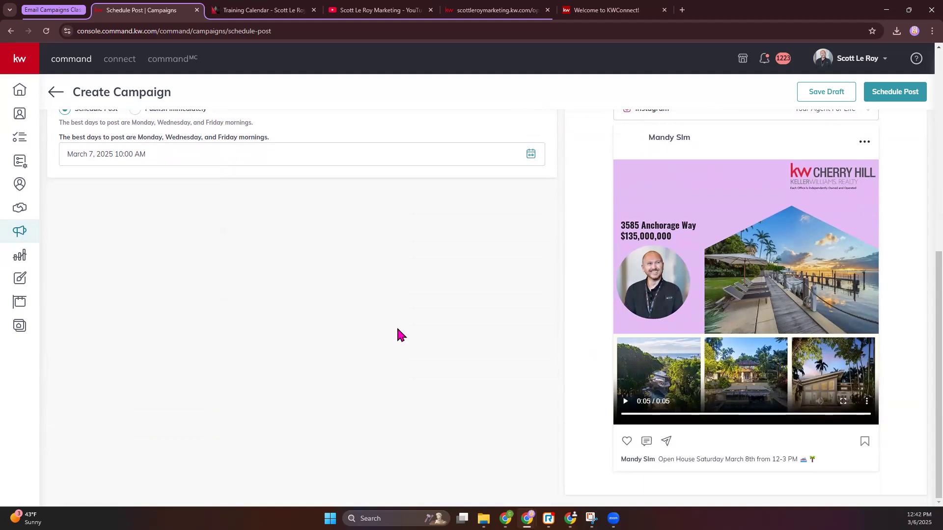
left_click_drag(60, 139, 274, 141)
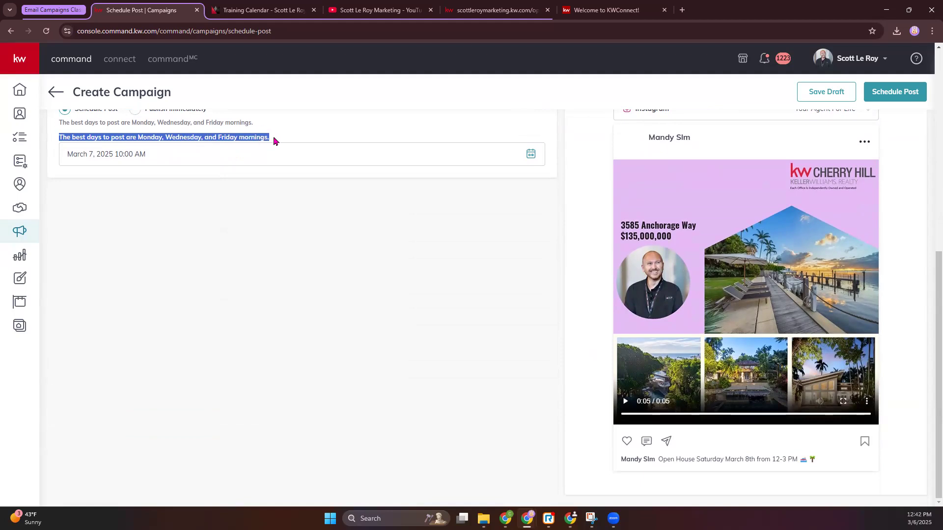
scroll(268, 172, "up", 3)
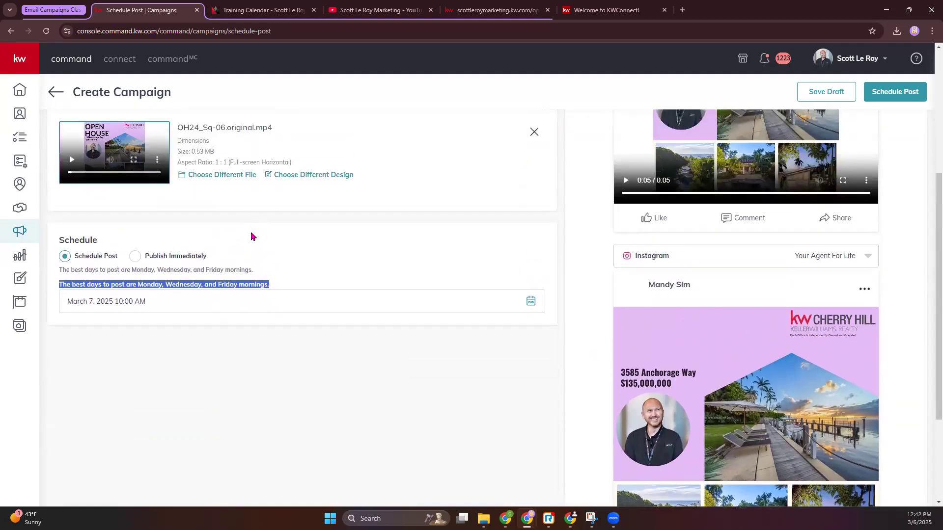
Step: Set the post's scheduled date to March 9, 2025, keeping the 10:00 AM time
scroll(251, 236, "up", 5)
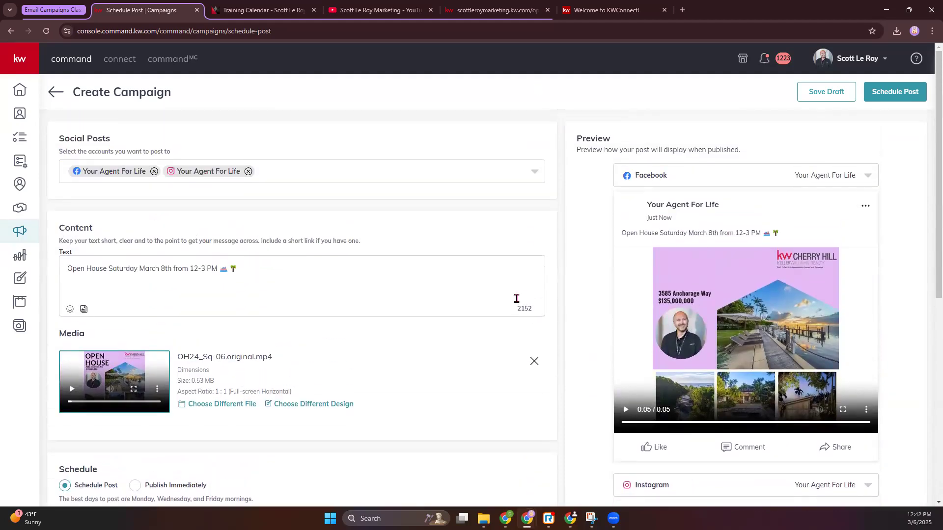
scroll(498, 311, "down", 7)
scroll(455, 315, "up", 6)
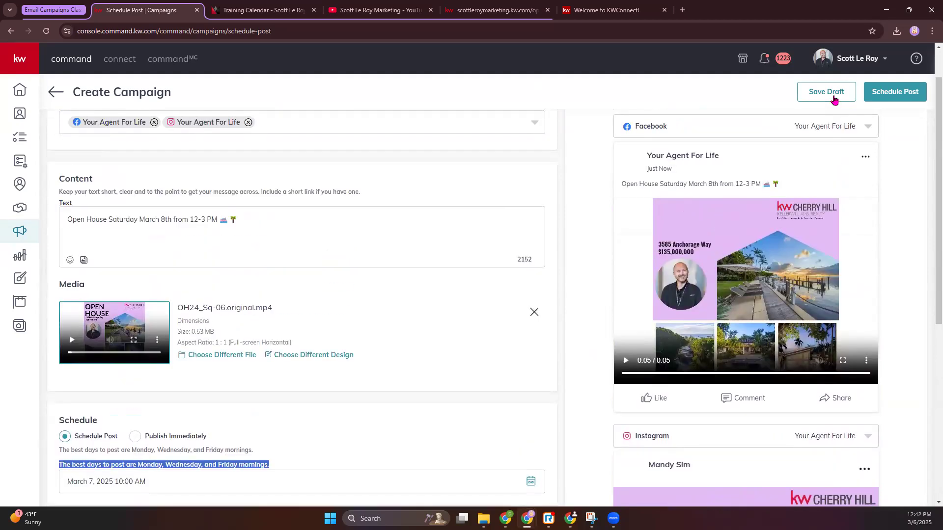
scroll(182, 415, "down", 4)
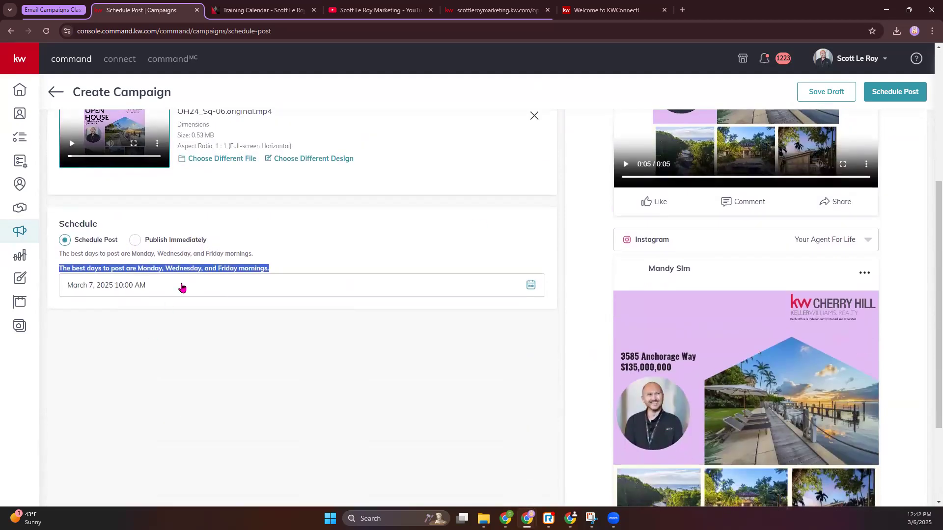
left_click(182, 287)
left_click(80, 390)
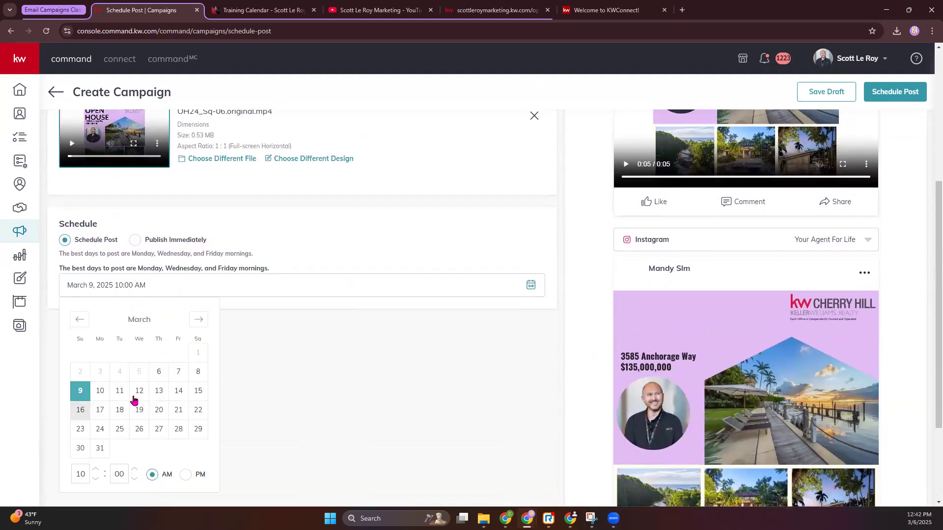
scroll(505, 304, "down", 3)
scroll(478, 322, "up", 1)
left_click(349, 325)
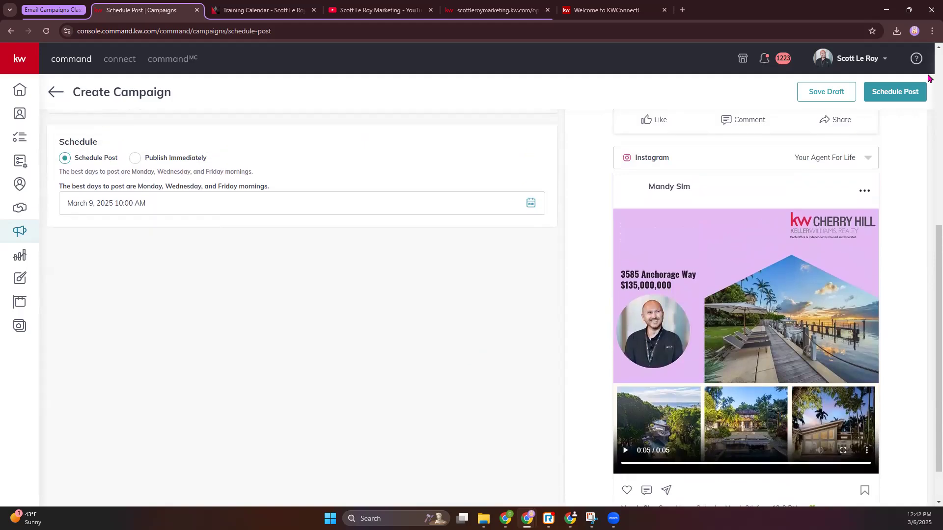
Step: Submit the post for scheduling, review its Facebook and Instagram versions, and confirm the schedule
left_click(895, 92)
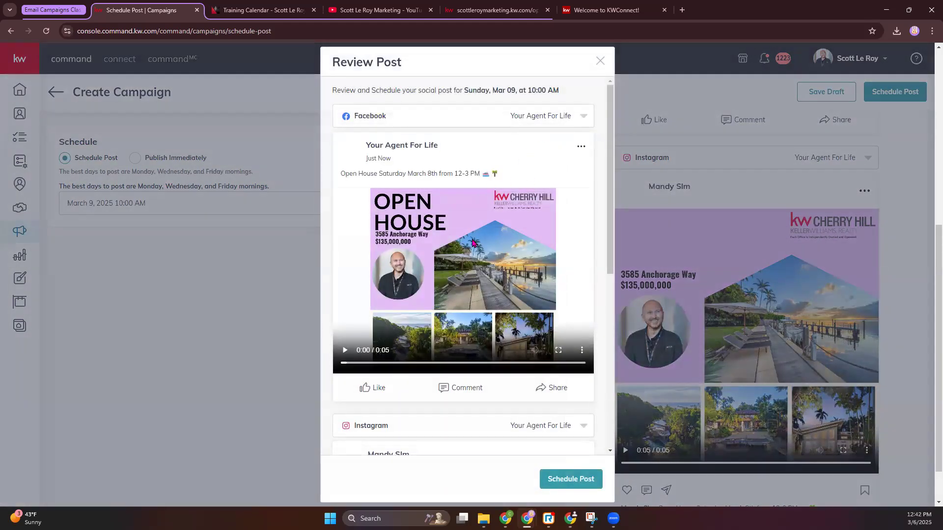
scroll(503, 210, "down", 8)
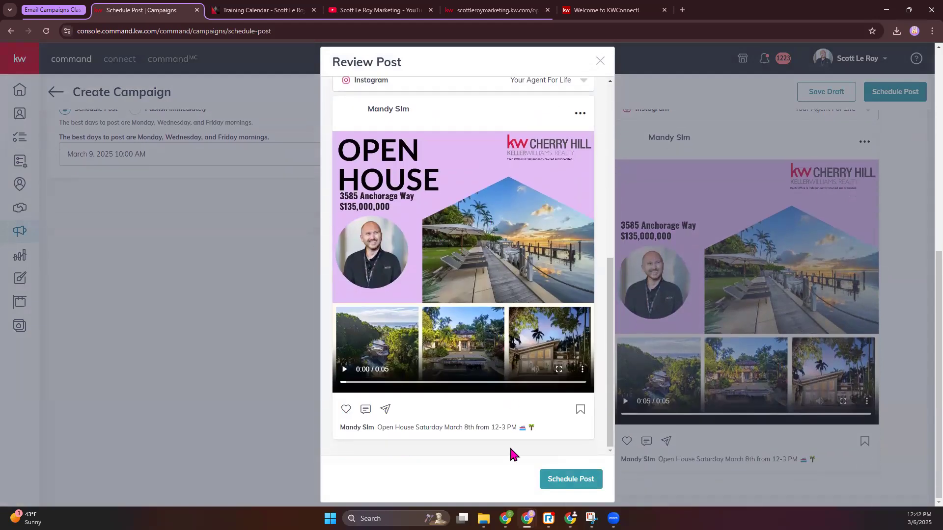
left_click(570, 480)
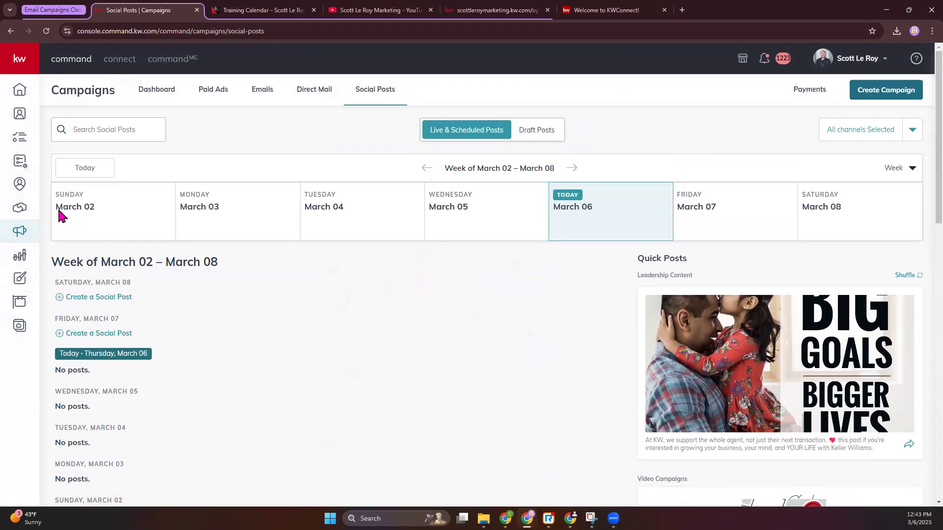
Step: Show the week of March 09 – March 15 in the social posts calendar and view the scheduled Open House post
scroll(269, 339, "down", 2)
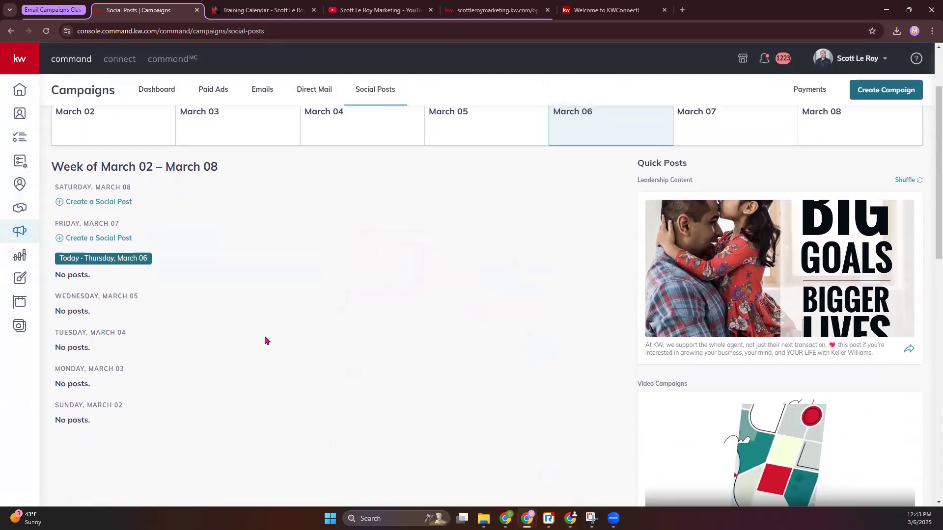
scroll(265, 341, "up", 2)
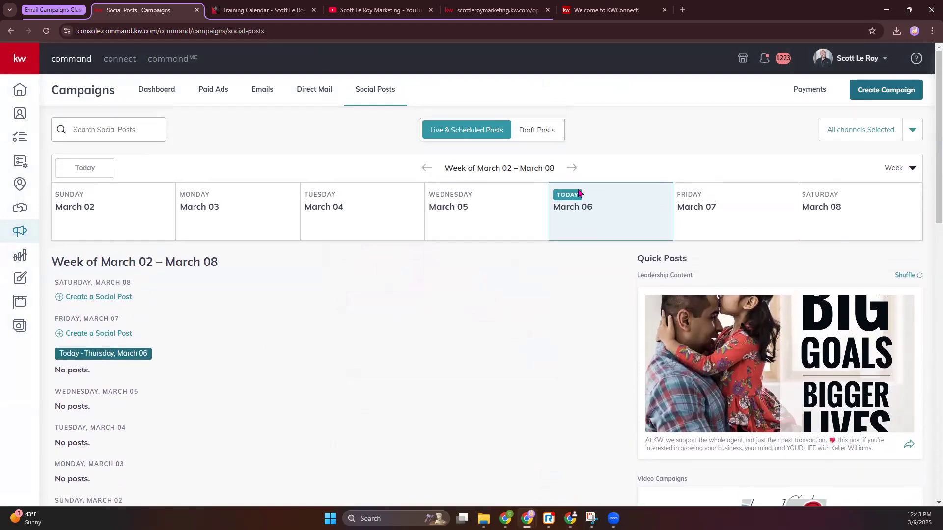
left_click(574, 169)
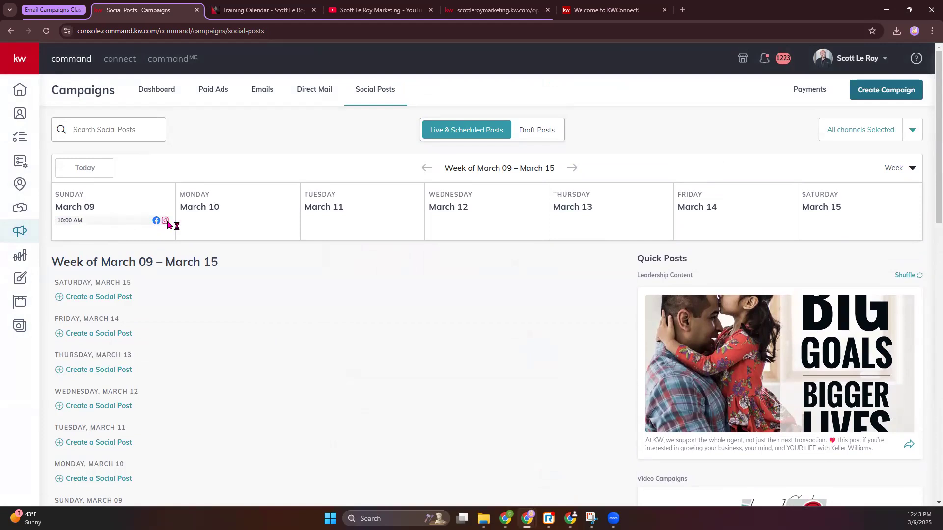
scroll(166, 232, "down", 5)
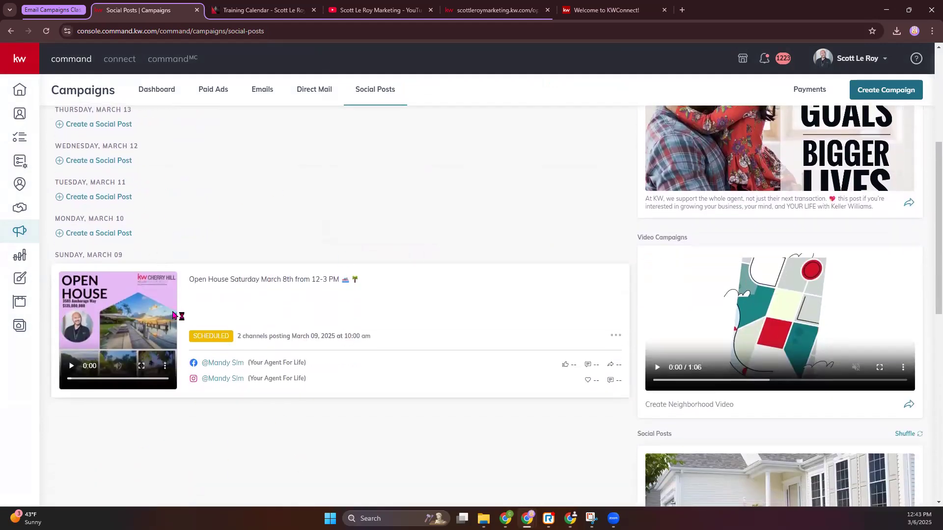
Step: Delete the scheduled Open House post of Sunday, March 09 and confirm the deletion
left_click(612, 339)
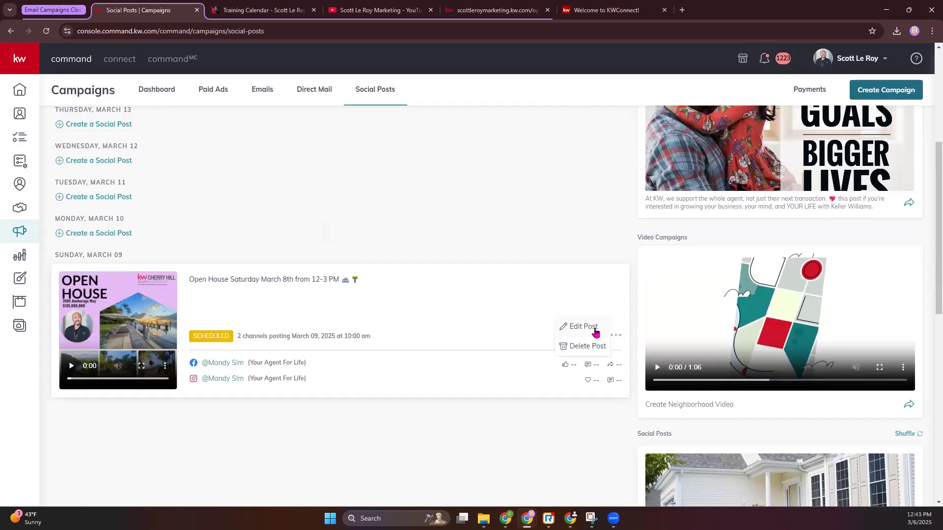
scroll(377, 228, "up", 4)
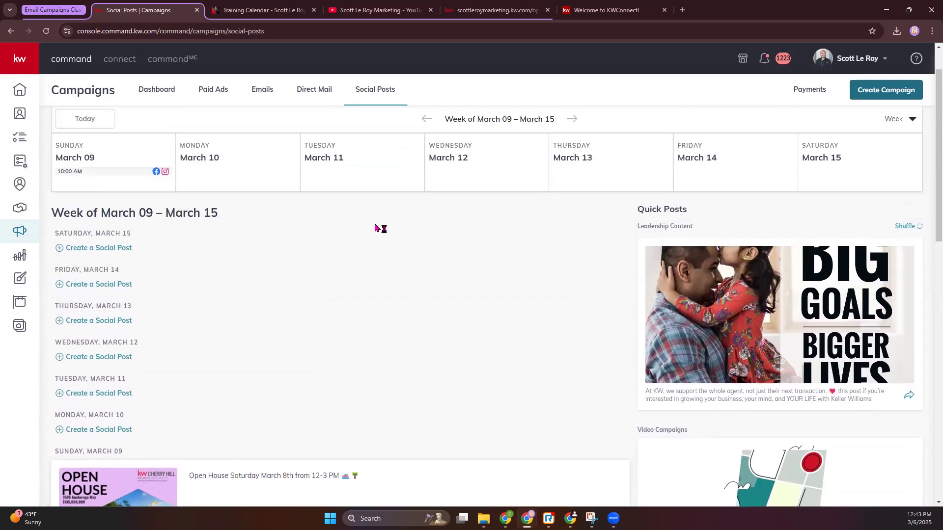
scroll(377, 228, "up", 1)
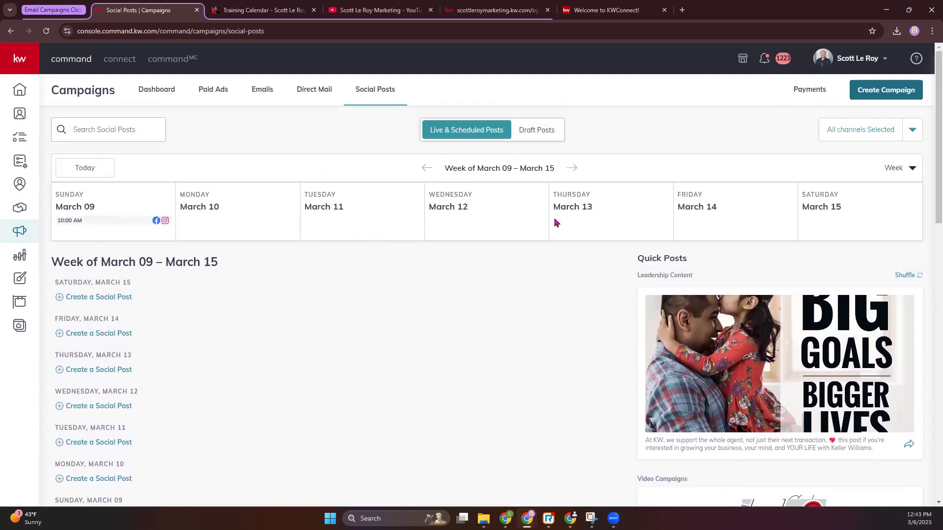
scroll(551, 227, "down", 8)
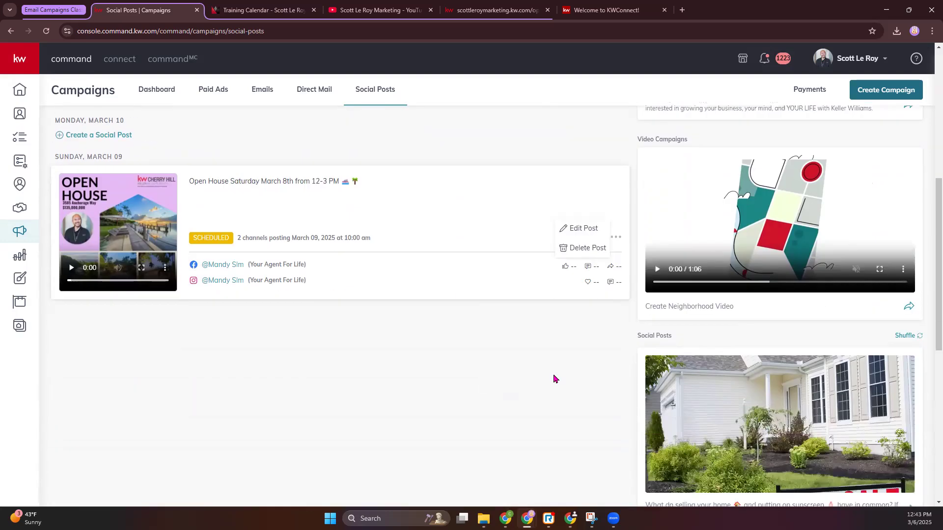
left_click(575, 200)
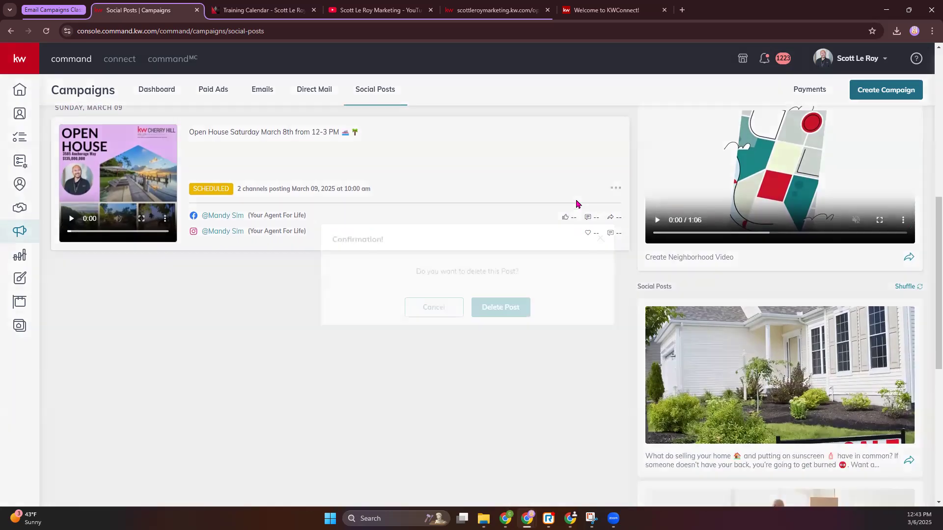
left_click(518, 304)
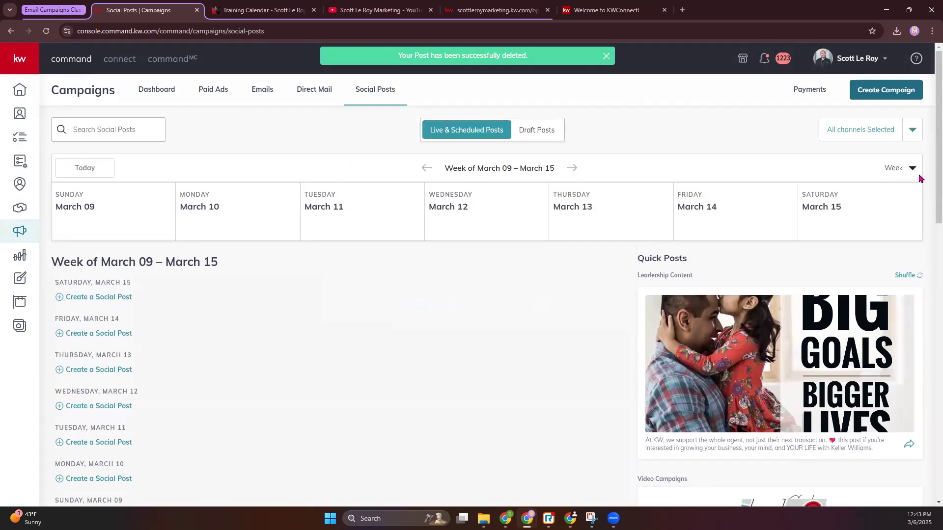
Step: Look over the social posts calendar and go to the Designs library
scroll(249, 260, "down", 5)
scroll(263, 254, "up", 5)
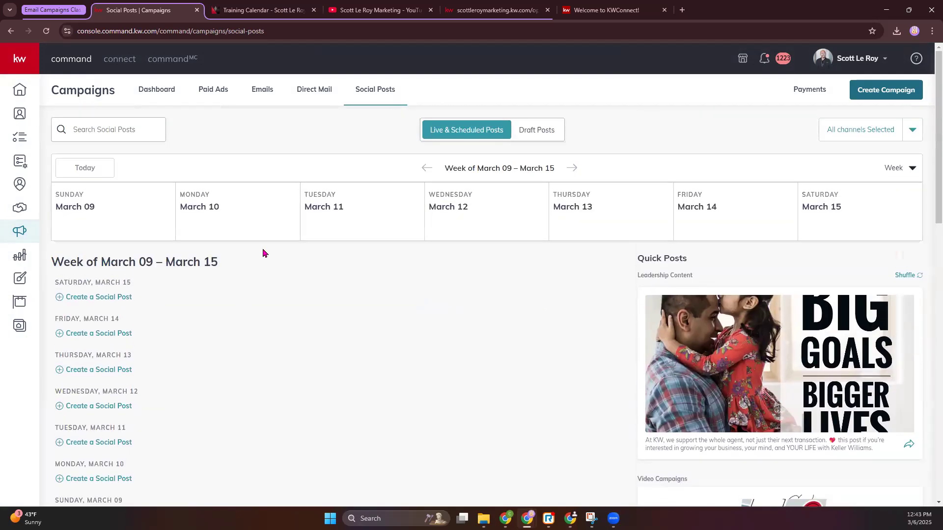
left_click(23, 281)
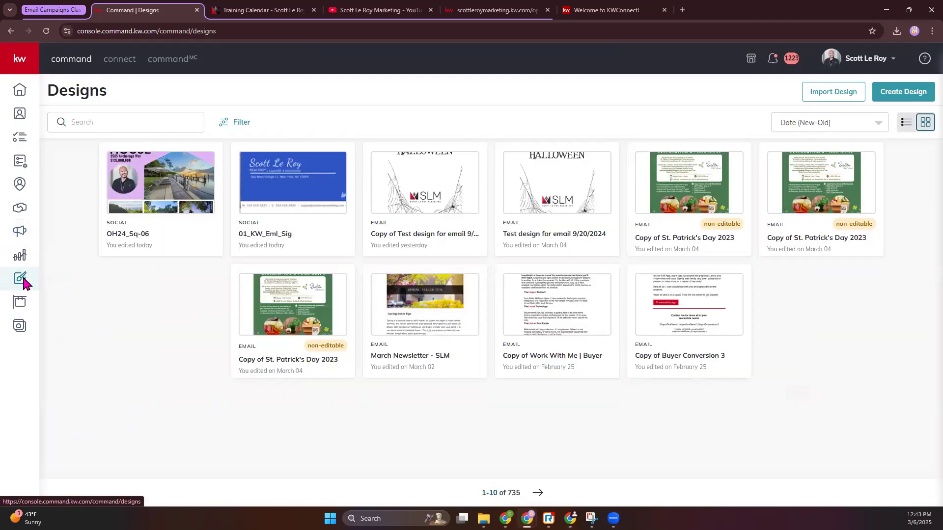